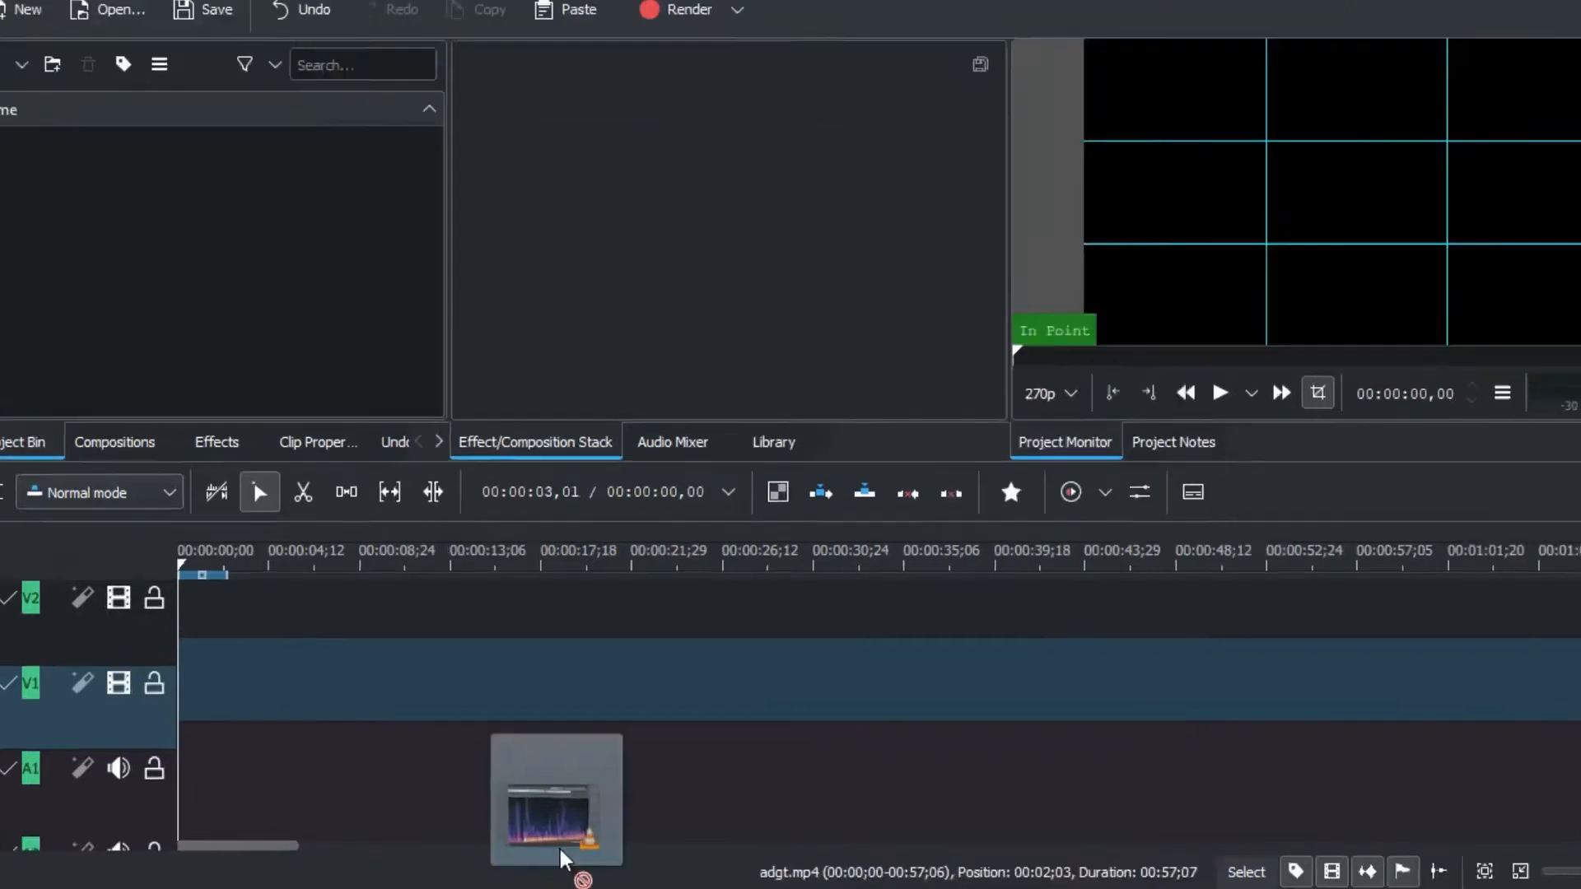
# Step: Add adgt.mp4 to the V1 track and move the clip to the very start of the timeline
pyautogui.moveTo(548, 885); pyautogui.dragTo(318, 769)
pyautogui.moveTo(296, 682); pyautogui.dragTo(230, 659)
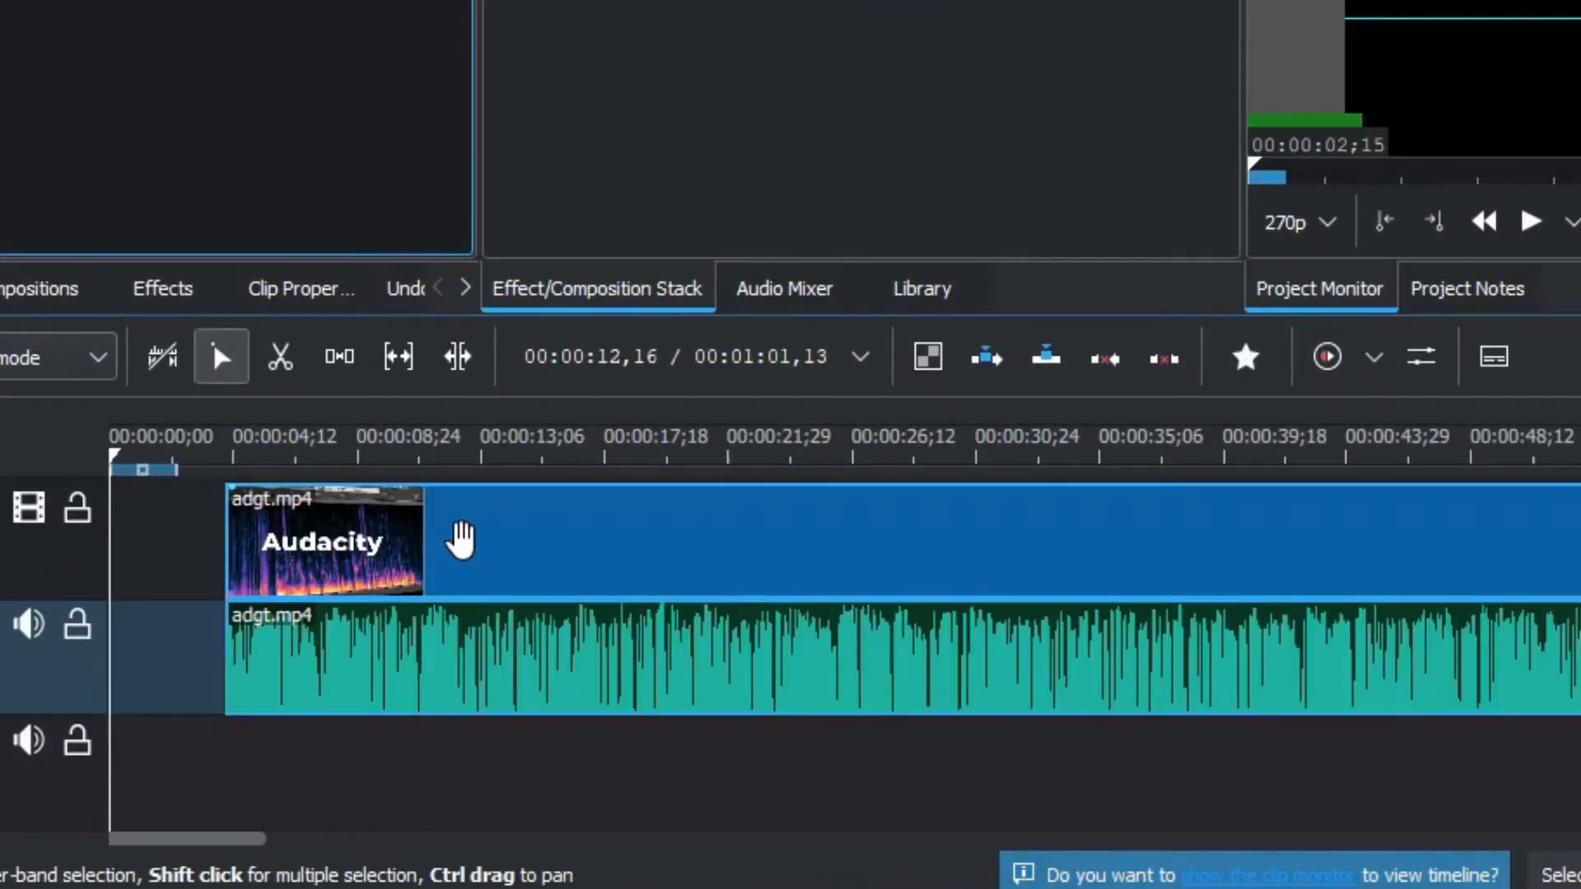
pyautogui.moveTo(358, 548); pyautogui.dragTo(245, 555)
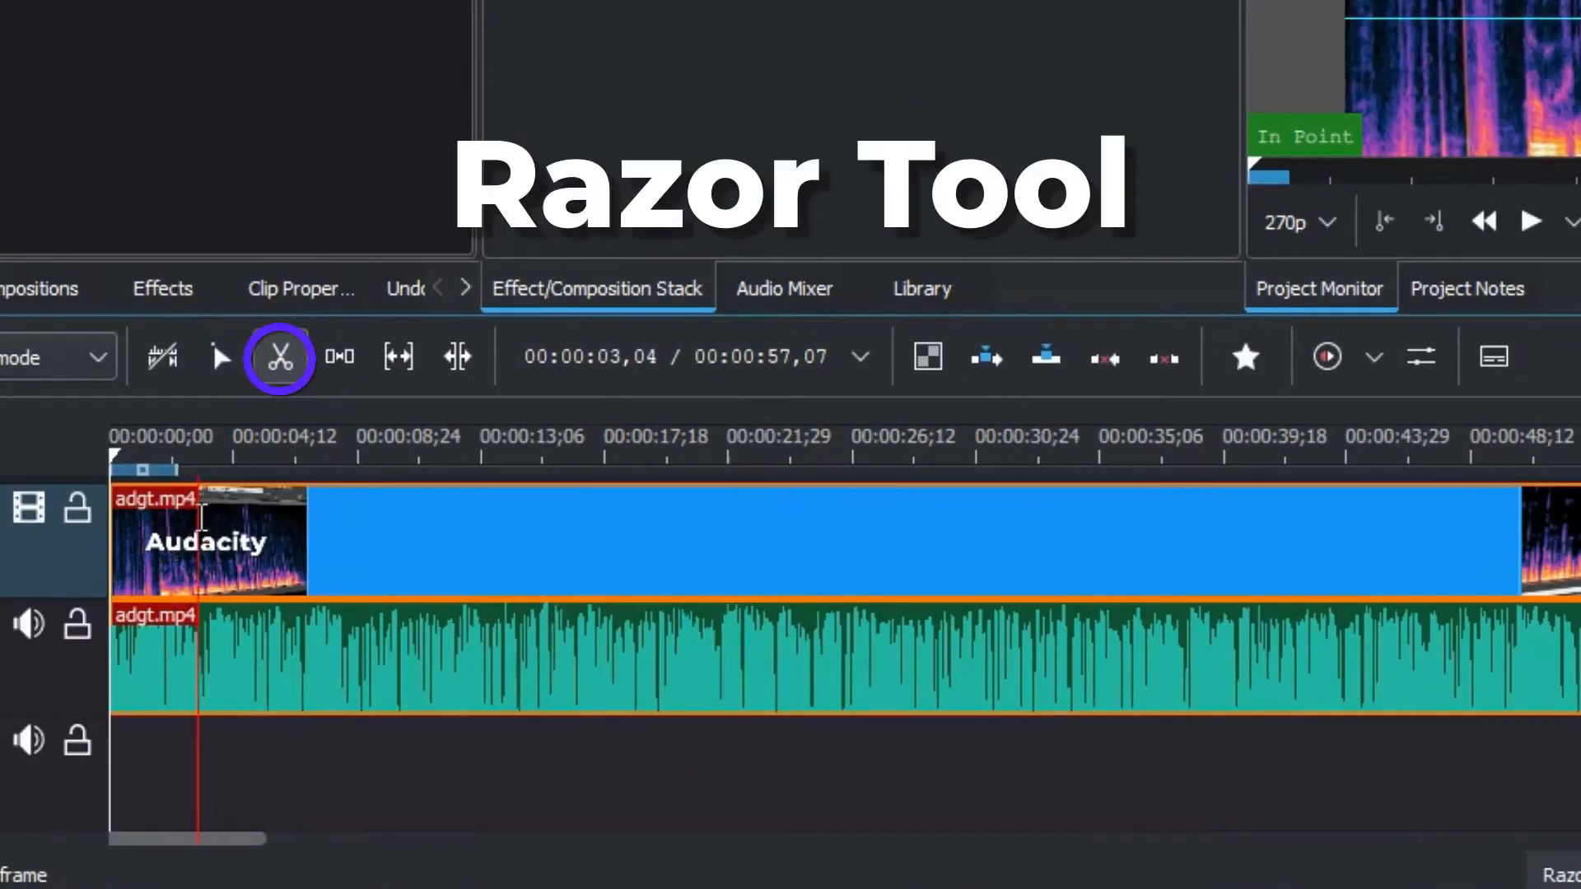
# Step: Cut the adgt.mp4 clip at 00:00:03,04 with the Razor tool and close the gap after the first piece with the Spacer tool
pyautogui.click(196, 535)
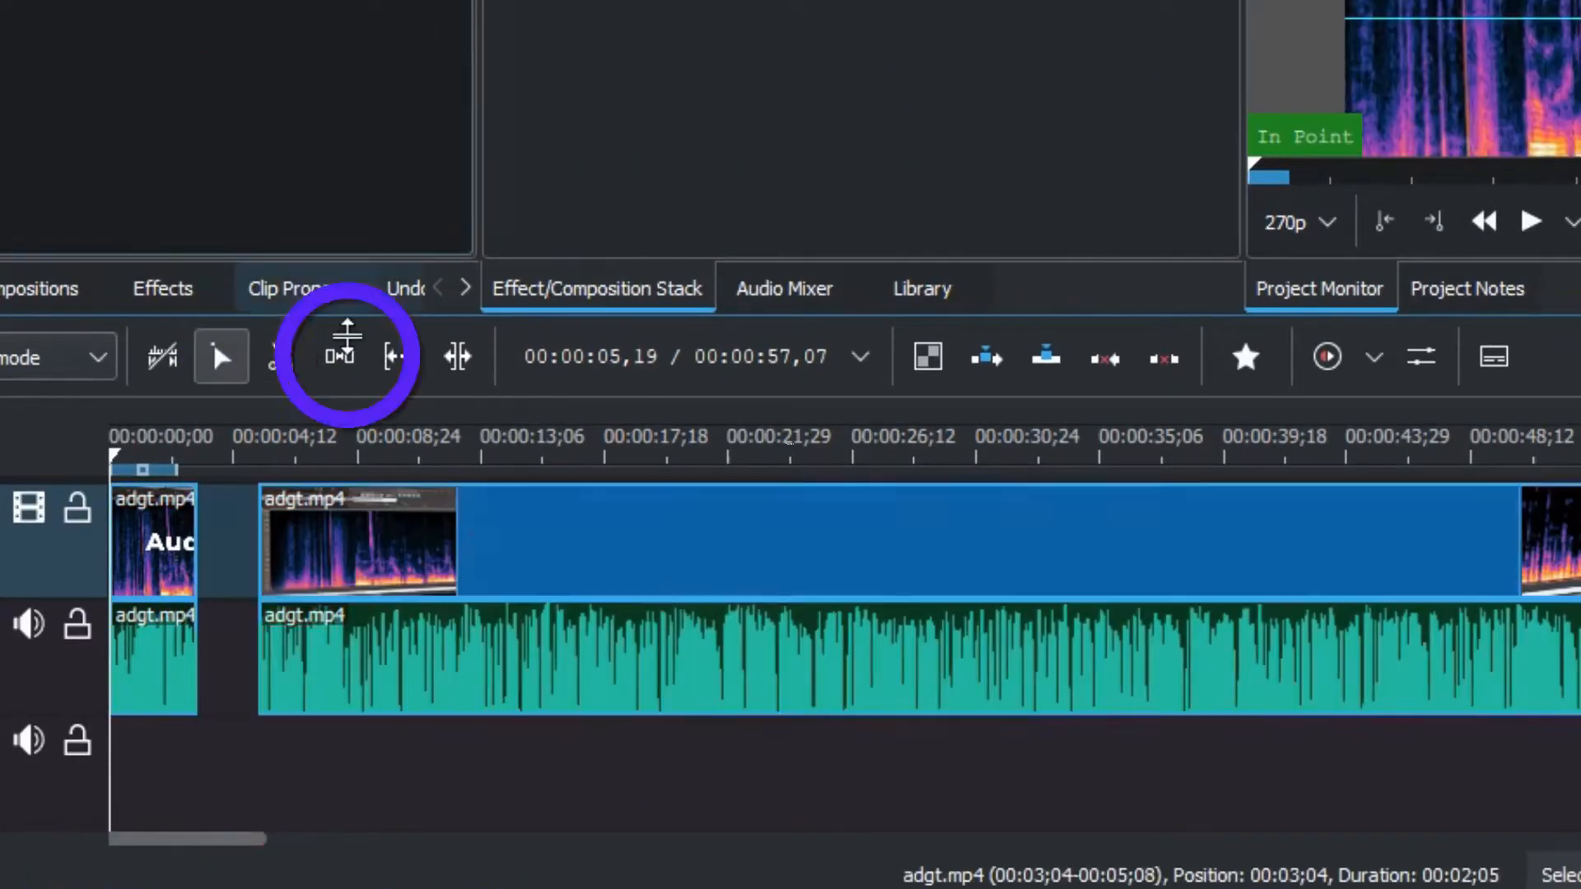
pyautogui.click(339, 355)
pyautogui.moveTo(223, 523); pyautogui.dragTo(157, 532)
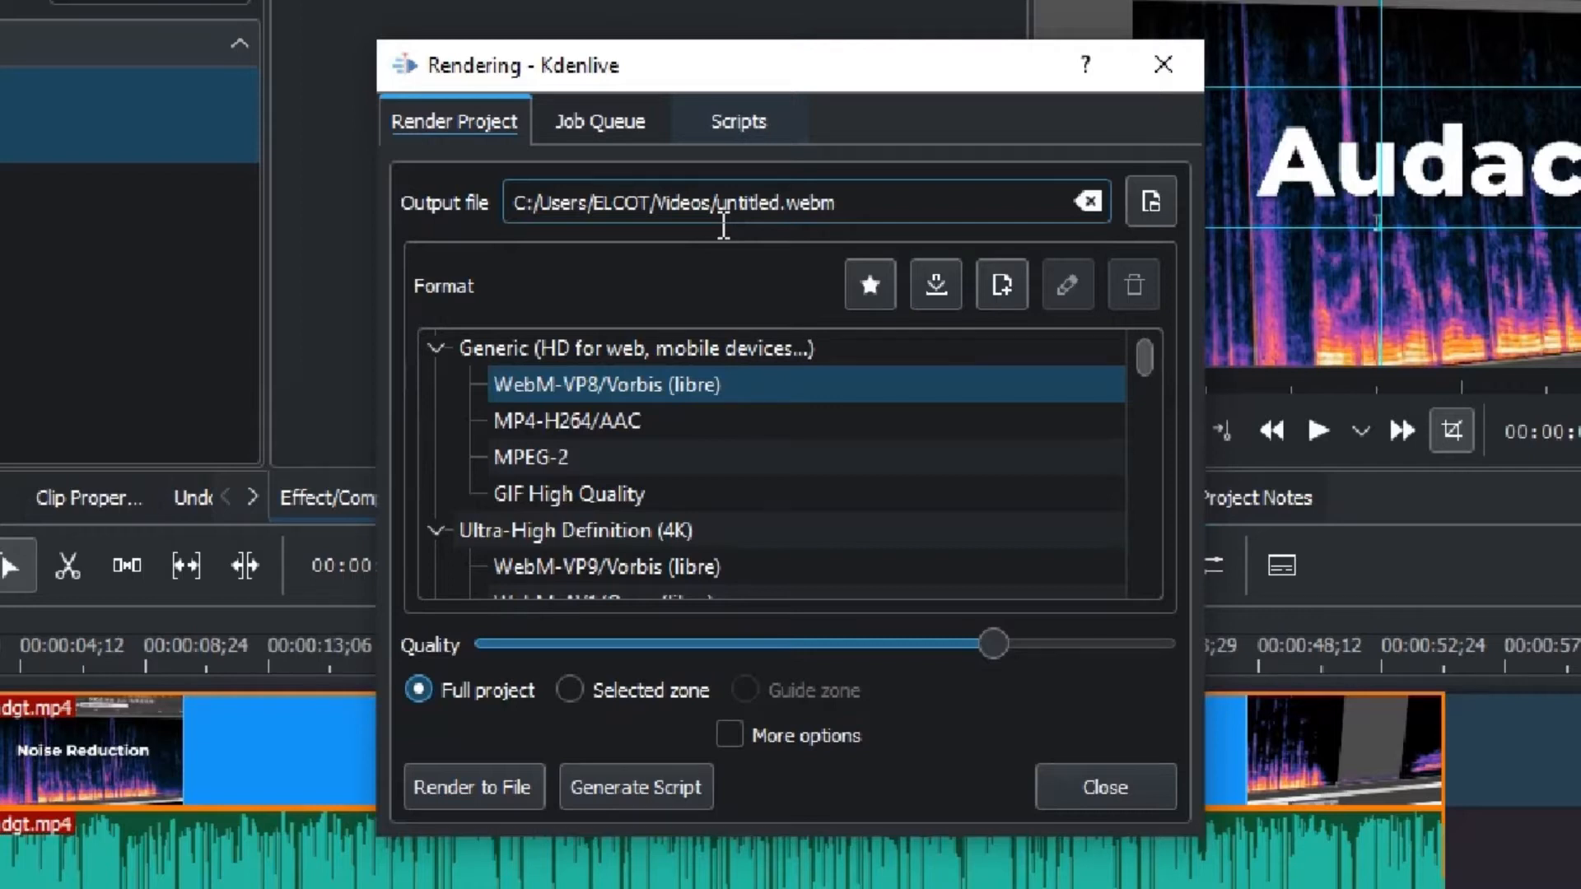
# Step: Render the full project to a file in the MP4-H264/AAC format
pyautogui.click(625, 421)
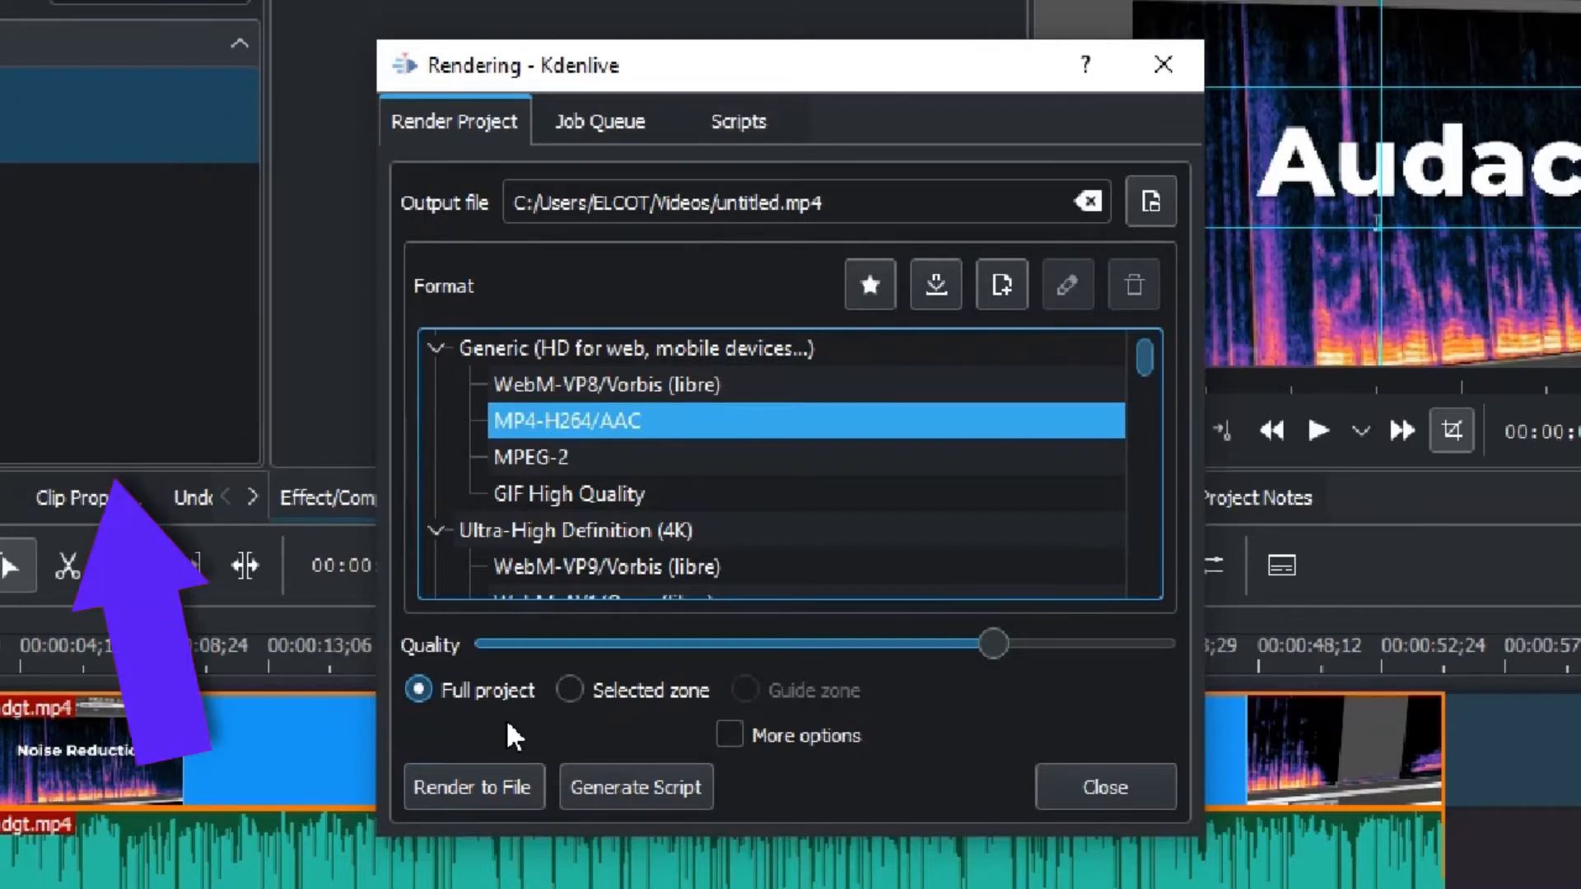
pyautogui.click(473, 787)
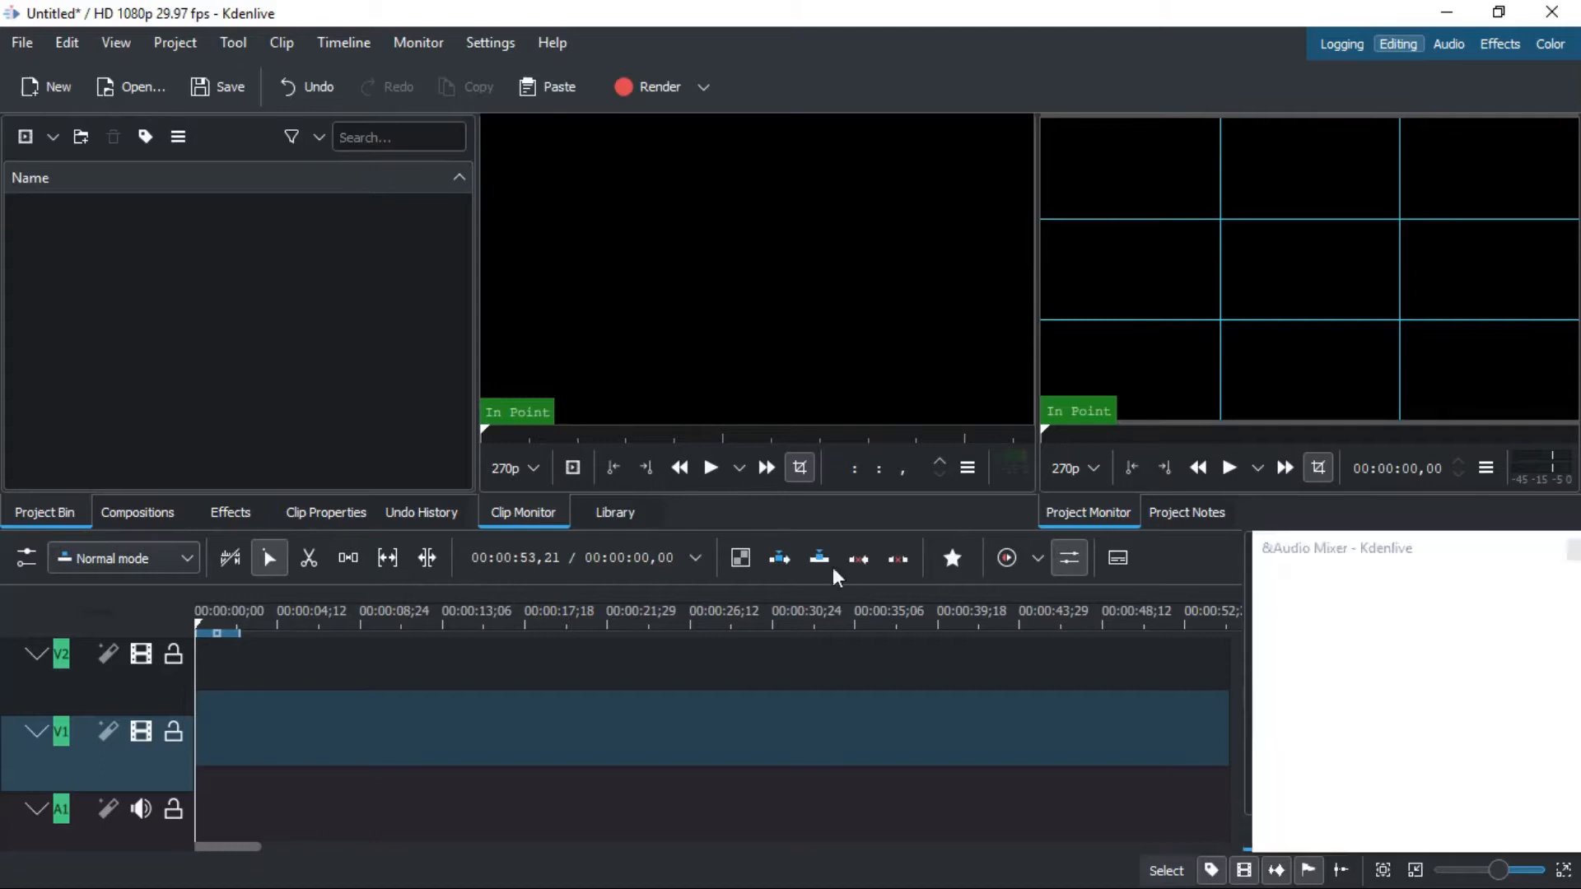
# Step: Dock the Audio Mixer and the Effect/Composition Stack in the panel group between the Project Bin and the Project Monitor
pyautogui.moveTo(838, 578); pyautogui.dragTo(733, 370)
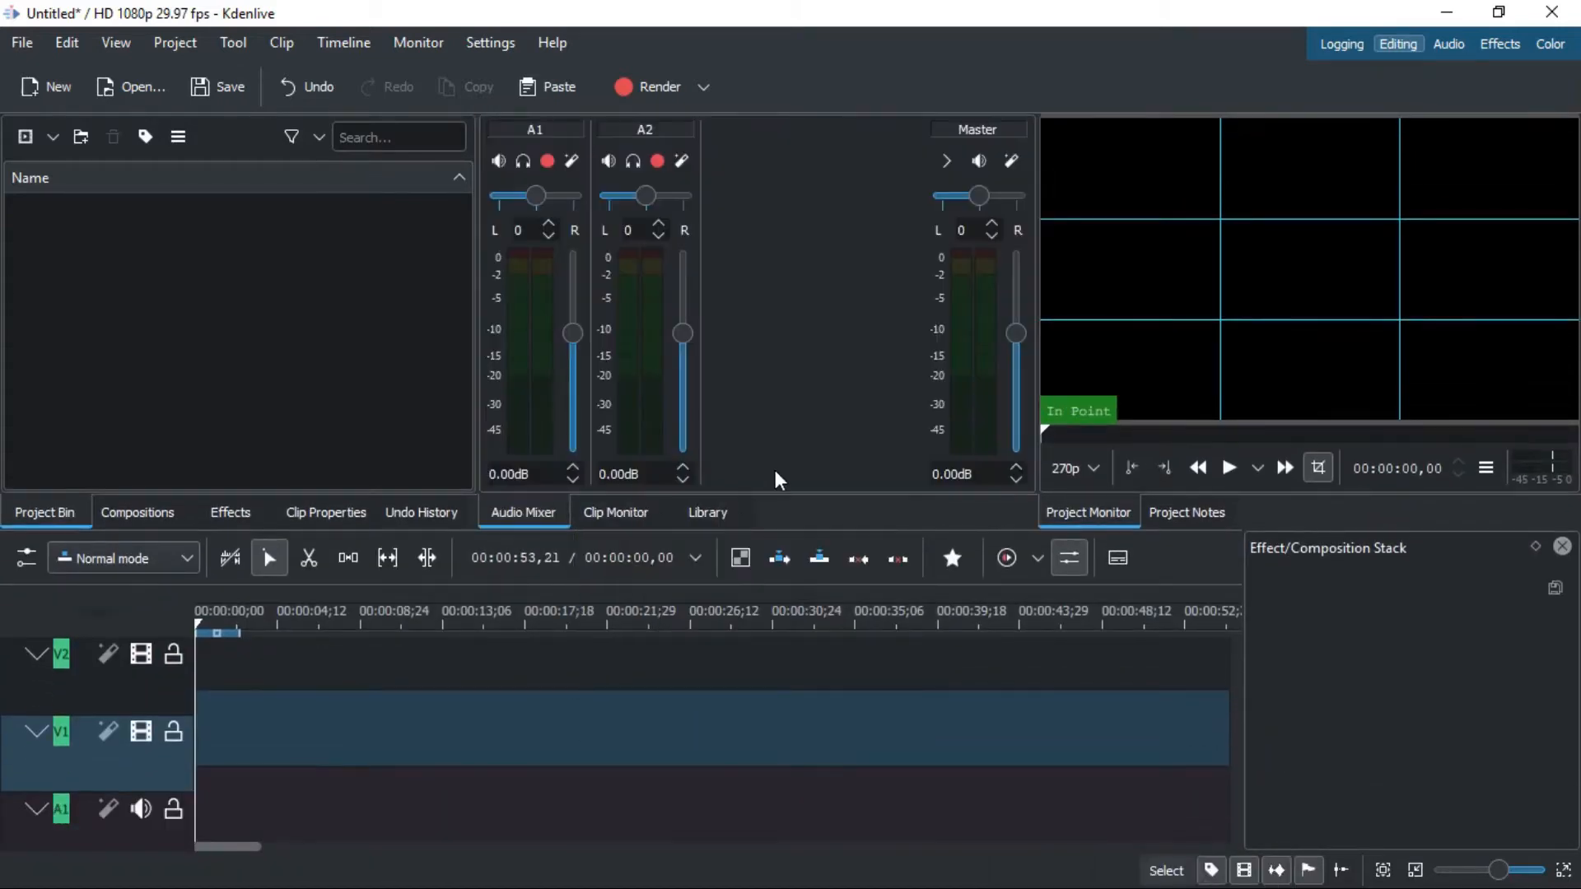
pyautogui.click(288, 37)
pyautogui.moveTo(1359, 560); pyautogui.dragTo(854, 409)
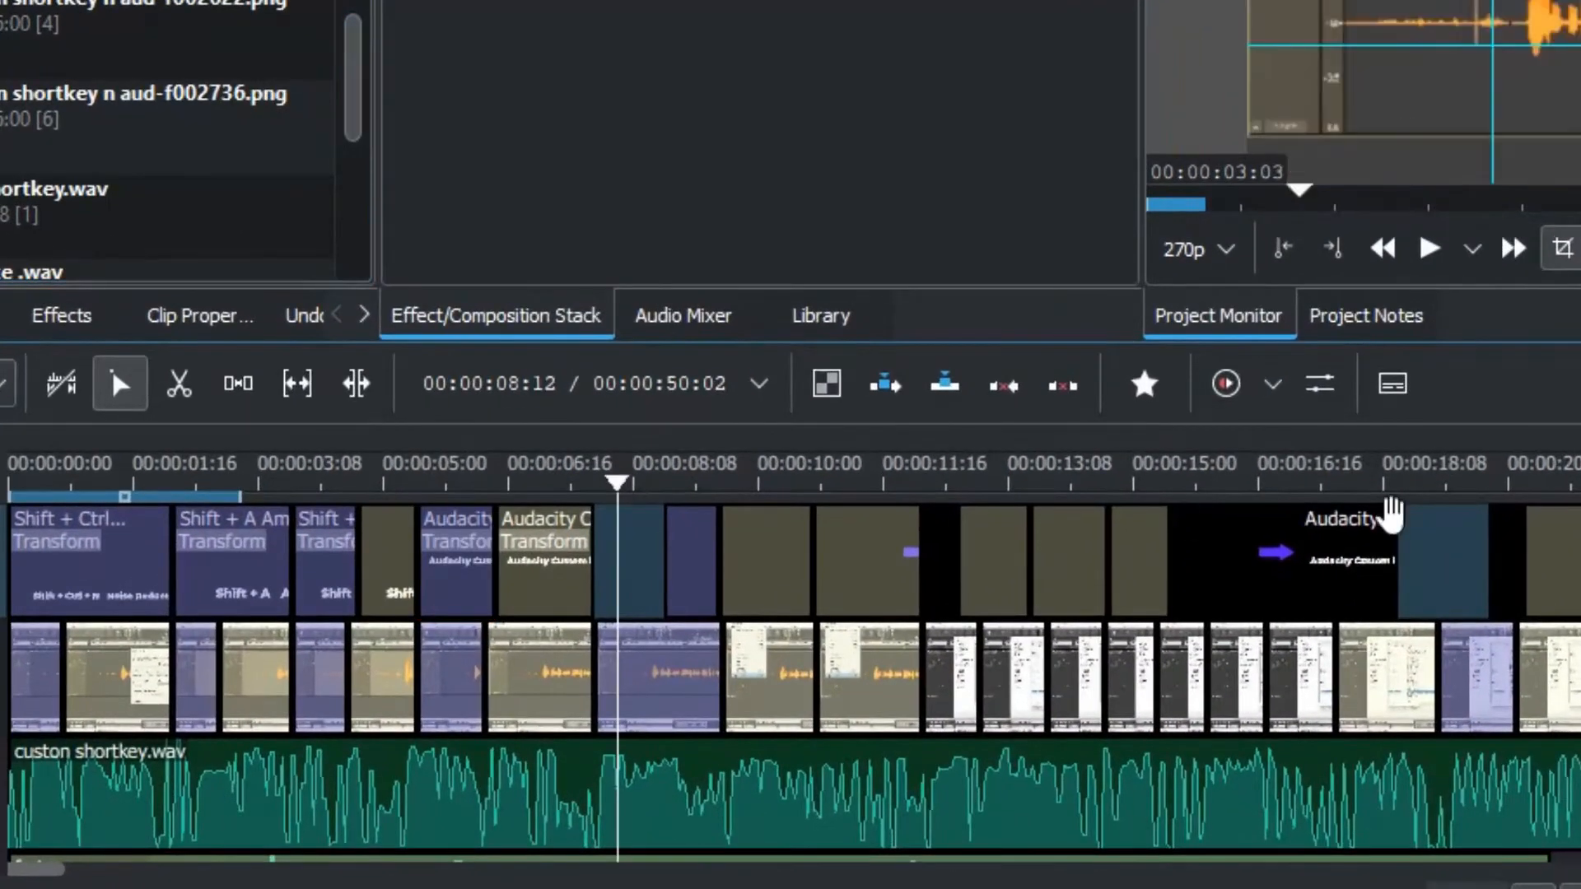
# Step: Move the playhead near the start of the timeline and to 00:00:08:03 to preview those frames
pyautogui.click(1425, 567)
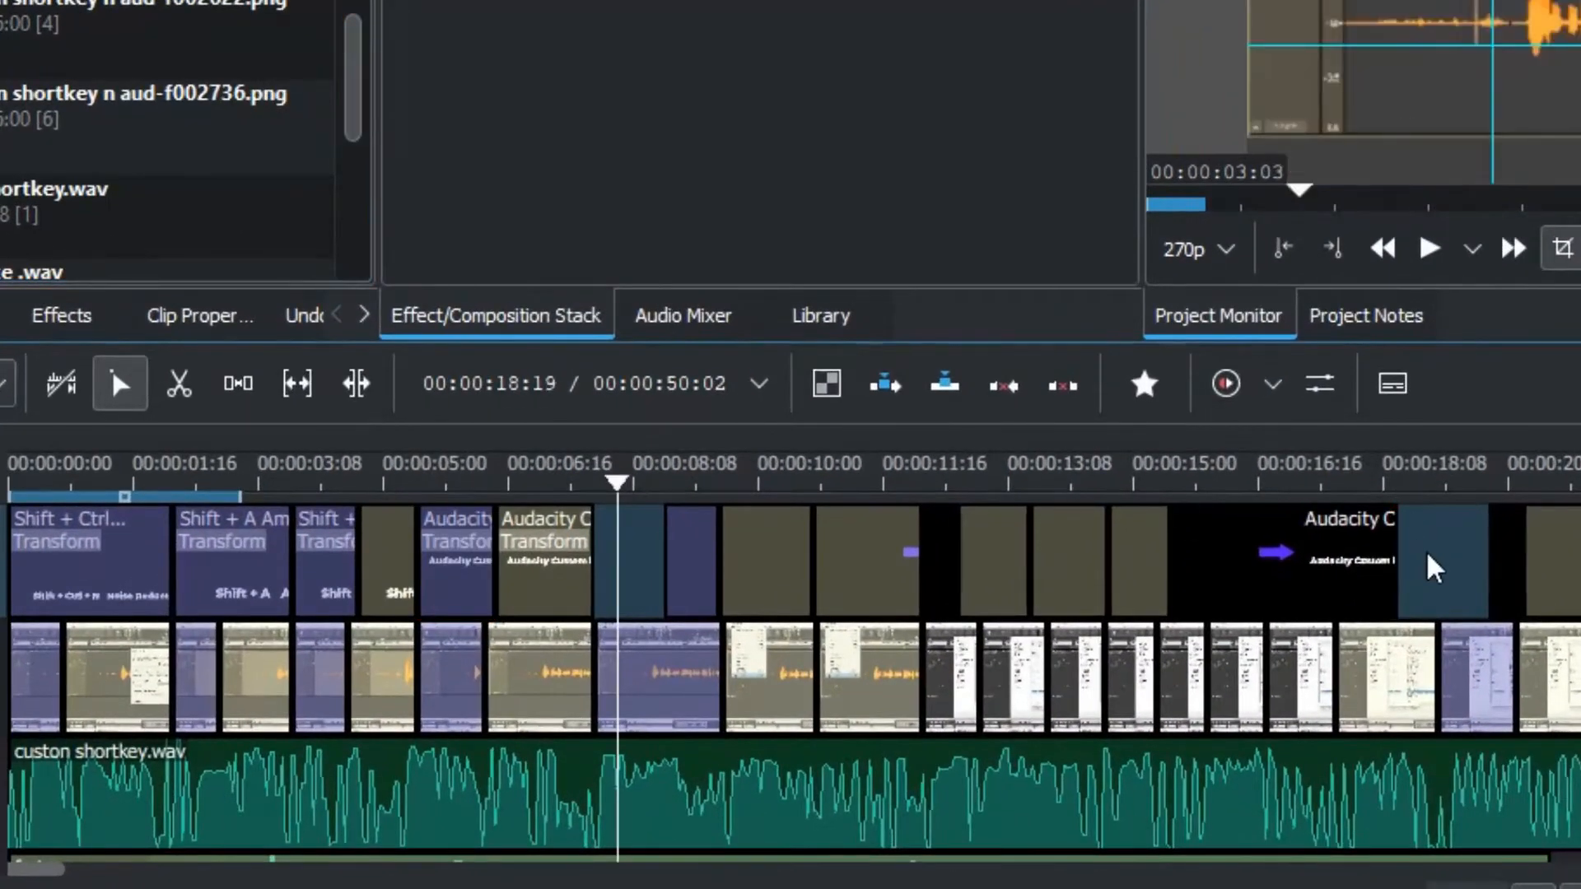
pyautogui.click(40, 473)
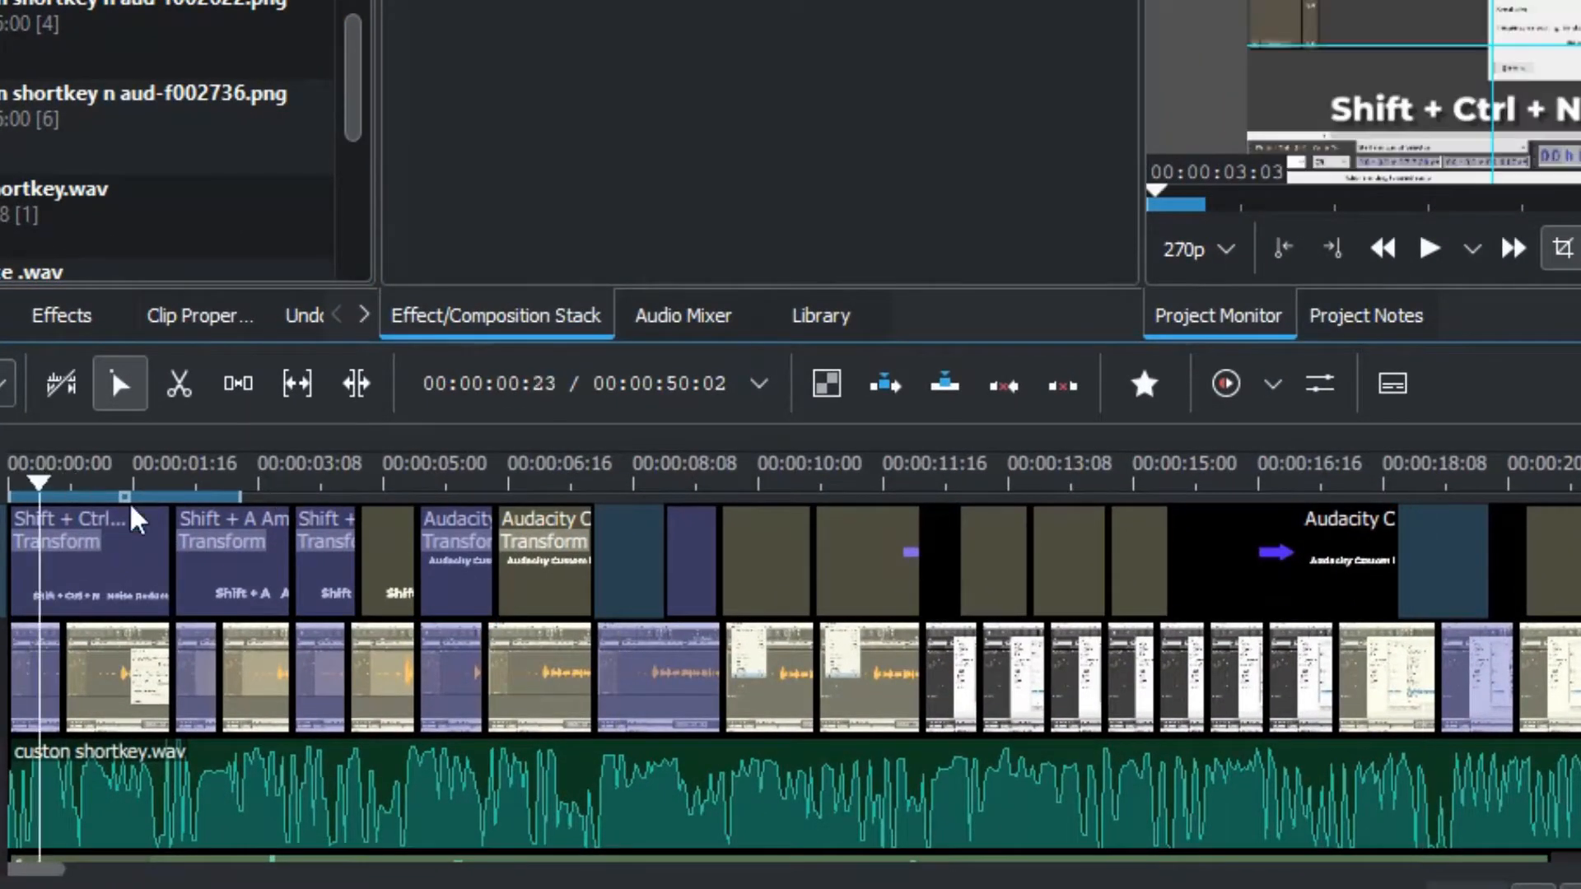
pyautogui.click(637, 544)
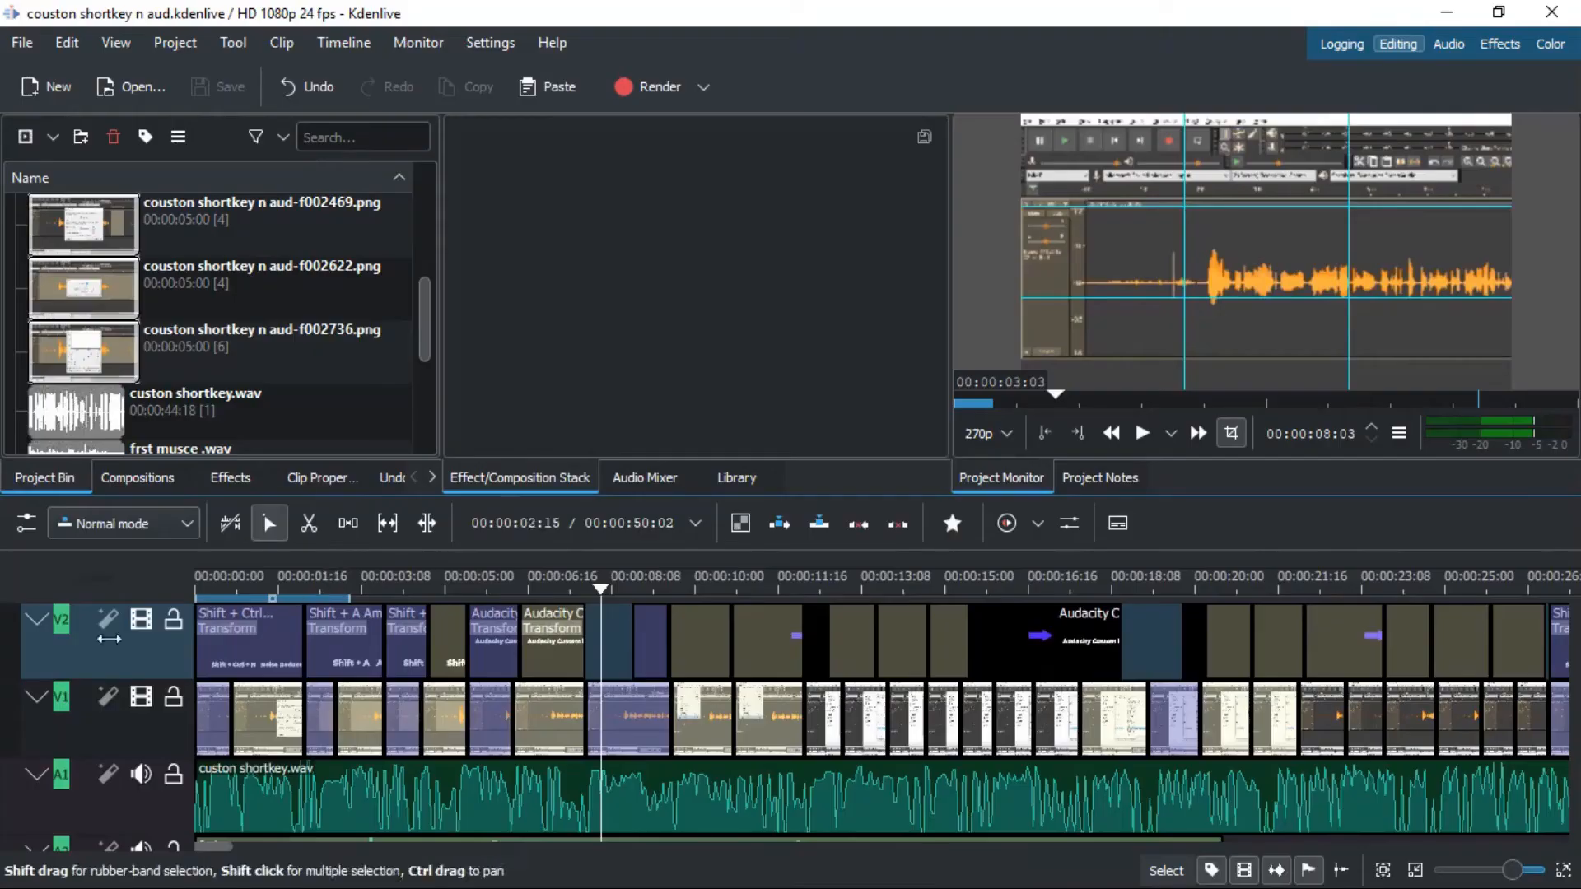
# Step: Collapse all video and audio tracks in the timeline
pyautogui.click(37, 774)
pyautogui.click(37, 698)
pyautogui.click(37, 762)
pyautogui.click(37, 795)
pyautogui.click(37, 621)
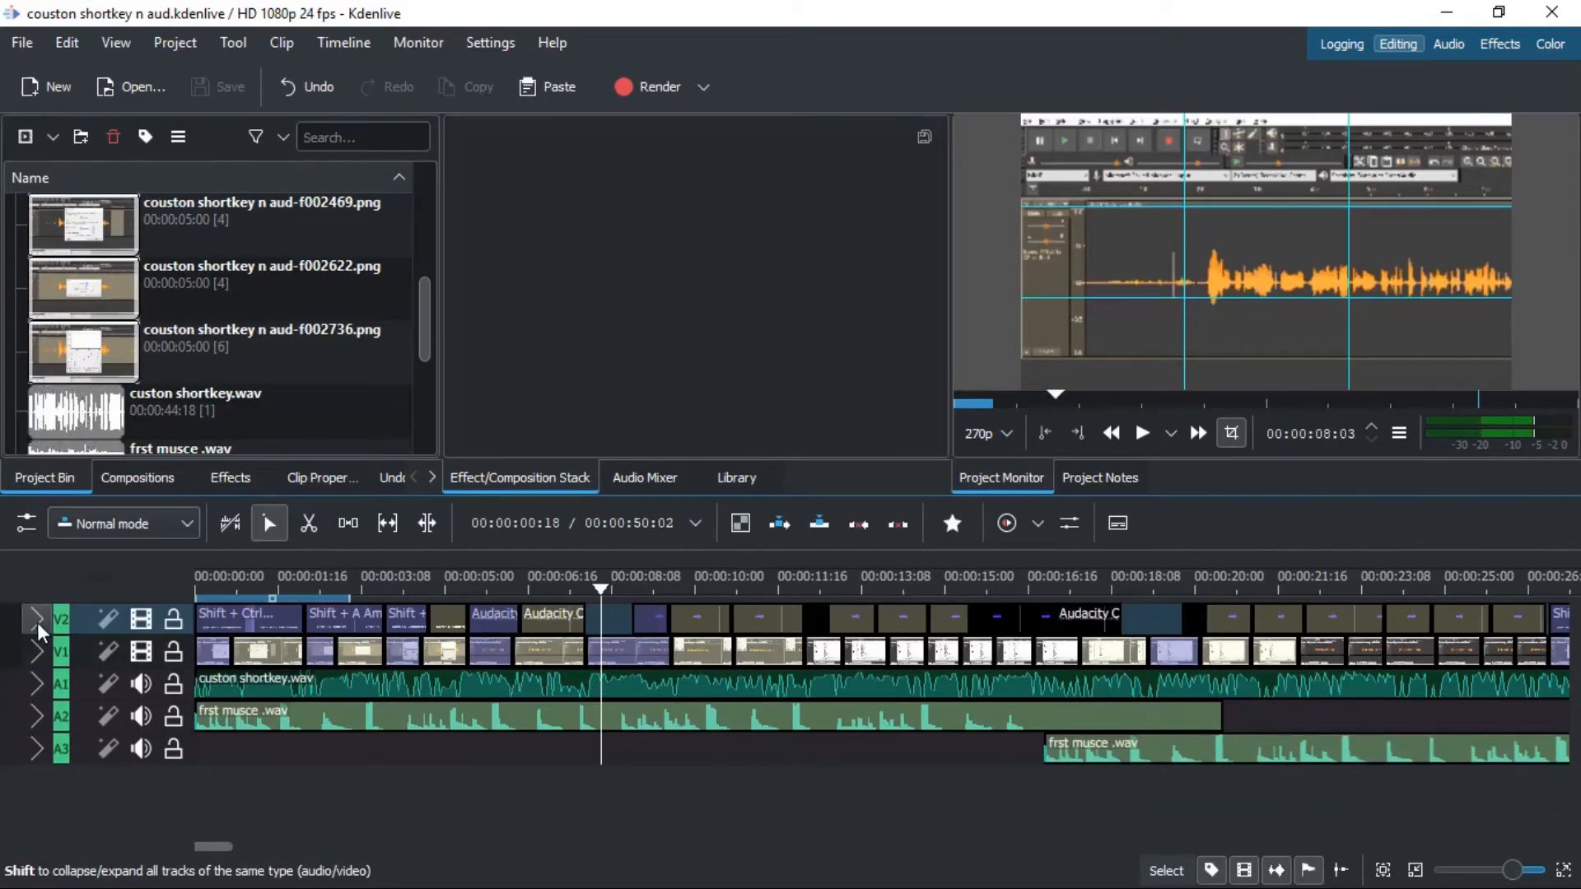
# Step: Expand all collapsed video and audio tracks back to full height
pyautogui.click(37, 621)
pyautogui.click(37, 794)
pyautogui.click(37, 763)
pyautogui.click(37, 729)
pyautogui.click(37, 698)
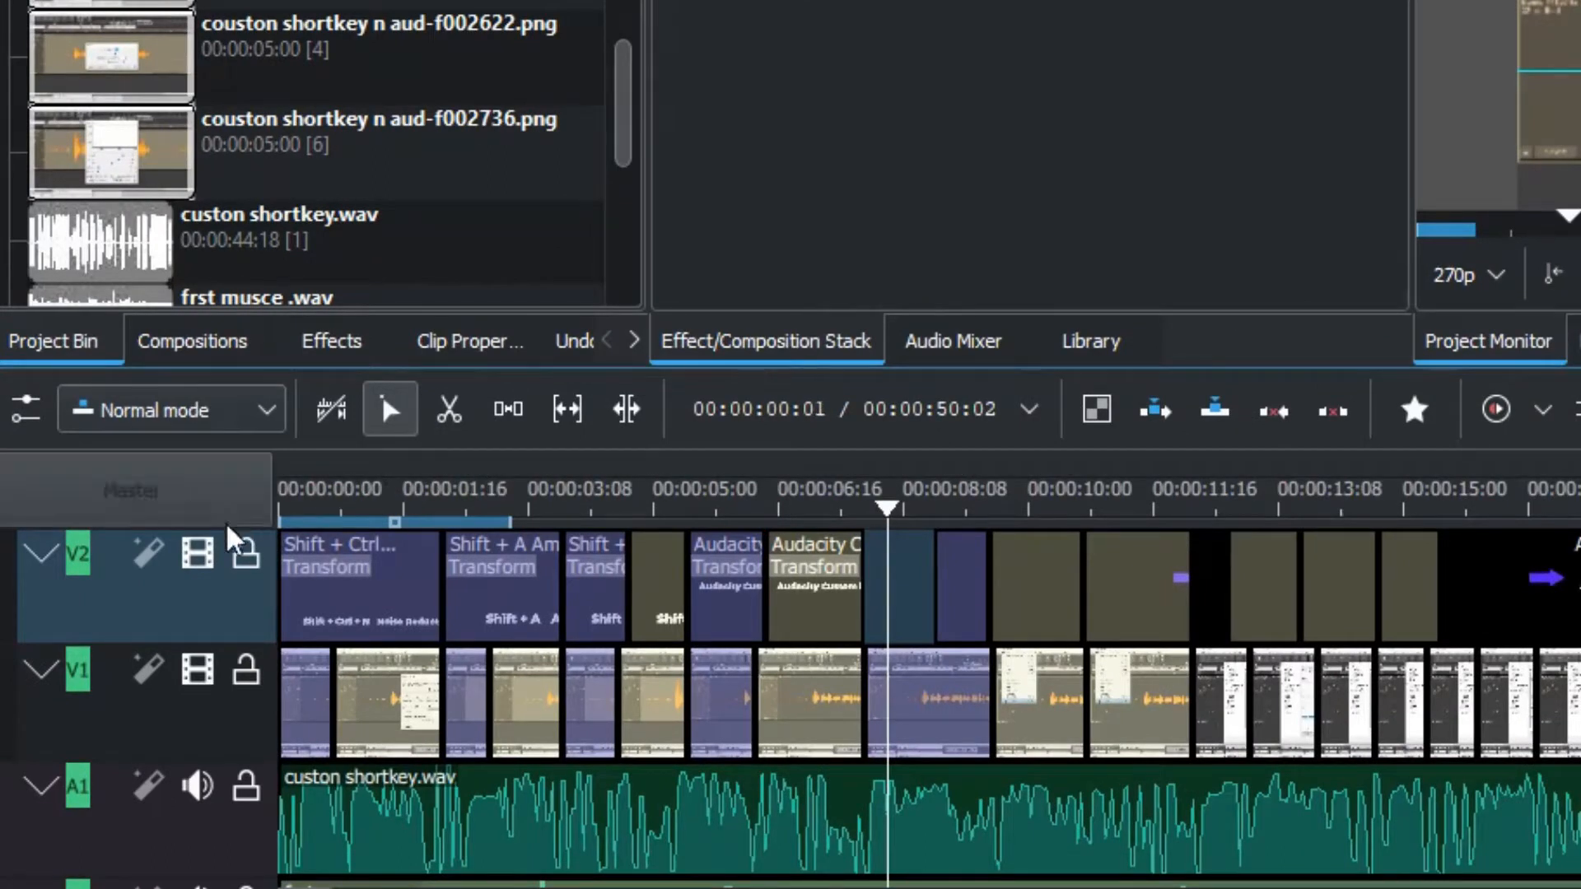
# Step: Move the playhead to 00:00:04:01 and toggle the visibility of tracks V2 and V1 off and on
pyautogui.click(582, 515)
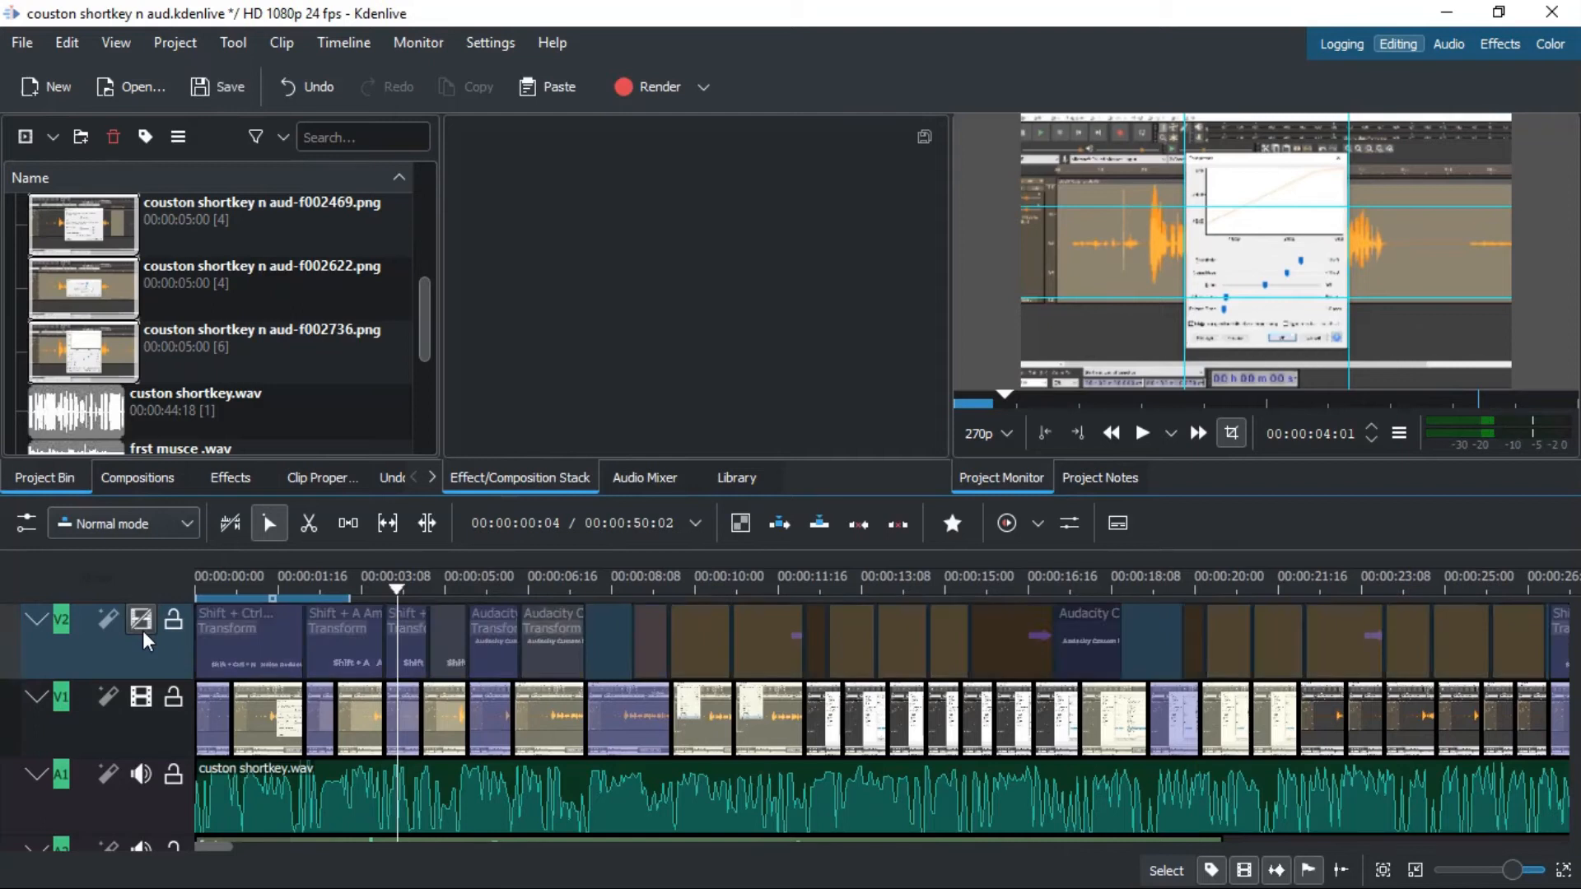
pyautogui.click(142, 629)
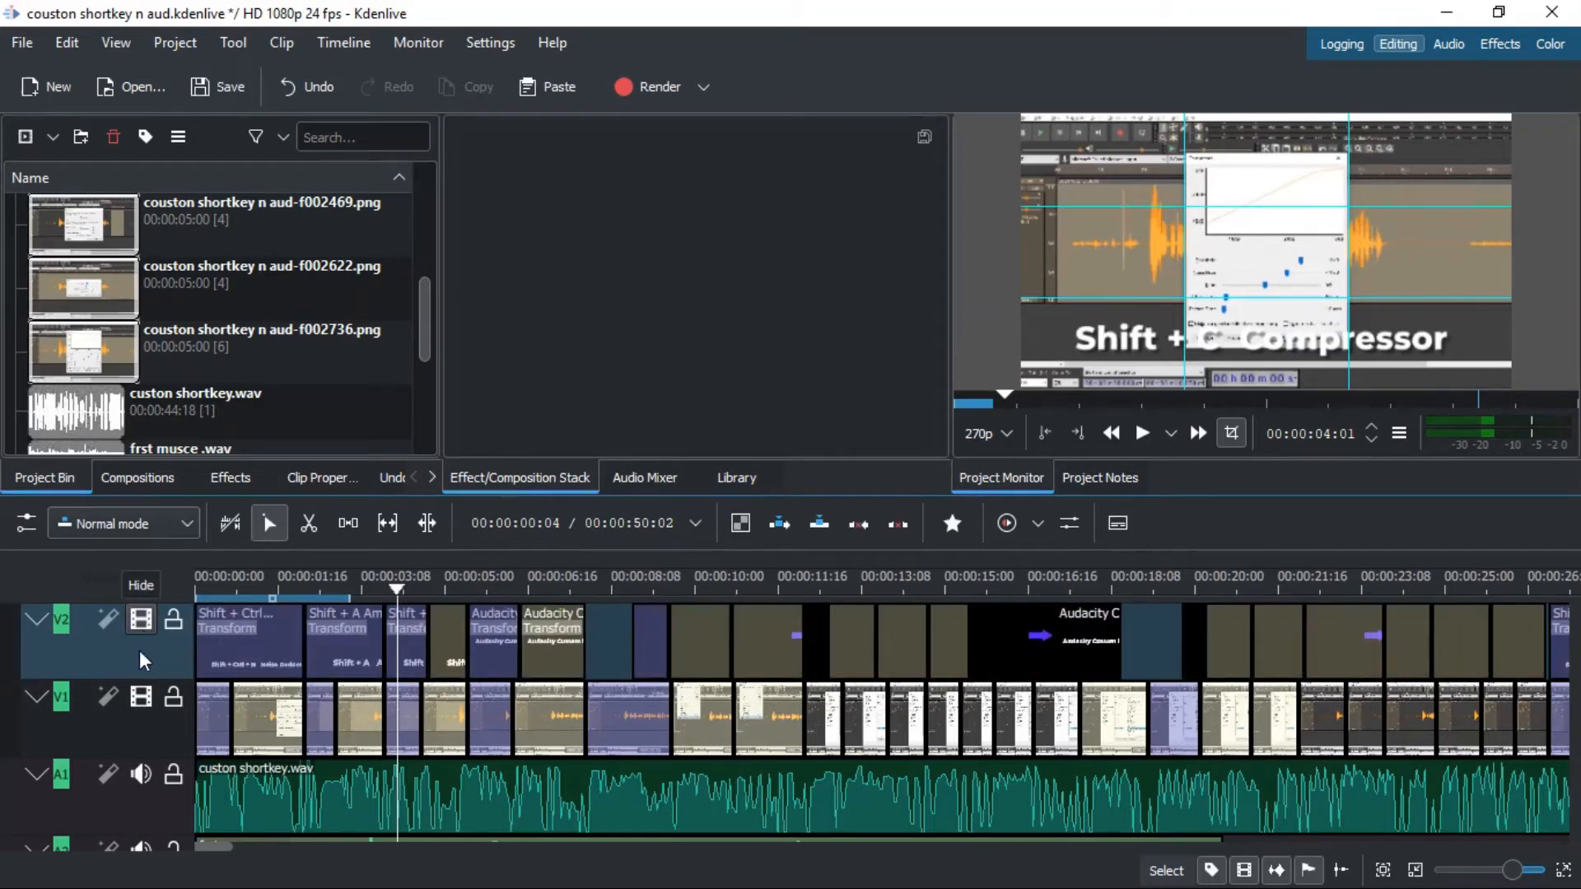
pyautogui.click(135, 703)
pyautogui.click(135, 703)
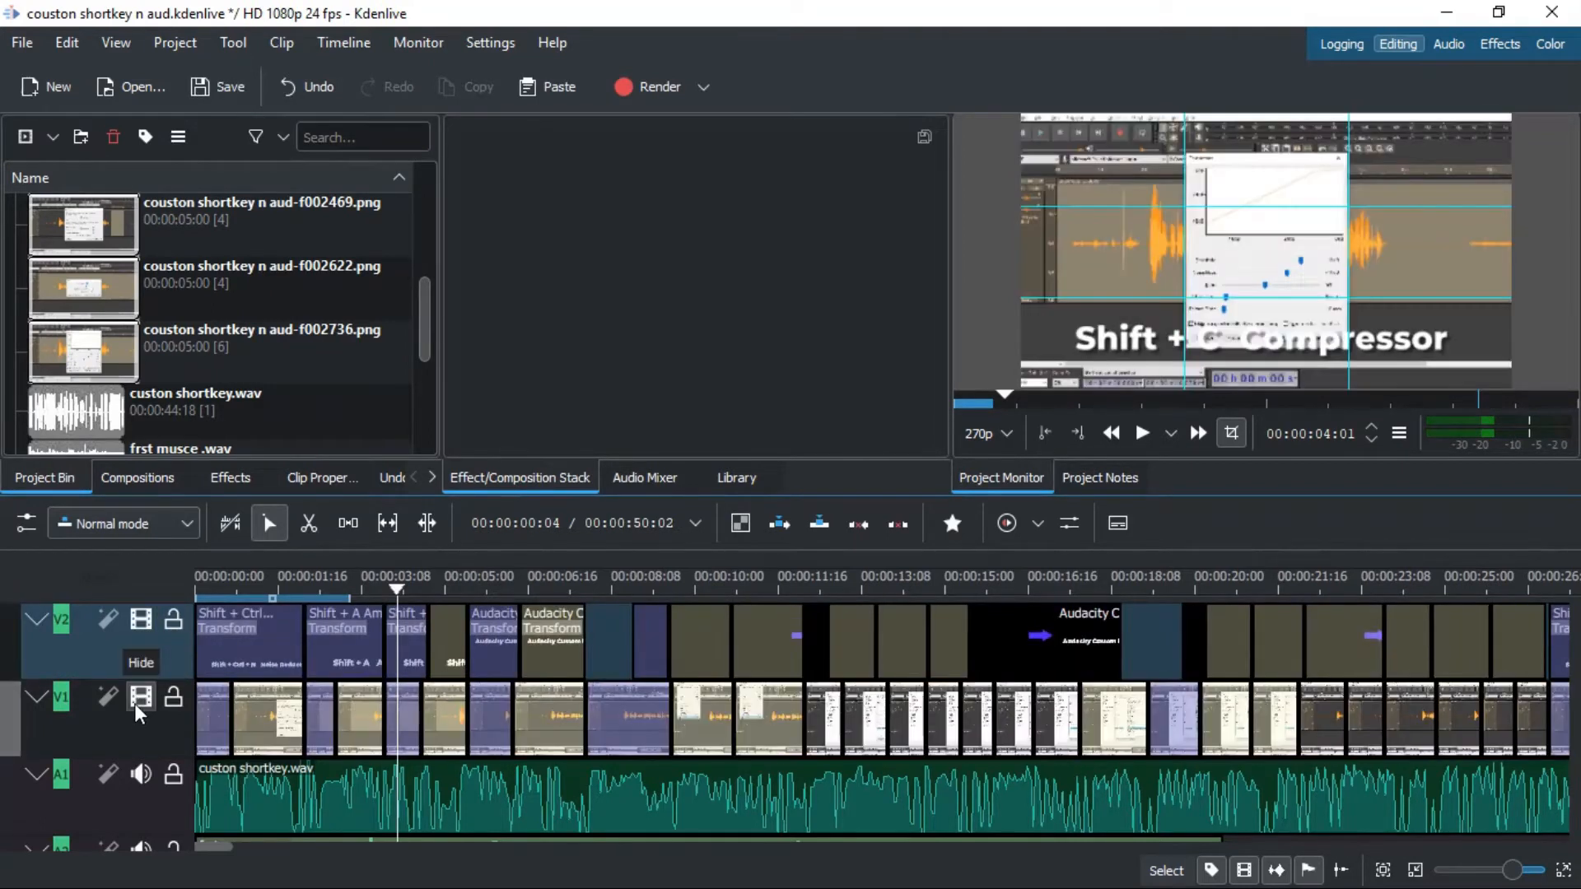
# Step: Lock and unlock track V1, and open its track name for editing without changing it
pyautogui.click(174, 700)
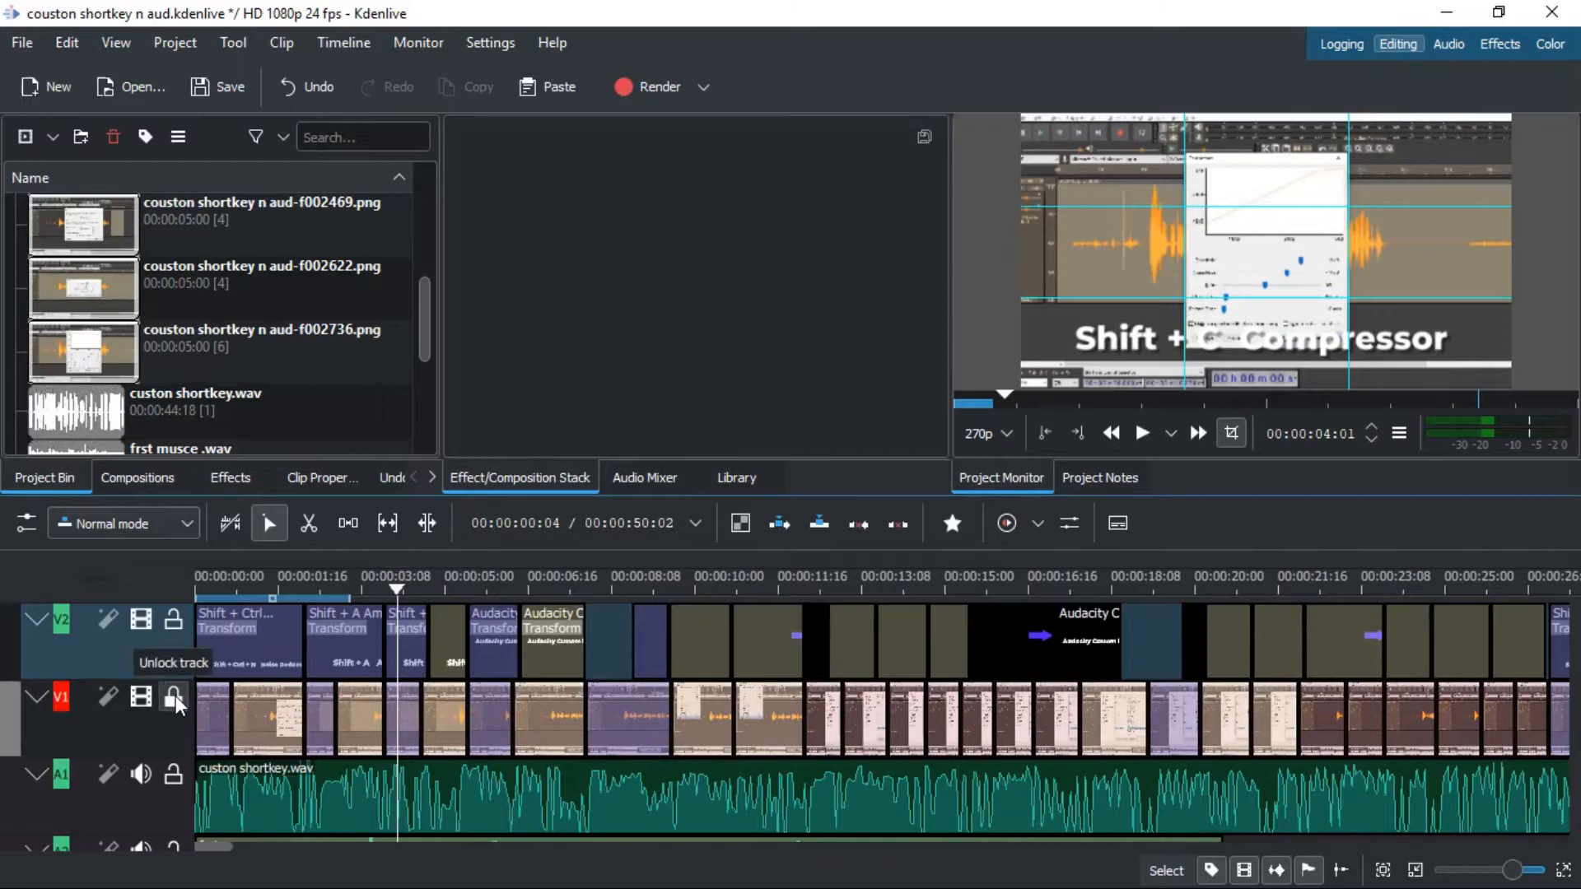
pyautogui.click(174, 700)
pyautogui.doubleClick(116, 734)
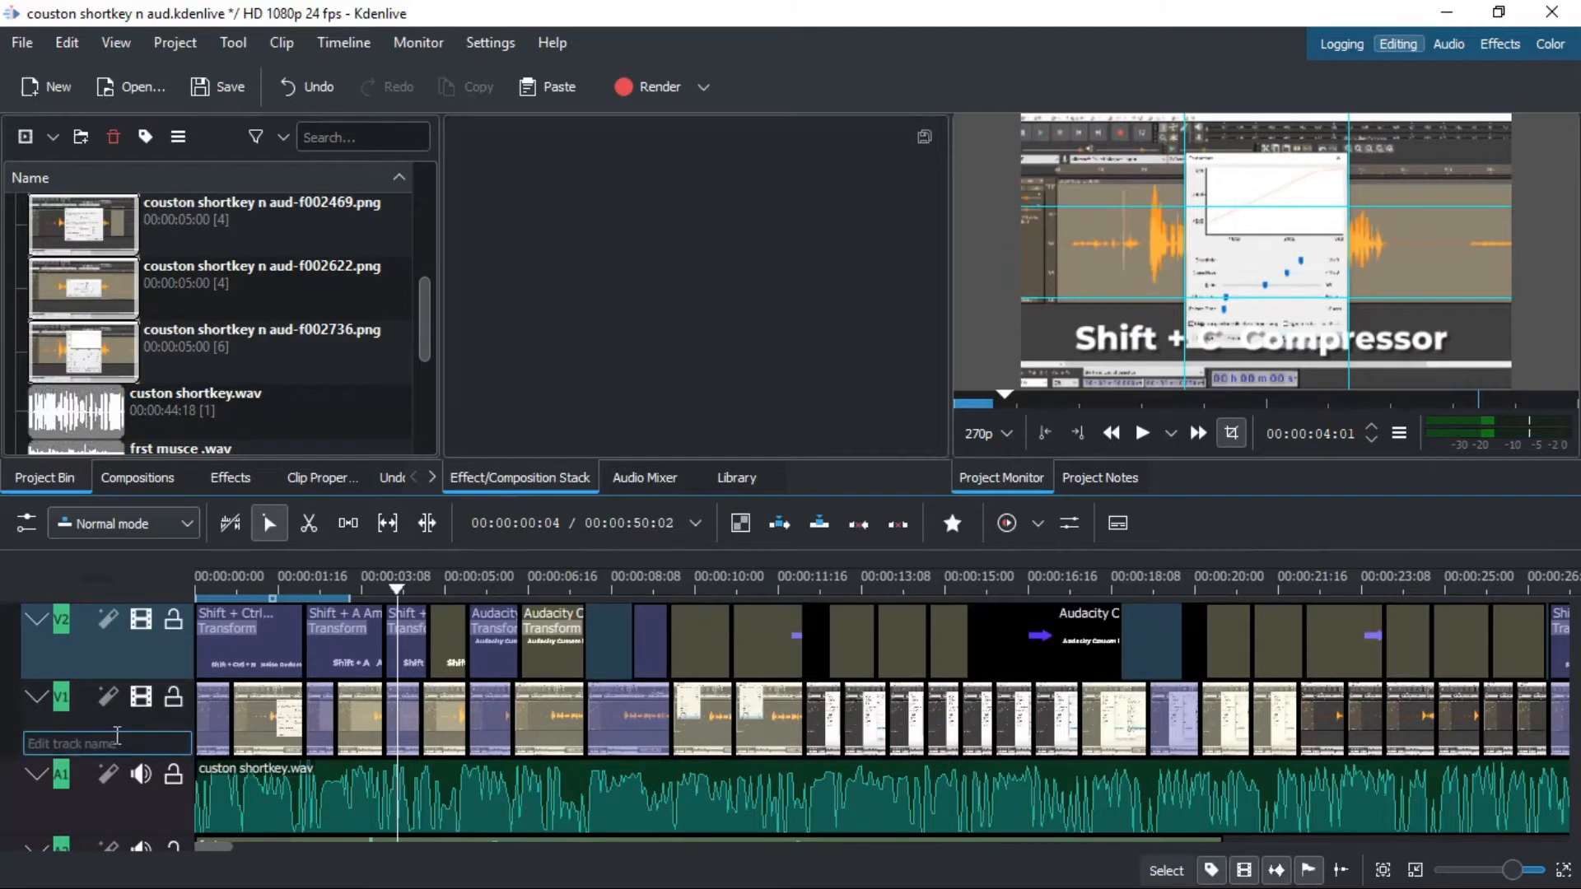
pyautogui.click(125, 723)
# Step: Mute and unmute the A1 audio track, and lock and unlock it
pyautogui.click(139, 776)
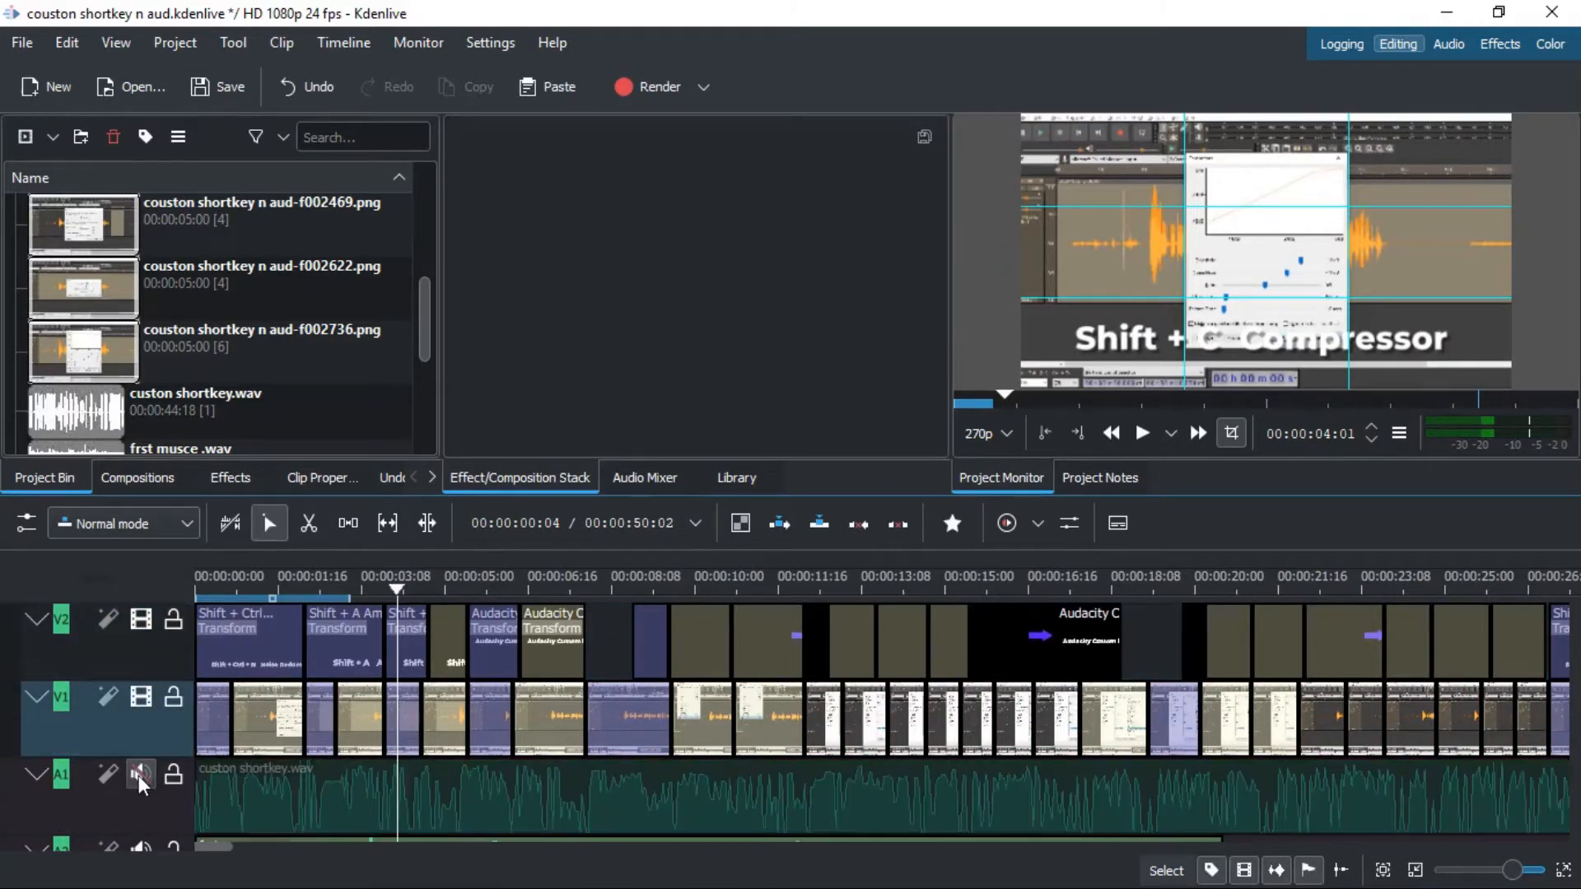
pyautogui.click(138, 775)
pyautogui.click(171, 774)
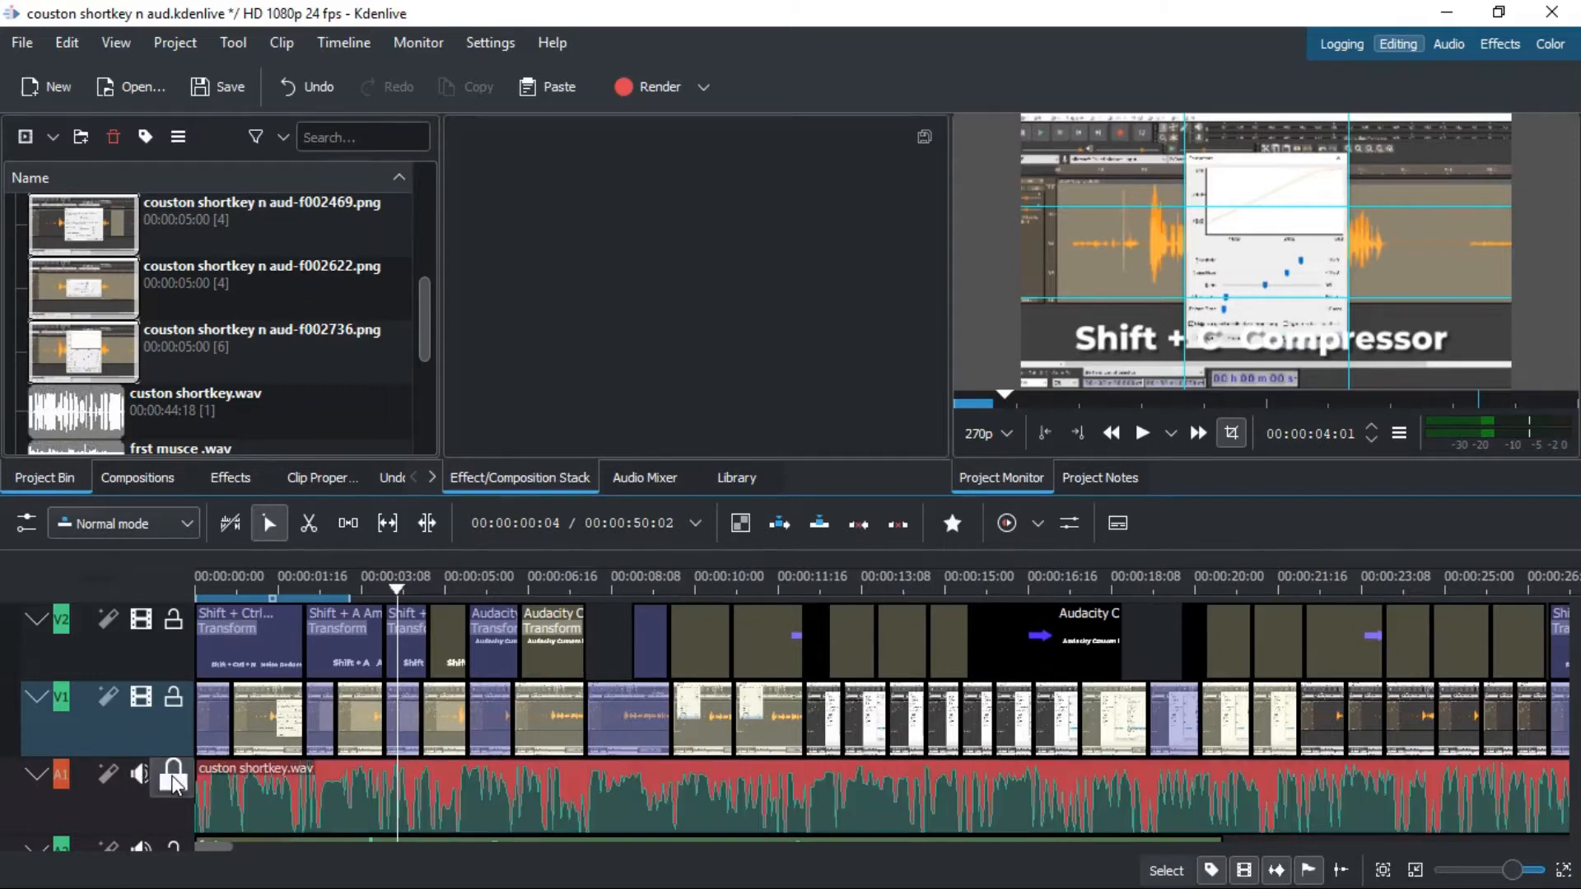
pyautogui.click(172, 773)
# Step: Insert one new video track above the existing video tracks and undo the insertion
pyautogui.rightClick(140, 800)
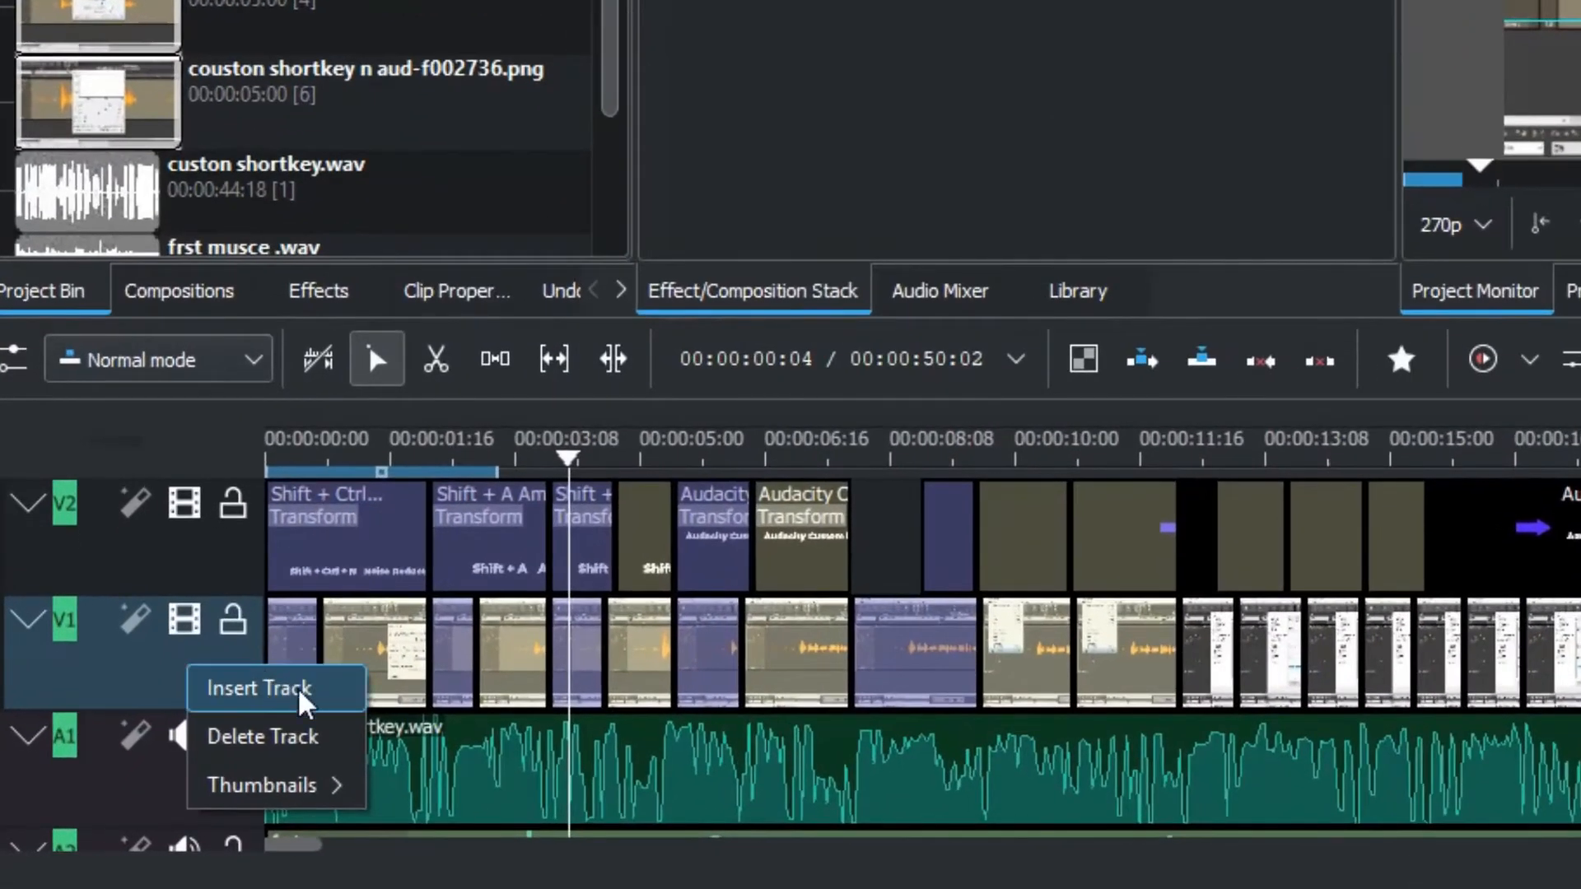
pyautogui.click(218, 743)
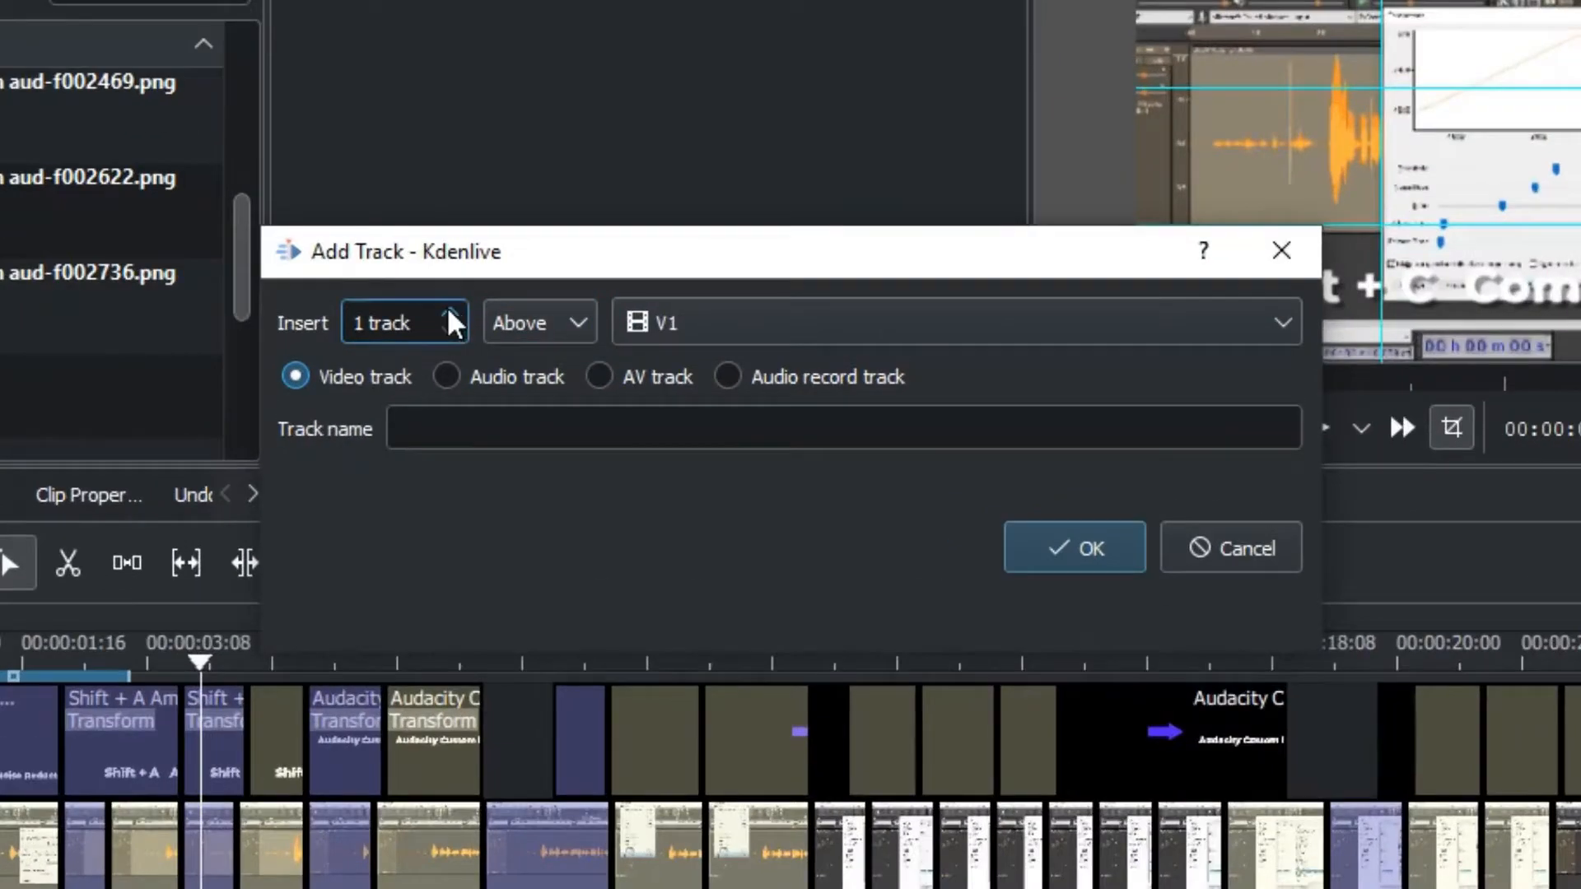
pyautogui.click(563, 358)
pyautogui.click(454, 331)
pyautogui.click(589, 320)
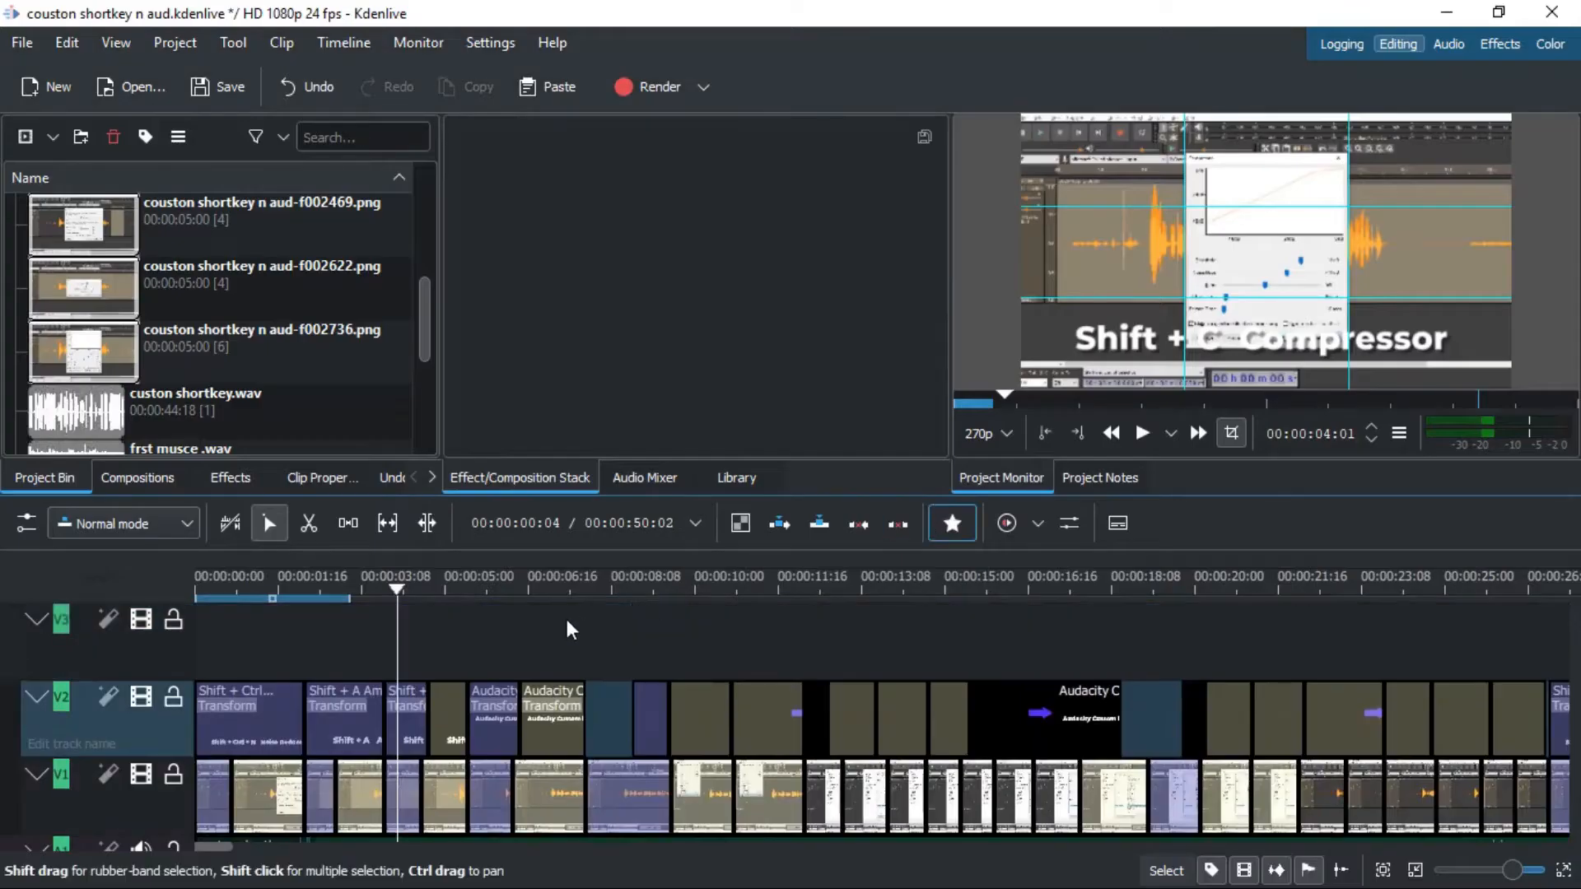
pyautogui.hotkey('ctrl', 'z')
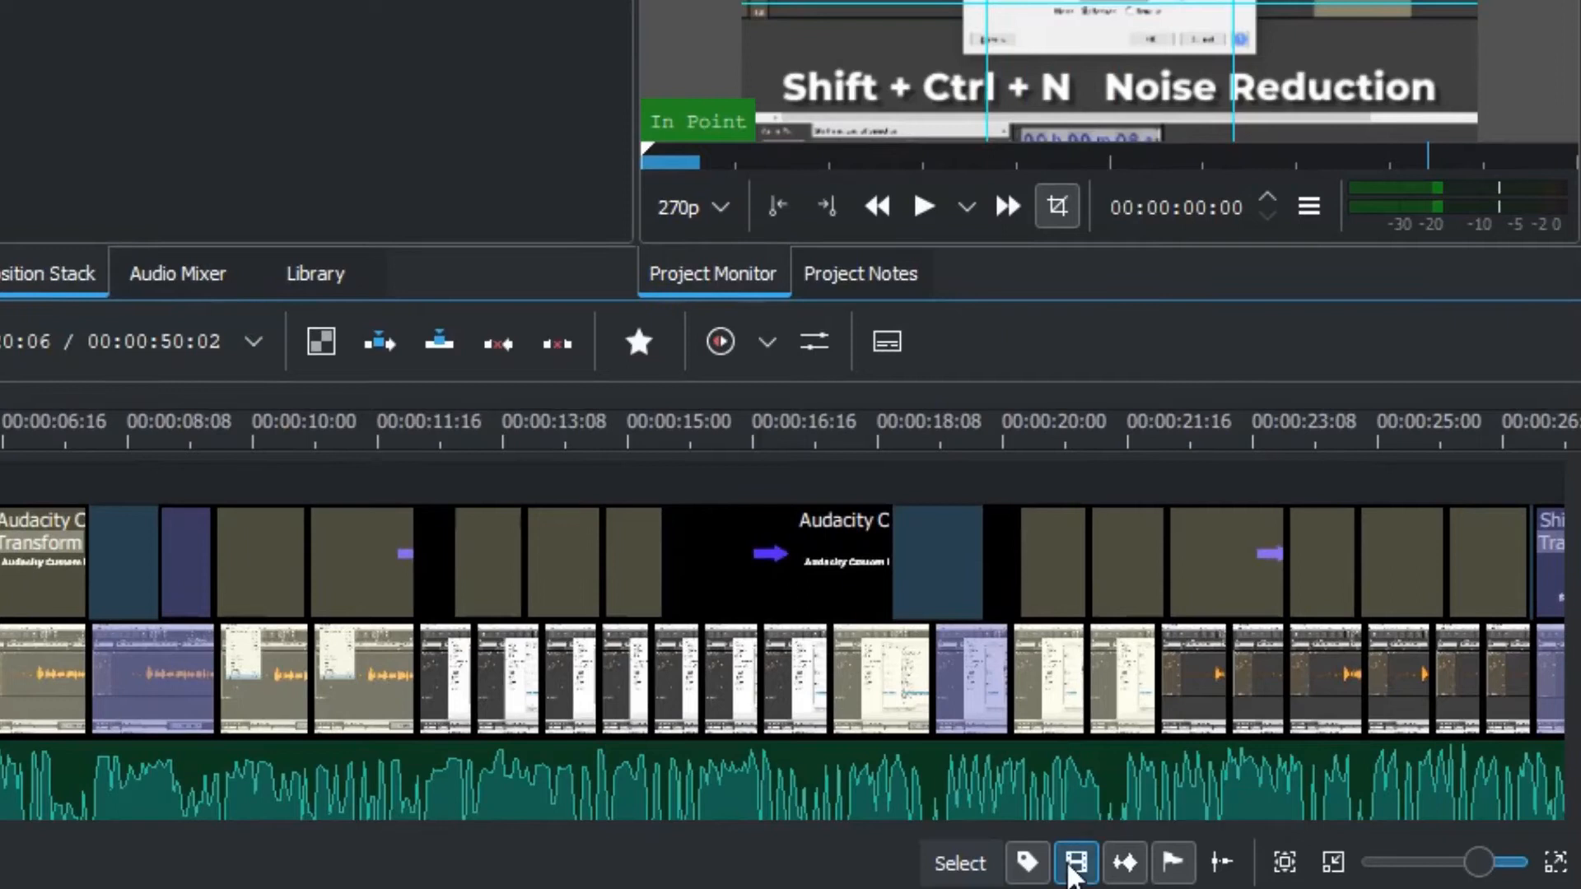
# Step: Toggle the video thumbnails of the timeline clips and turn off the clip colour tags
pyautogui.click(1071, 868)
pyautogui.click(1073, 869)
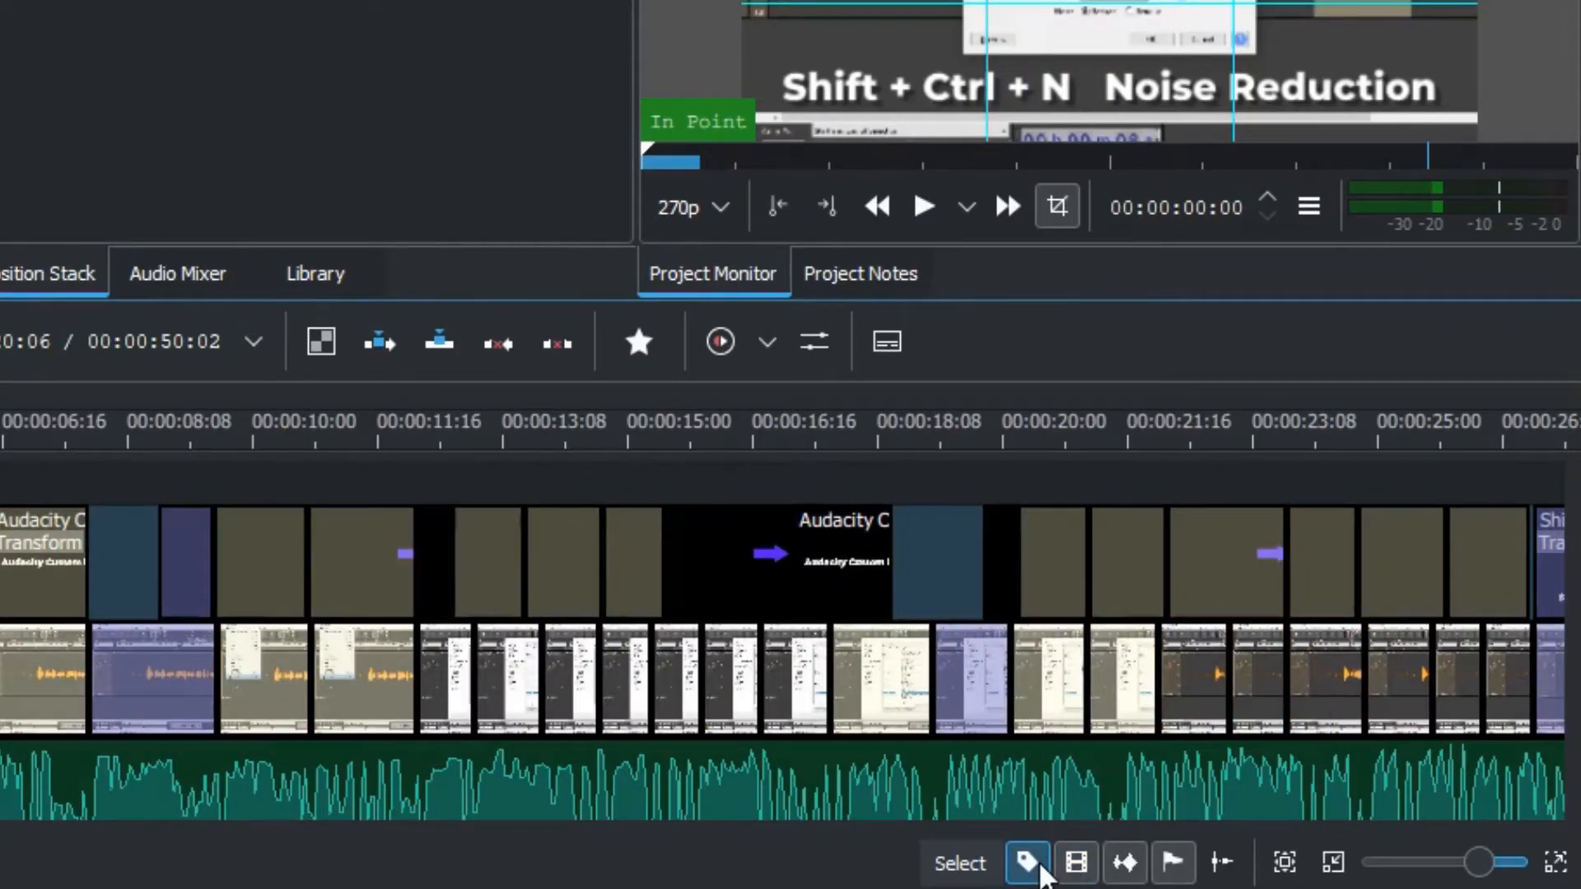
pyautogui.click(1036, 864)
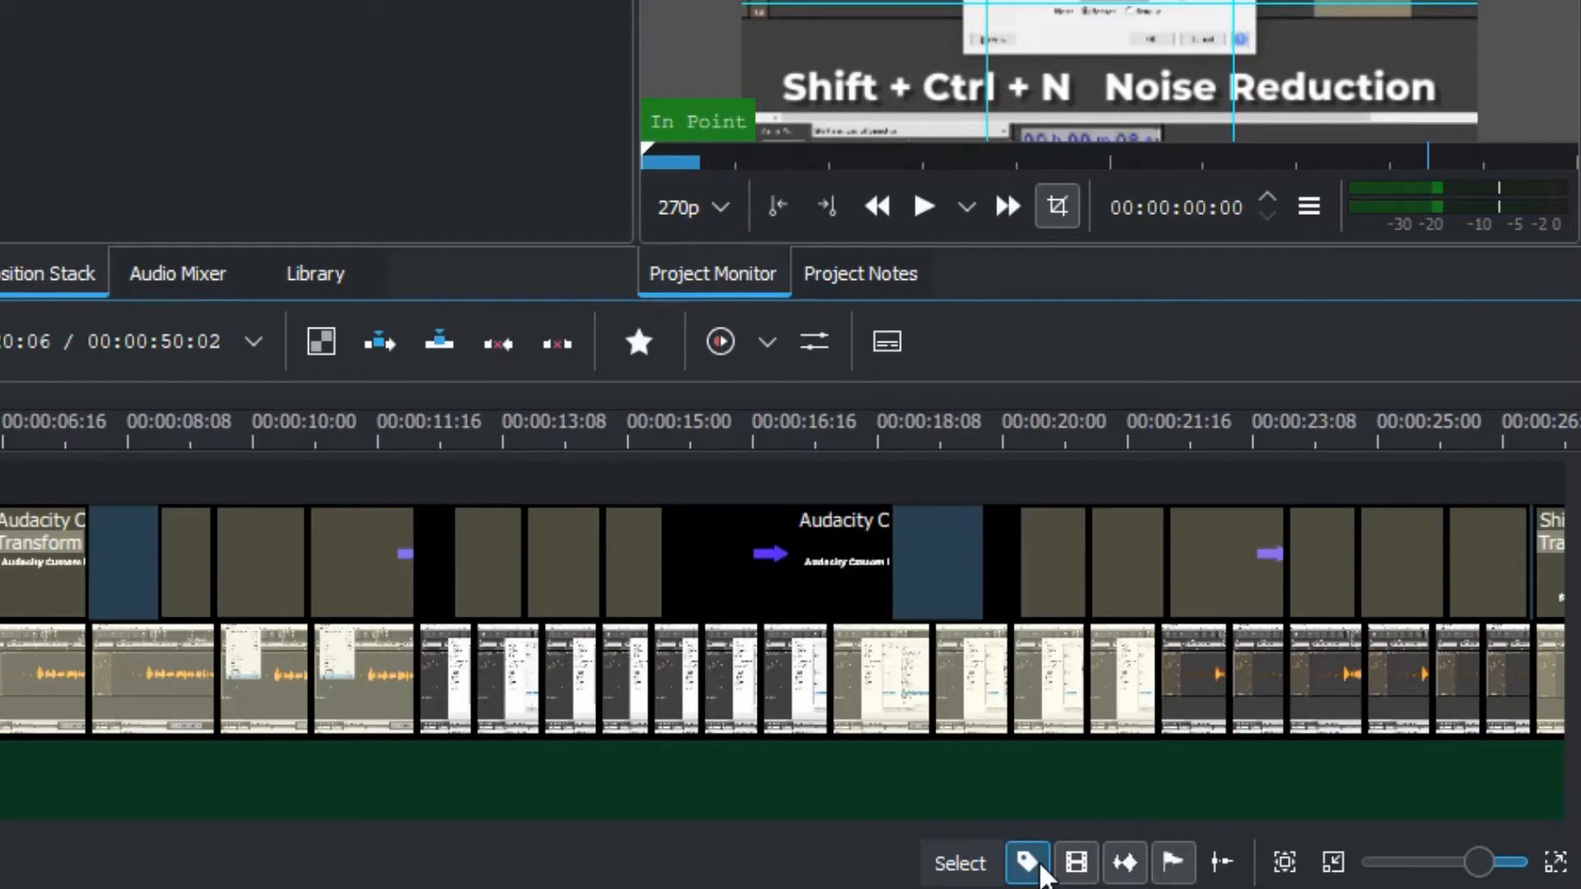
pyautogui.click(1029, 865)
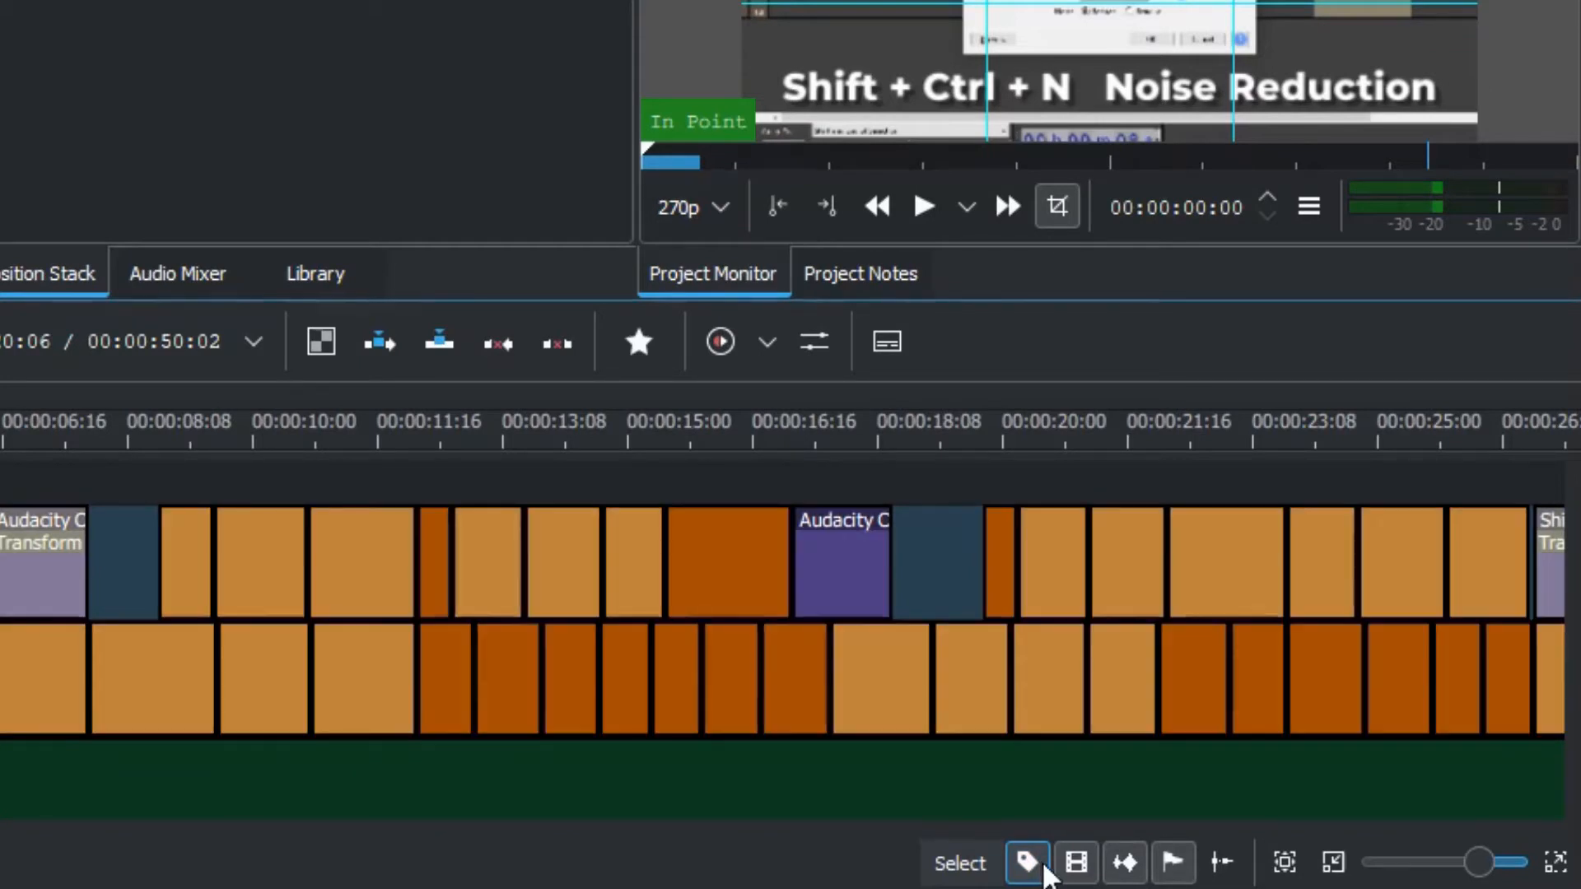
pyautogui.click(1076, 865)
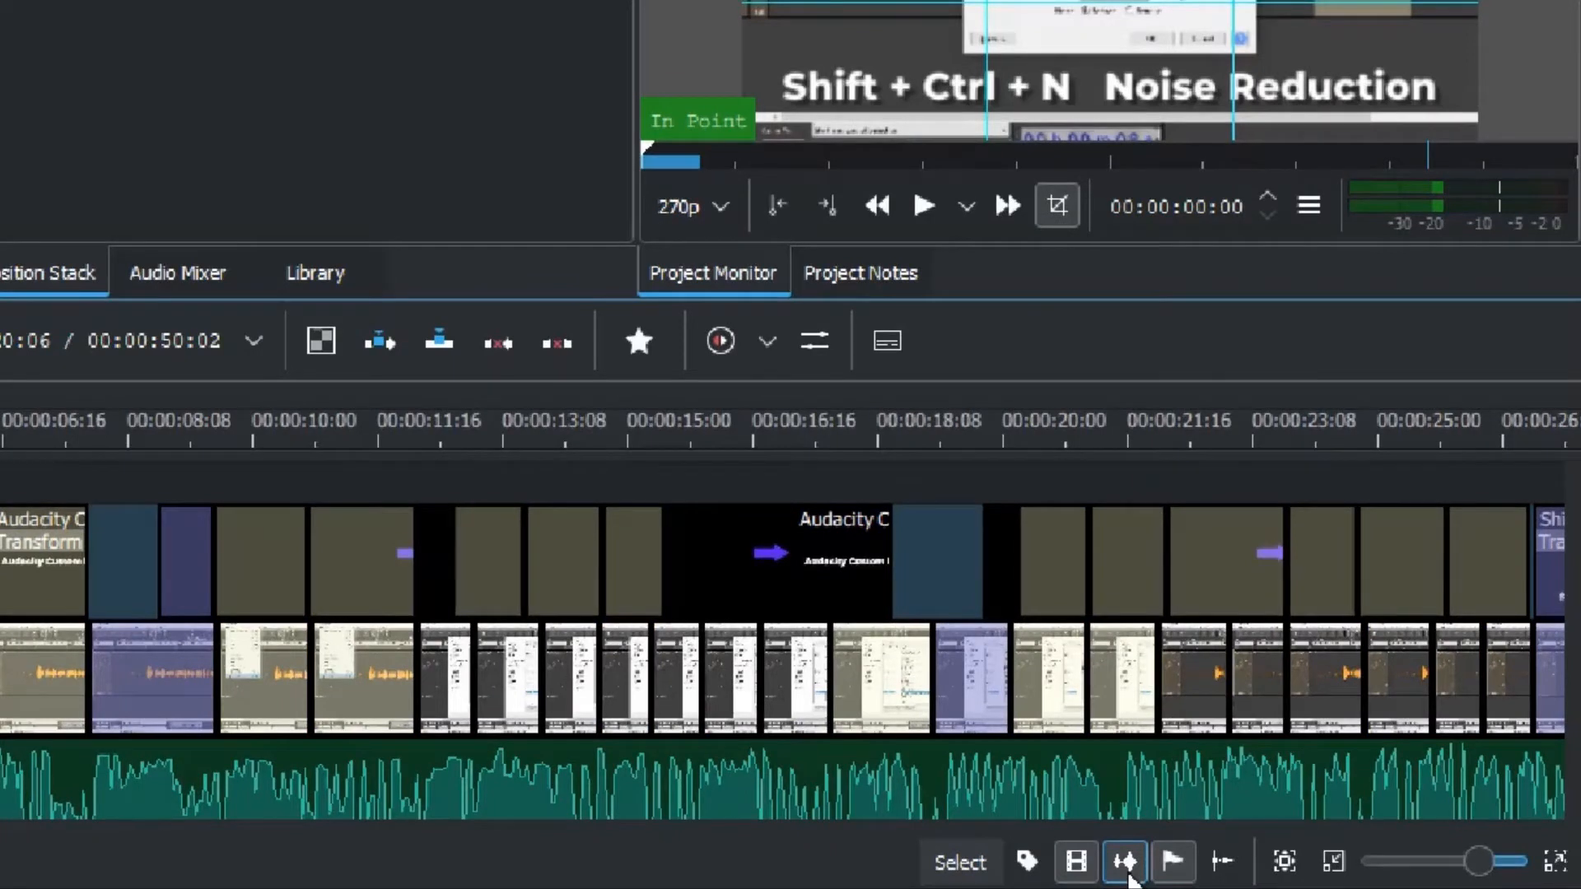
# Step: Toggle the audio waveform thumbnails off and on while checking the audio tracks
pyautogui.click(1126, 864)
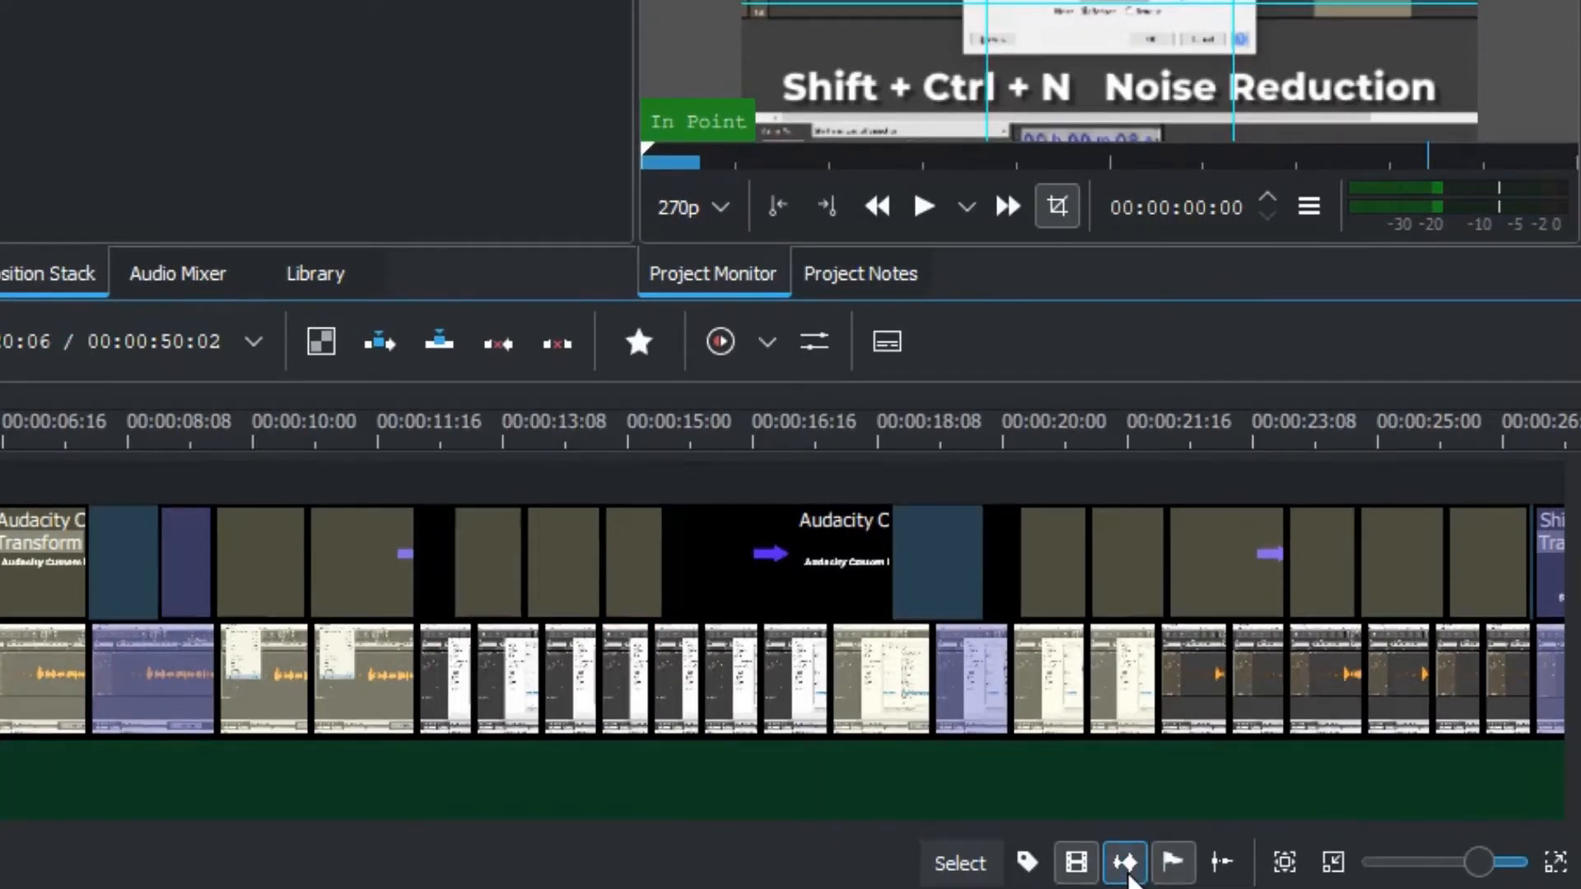
pyautogui.click(1126, 865)
pyautogui.scroll(-2, 1573, 626)
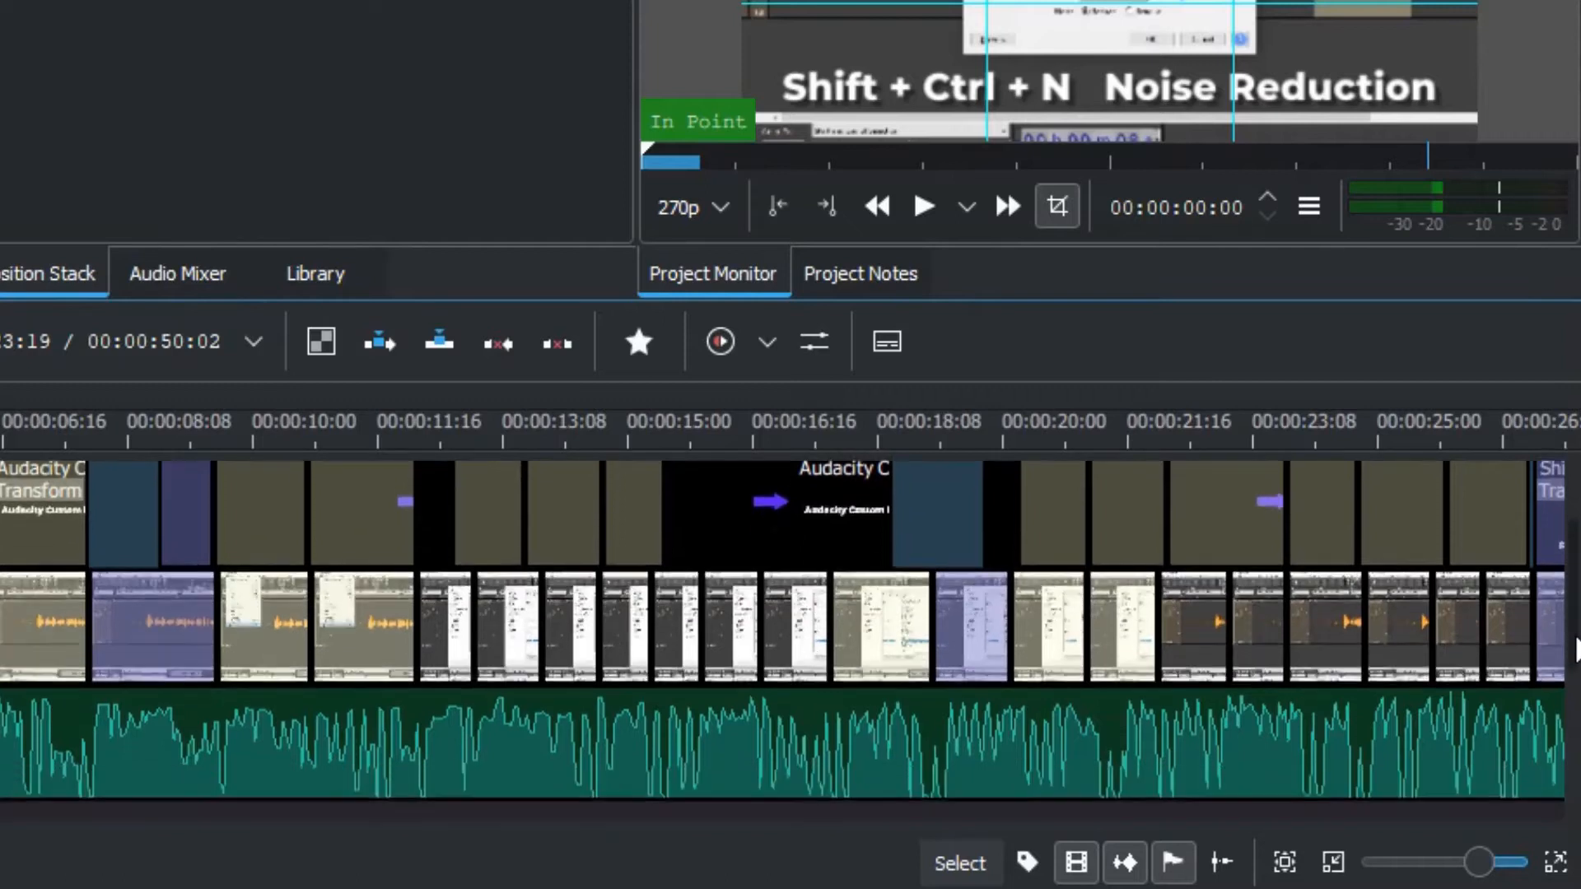
pyautogui.click(1123, 862)
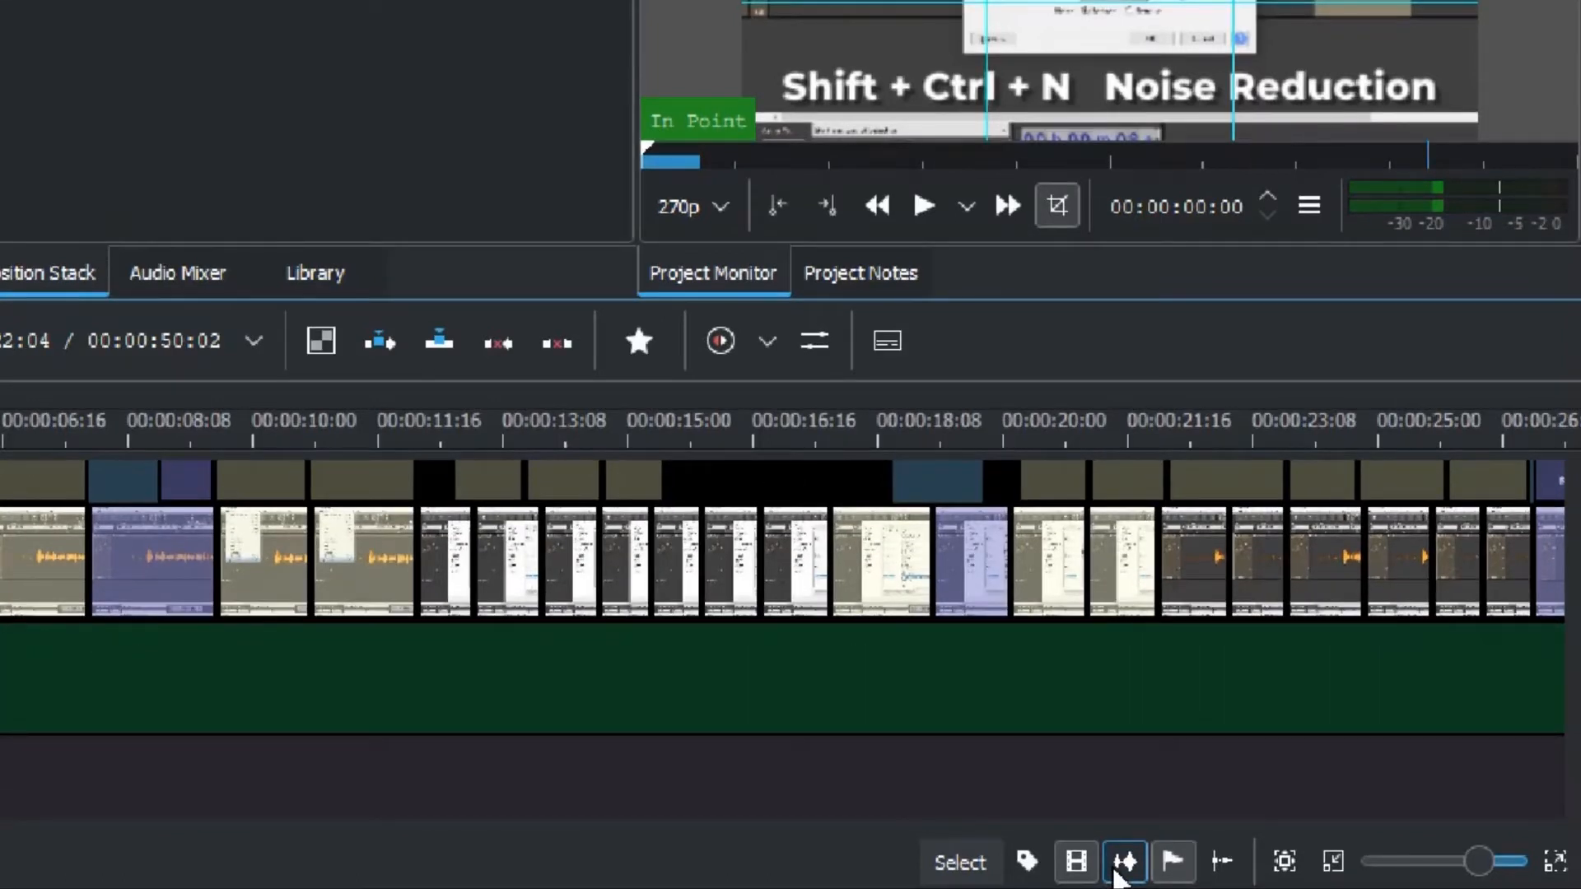
# Step: Fit the timeline zoom to the whole project and zoom in on the clips
pyautogui.click(1285, 861)
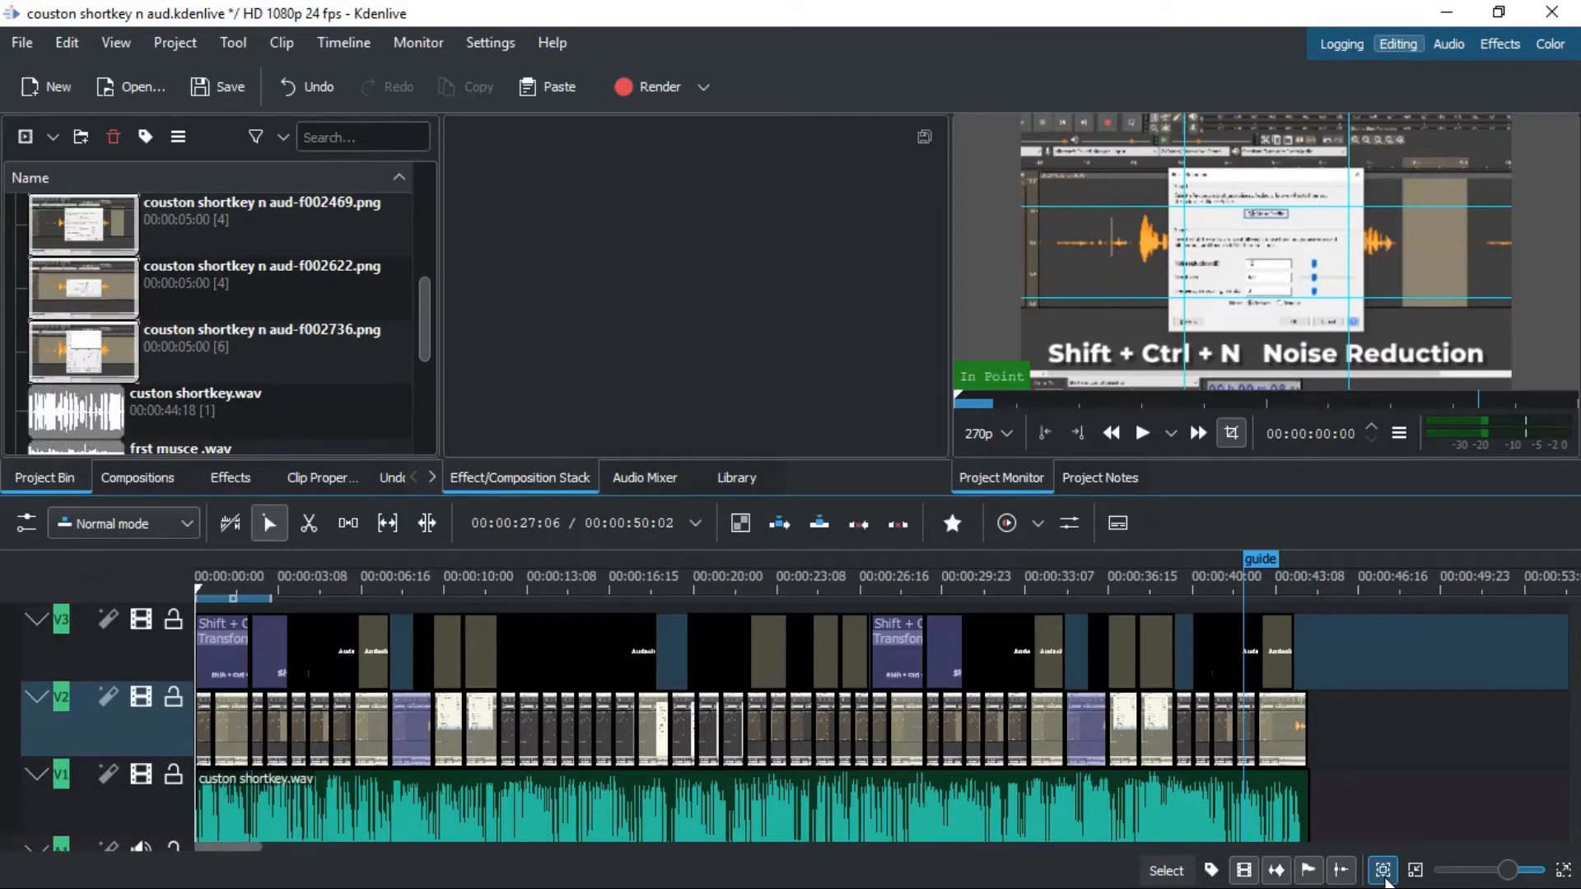
pyautogui.click(1383, 870)
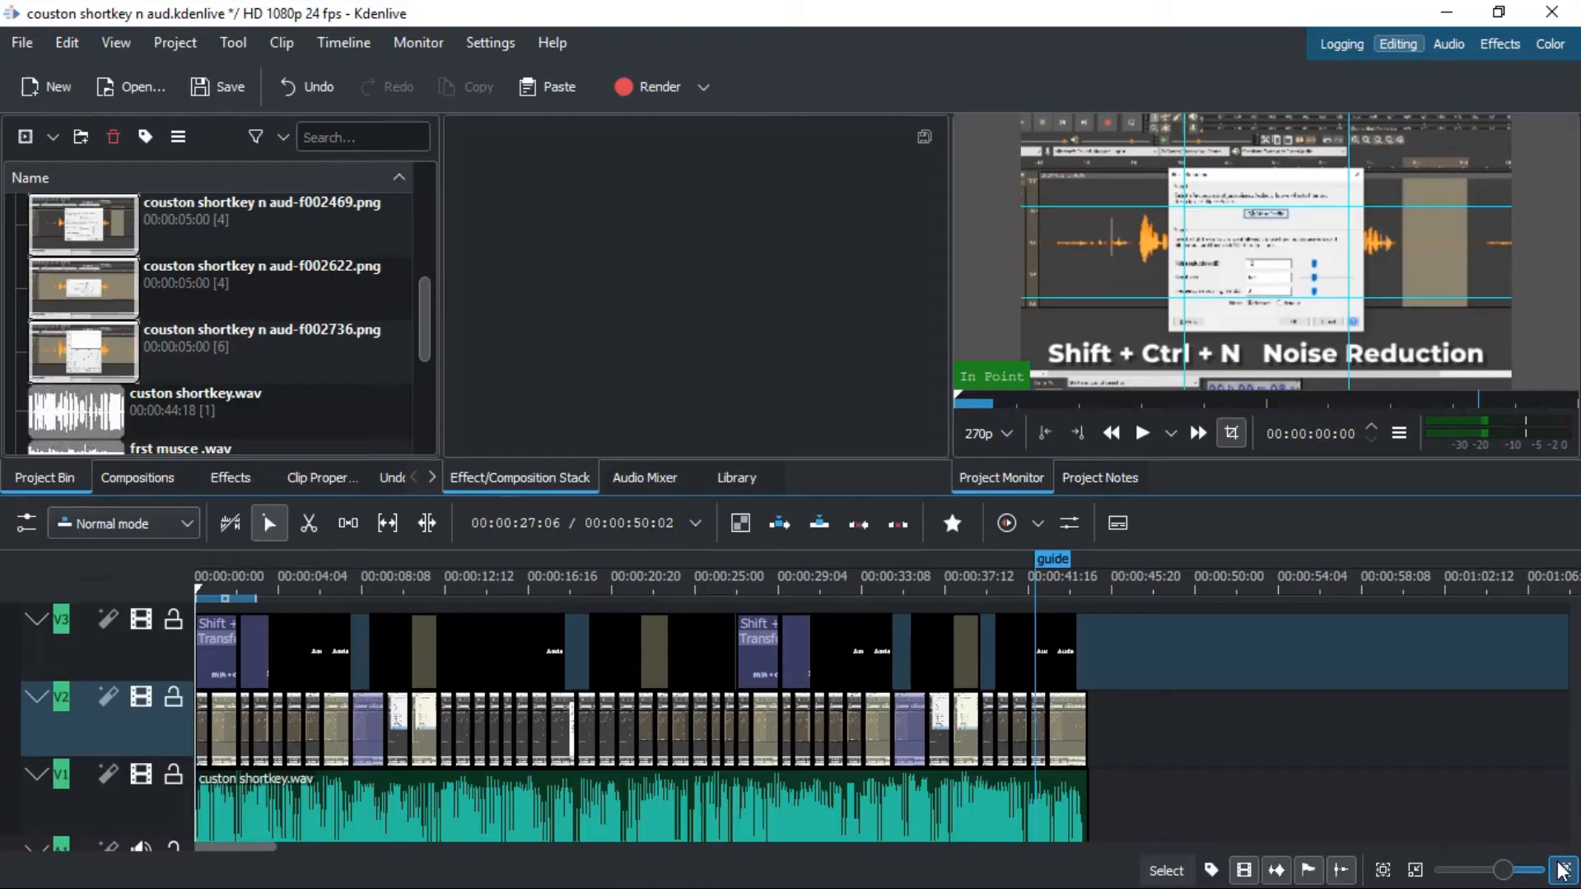
pyautogui.click(1555, 862)
pyautogui.click(1555, 862)
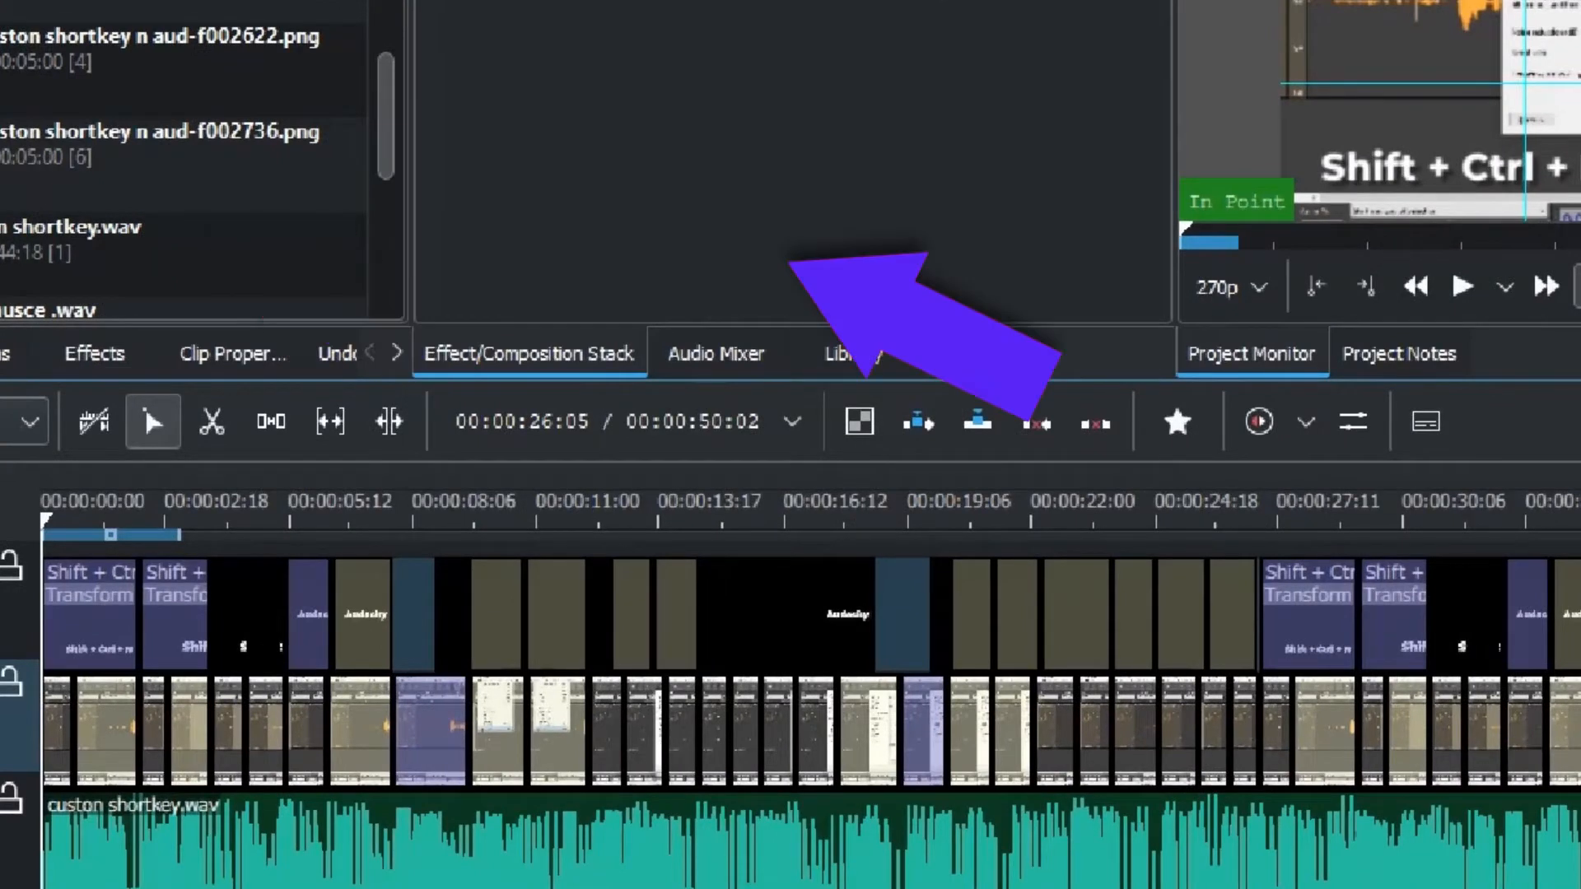
pyautogui.click(1178, 421)
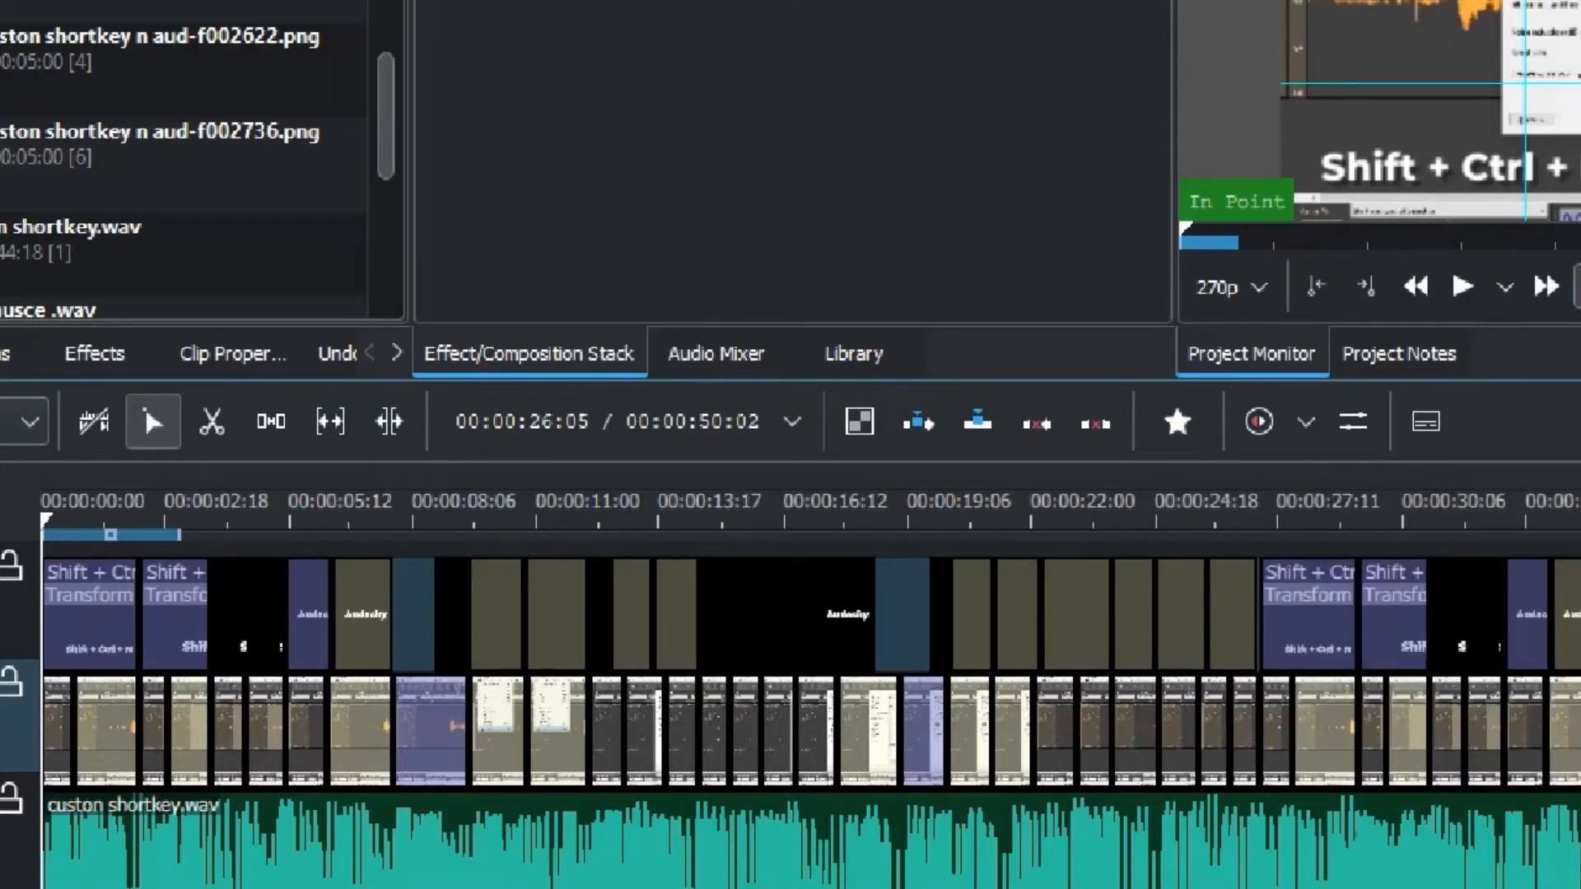
# Step: Select individual clips one at a time on the middle video track, between about 8 and 14 seconds
pyautogui.click(398, 716)
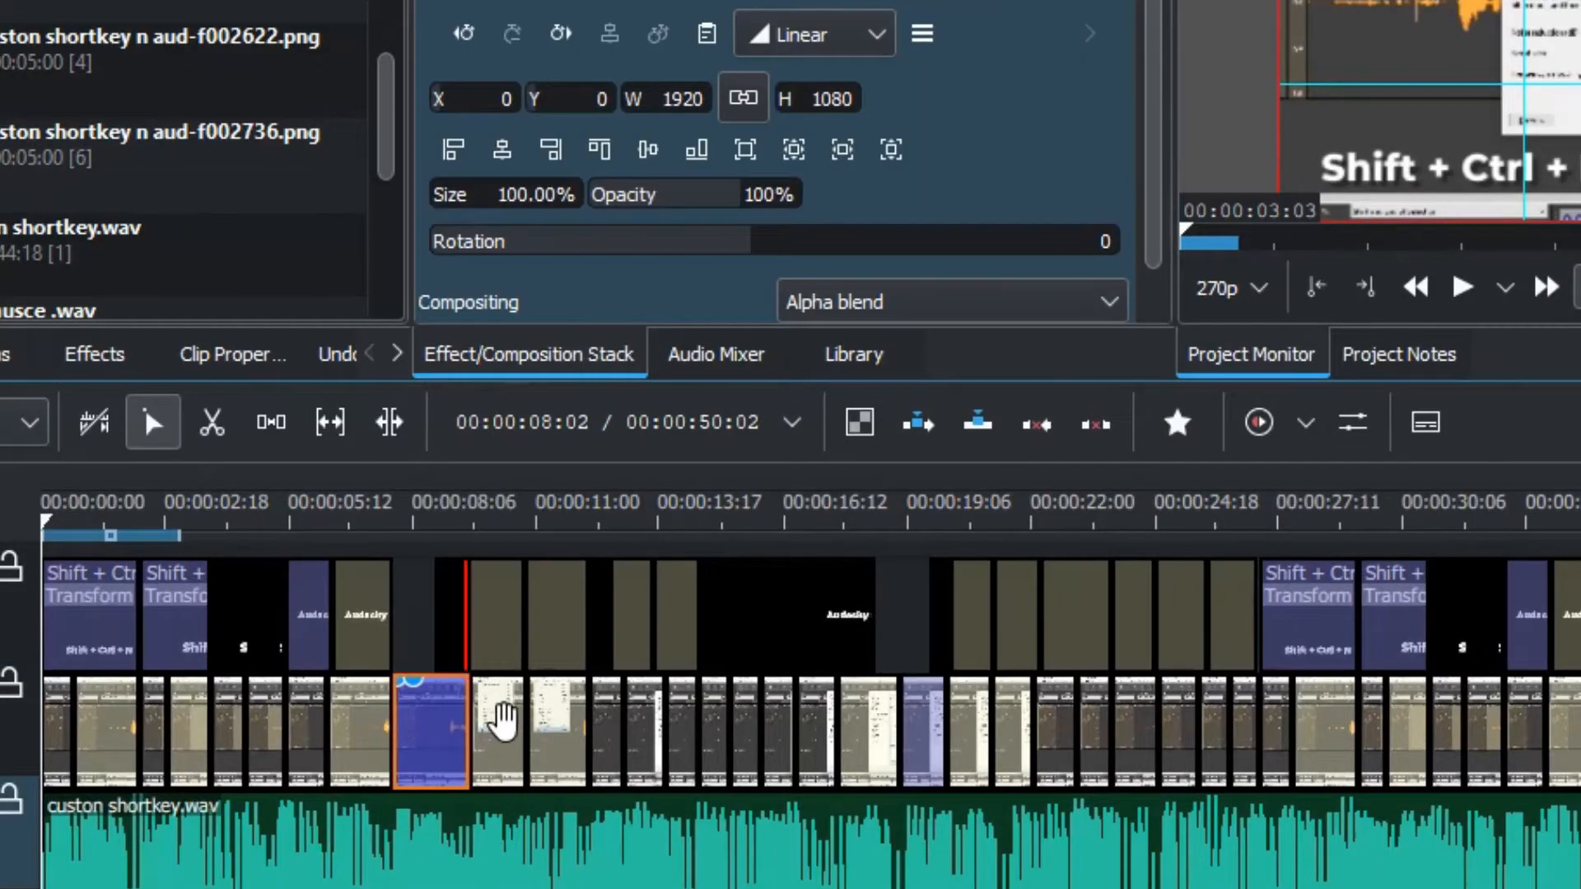
pyautogui.click(500, 725)
pyautogui.click(566, 729)
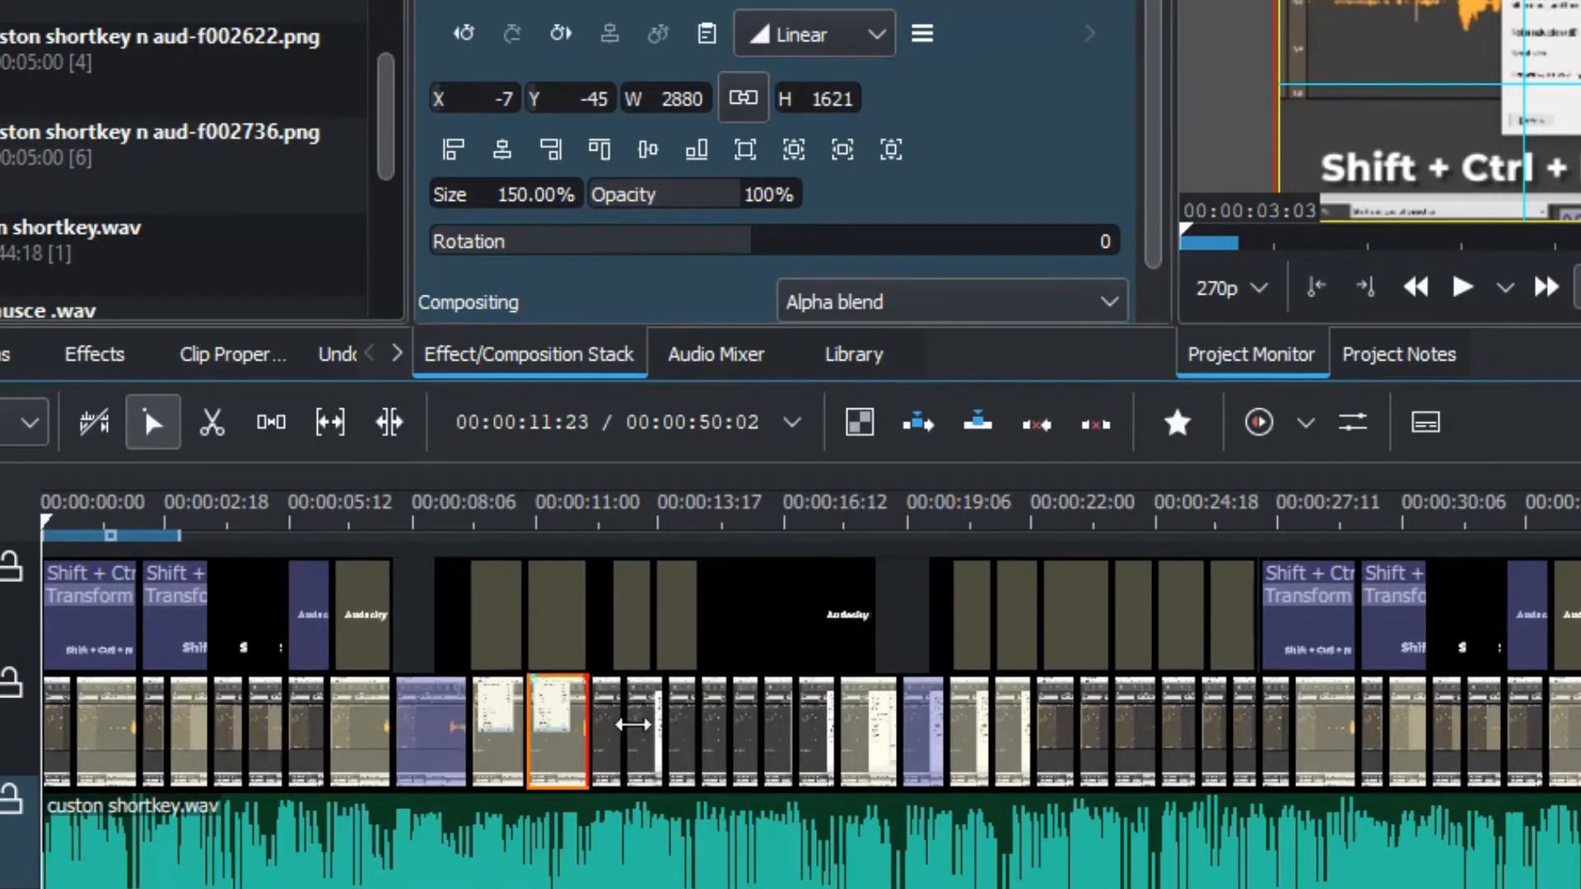
pyautogui.click(608, 724)
pyautogui.click(643, 728)
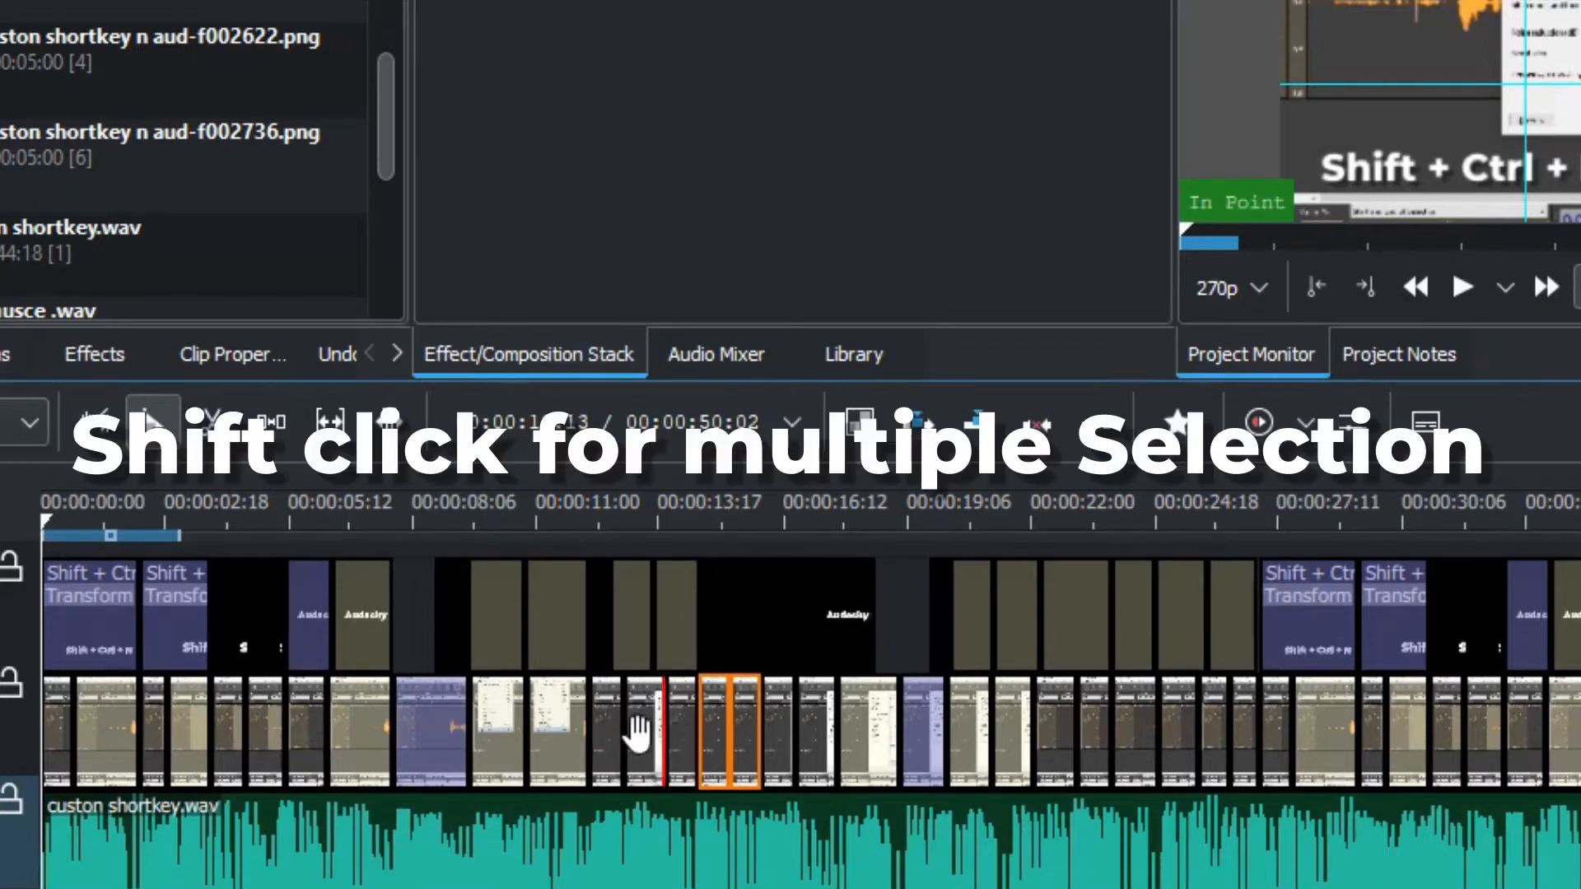
# Step: Extend the clip selection on the same video track with the four adjacent earlier clips, back to about 11 seconds
pyautogui.keyDown('shift'); pyautogui.click(670, 708); pyautogui.keyUp('shift')
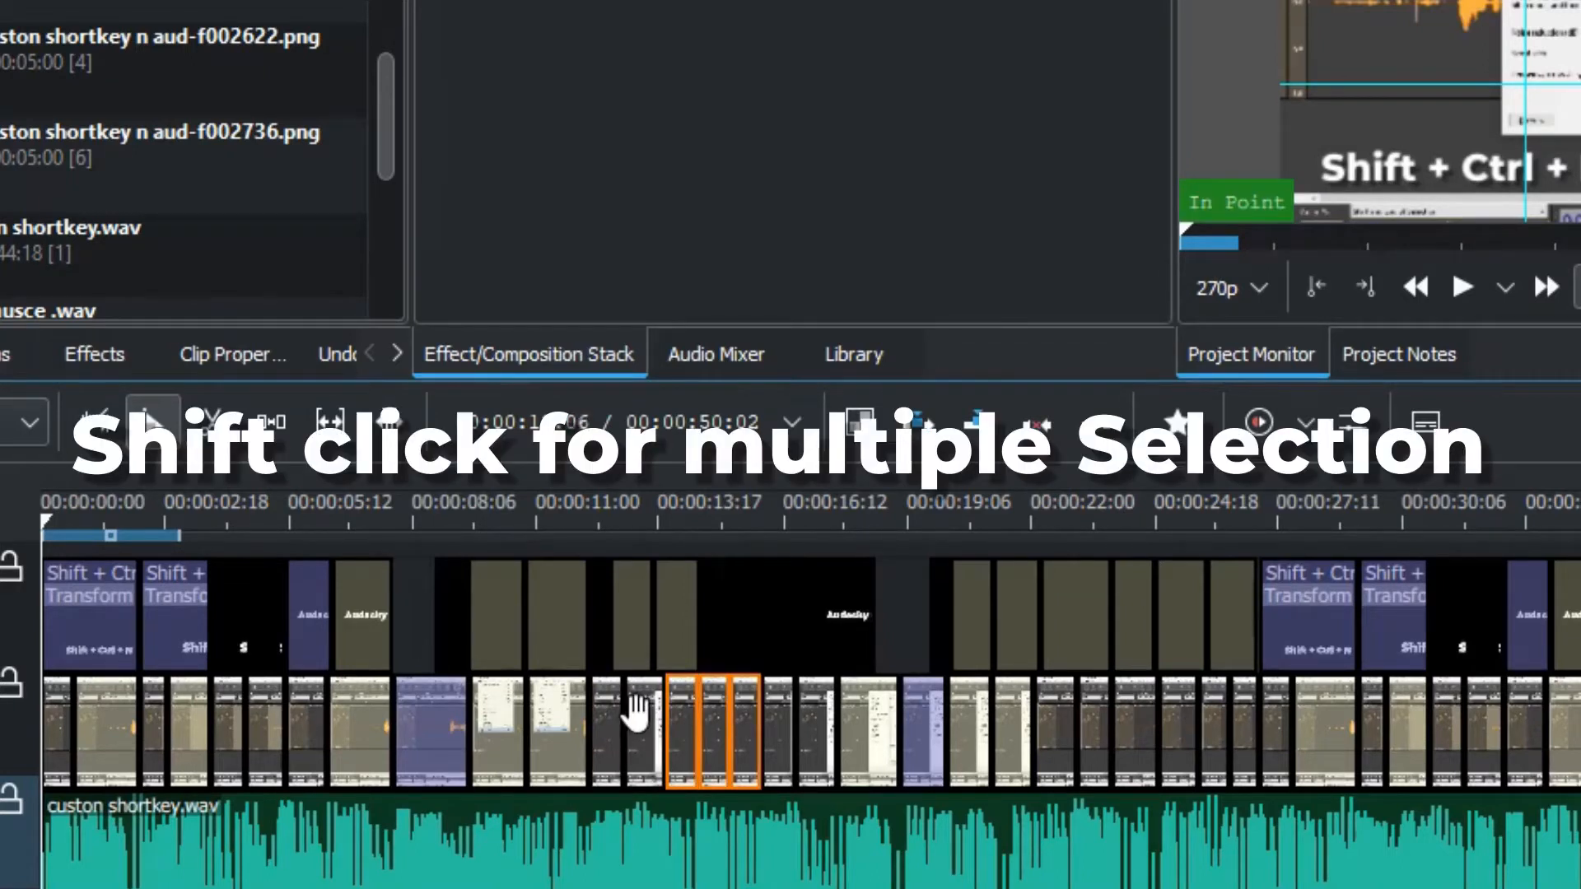
pyautogui.keyDown('shift'); pyautogui.click(635, 714); pyautogui.keyUp('shift')
pyautogui.keyDown('shift'); pyautogui.click(608, 731); pyautogui.keyUp('shift')
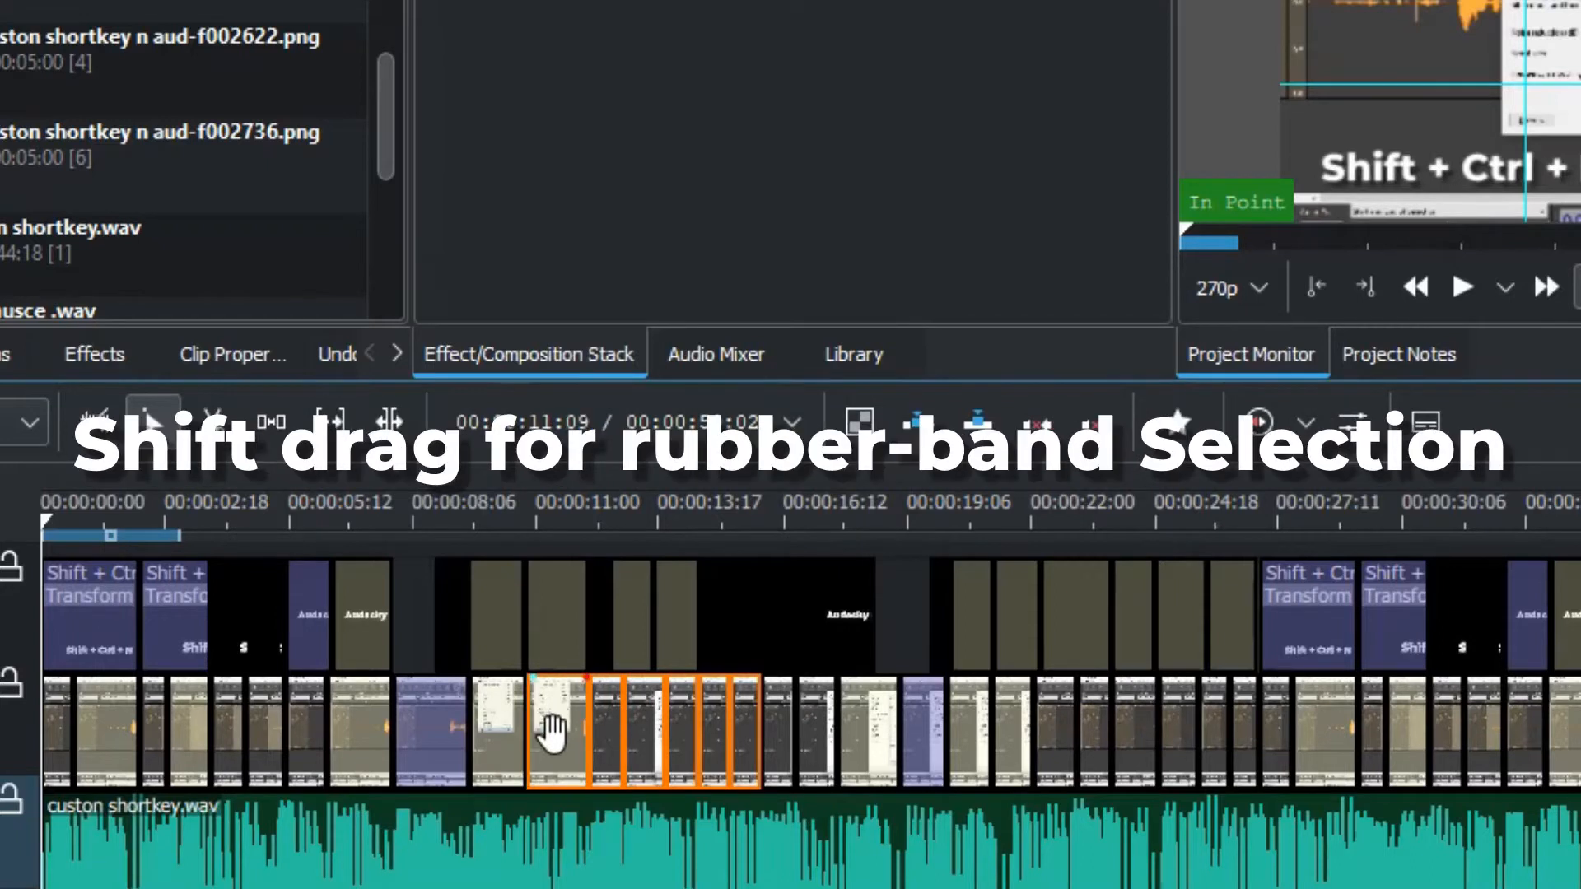
pyautogui.keyDown('shift'); pyautogui.click(551, 730); pyautogui.keyUp('shift')
# Step: Rubber-band select the clips on both upper video tracks on either side of the 19-second gap, and clear the selection
pyautogui.moveTo(901, 594); pyautogui.dragTo(547, 730)
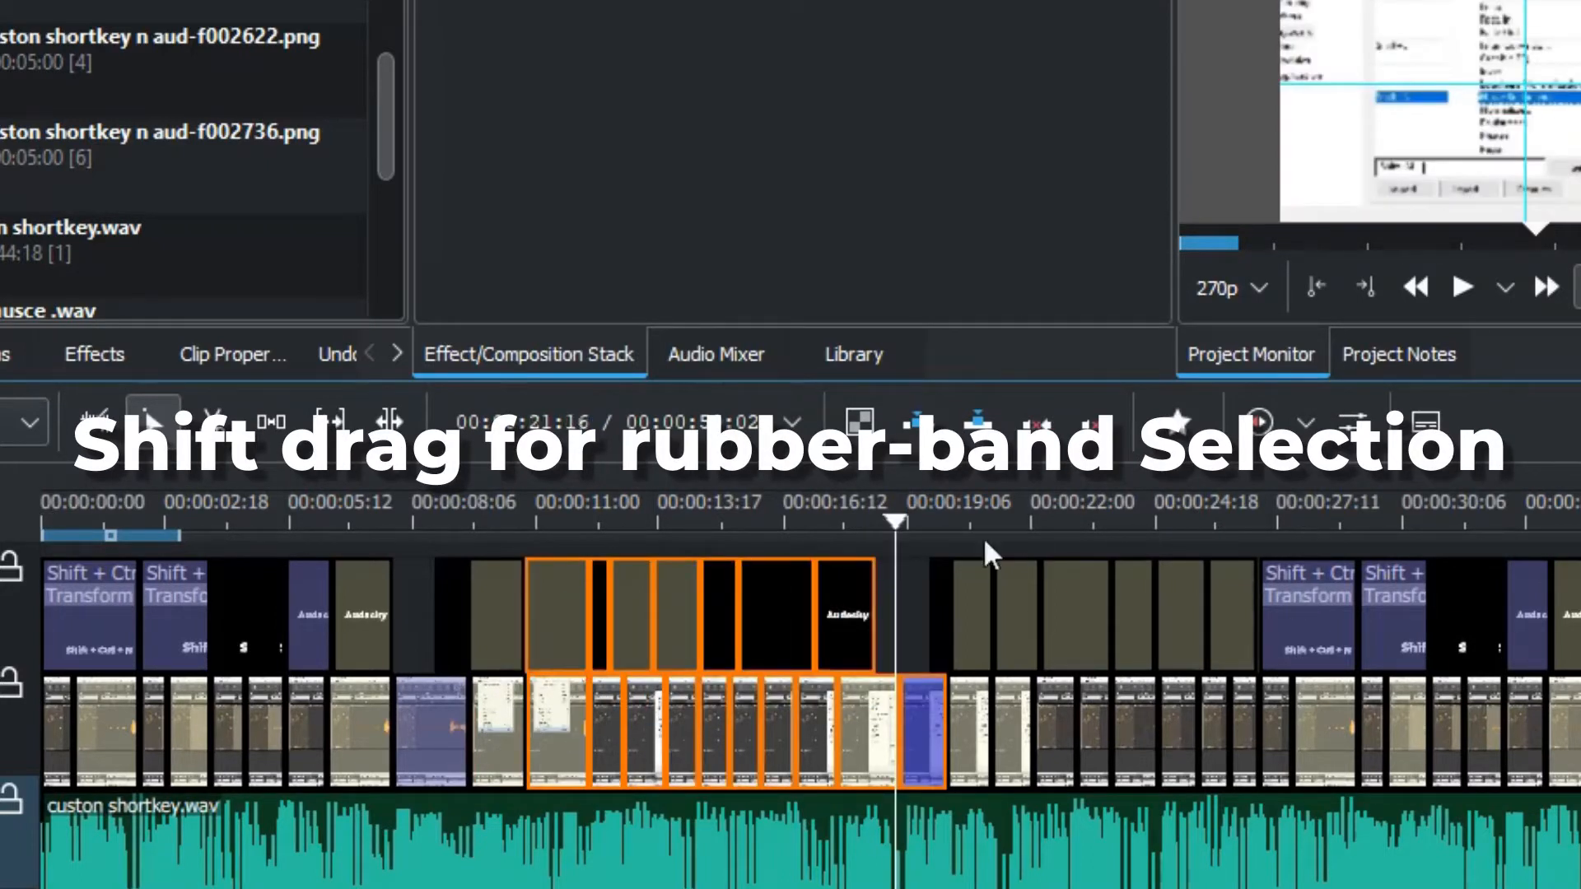
pyautogui.moveTo(908, 596); pyautogui.dragTo(1206, 710)
pyautogui.click(908, 630)
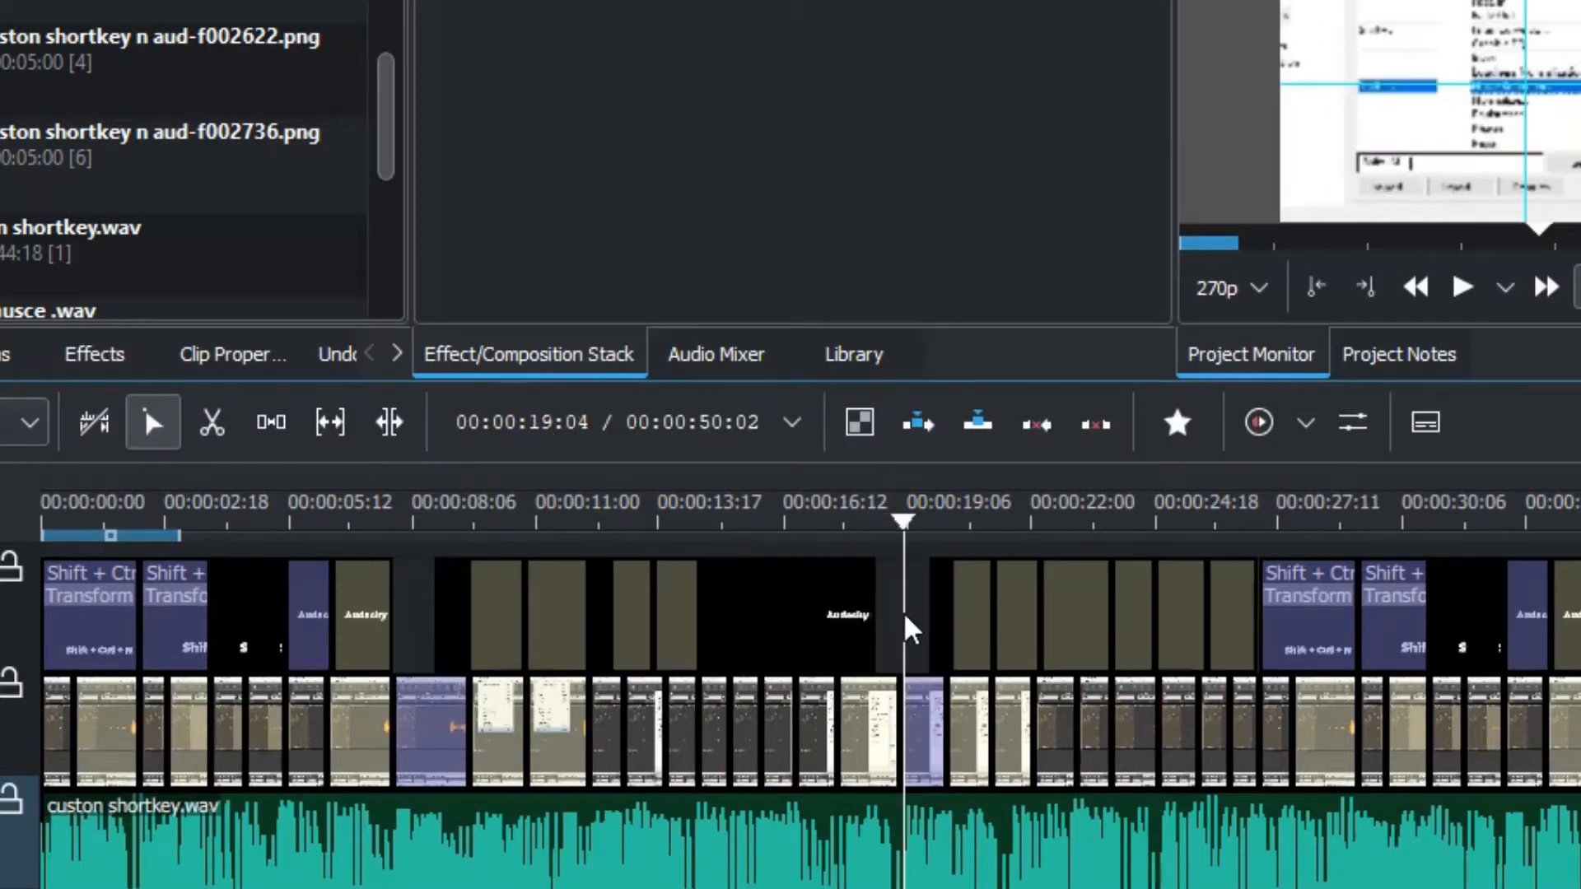
# Step: Rubber-band select four separate groups of clips across both video tracks in one combined selection, and clear it
pyautogui.moveTo(913, 606); pyautogui.dragTo(568, 725)
pyautogui.moveTo(1193, 596); pyautogui.dragTo(1312, 724)
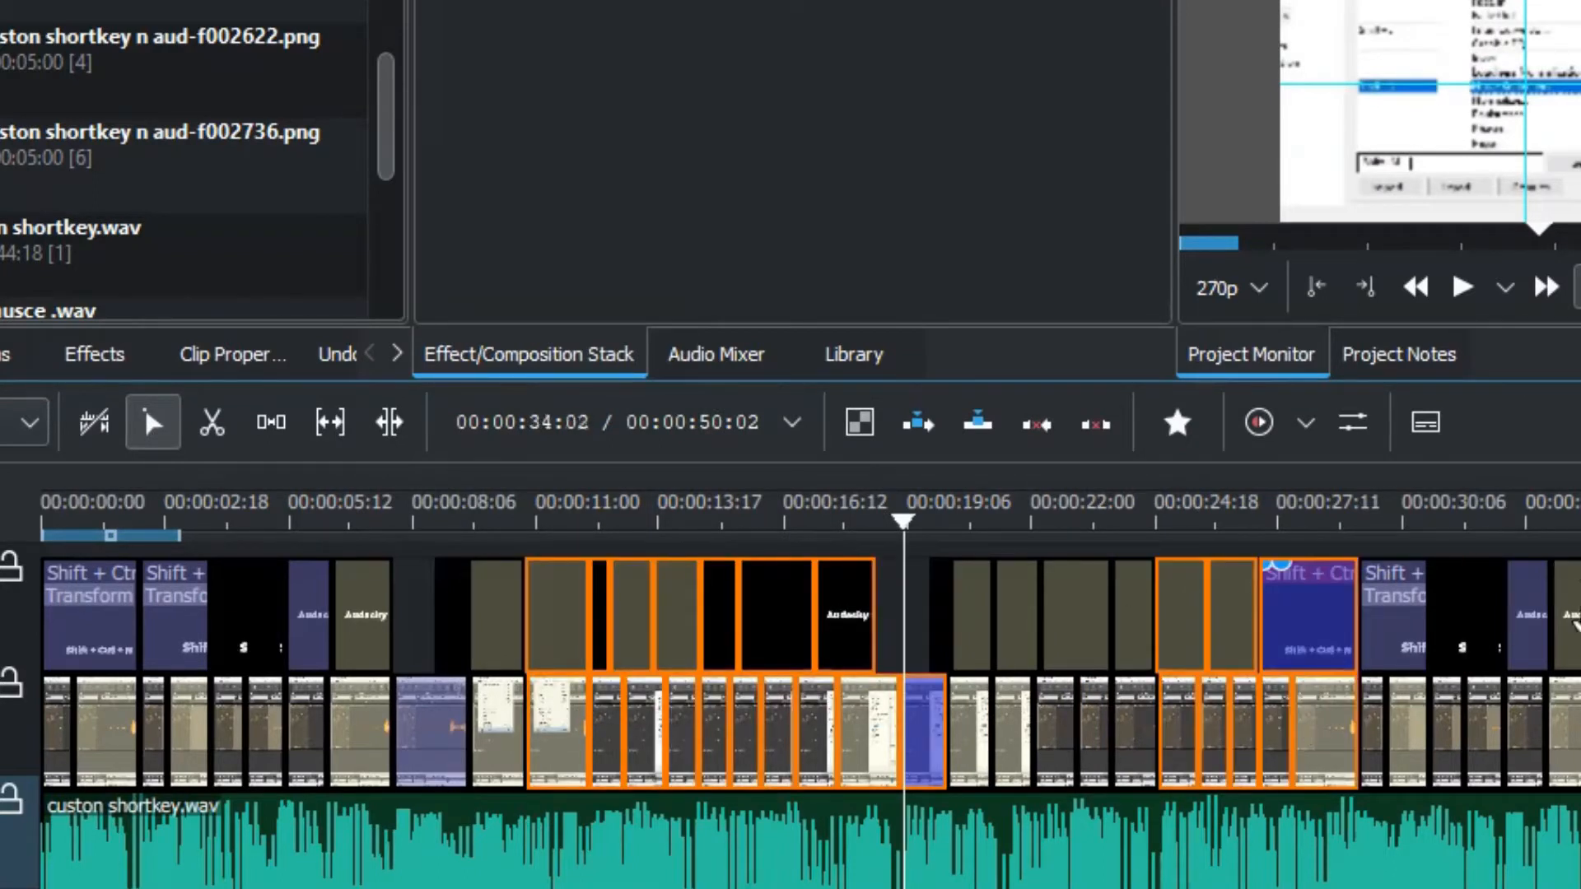
pyautogui.moveTo(1572, 586); pyautogui.dragTo(1579, 700)
pyautogui.moveTo(359, 597); pyautogui.dragTo(188, 700)
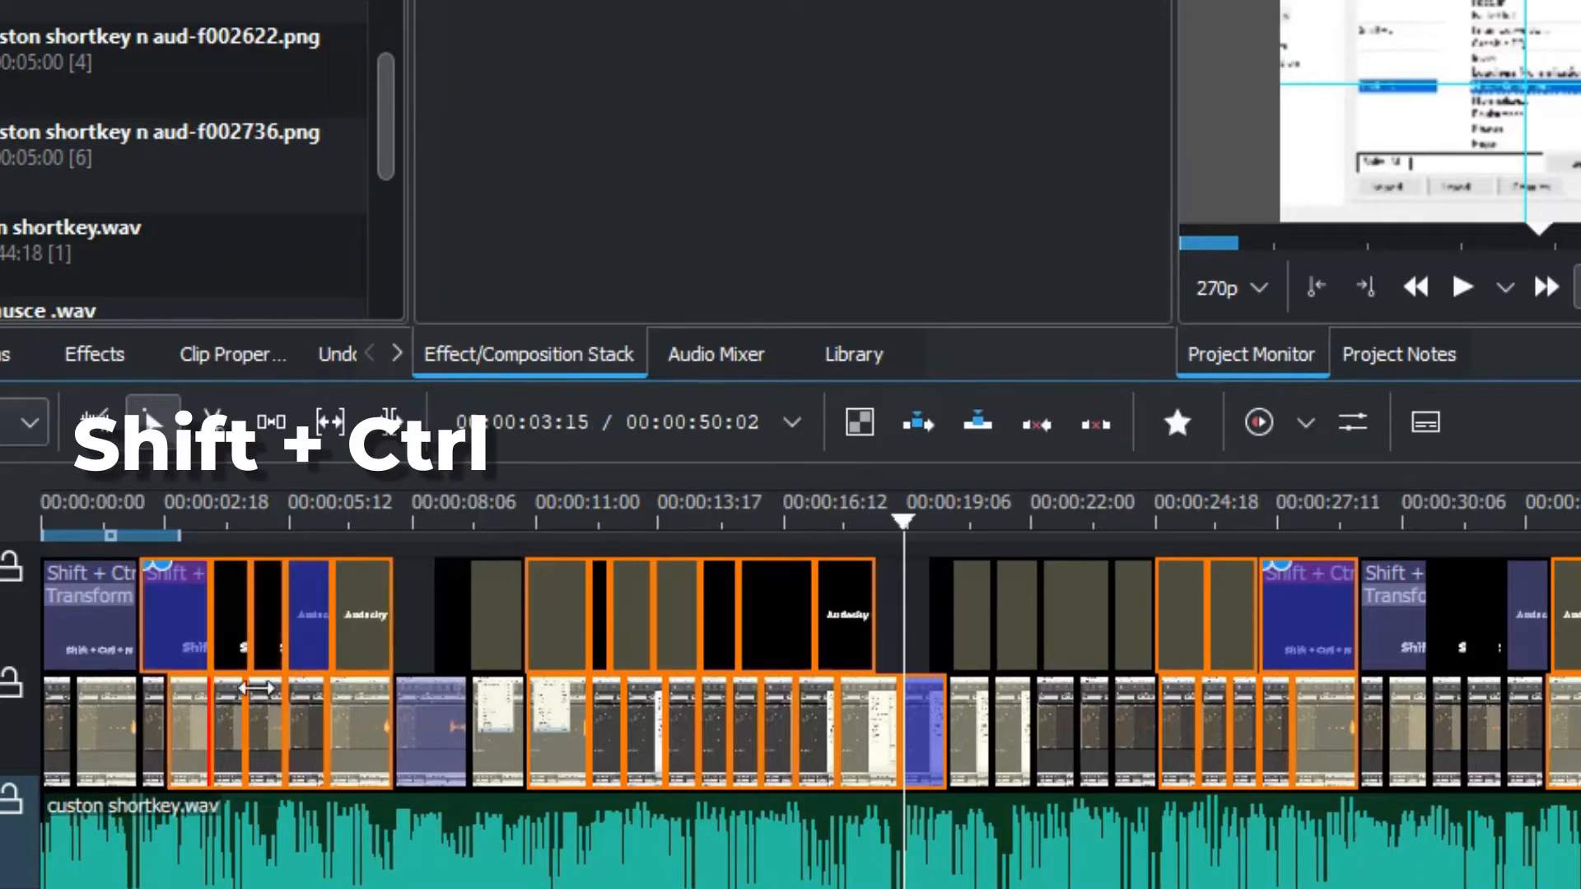
pyautogui.click(413, 630)
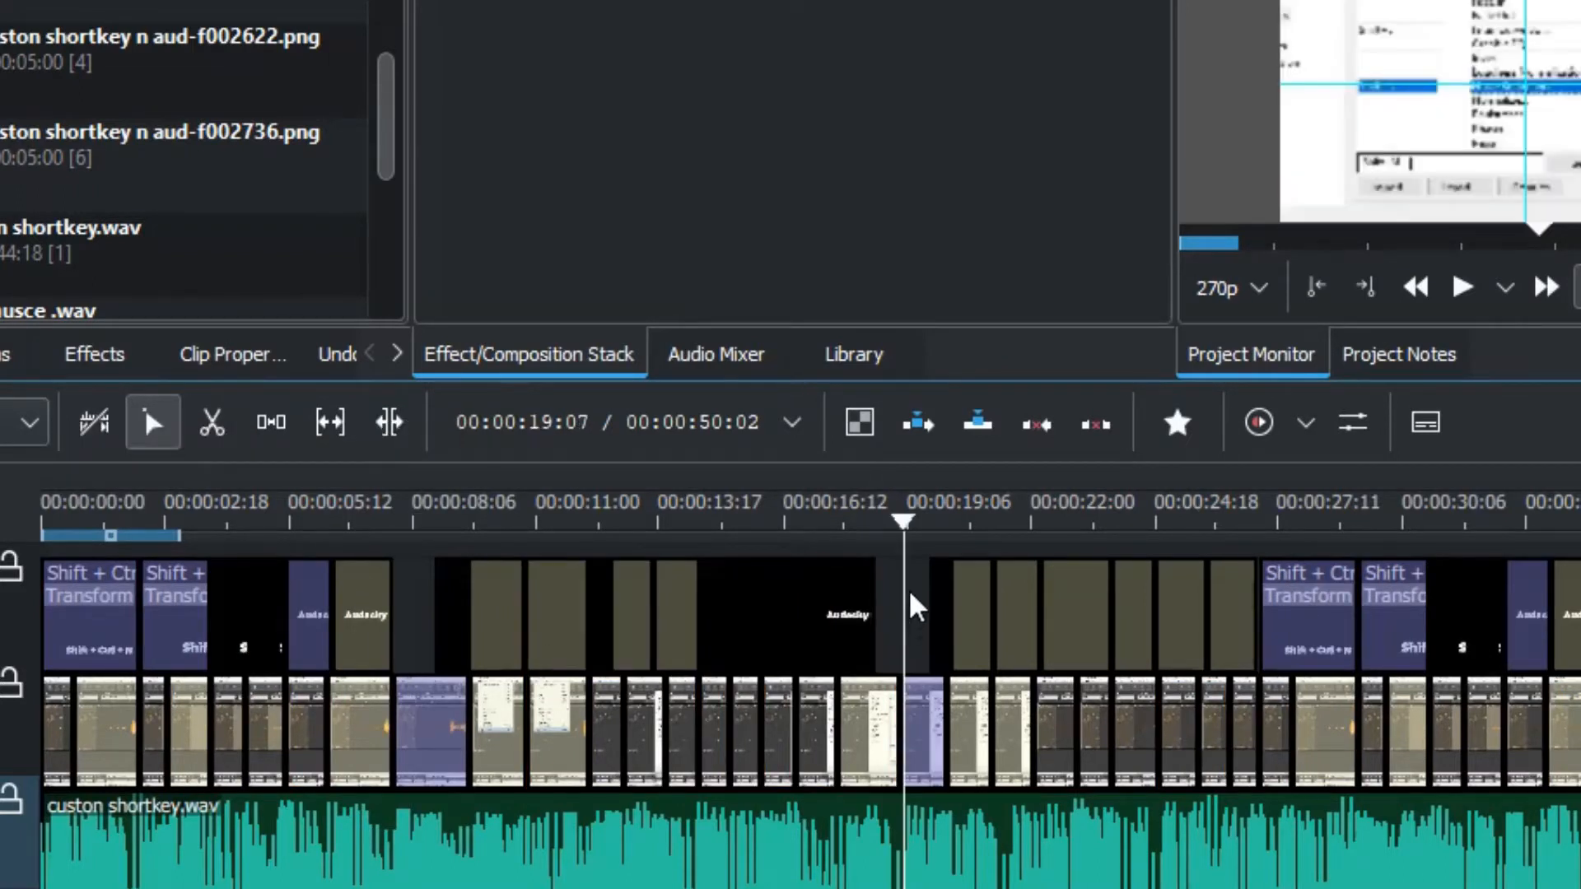
# Step: Rubber-band select the clips from about 11 to 19 seconds plus a group near the timeline start, and deselect everything
pyautogui.moveTo(911, 591); pyautogui.dragTo(531, 706)
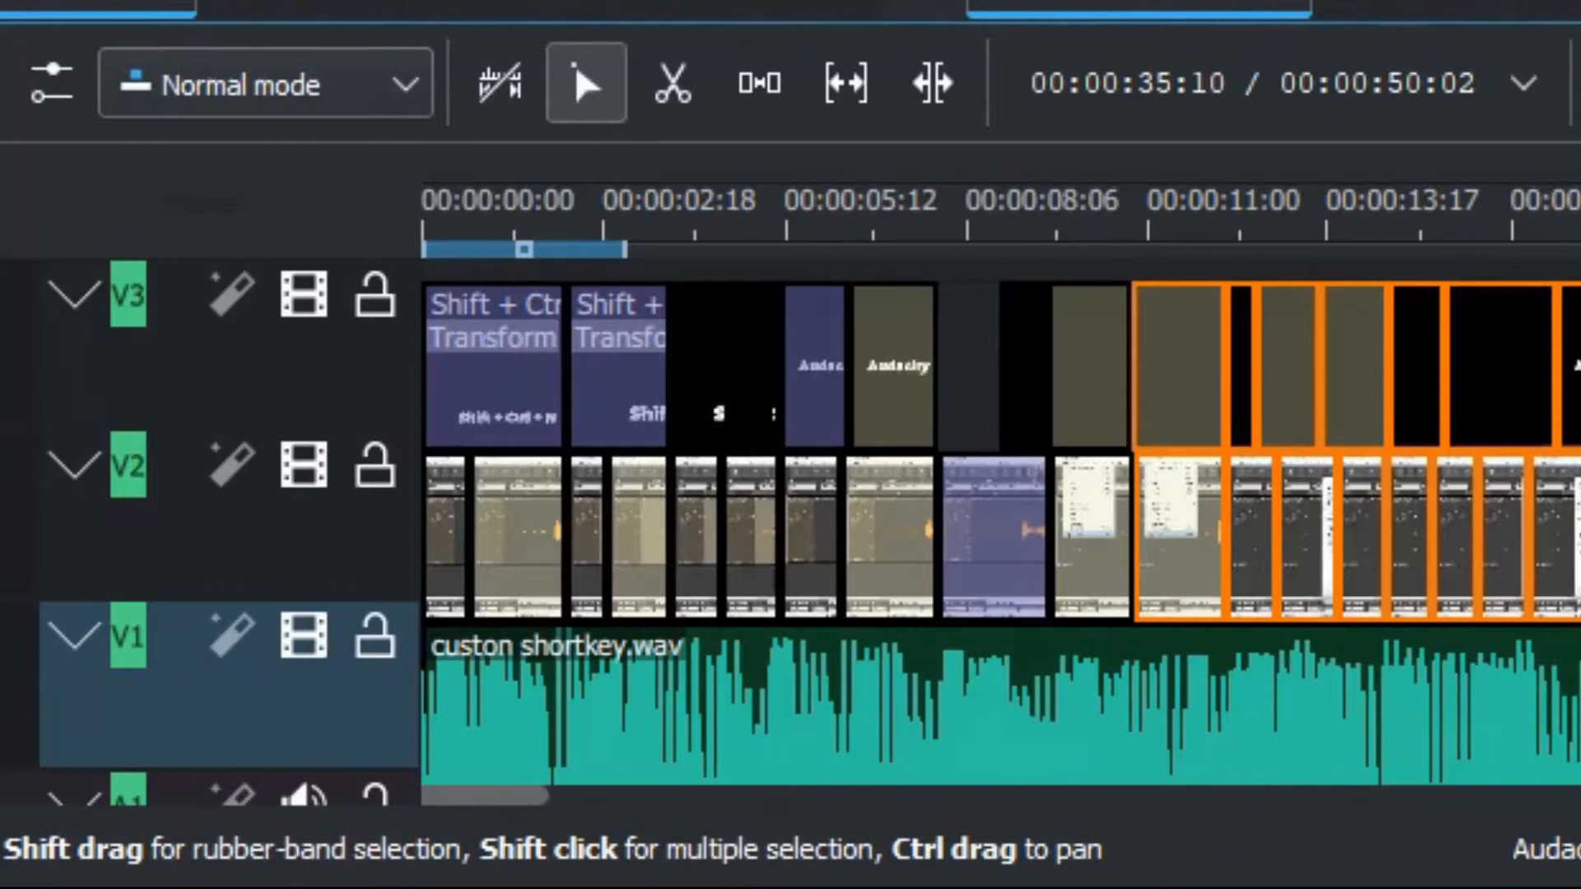
pyautogui.moveTo(864, 363); pyautogui.dragTo(656, 505)
pyautogui.click(966, 383)
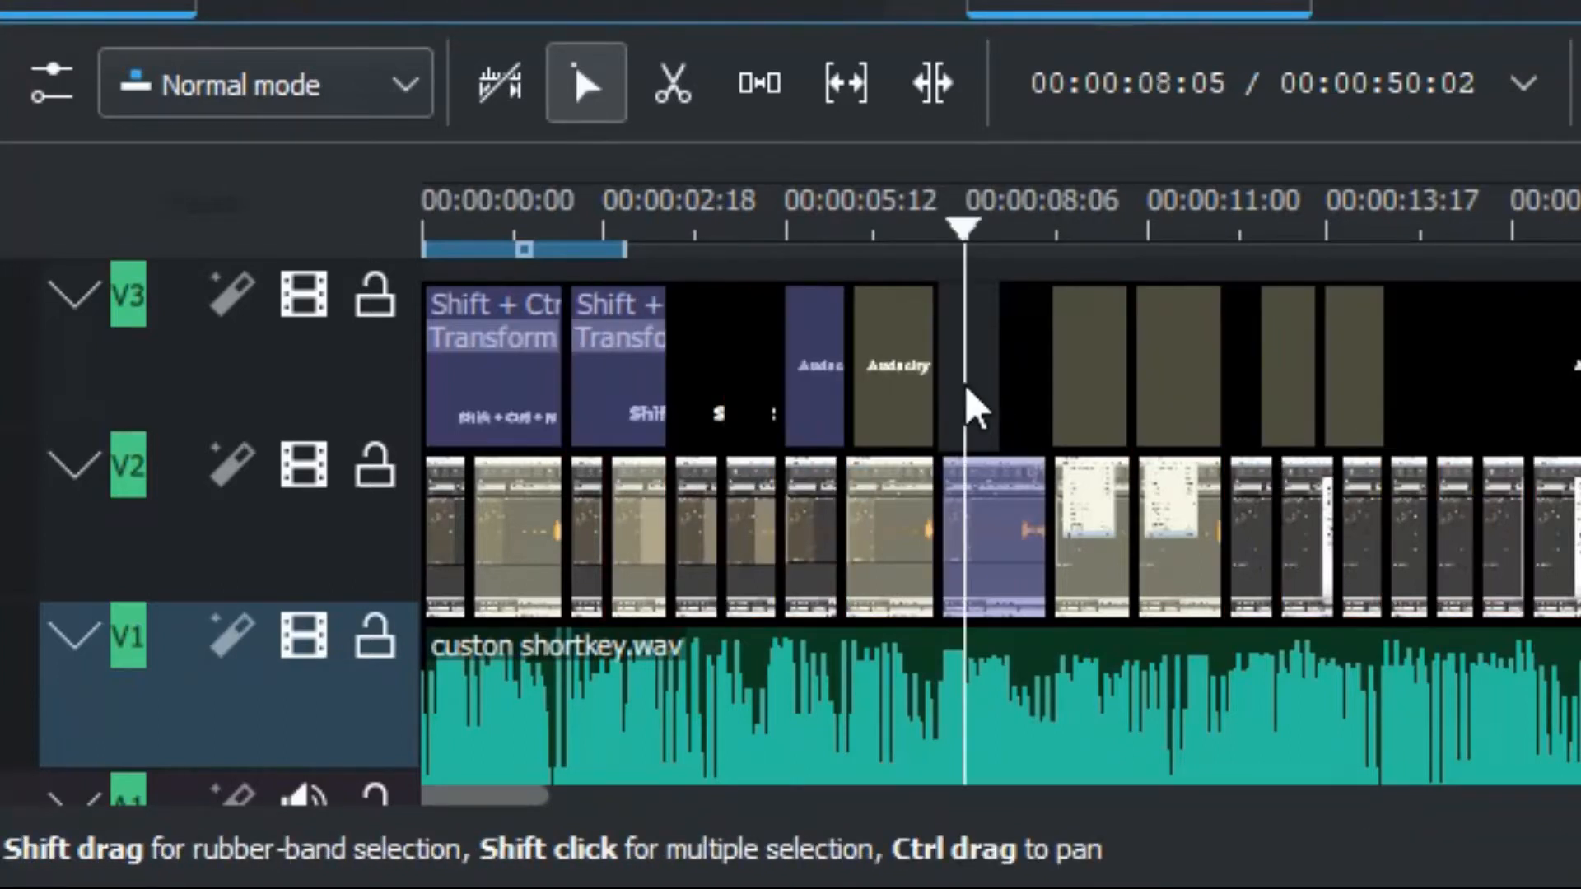
# Step: Pan horizontally along the timeline, and zoom in to level 17 to pan through the clips around 8 seconds
pyautogui.moveTo(461, 630); pyautogui.dragTo(788, 645)
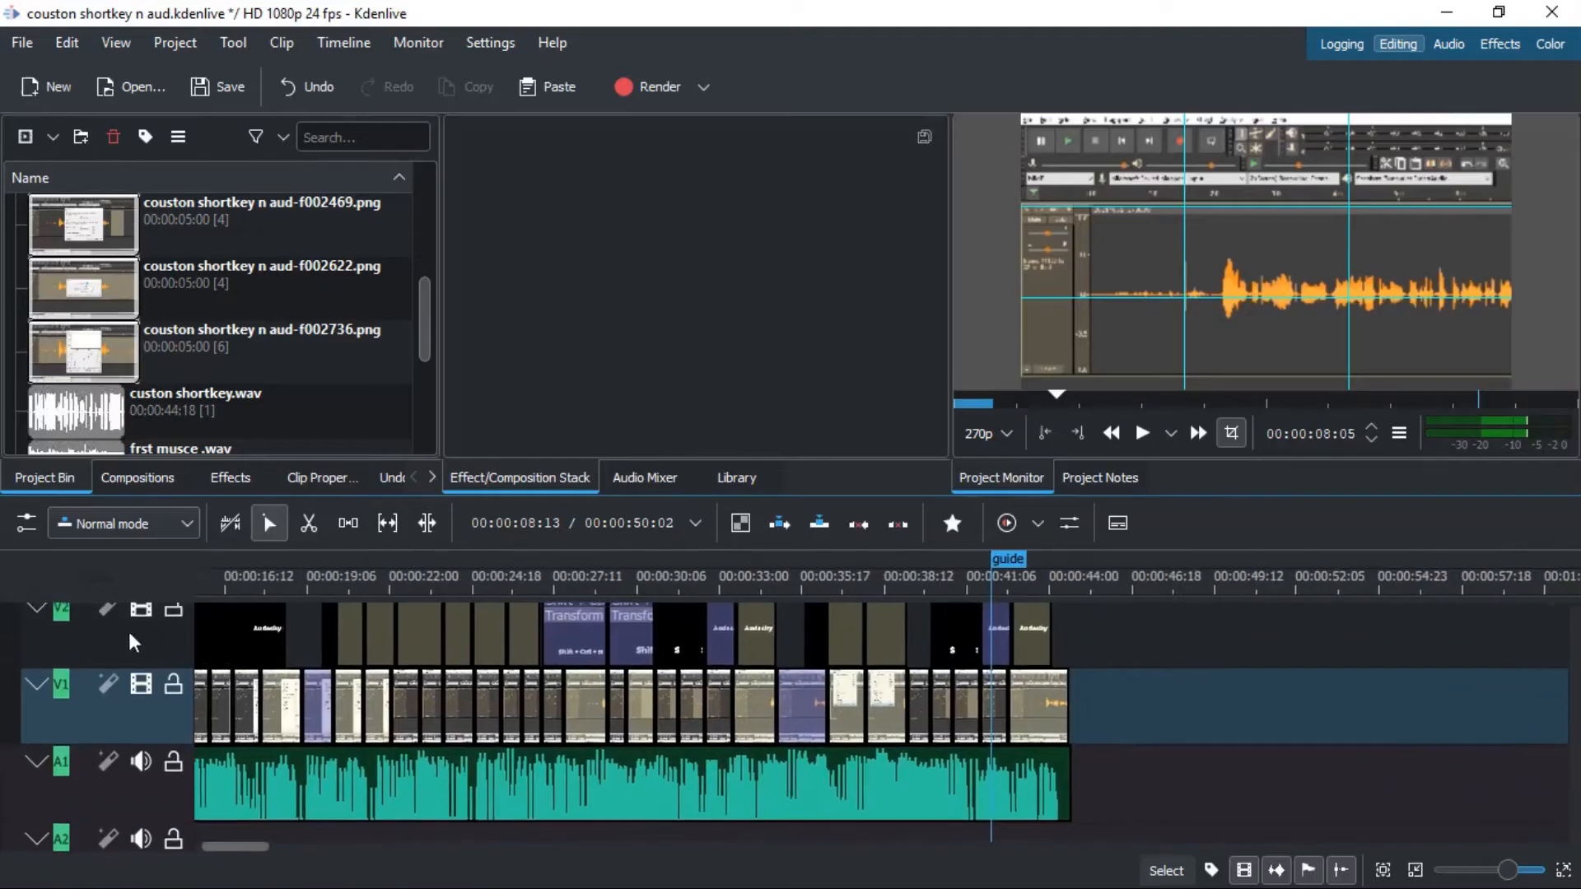
pyautogui.click(414, 600)
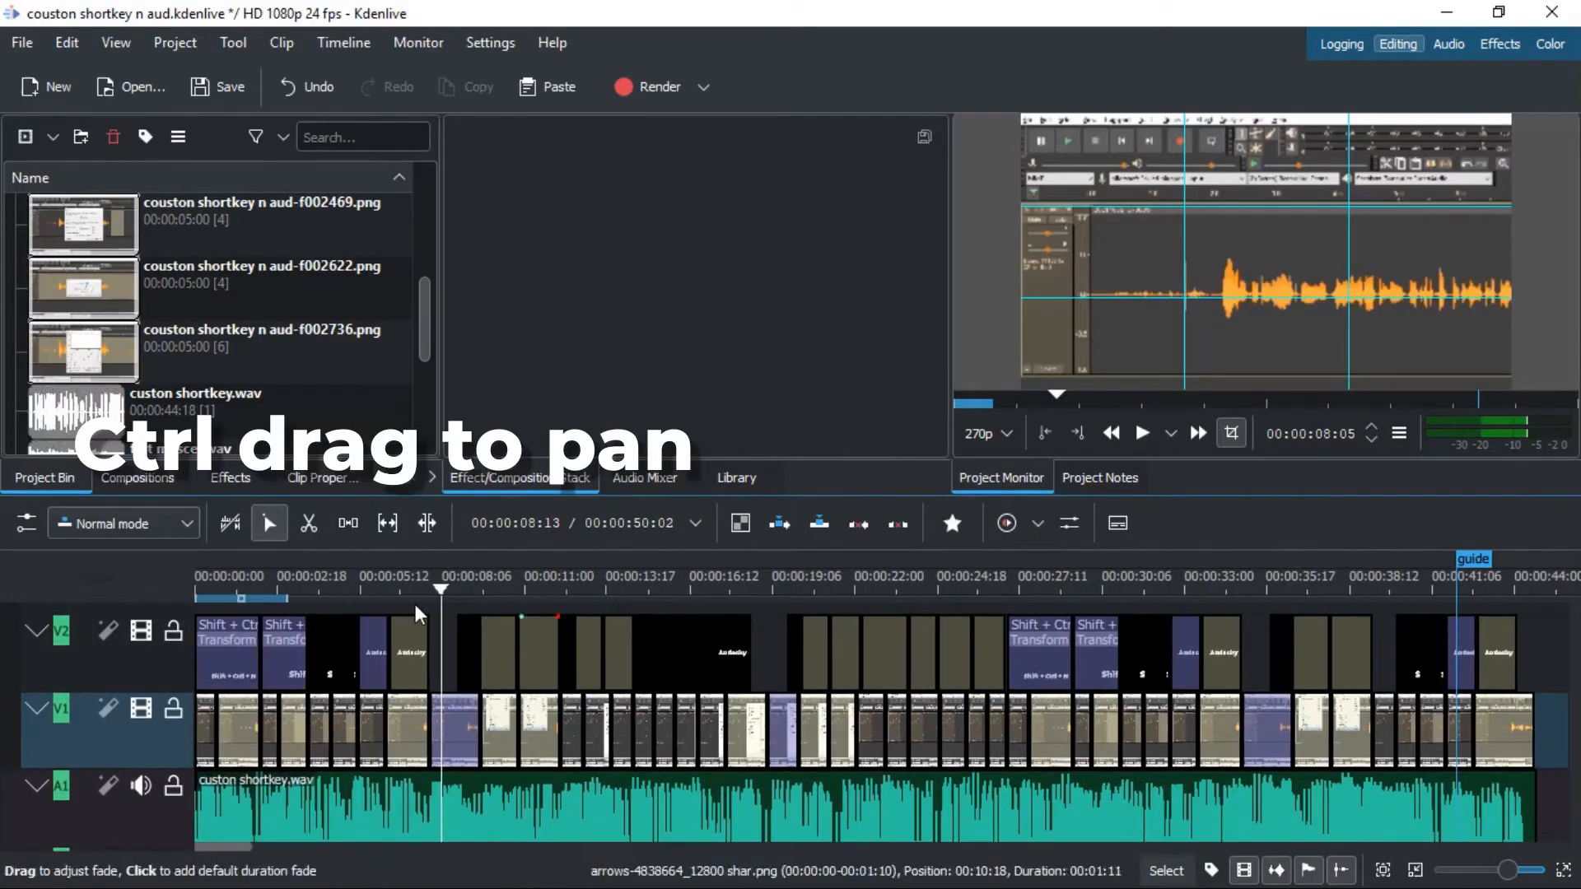
pyautogui.scroll(5, 413, 600)
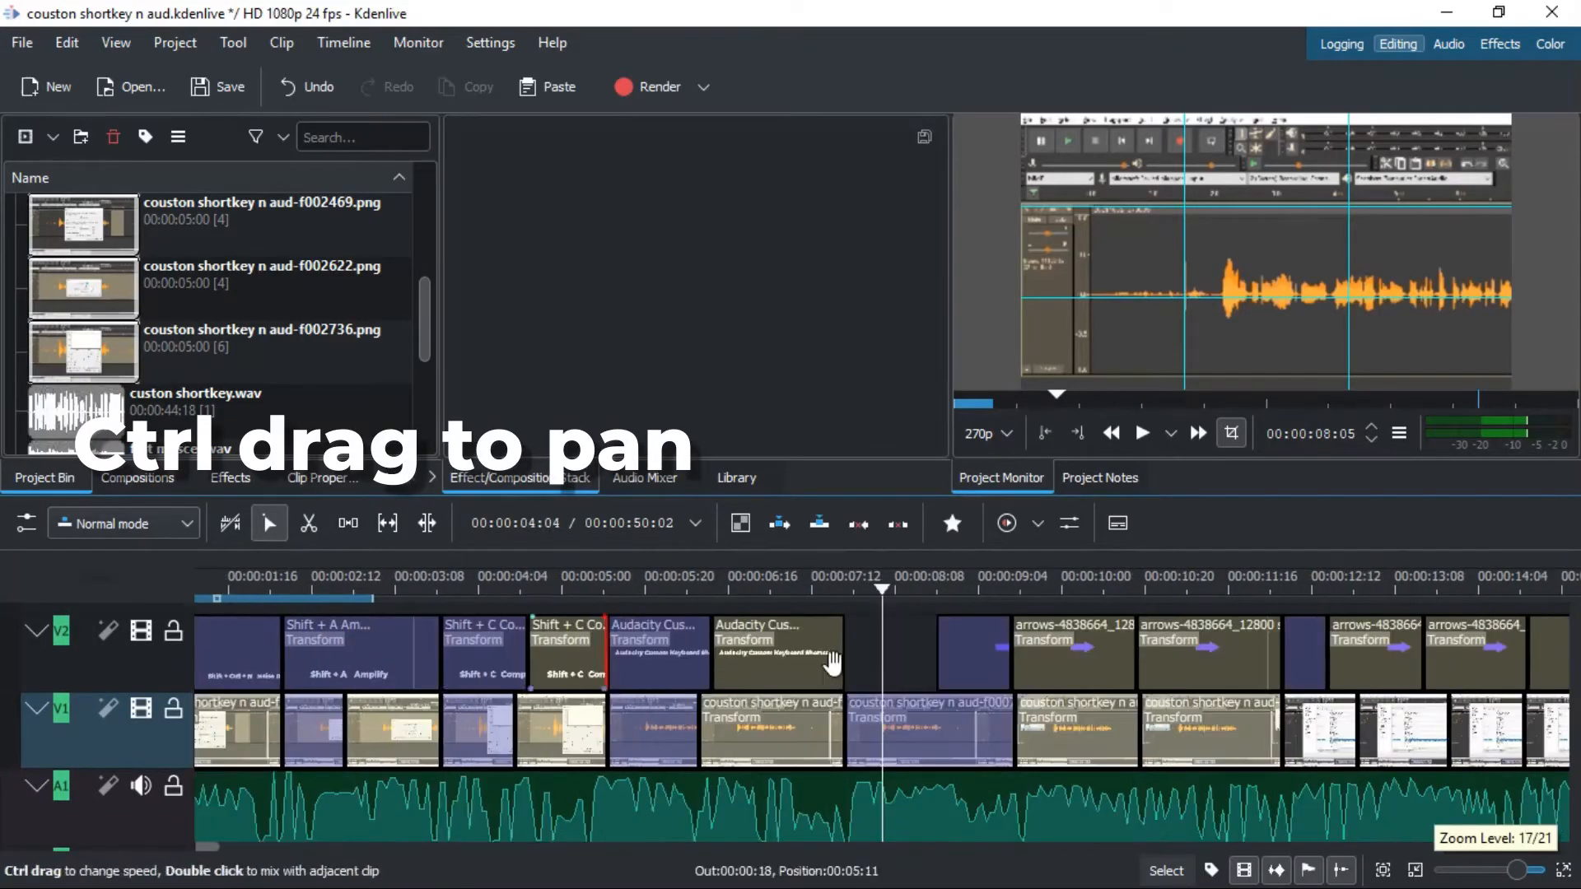
pyautogui.keyDown('ctrl'); pyautogui.moveTo(857, 664); pyautogui.dragTo(1174, 671); pyautogui.keyUp('ctrl')
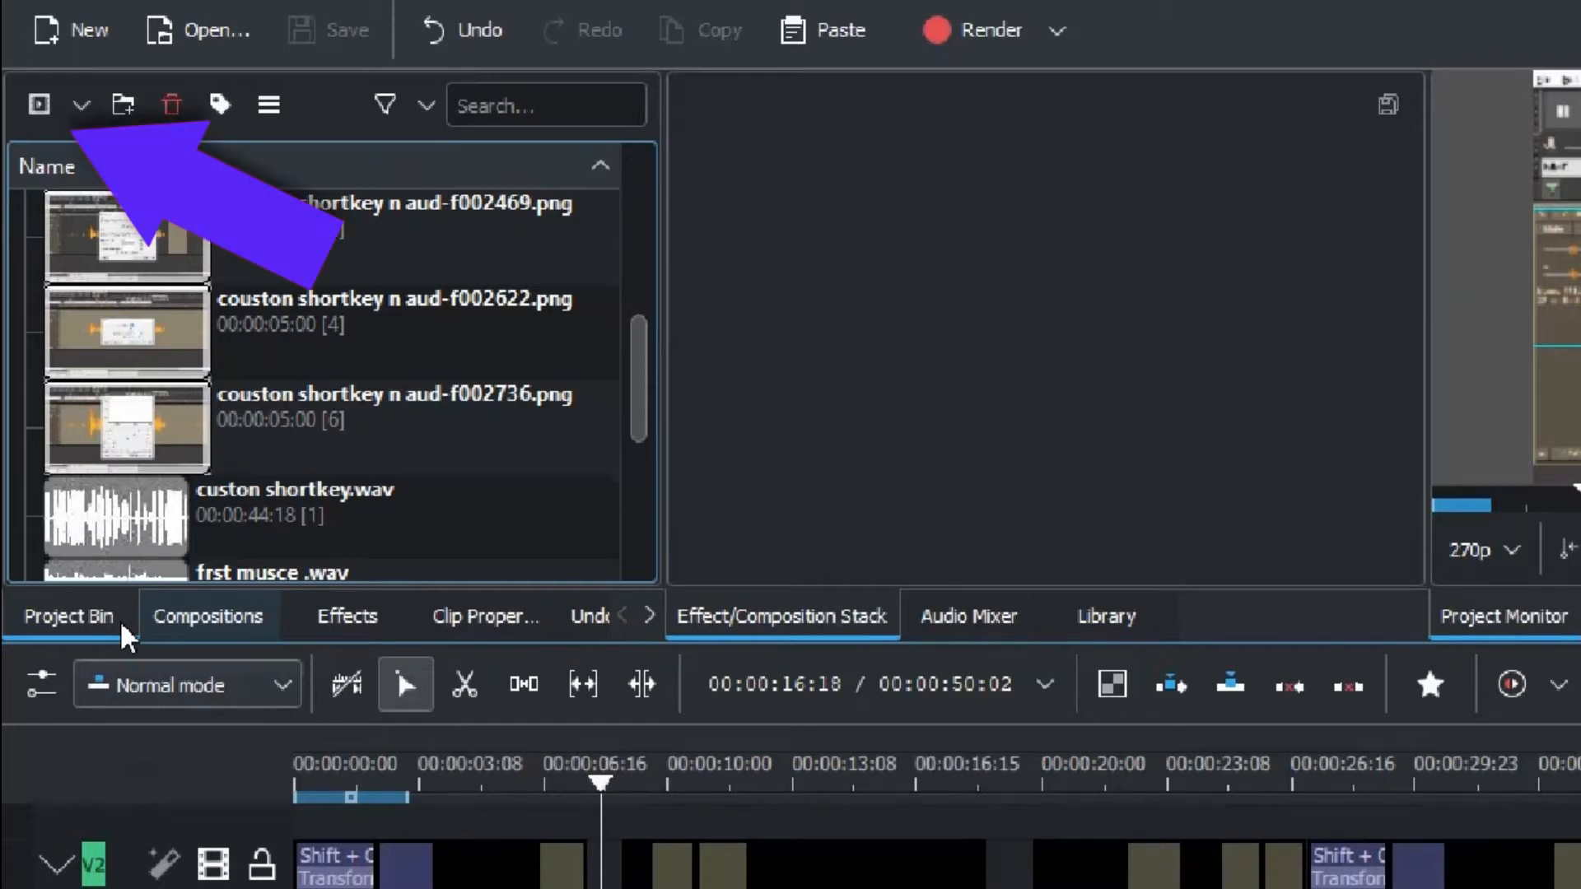
# Step: Add a color clip with the custom green color #00ff00 to the project bin
pyautogui.click(80, 104)
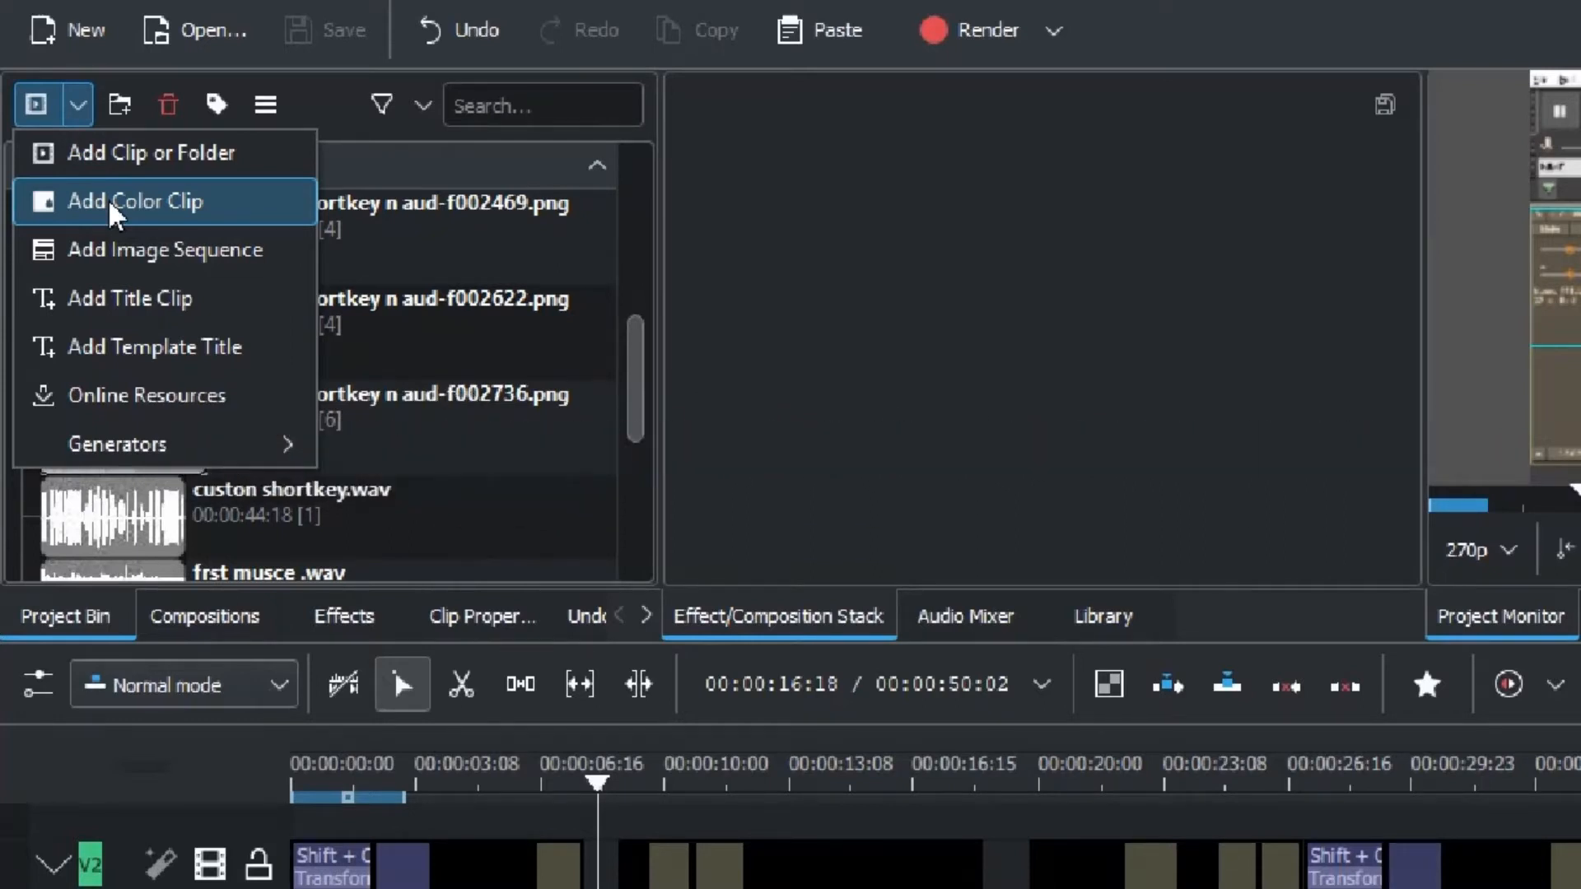
pyautogui.click(107, 200)
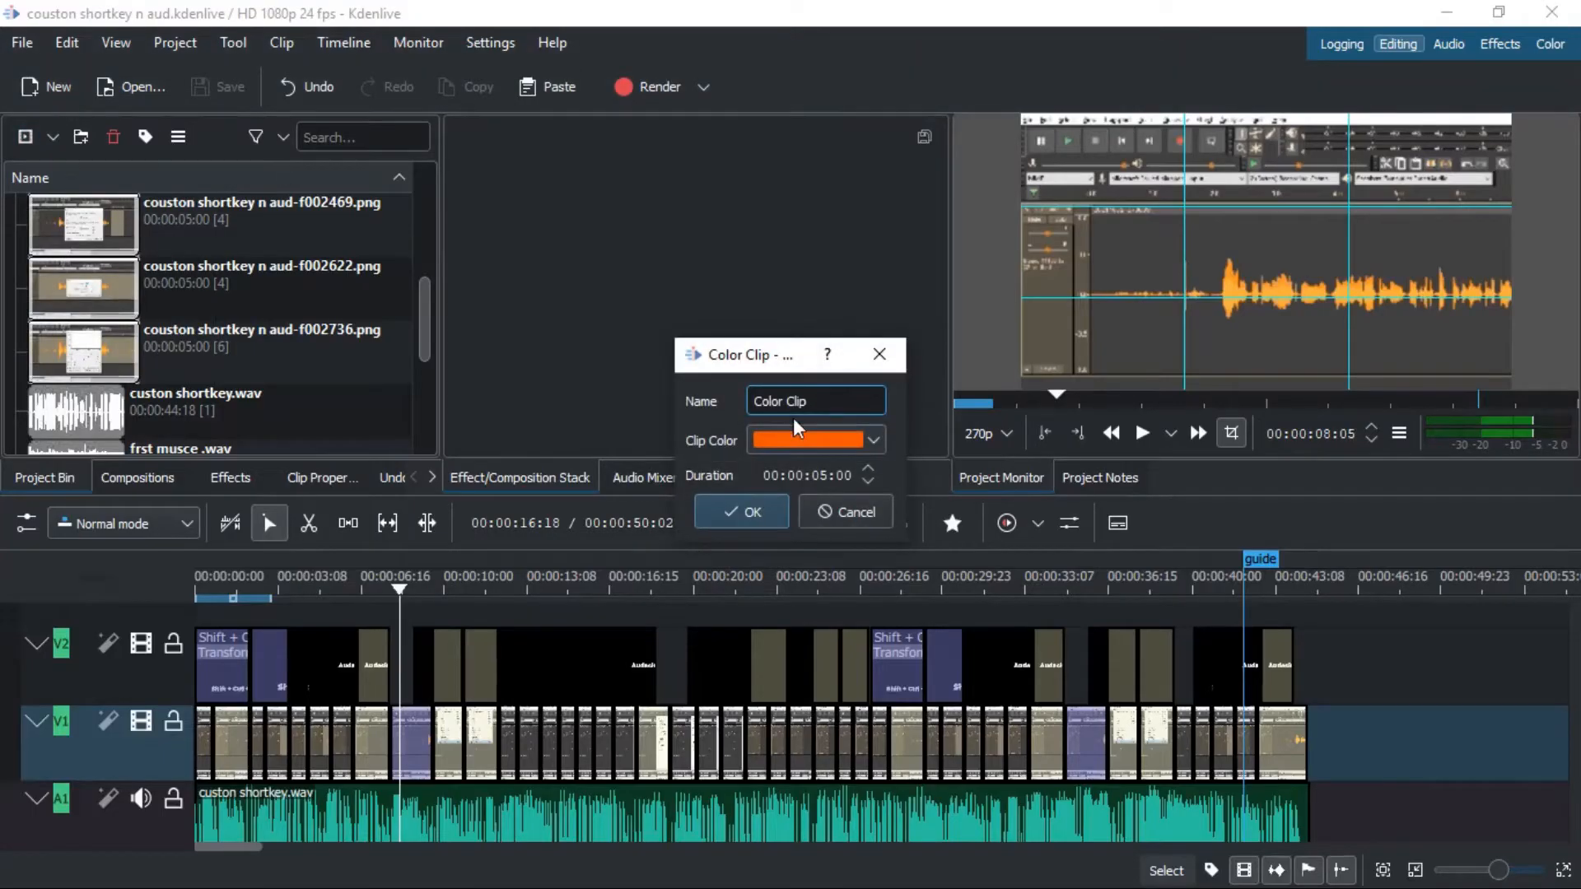
pyautogui.click(790, 439)
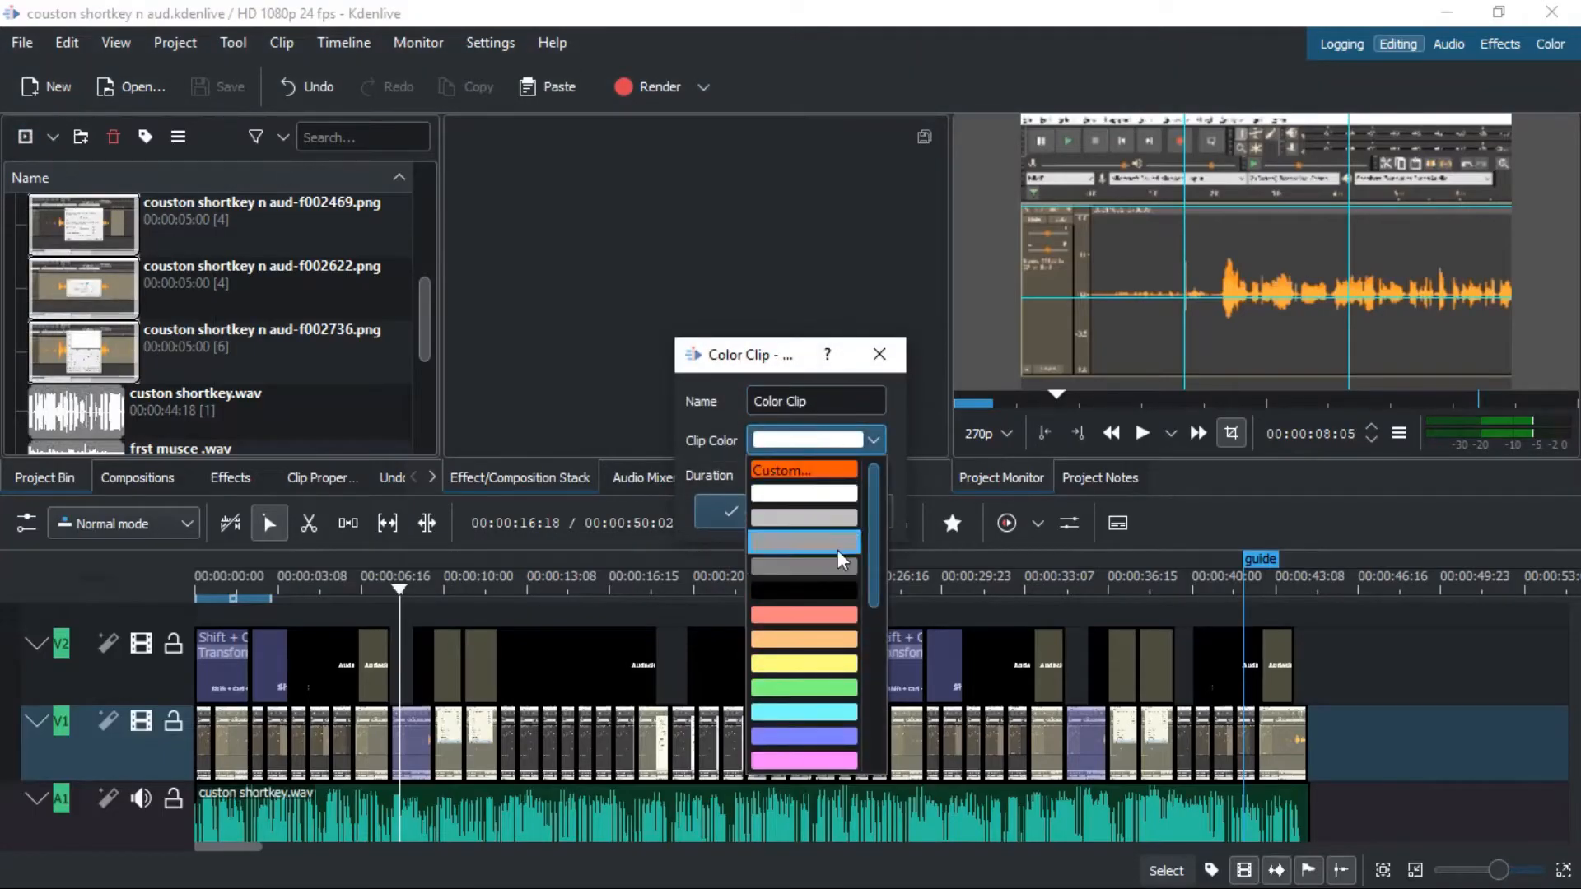
pyautogui.click(783, 471)
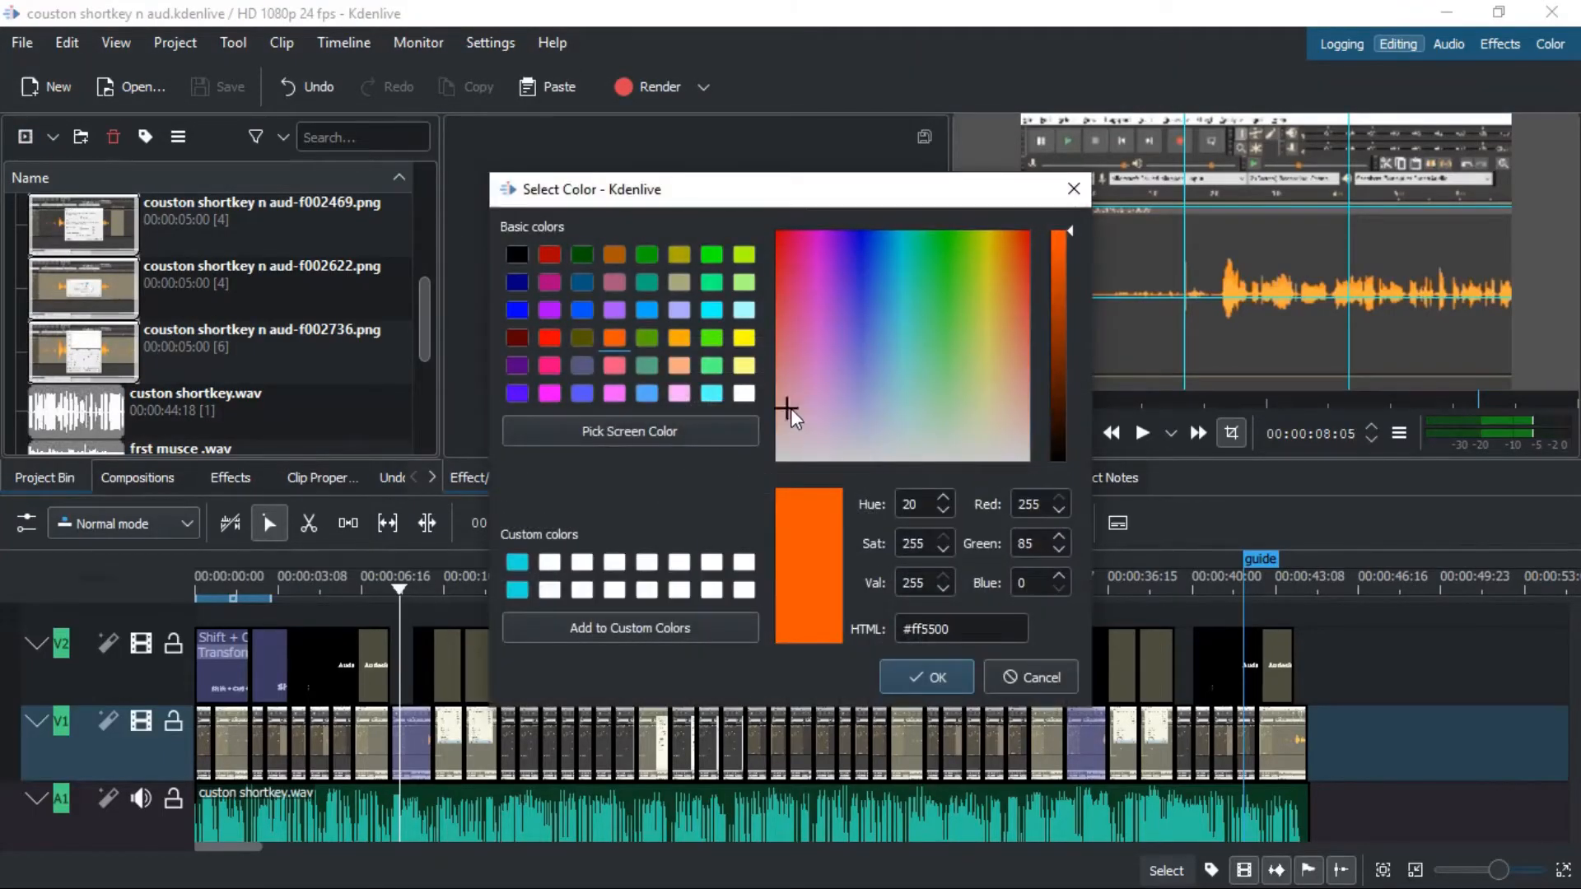
pyautogui.moveTo(791, 408); pyautogui.dragTo(911, 397)
pyautogui.moveTo(815, 323); pyautogui.dragTo(792, 232)
pyautogui.click(711, 254)
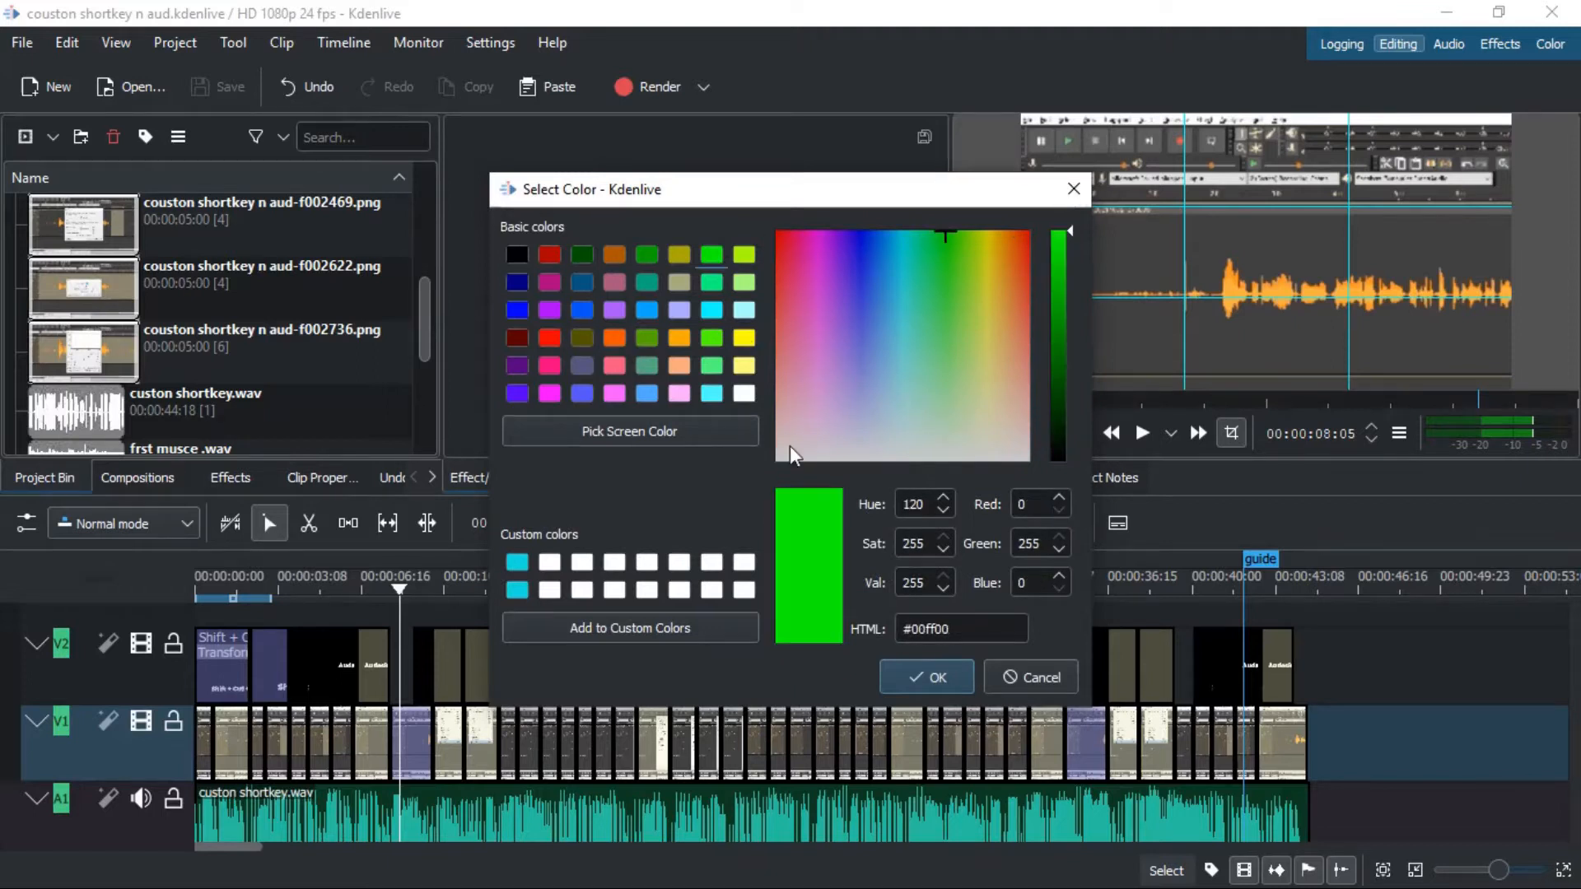
pyautogui.click(891, 677)
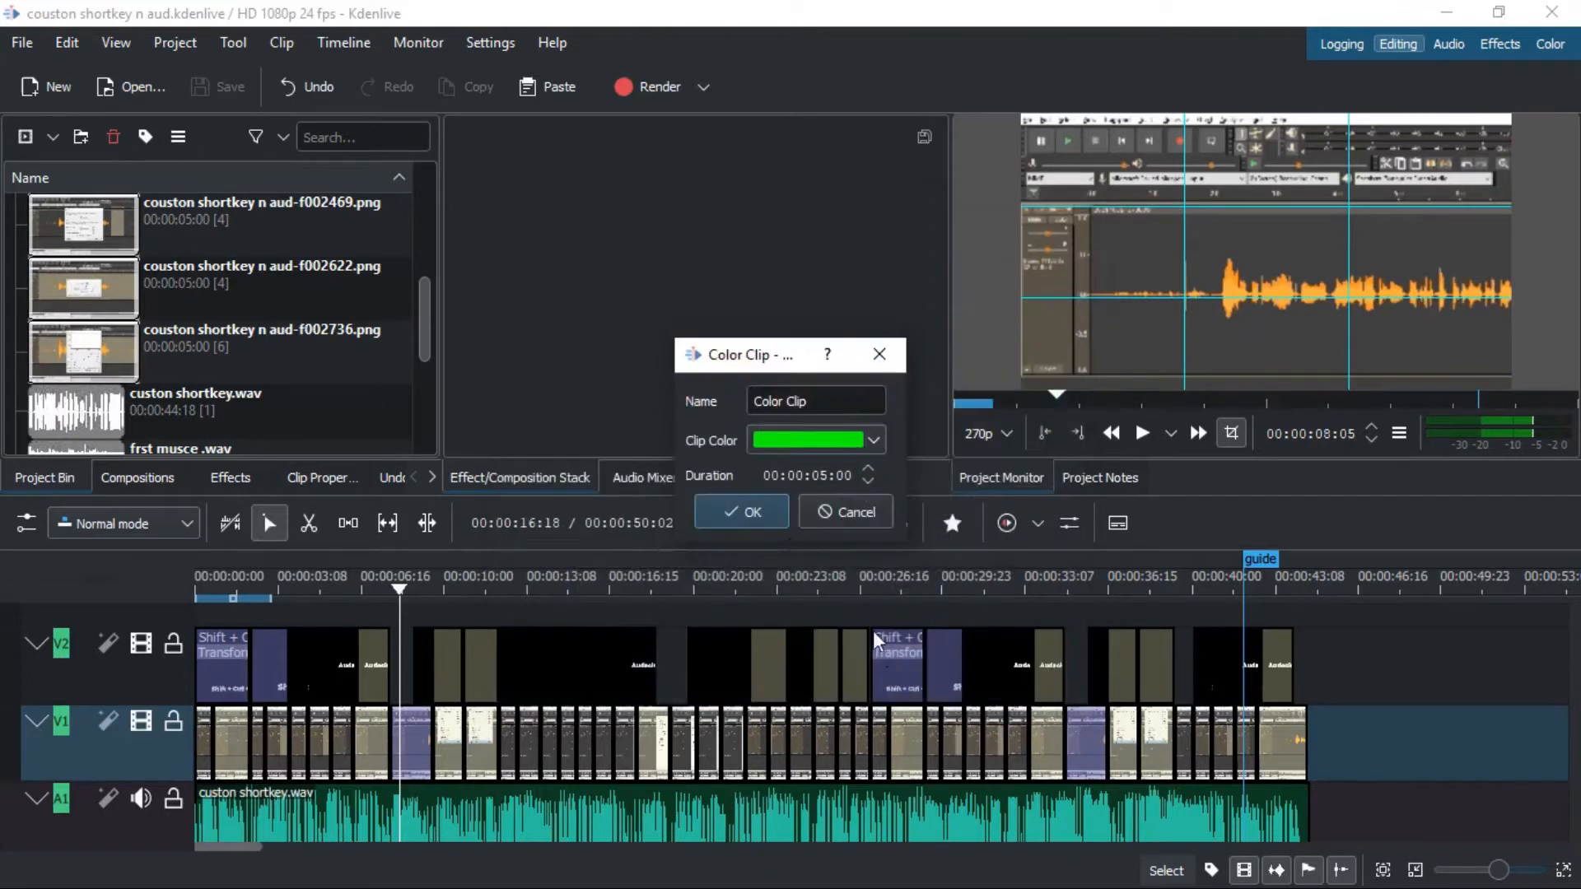
pyautogui.click(744, 517)
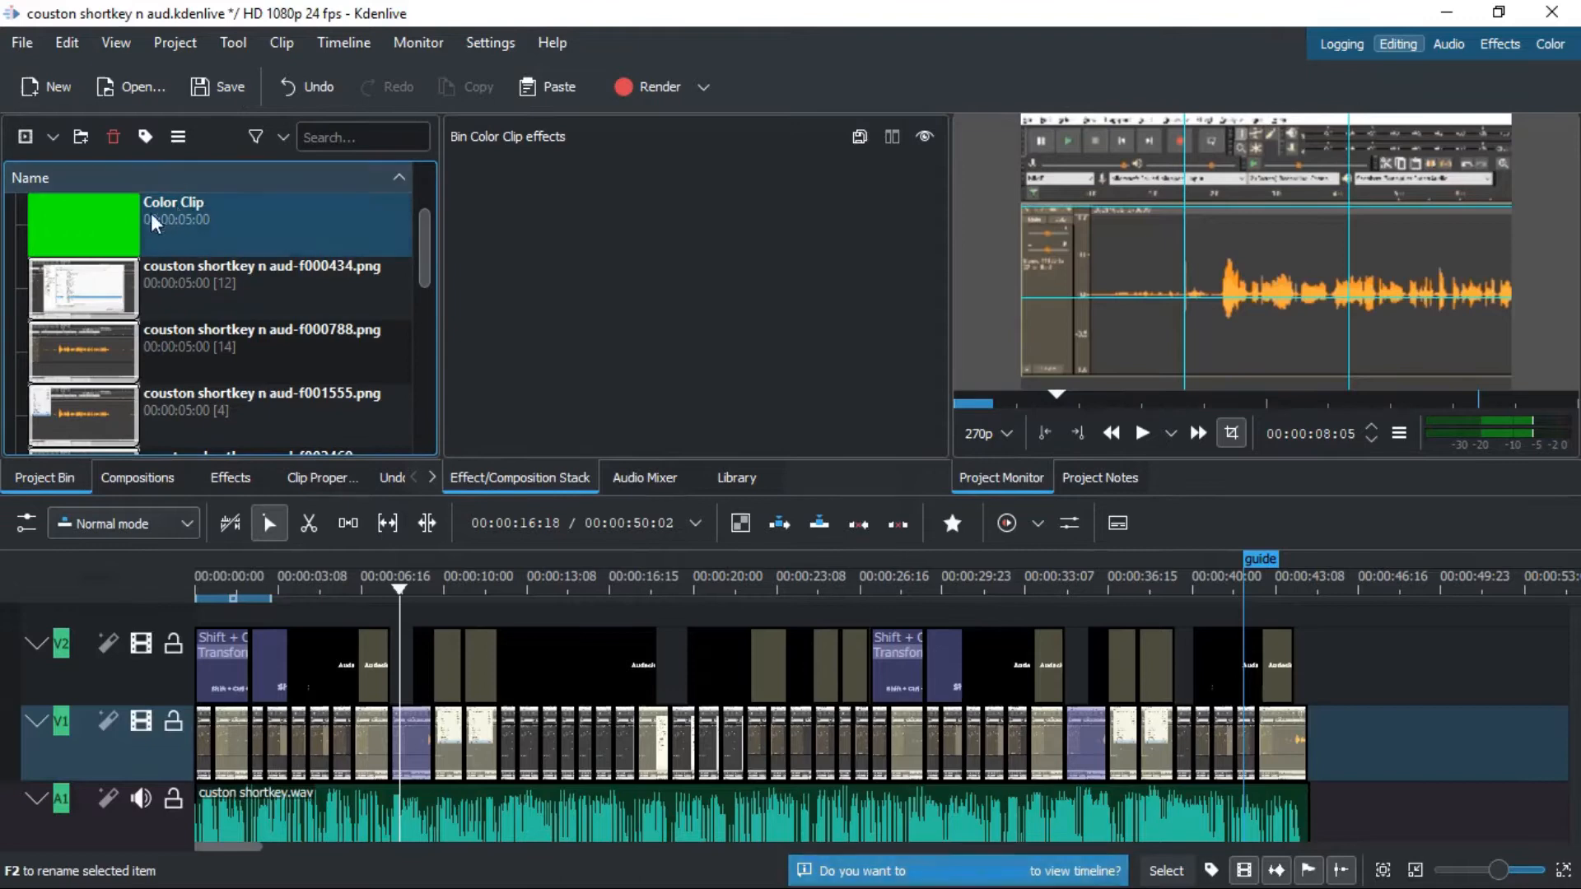
# Step: Start a new title clip and place the sample text "Text" at about X 444, Y 483 in the frame
pyautogui.click(54, 135)
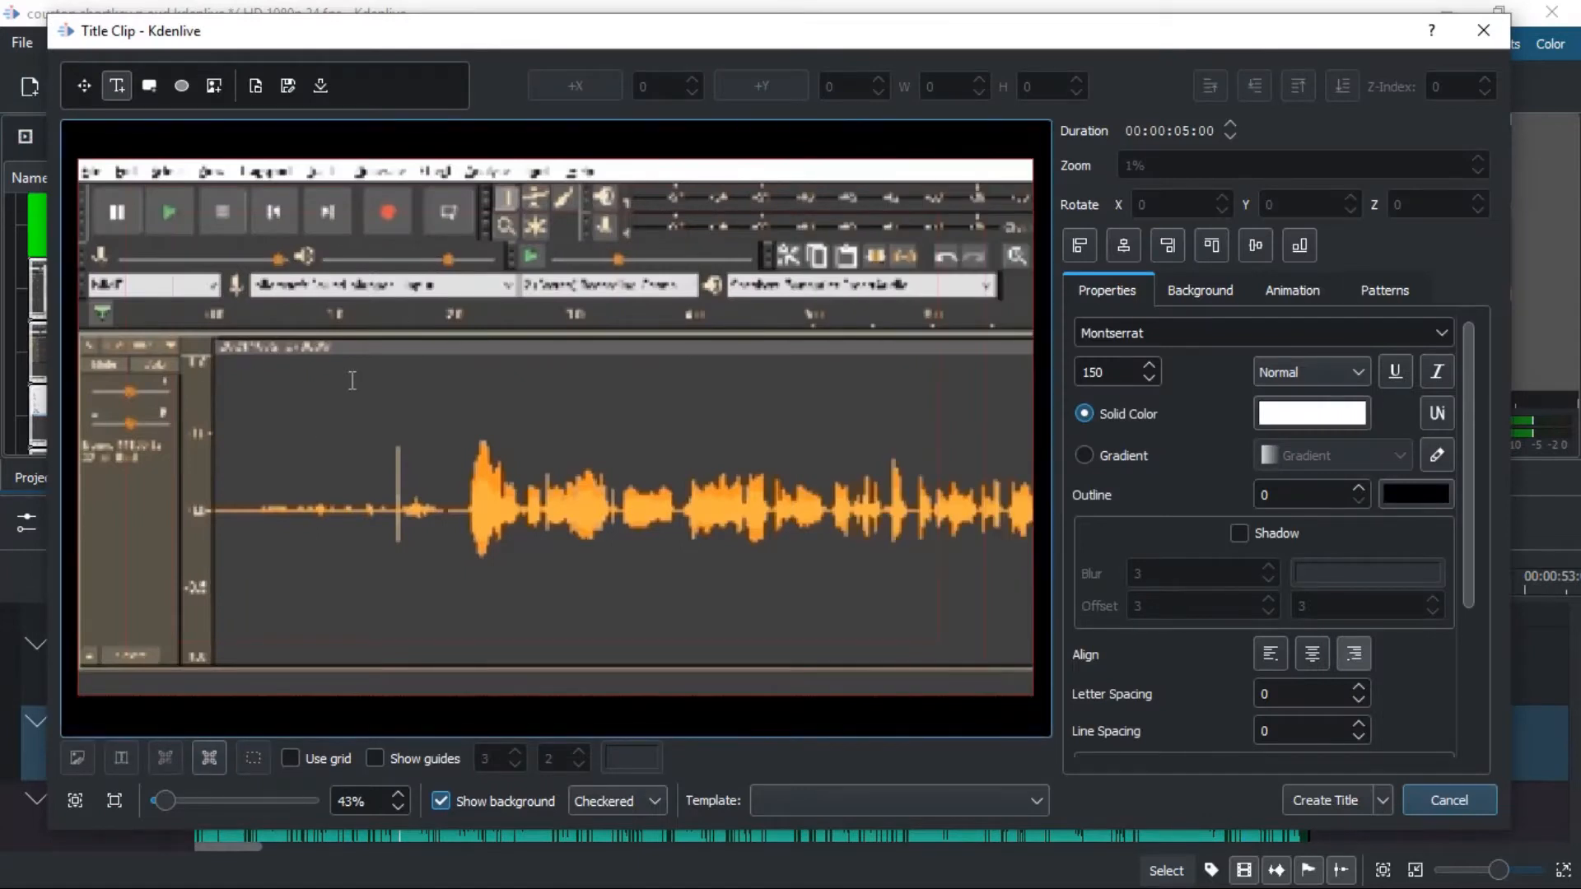
pyautogui.click(299, 400)
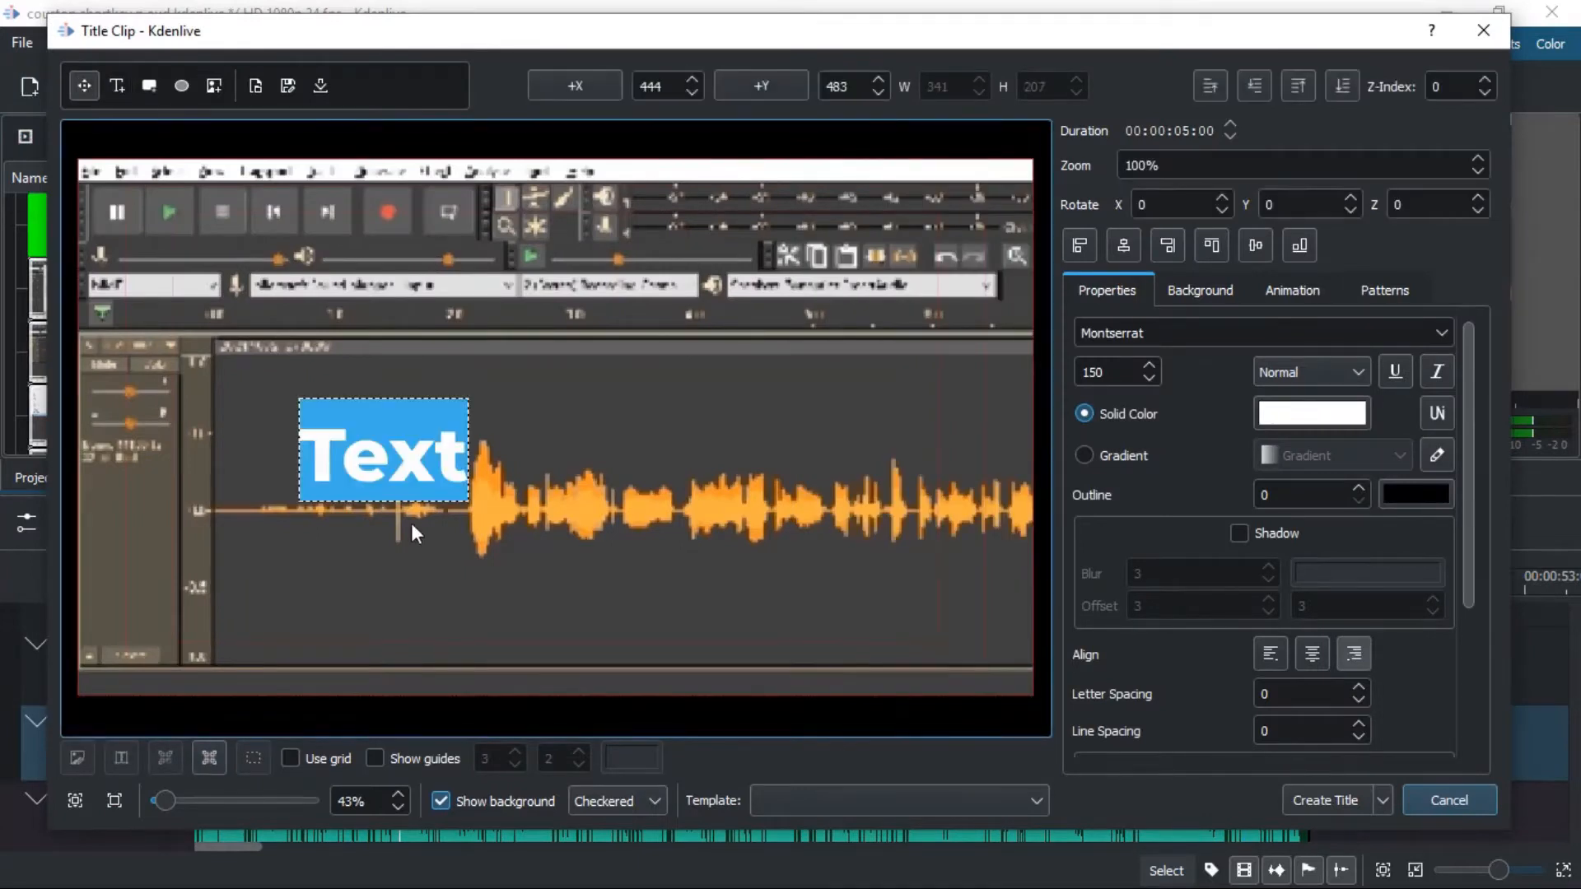
pyautogui.click(620, 501)
pyautogui.click(440, 451)
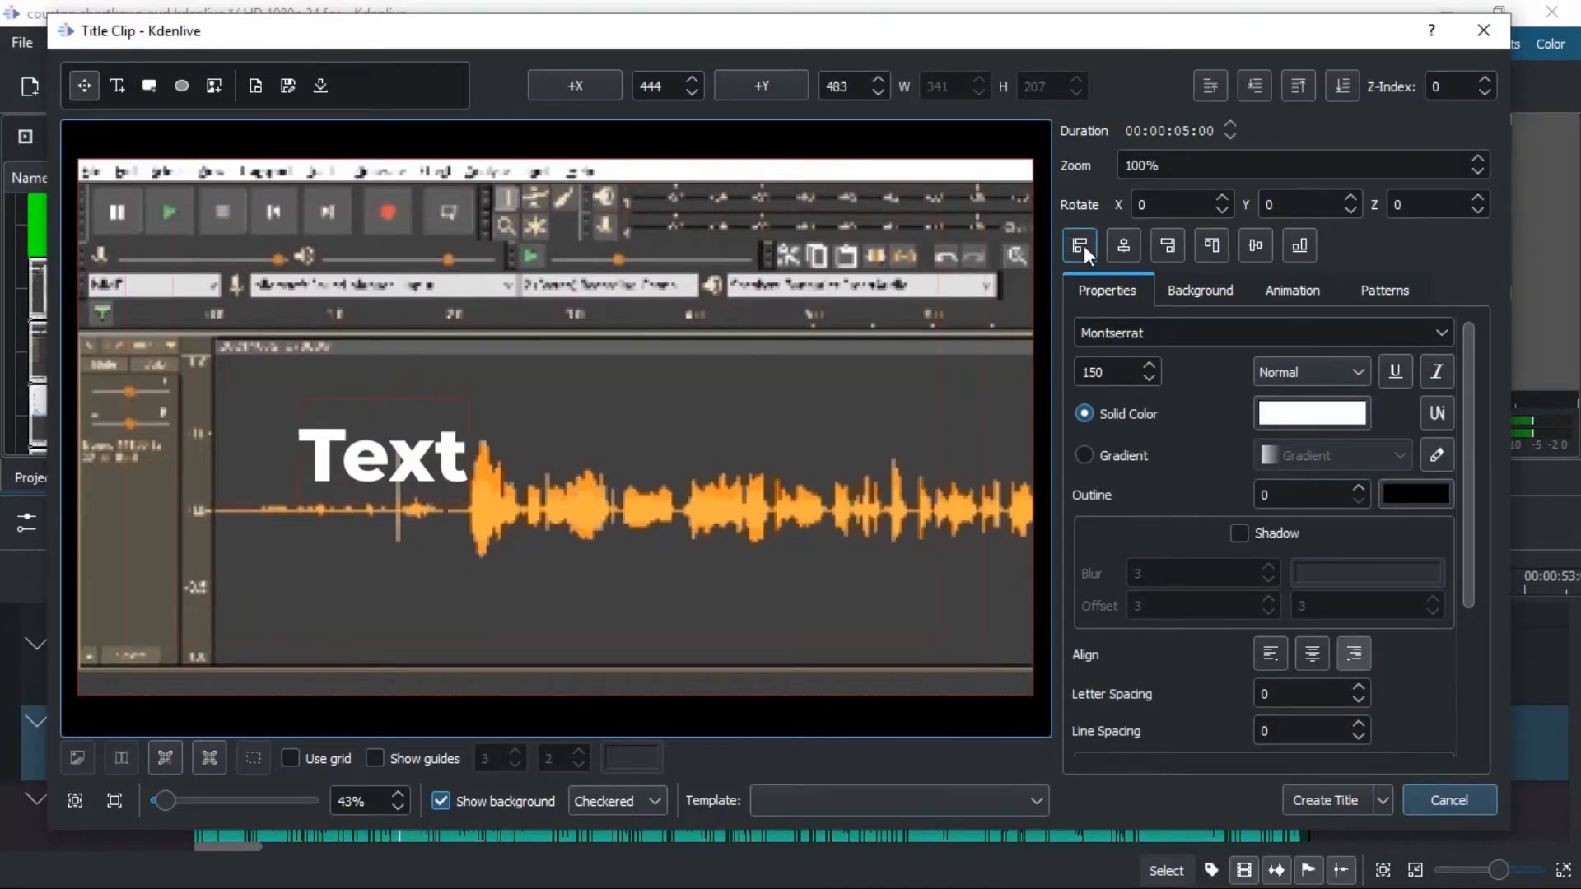
# Step: Set the title text's font size to 250 and center the text vertically in the frame
pyautogui.click(1103, 372)
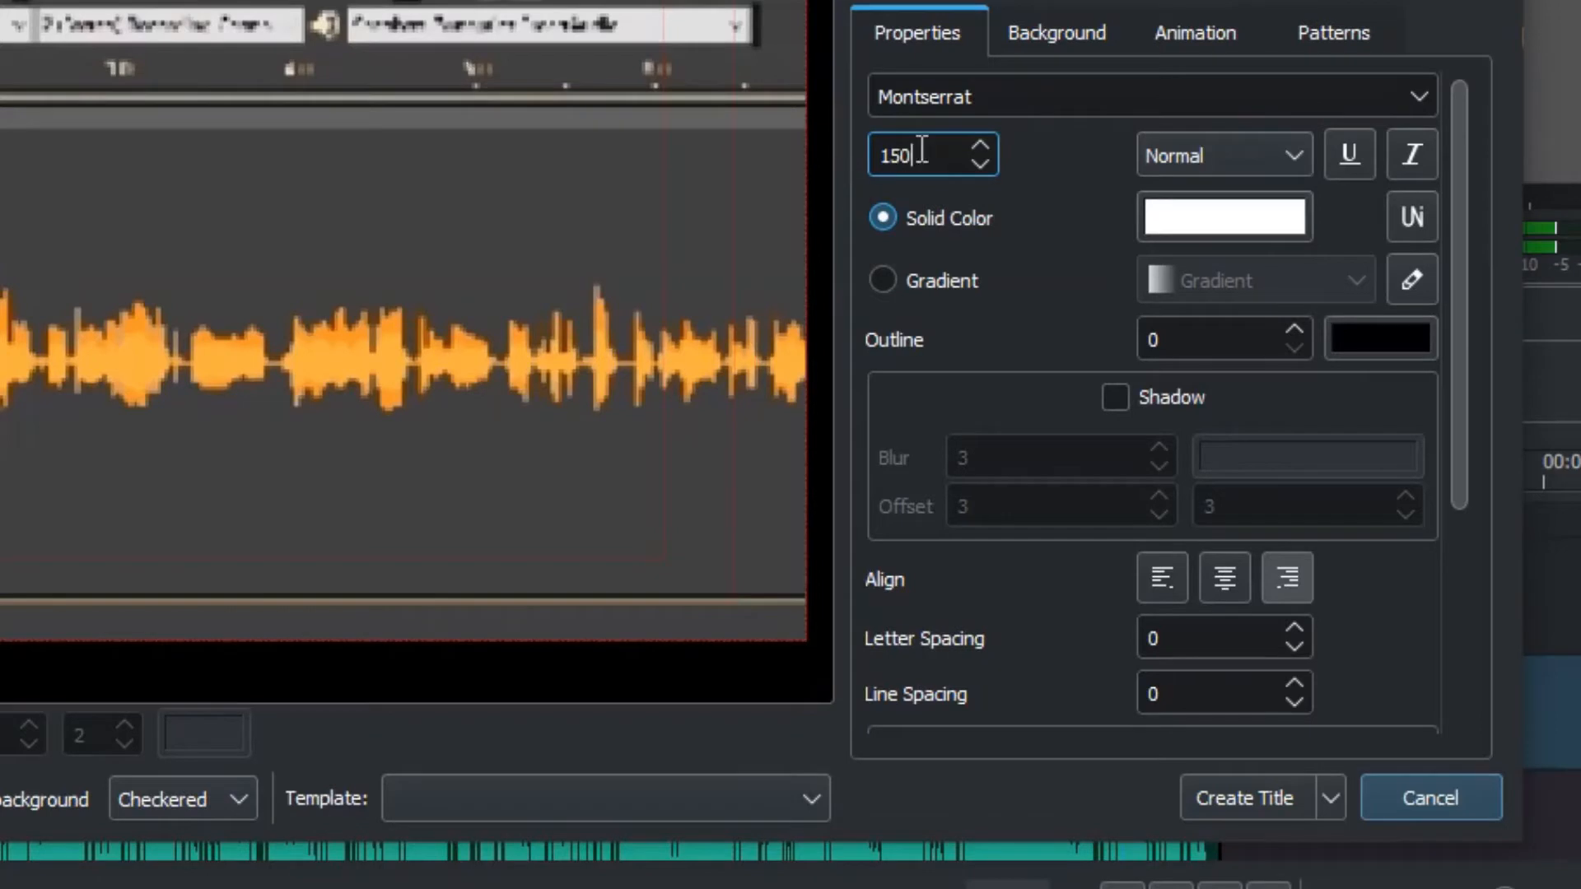
pyautogui.moveTo(1113, 372); pyautogui.dragTo(1073, 372)
pyautogui.write('250')
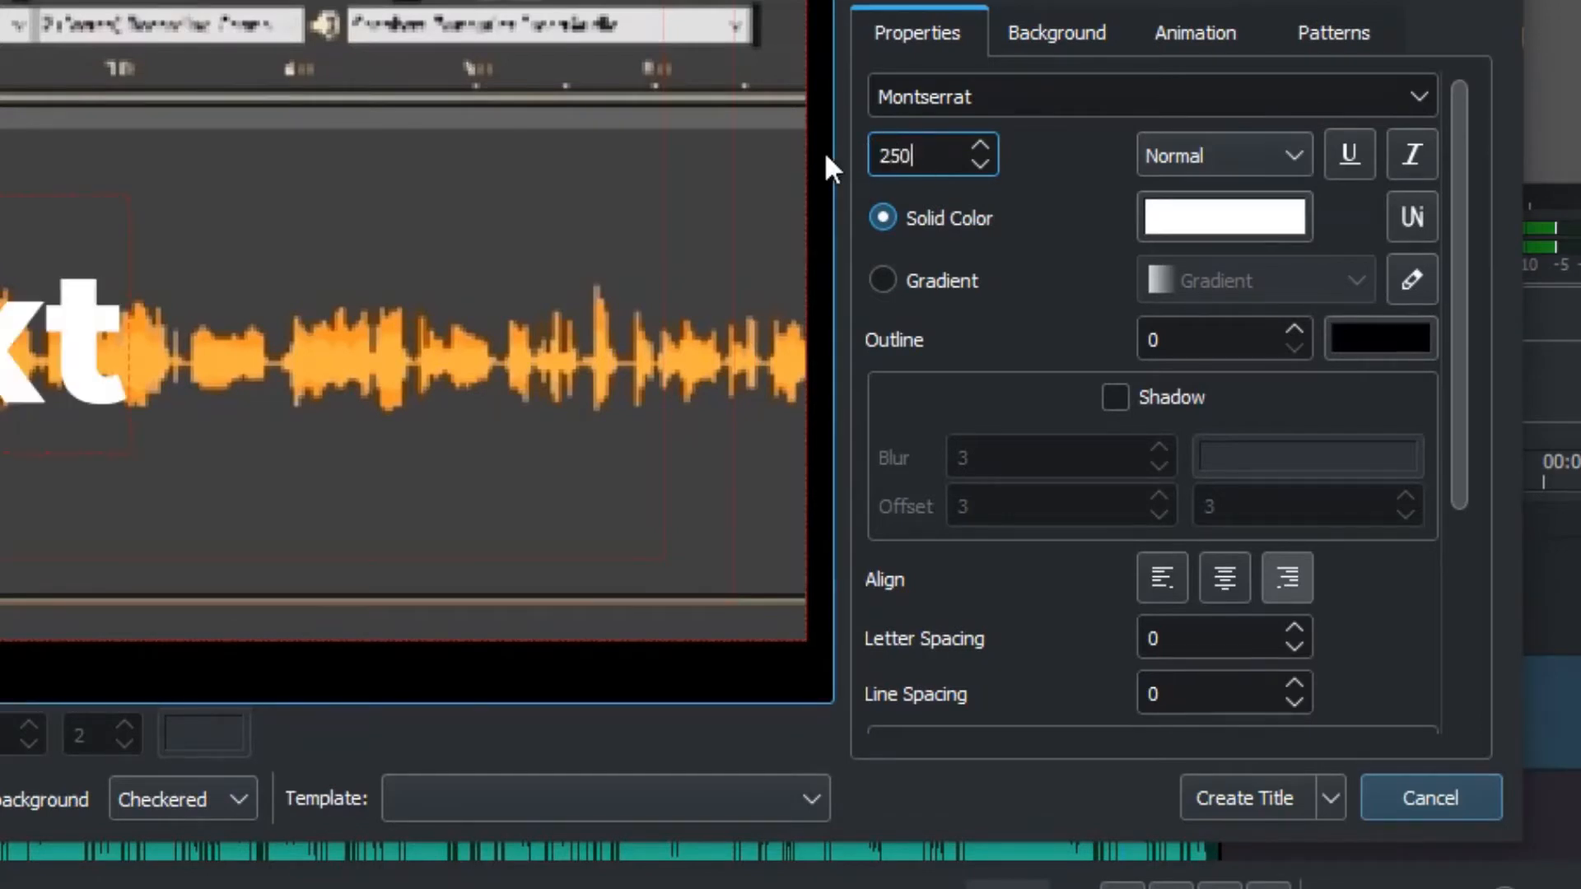
pyautogui.click(501, 97)
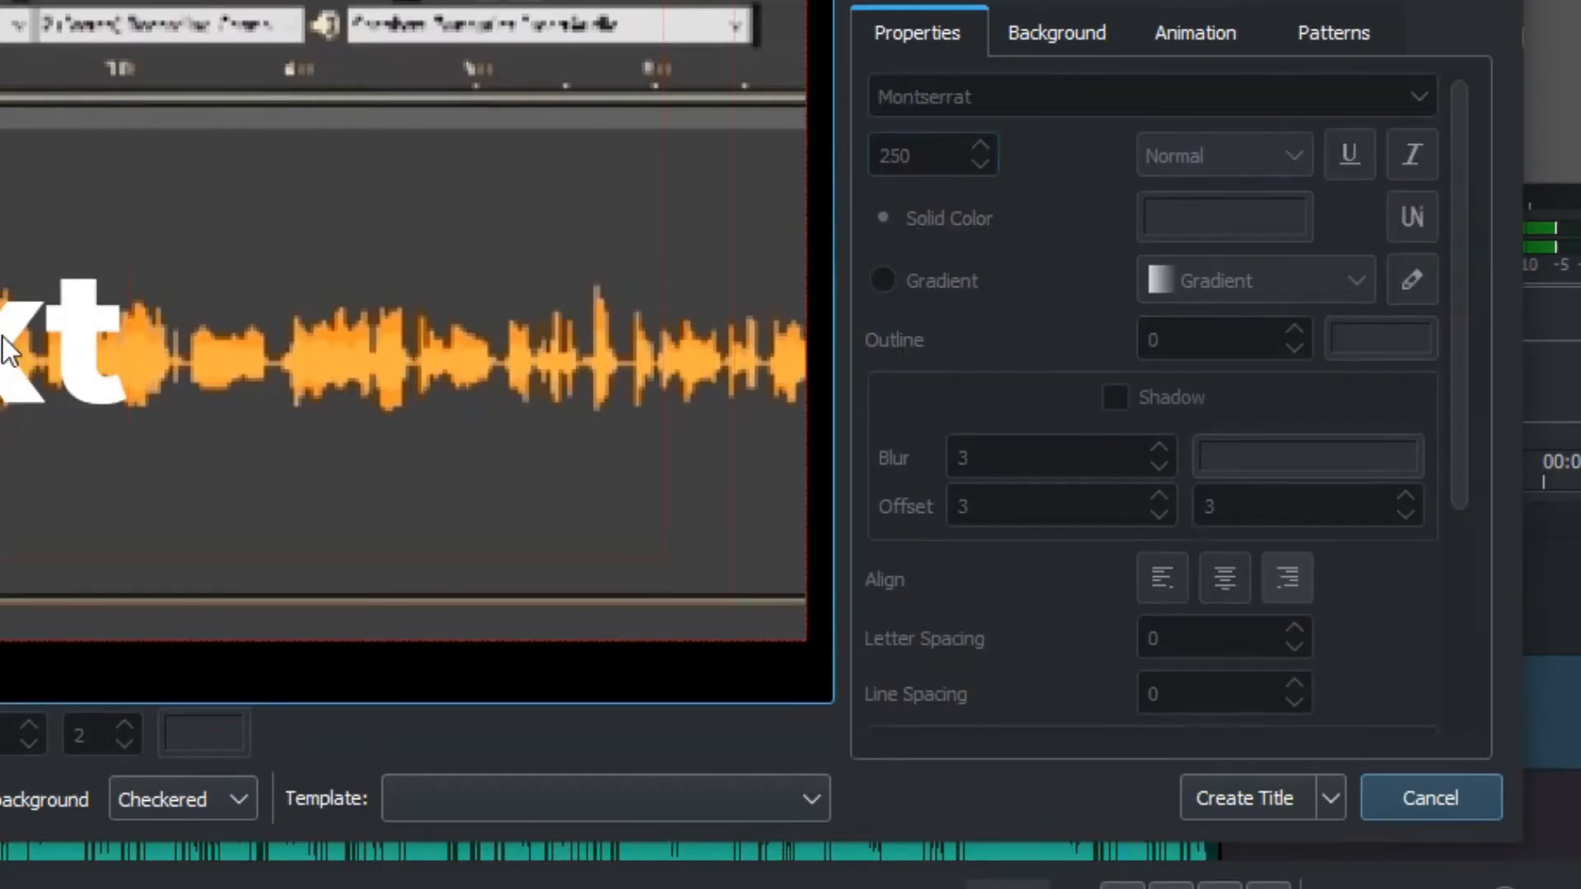
pyautogui.click(4, 345)
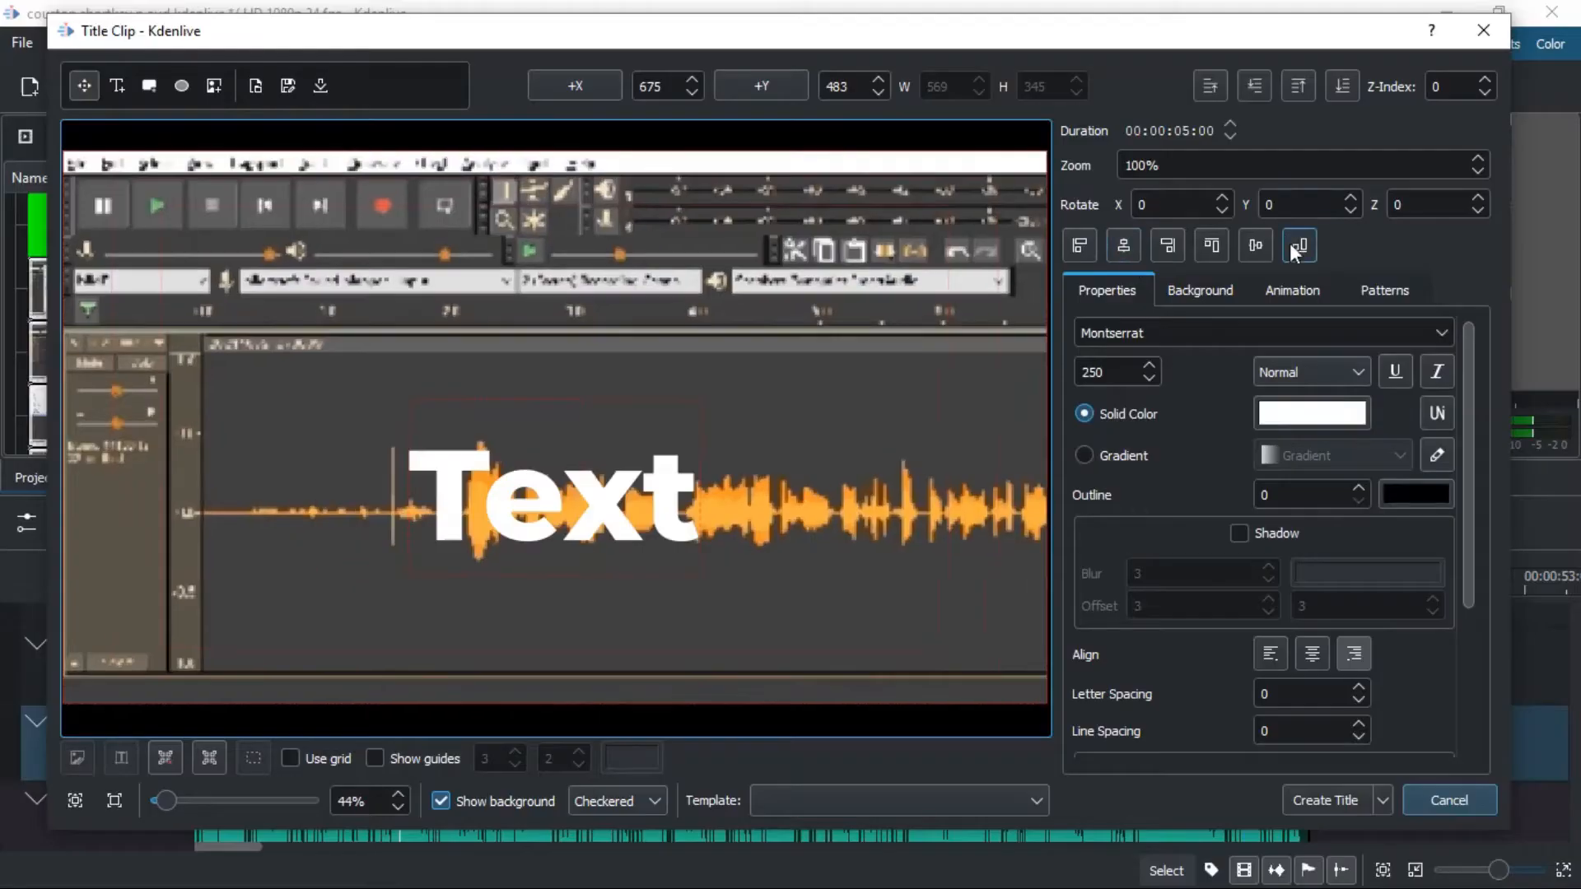
pyautogui.click(1258, 249)
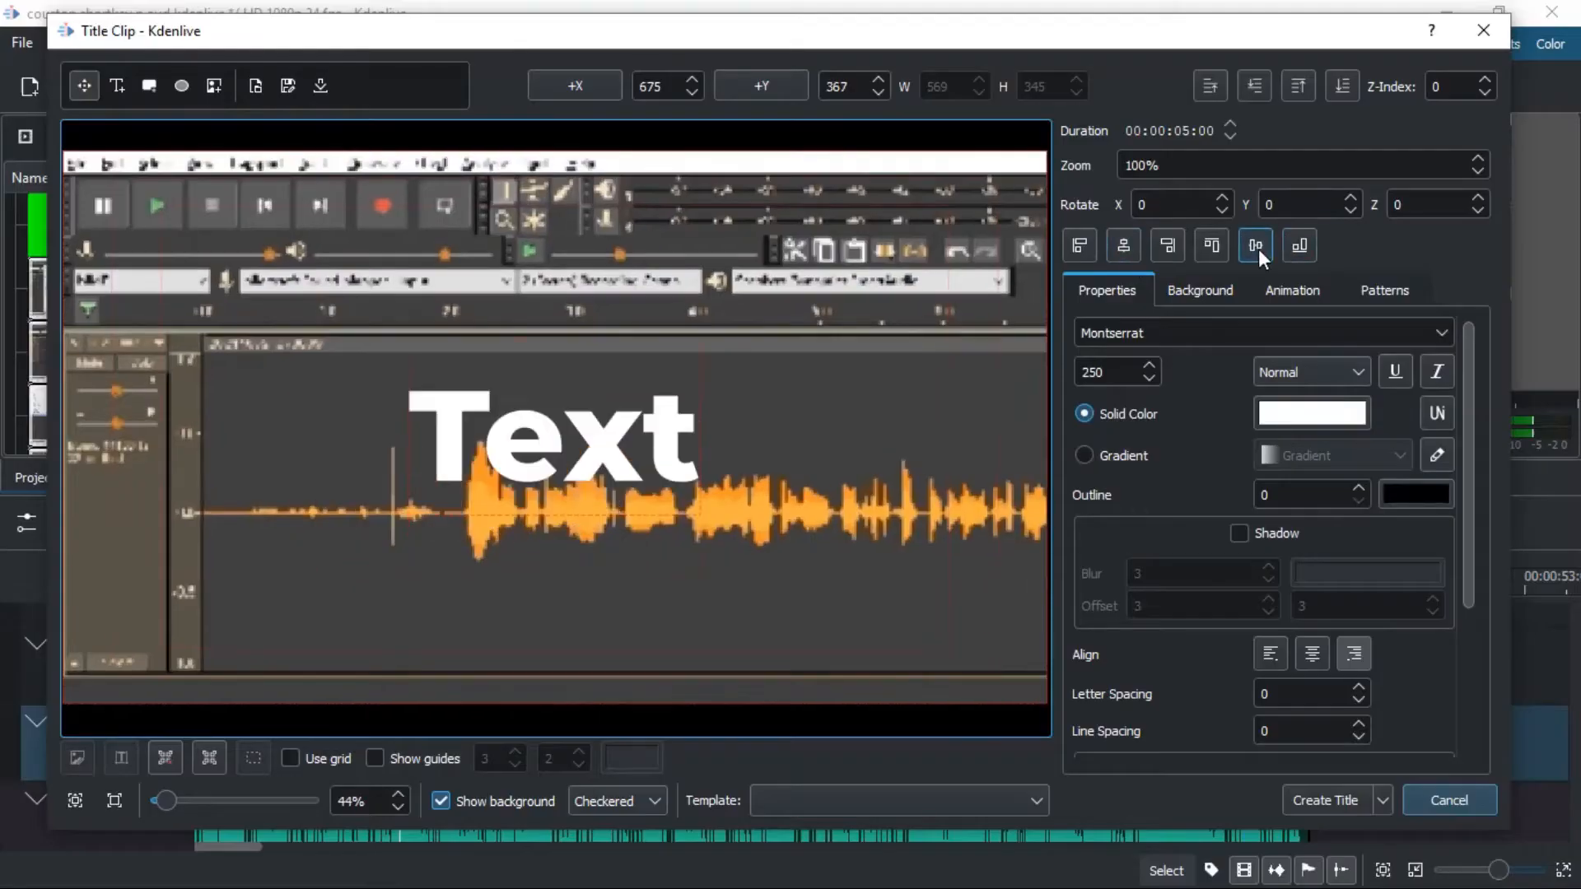
# Step: Enable the title text's shadow and set both of its offset values to 13
pyautogui.click(1248, 537)
pyautogui.click(1160, 605)
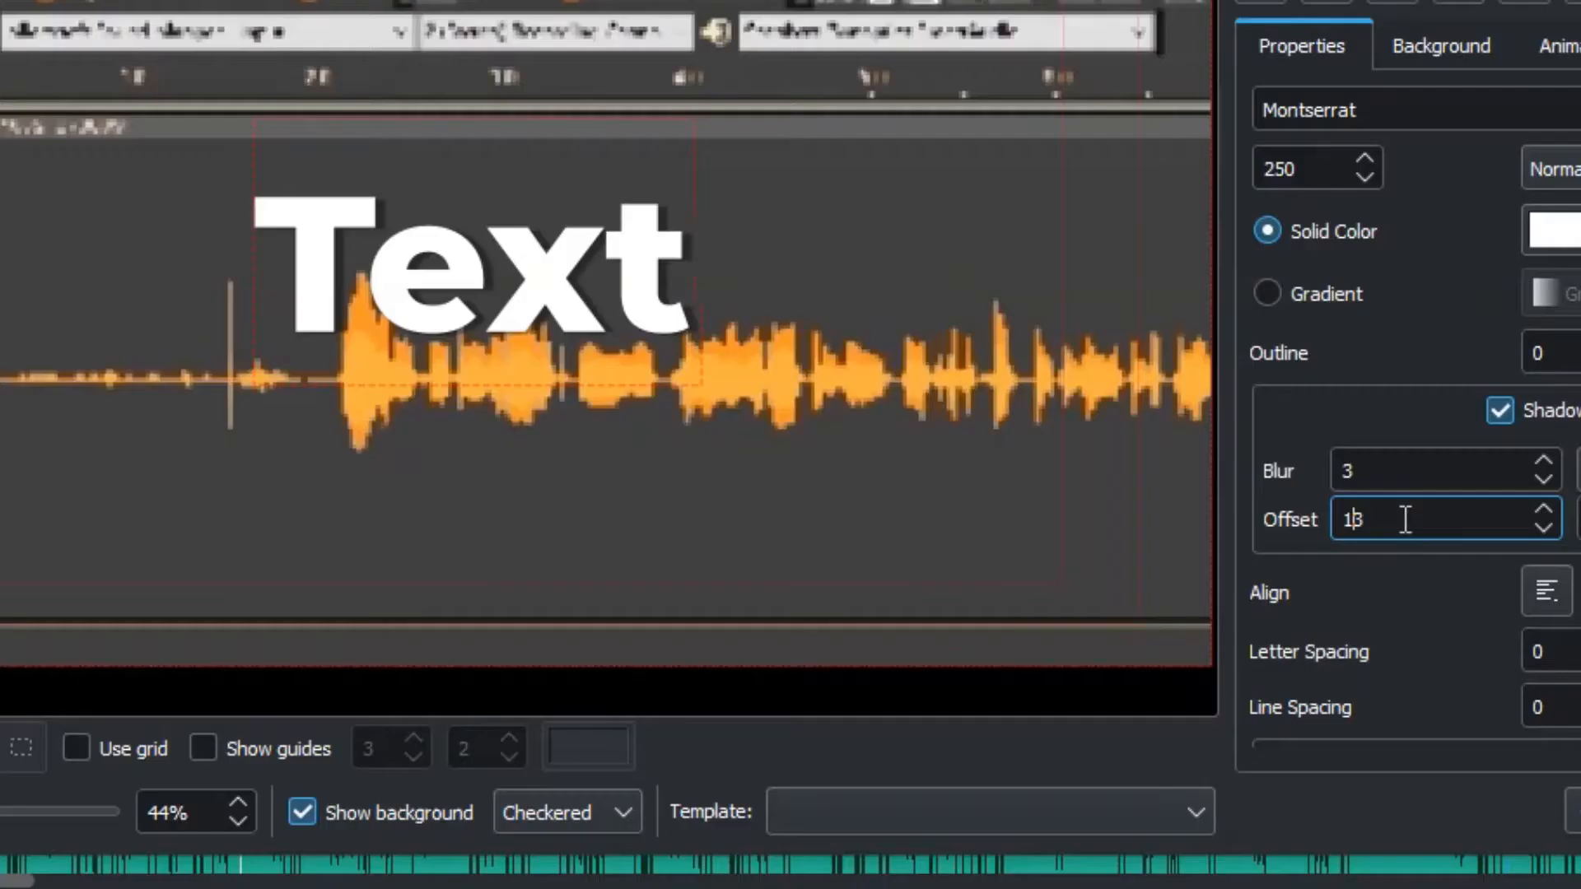
pyautogui.write('1')
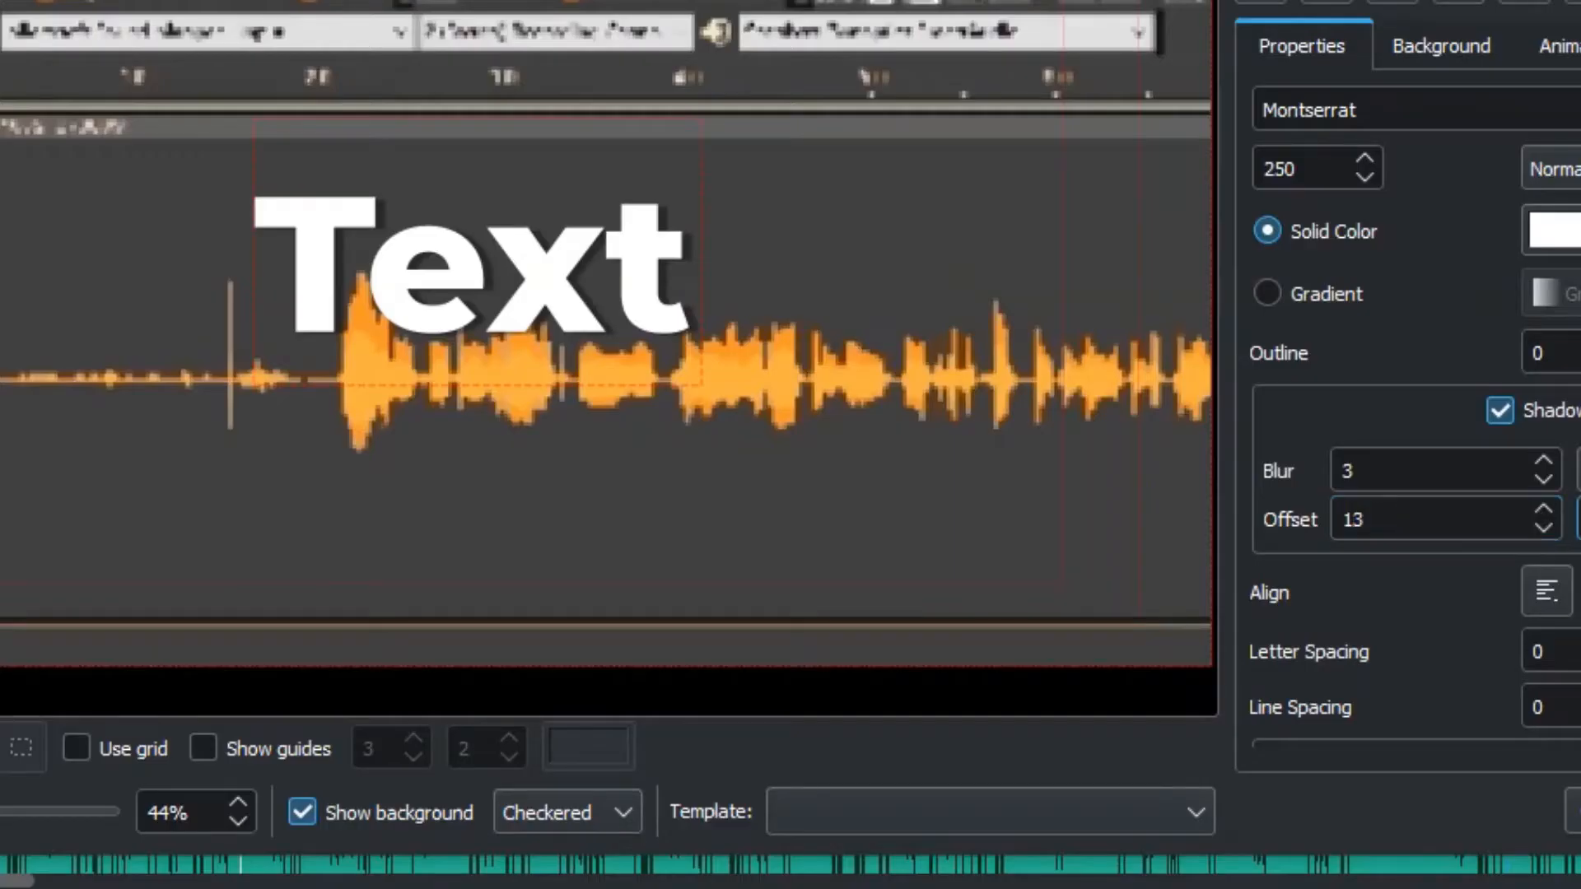
pyautogui.click(305, 813)
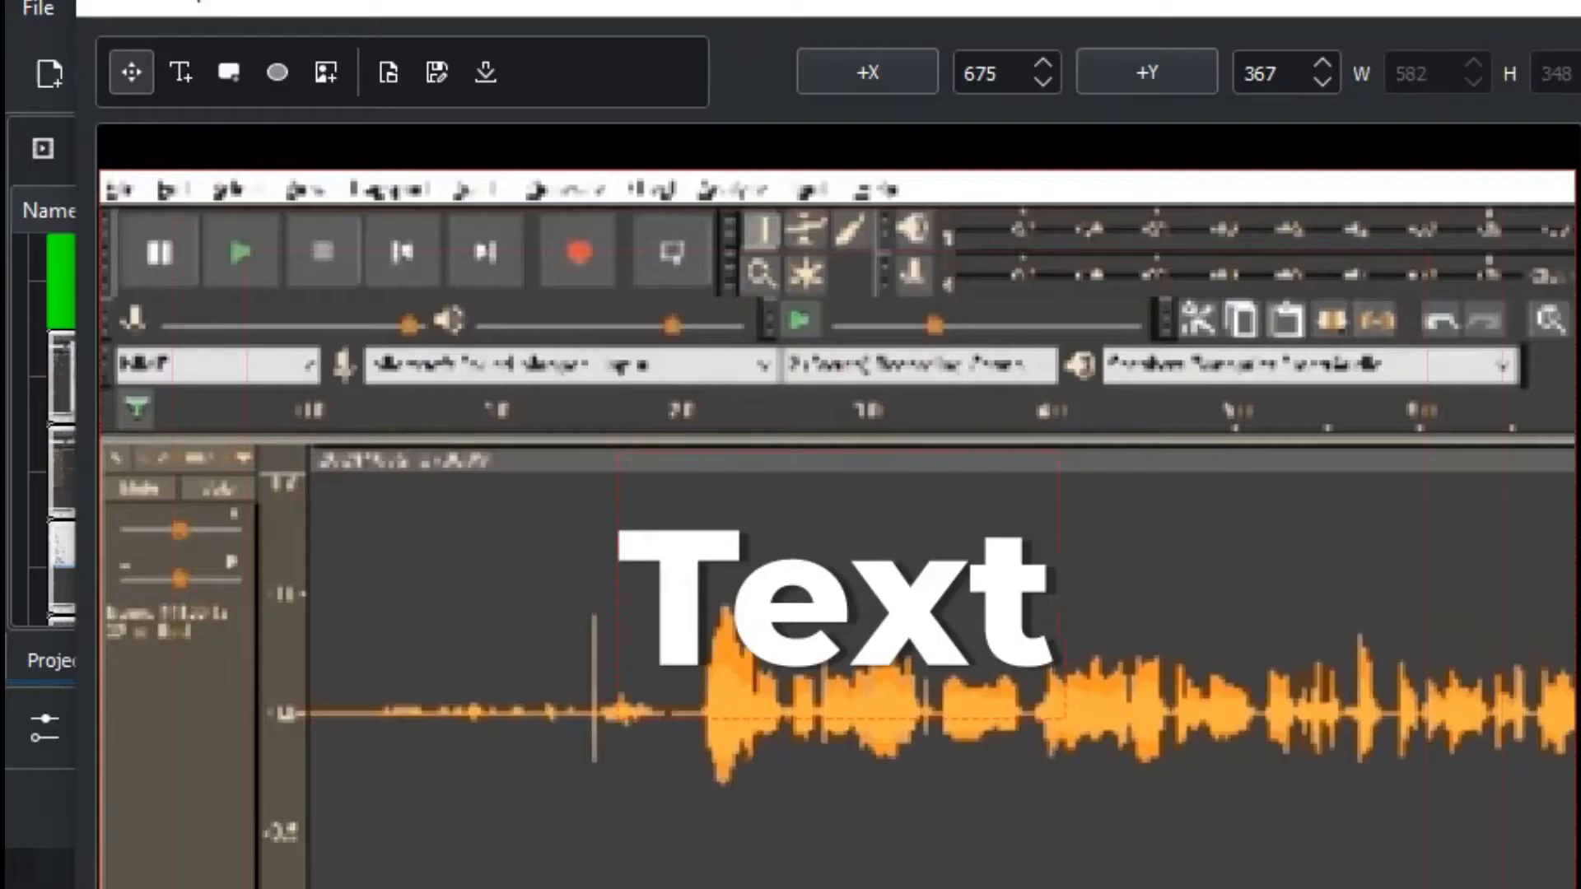
pyautogui.write('1')
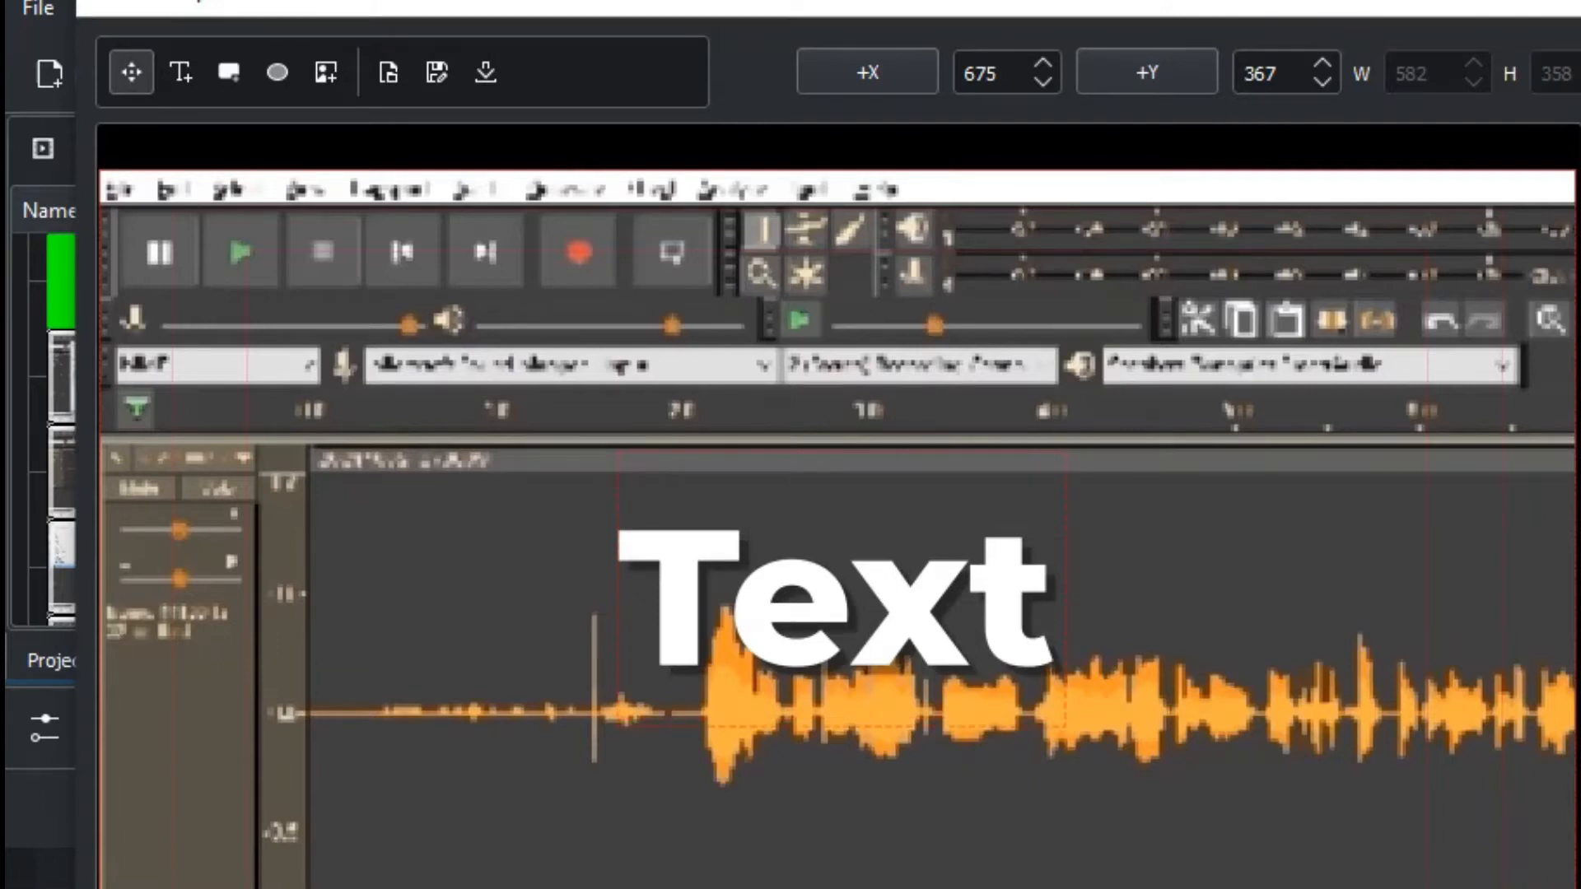
# Step: Add two more sample texts reading "Text" to the title, at about X 191, Y 191 and X 1200, Y 48
pyautogui.click(180, 72)
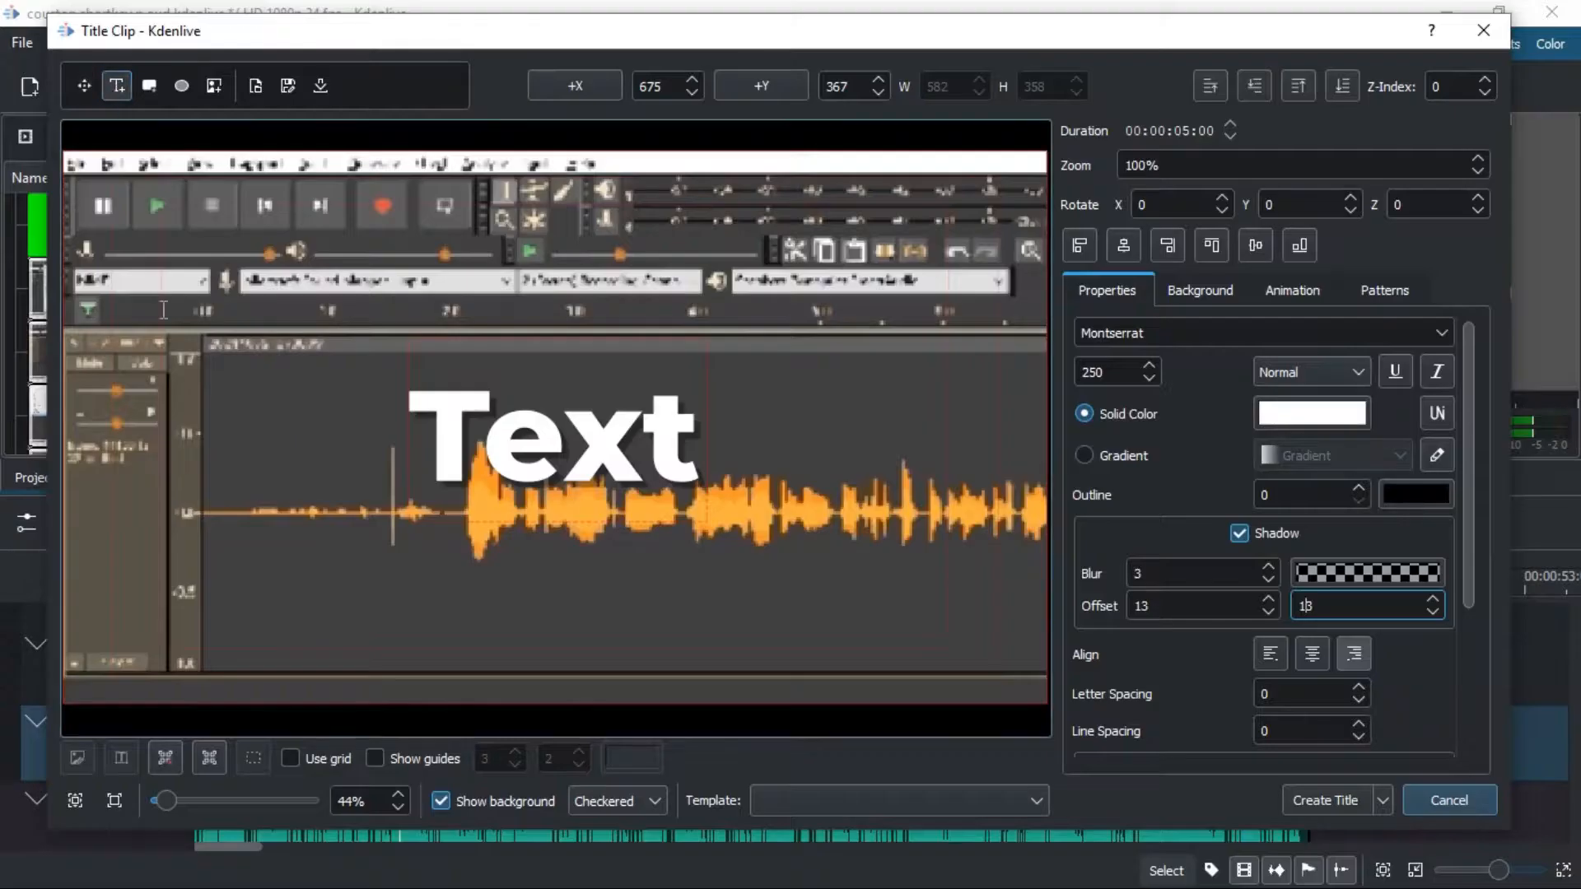
pyautogui.click(250, 414)
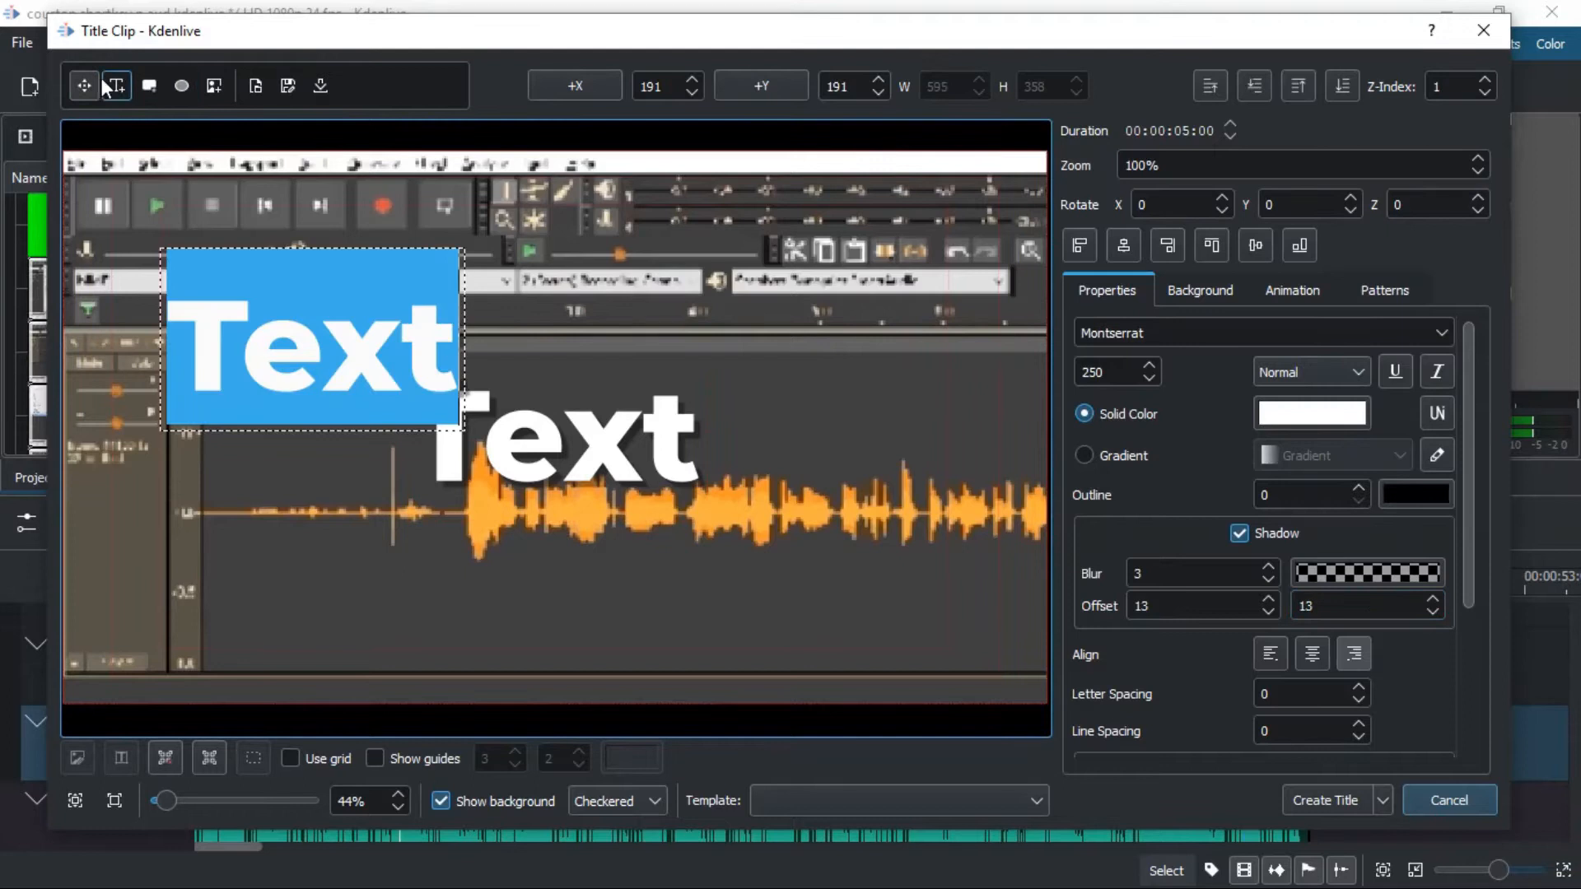
pyautogui.click(683, 215)
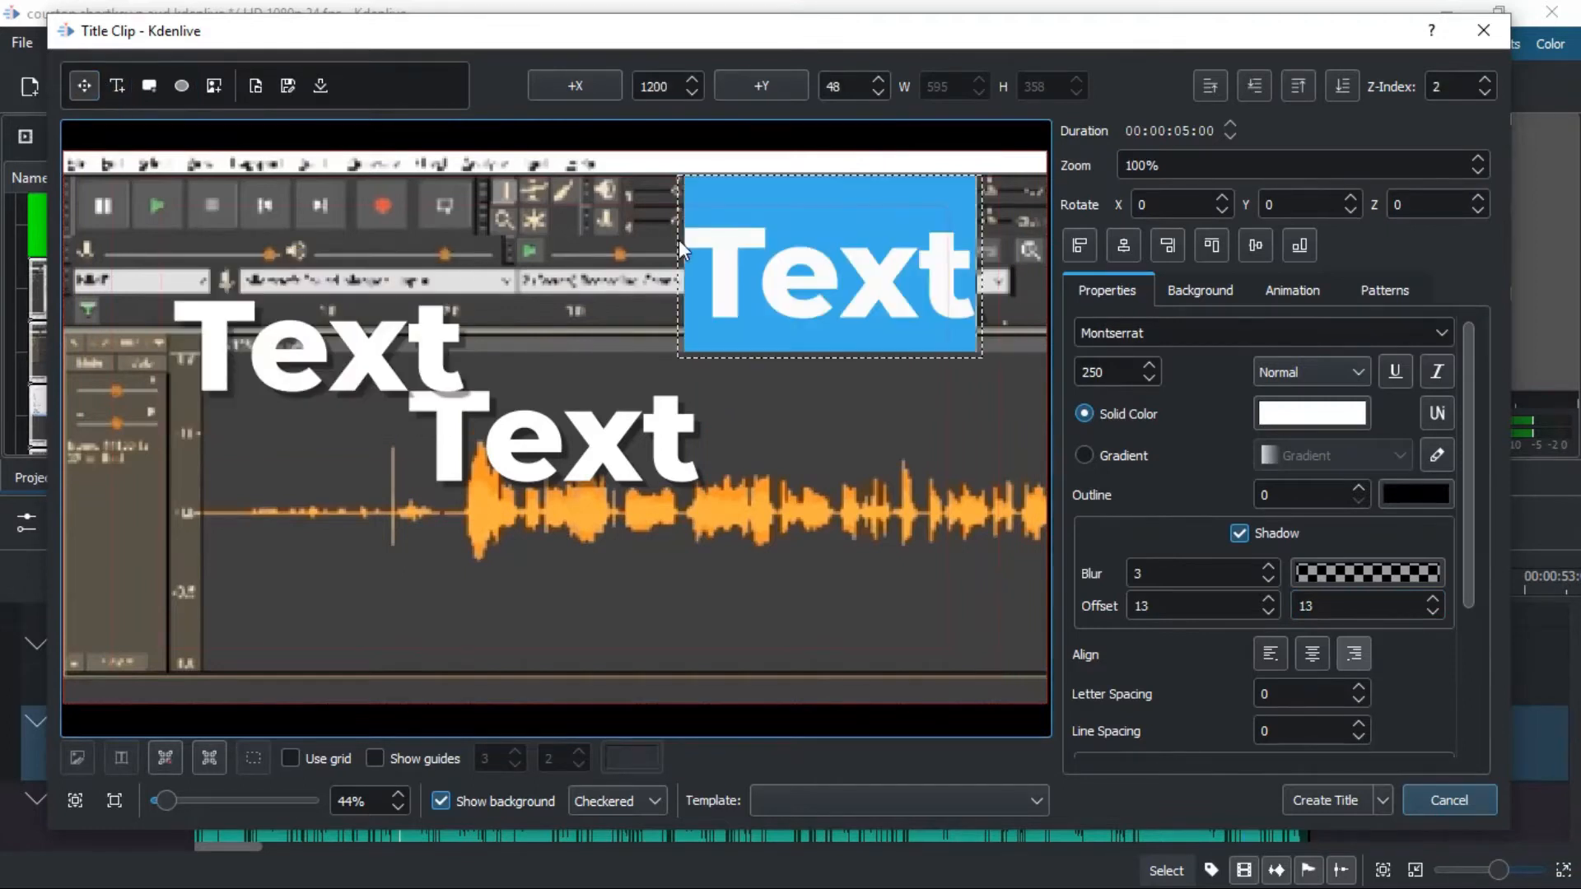
# Step: Draw a black rectangle about 660 by 229 at about X 172, Y 269, plus a small black ellipse between the texts
pyautogui.click(149, 86)
pyautogui.moveTo(150, 288); pyautogui.dragTo(492, 407)
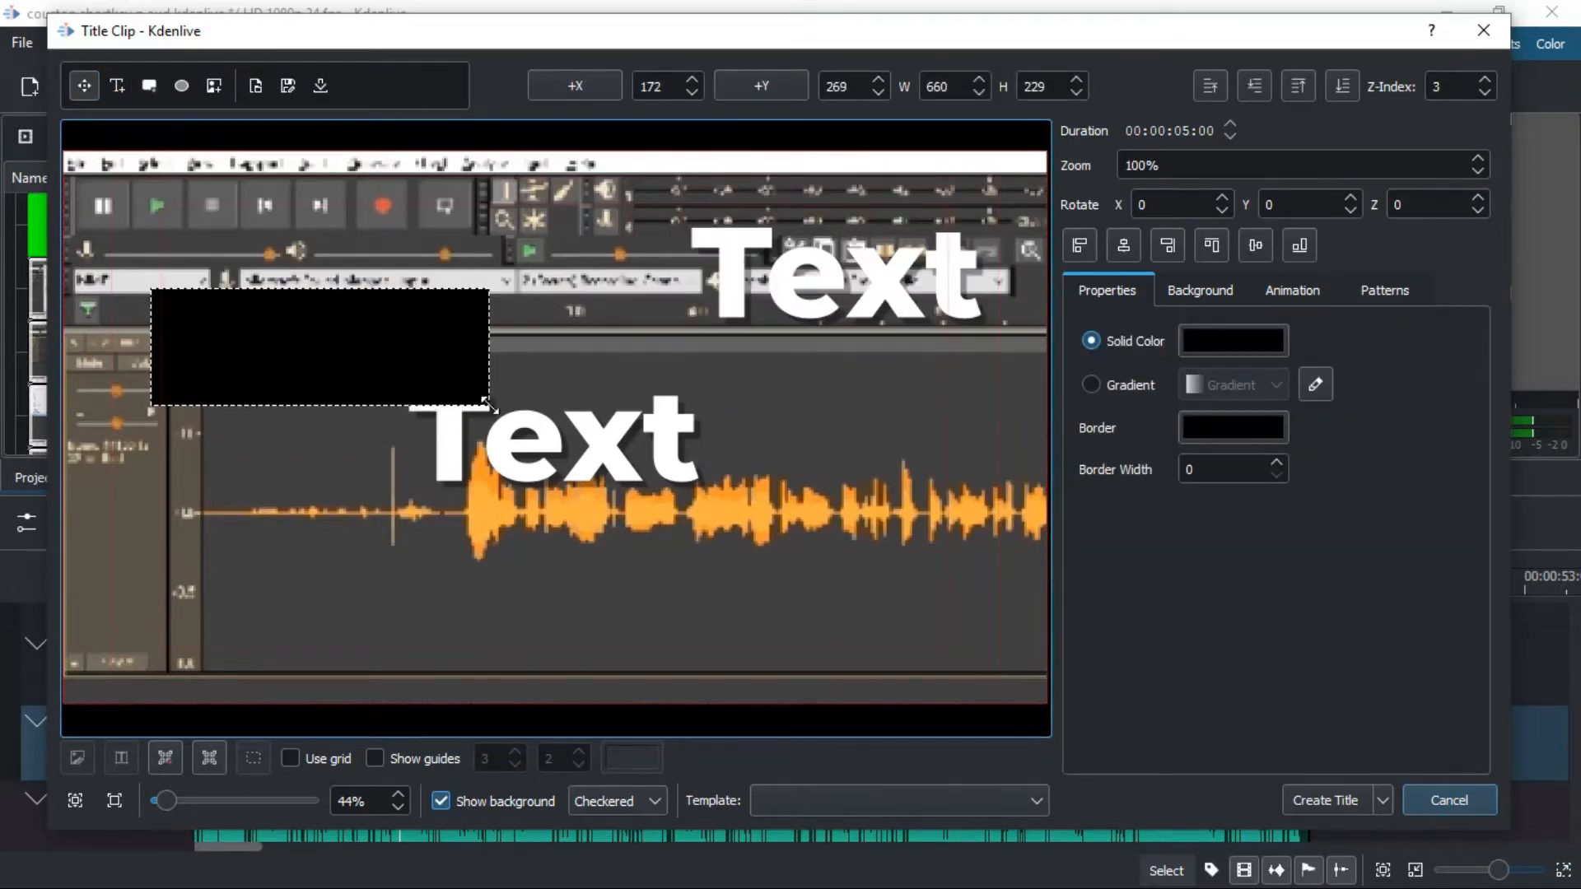
pyautogui.click(181, 85)
pyautogui.moveTo(508, 249); pyautogui.dragTo(573, 292)
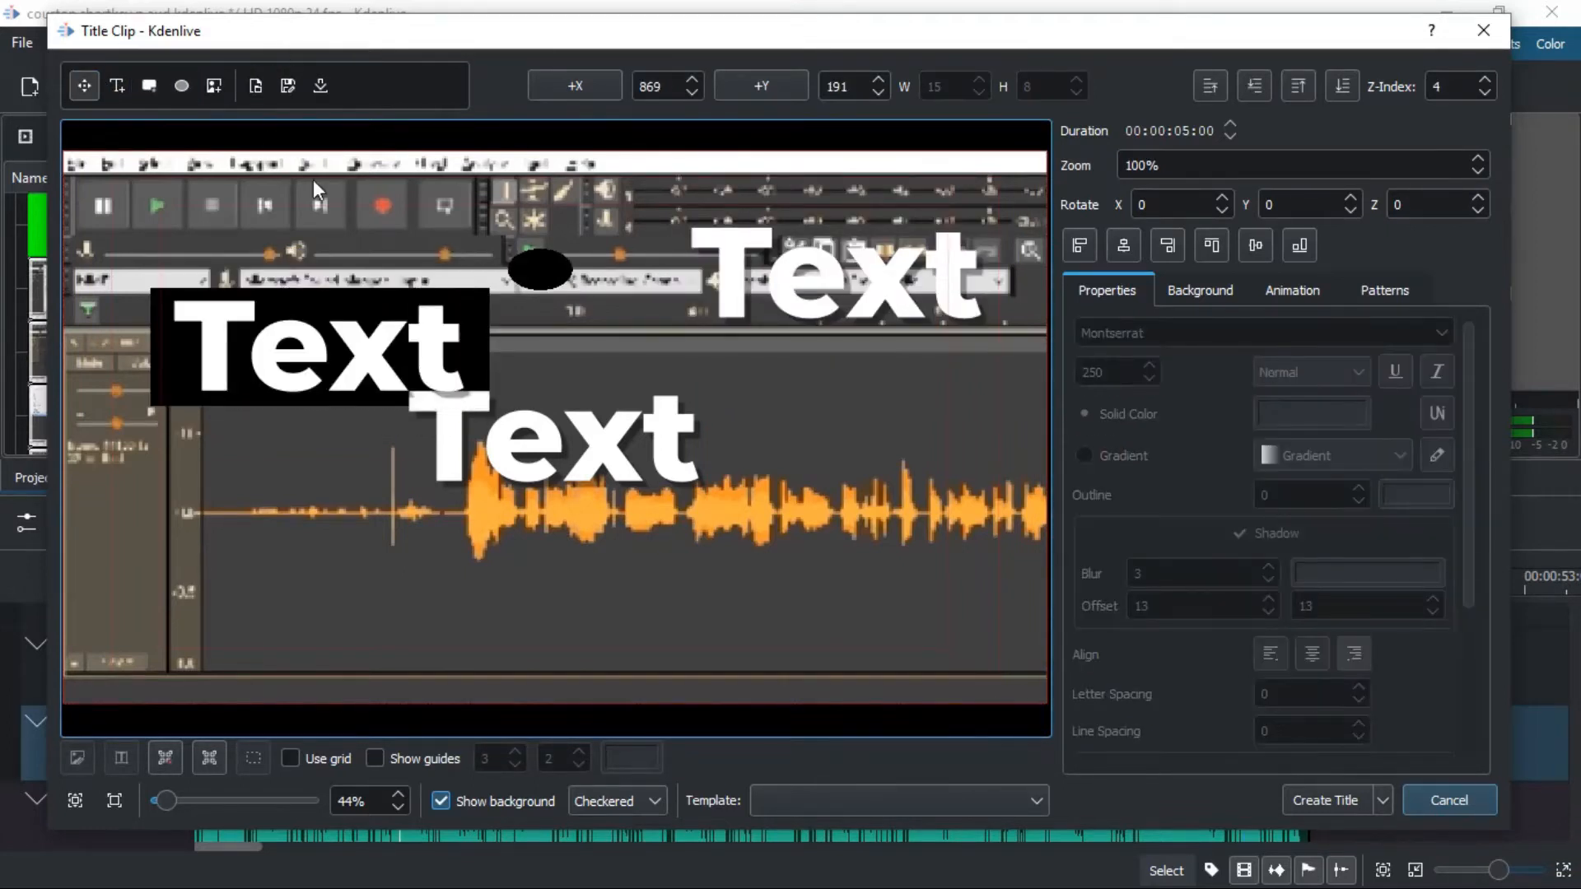
# Step: Add one more sample text above the black rectangle and create the title clip in the project bin
pyautogui.moveTo(413, 249); pyautogui.dragTo(414, 253)
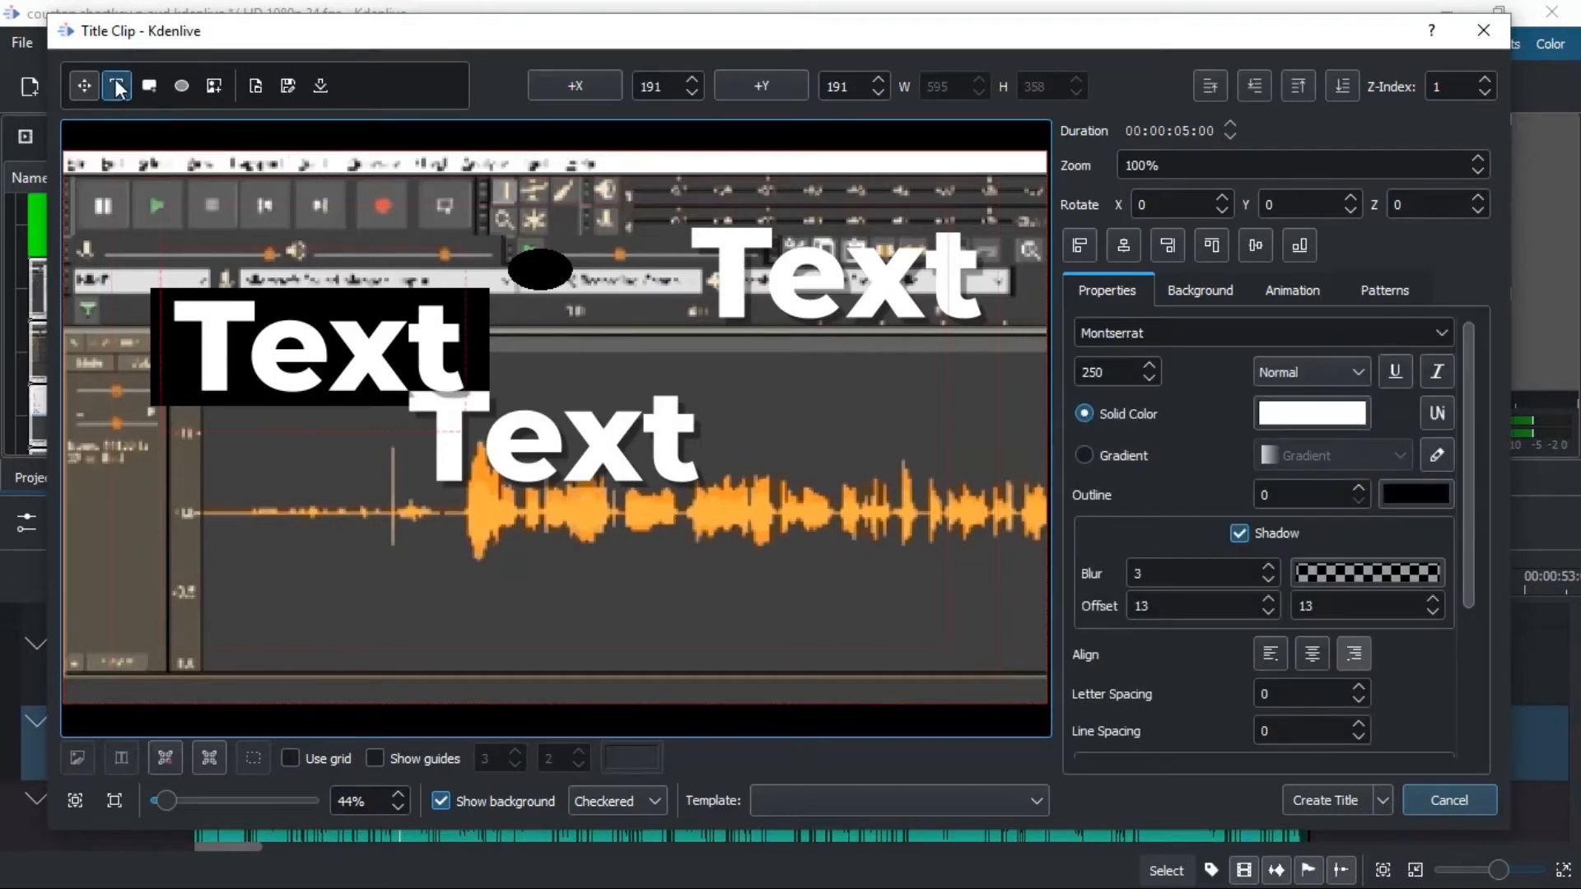
pyautogui.click(117, 86)
pyautogui.click(157, 245)
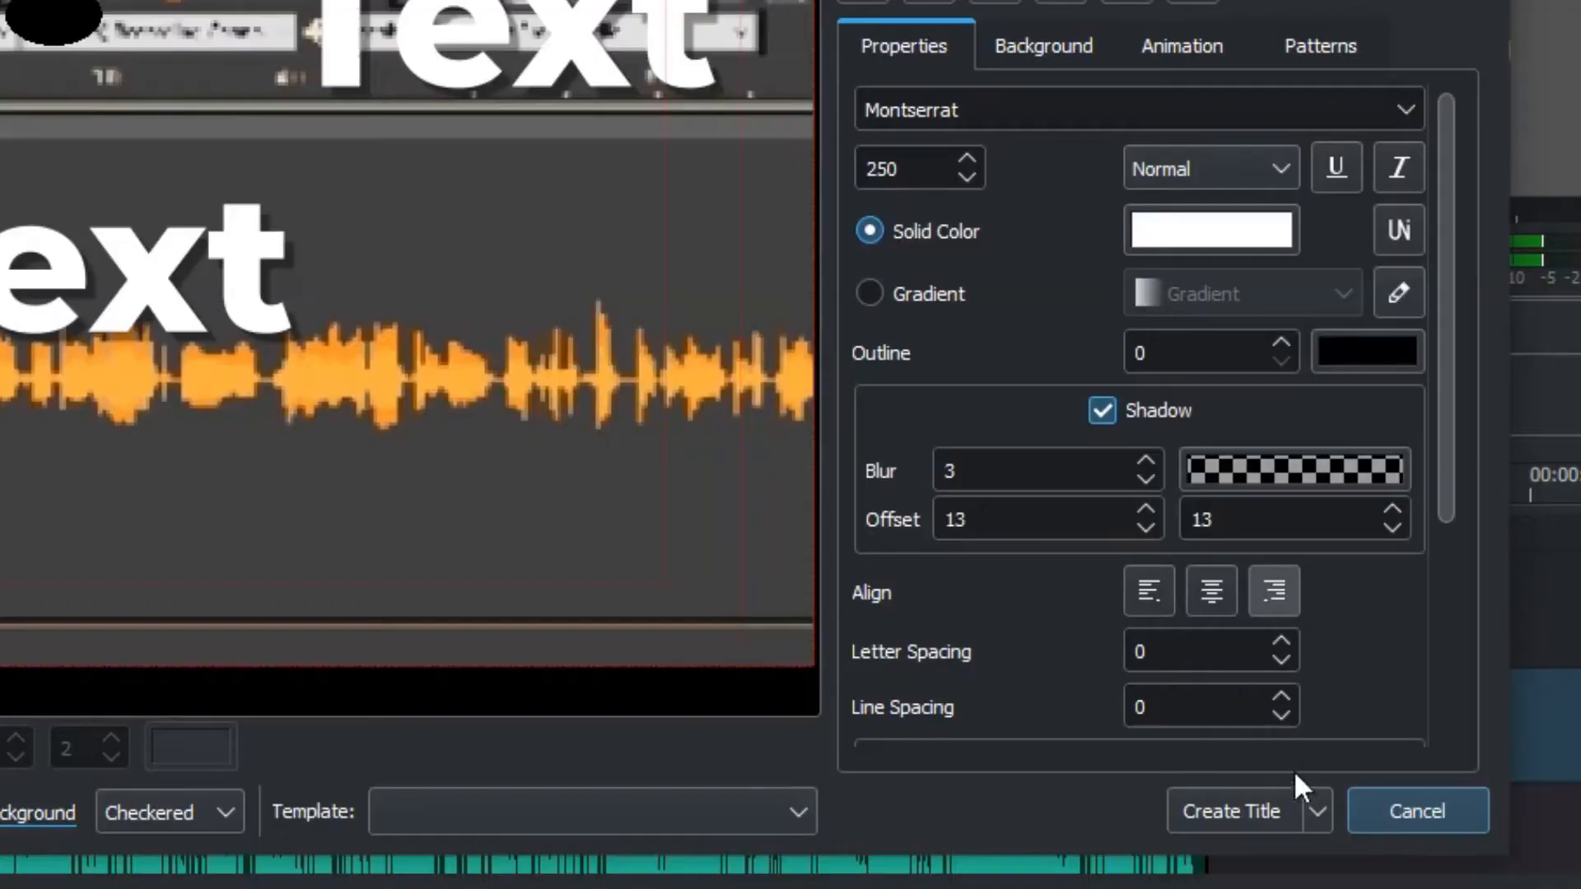
pyautogui.click(1187, 811)
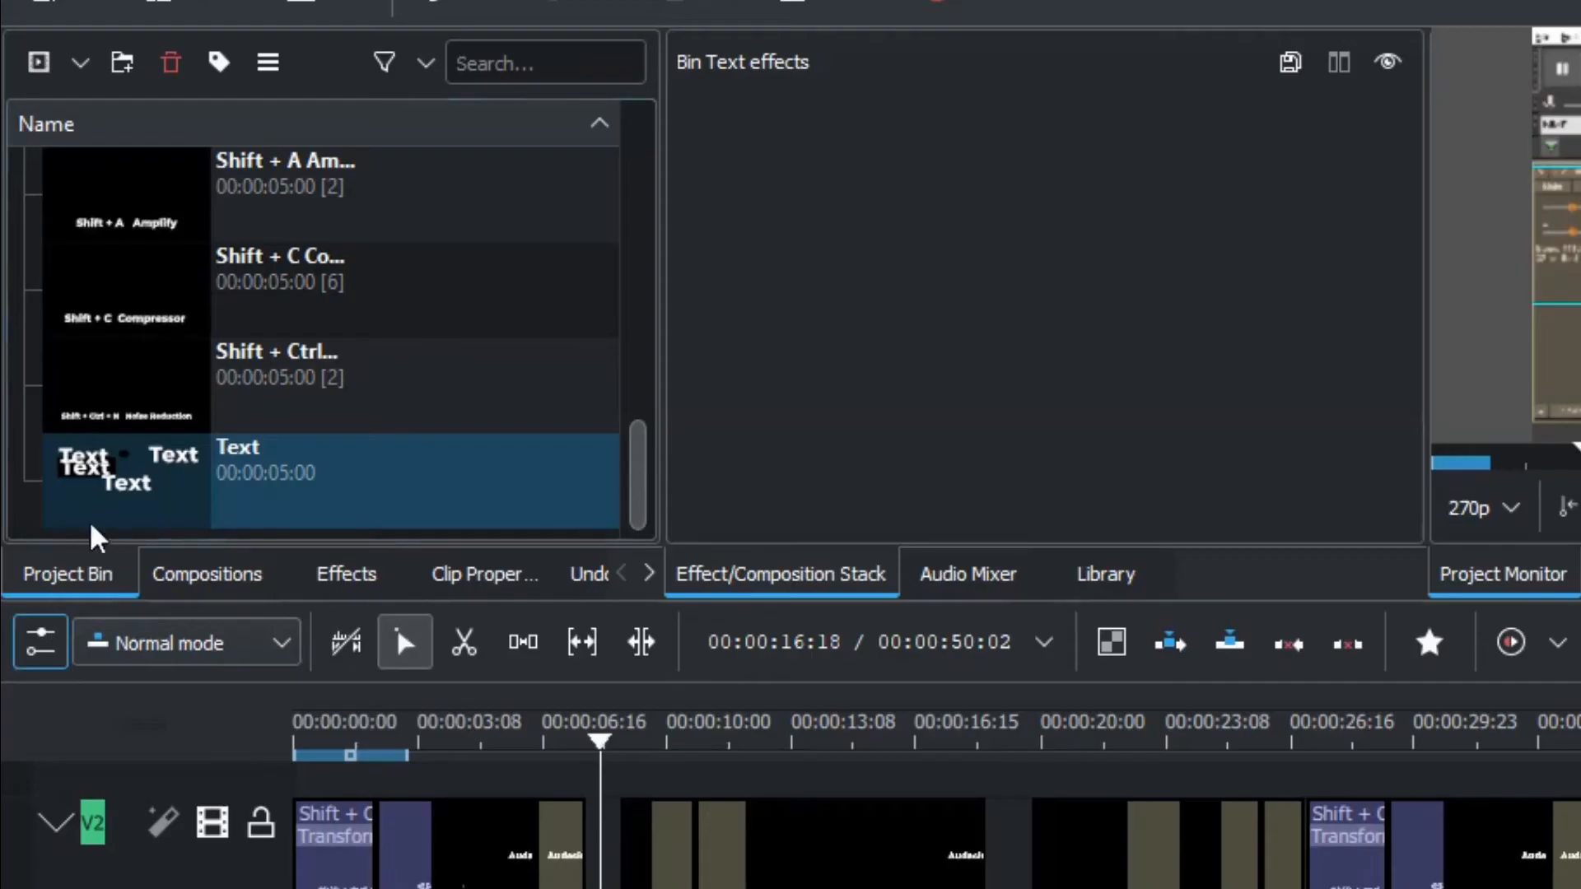
# Step: Browse the available compositions, and look through the effects filtered by video, audio and favorites
pyautogui.click(94, 424)
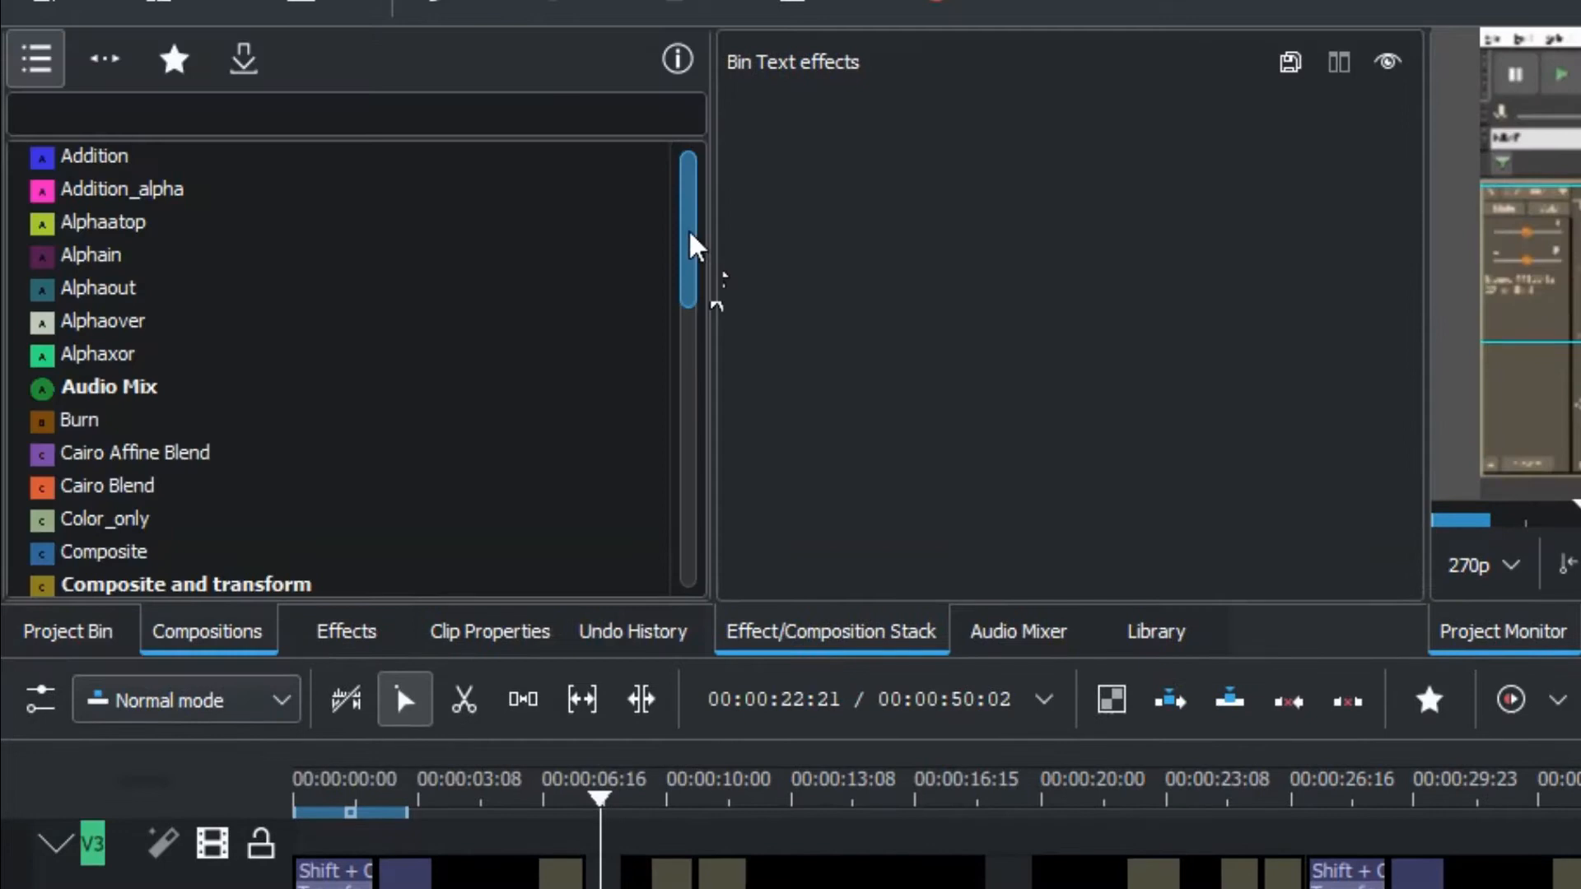
pyautogui.moveTo(695, 247); pyautogui.dragTo(717, 113)
pyautogui.click(307, 630)
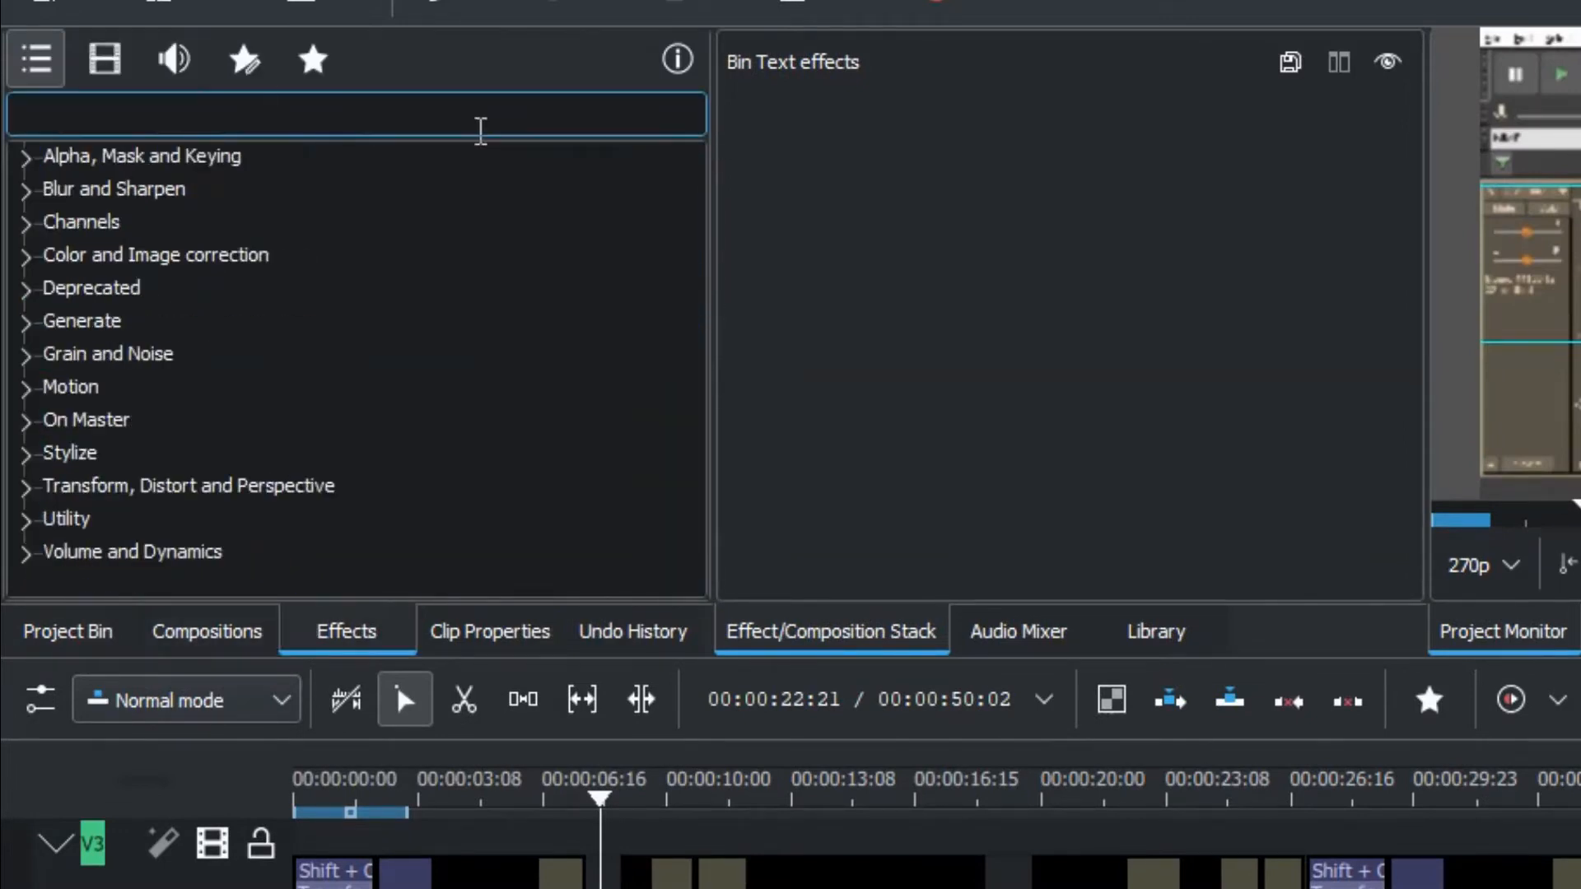
pyautogui.click(104, 57)
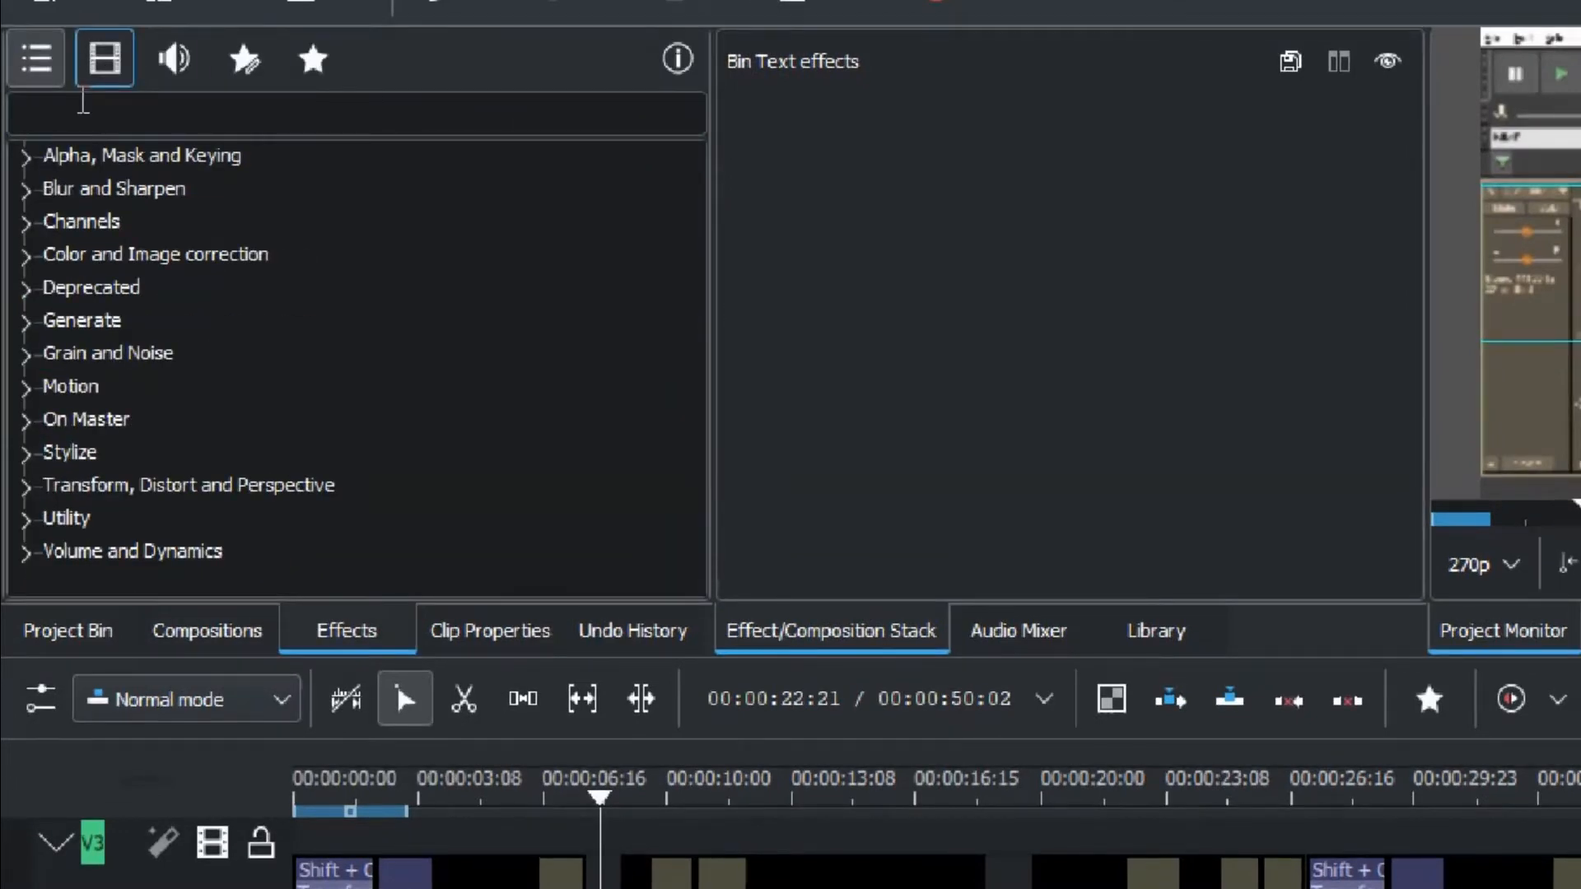
pyautogui.click(168, 70)
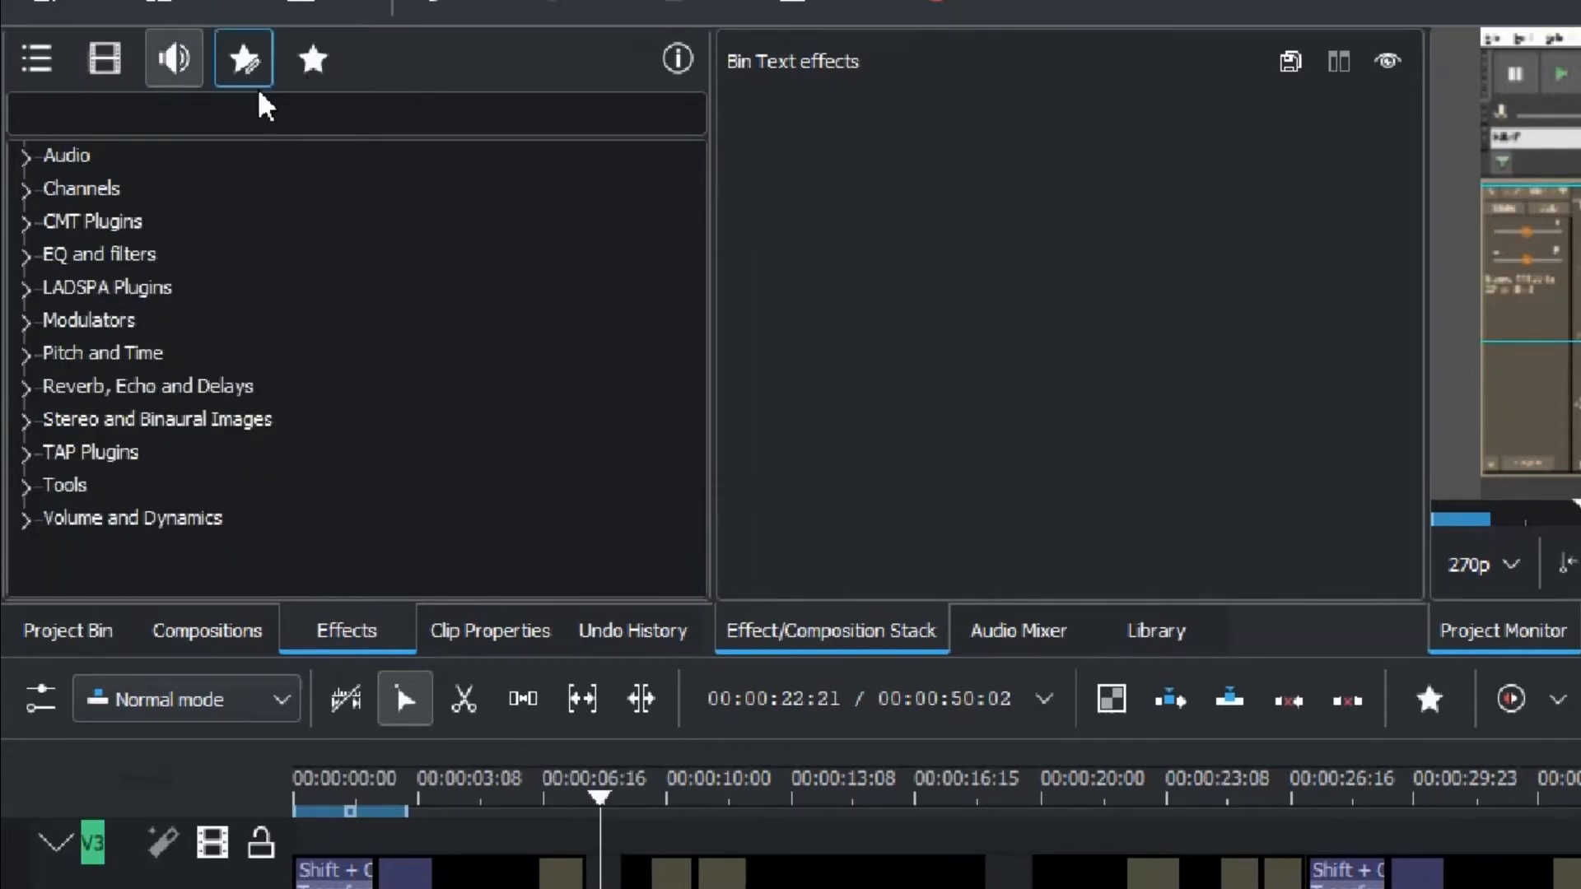
pyautogui.click(308, 71)
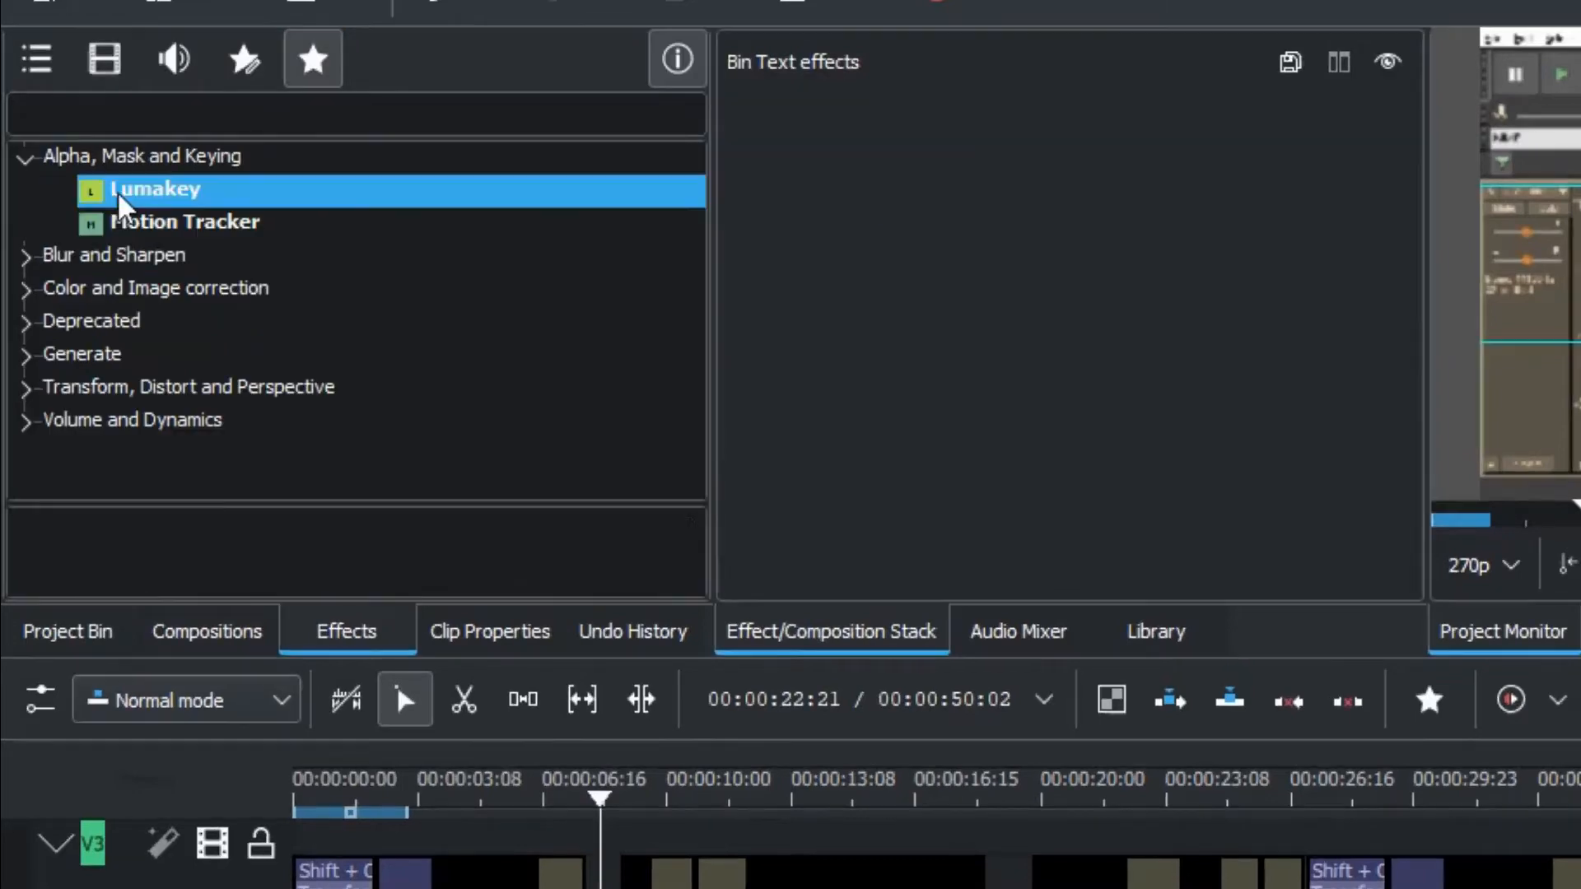
# Step: Read the descriptions of the favorite effects Lumakey and Motion Tracker in the Alpha, Mask and Keying category
pyautogui.click(120, 196)
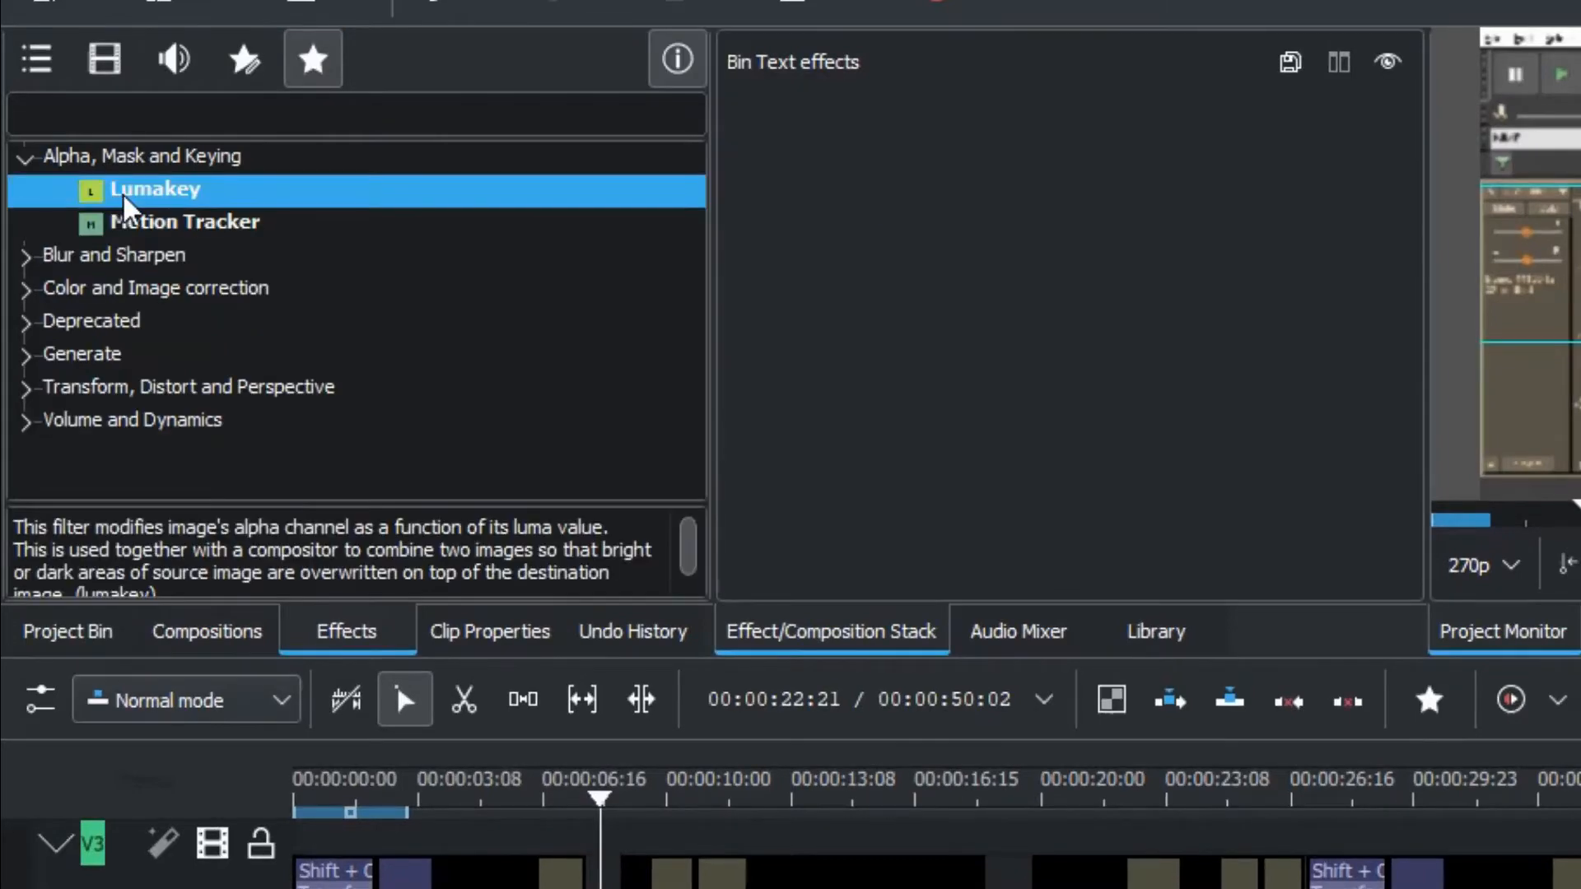
pyautogui.moveTo(675, 555)
pyautogui.mouseDown()
pyautogui.moveTo(675, 596)
pyautogui.moveTo(690, 542)
pyautogui.mouseUp()
pyautogui.click(99, 222)
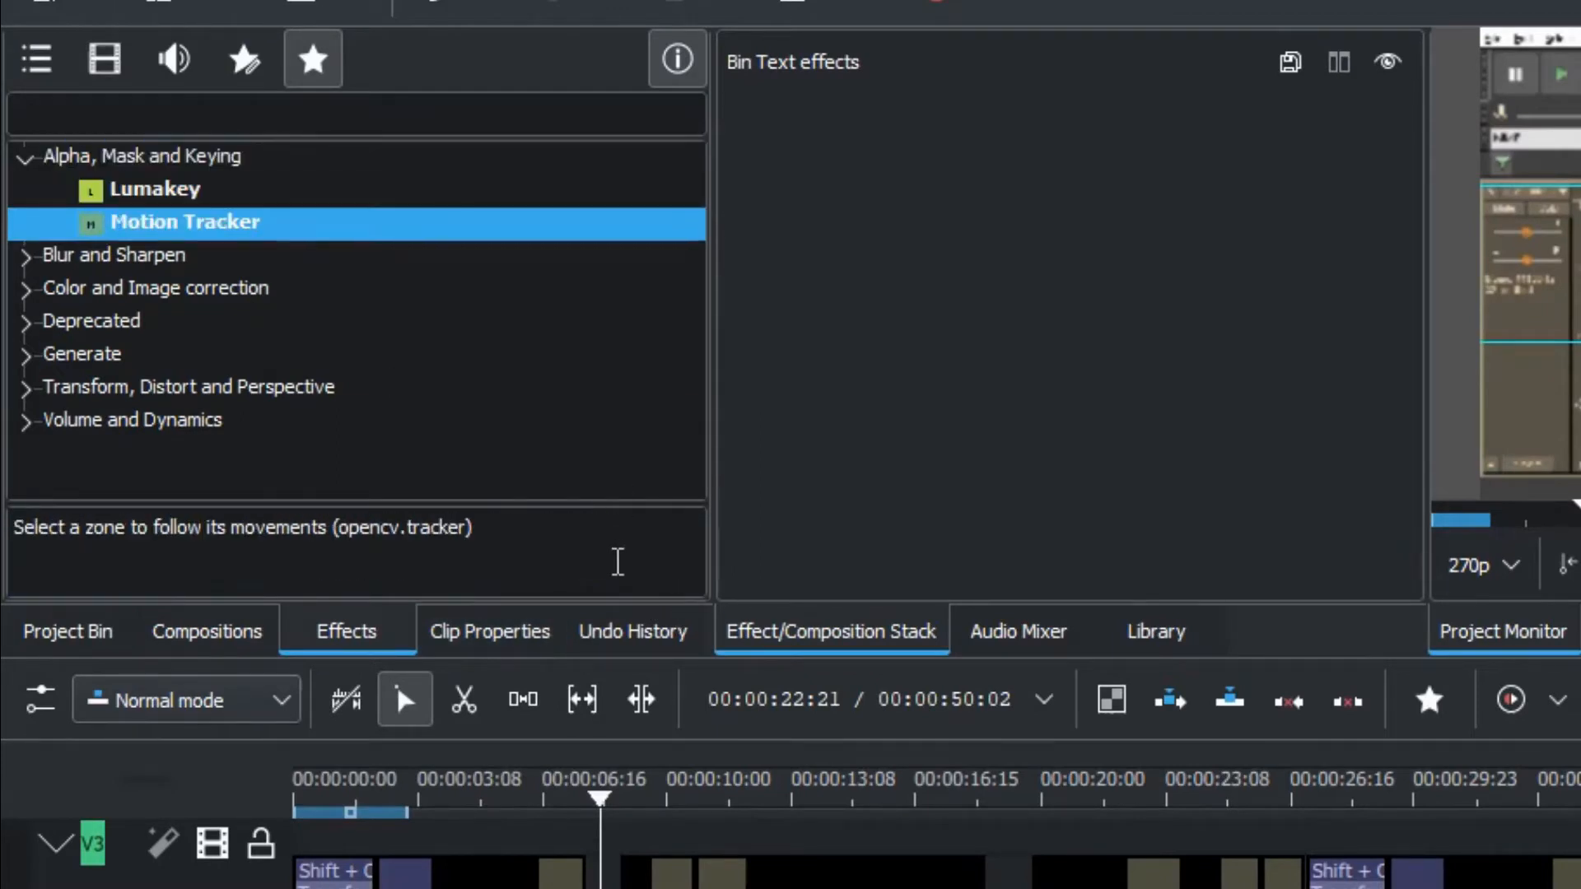
pyautogui.moveTo(474, 530); pyautogui.dragTo(54, 525)
pyautogui.click(20, 534)
pyautogui.tripleClick(20, 544)
pyautogui.click(35, 551)
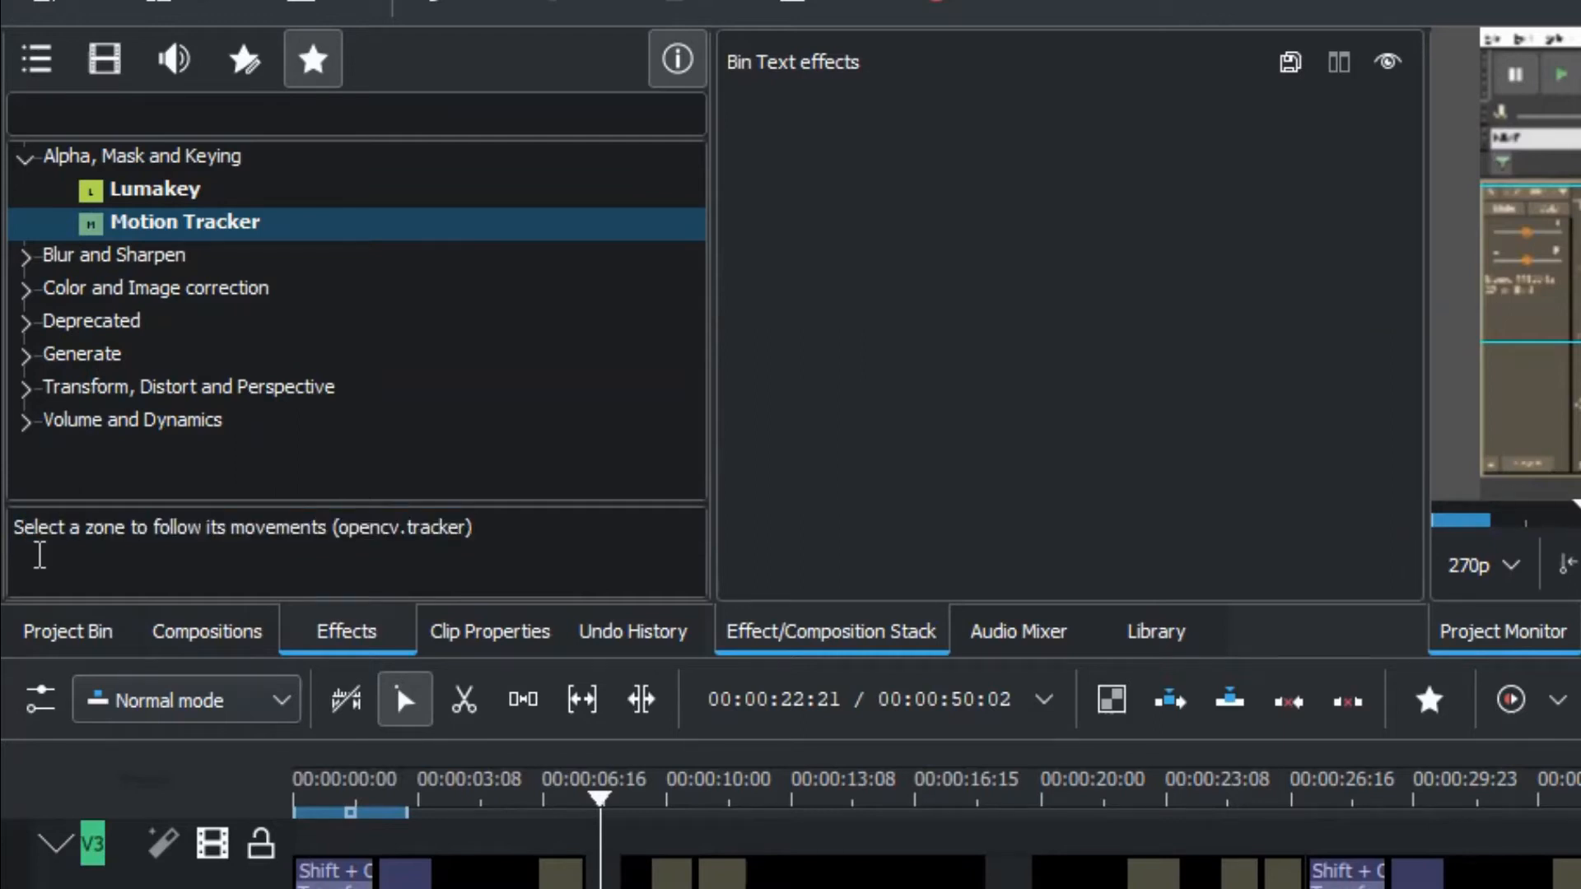
# Step: Hide the effect descriptions, list all effects again and collapse the Alpha, Mask and Keying category
pyautogui.click(105, 59)
pyautogui.click(668, 82)
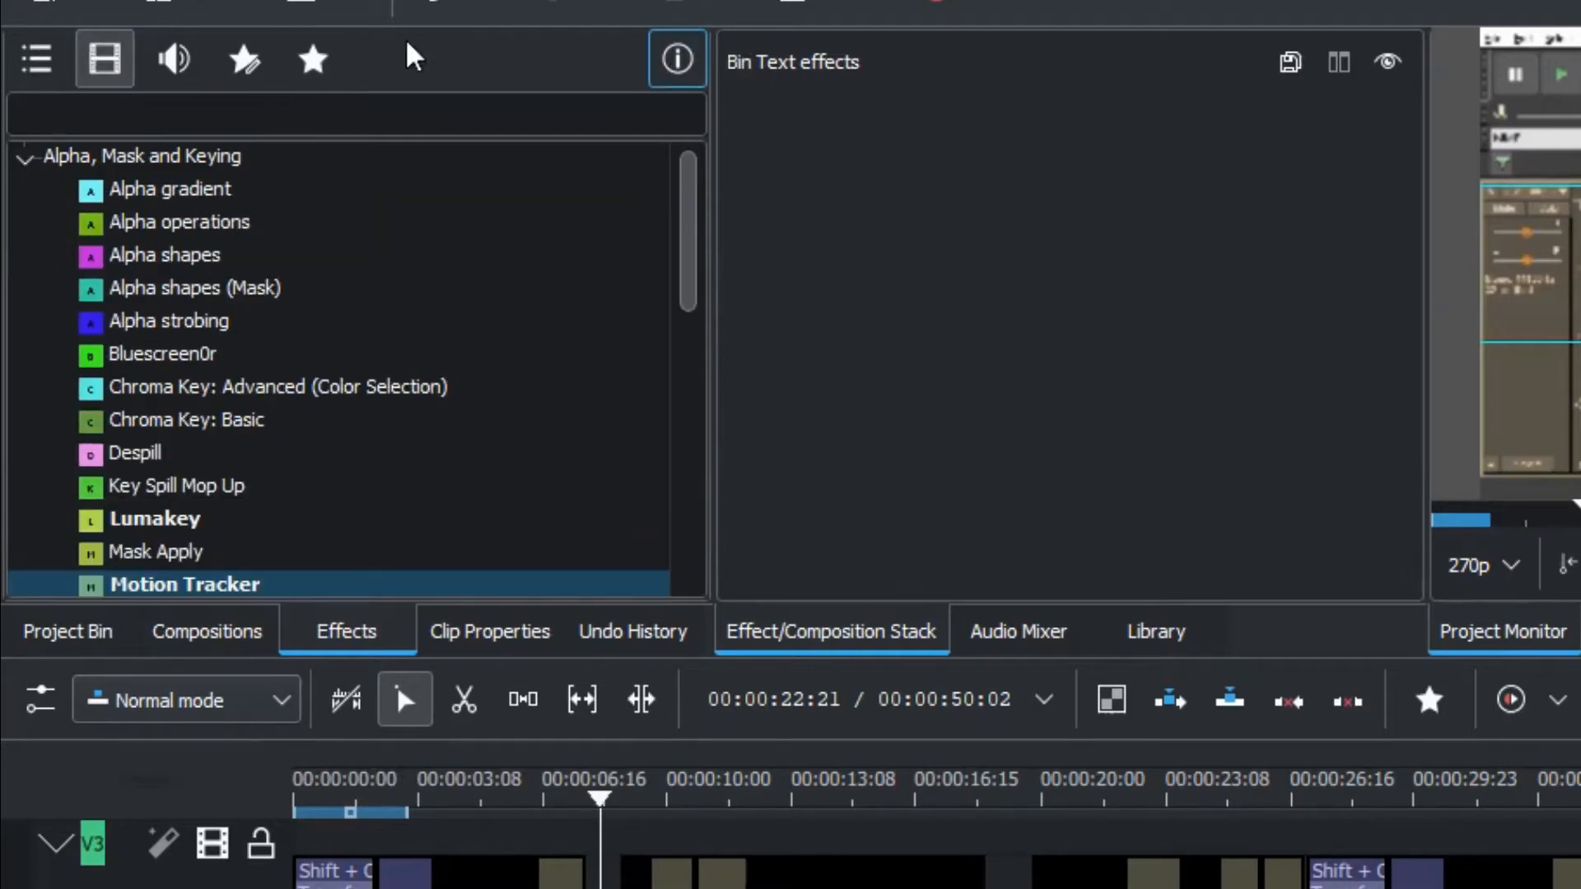
pyautogui.click(38, 58)
pyautogui.click(23, 156)
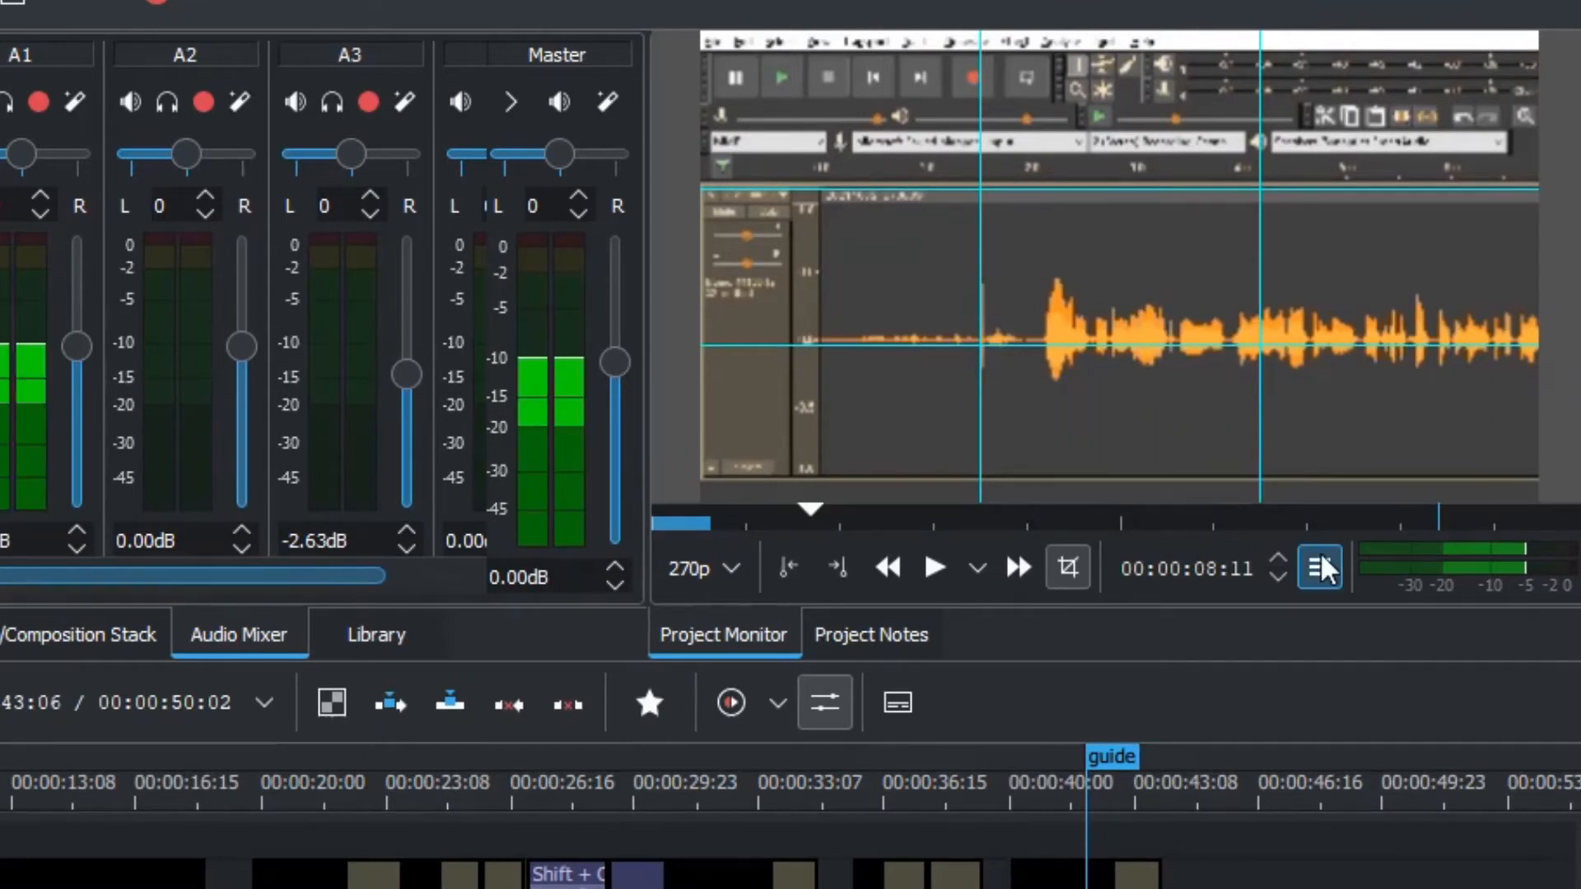
# Step: Adjust the project monitor's playback volume through its monitor options
pyautogui.click(1319, 567)
pyautogui.moveTo(1348, 728)
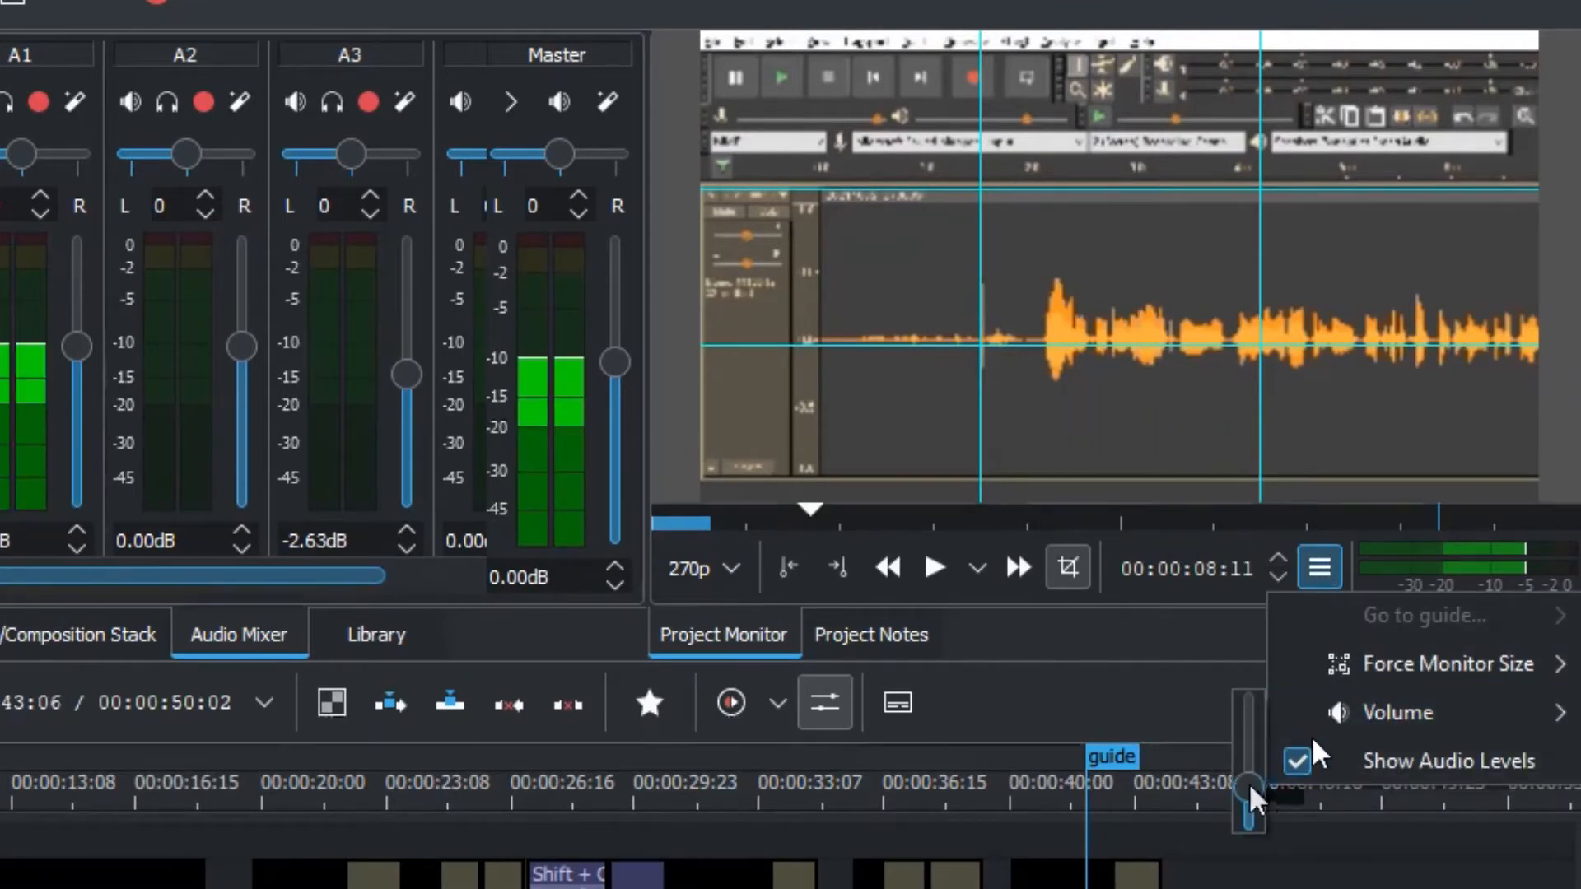
pyautogui.moveTo(1250, 788); pyautogui.dragTo(1263, 715)
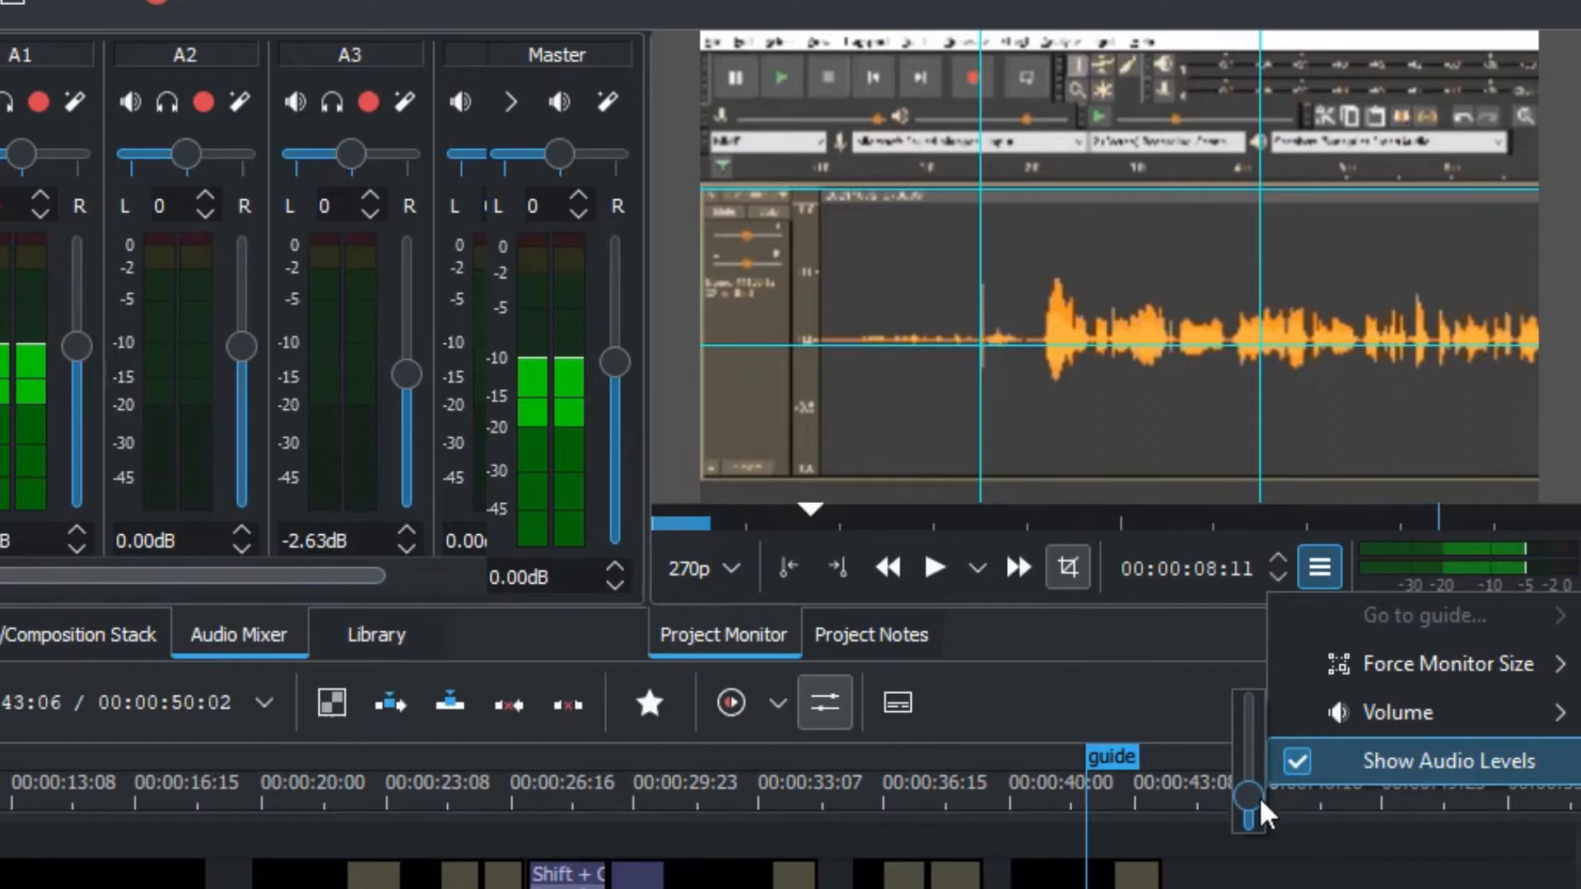
pyautogui.click(1223, 676)
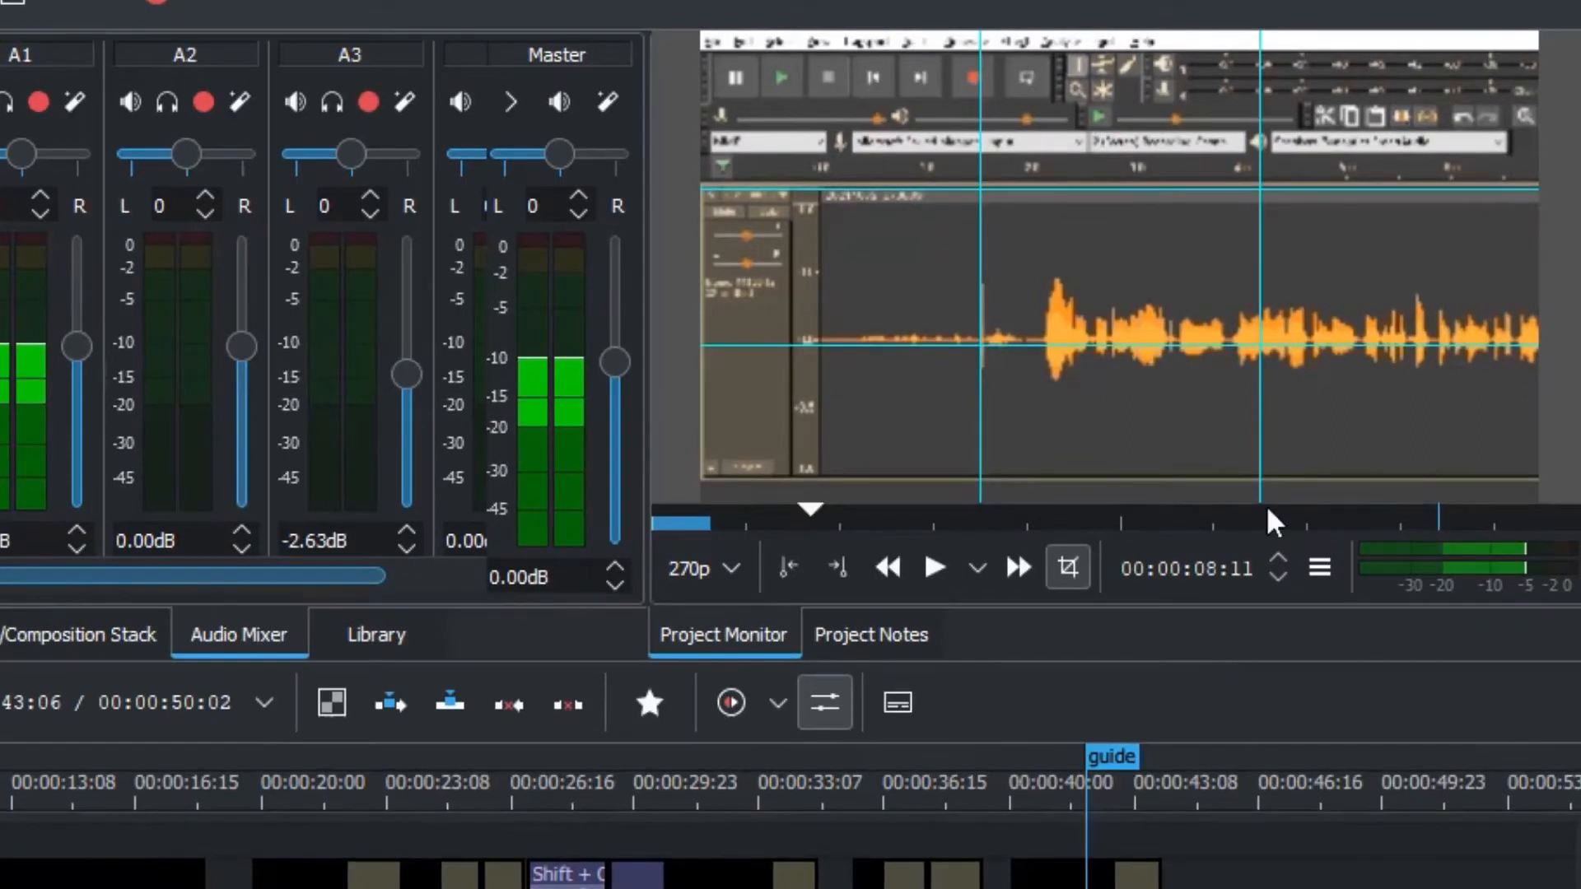
# Step: Cycle through the project monitor's guide overlays and return to the grid with two horizontal and two vertical lines
pyautogui.moveTo(1576, 137)
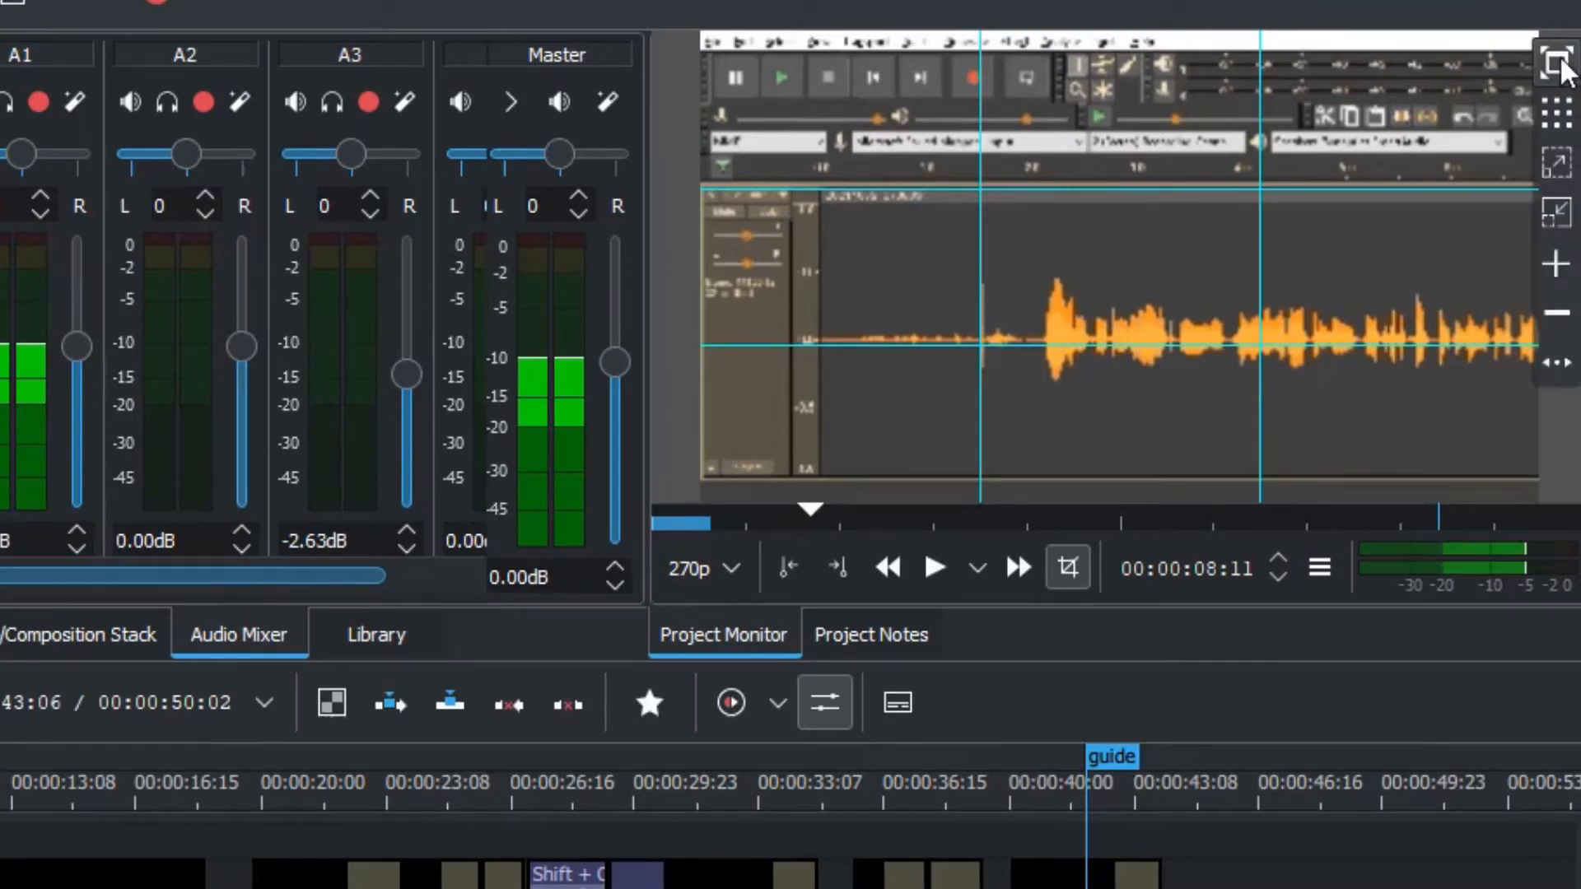
pyautogui.click(1560, 119)
pyautogui.click(1560, 119)
pyautogui.click(1560, 120)
pyautogui.click(1560, 119)
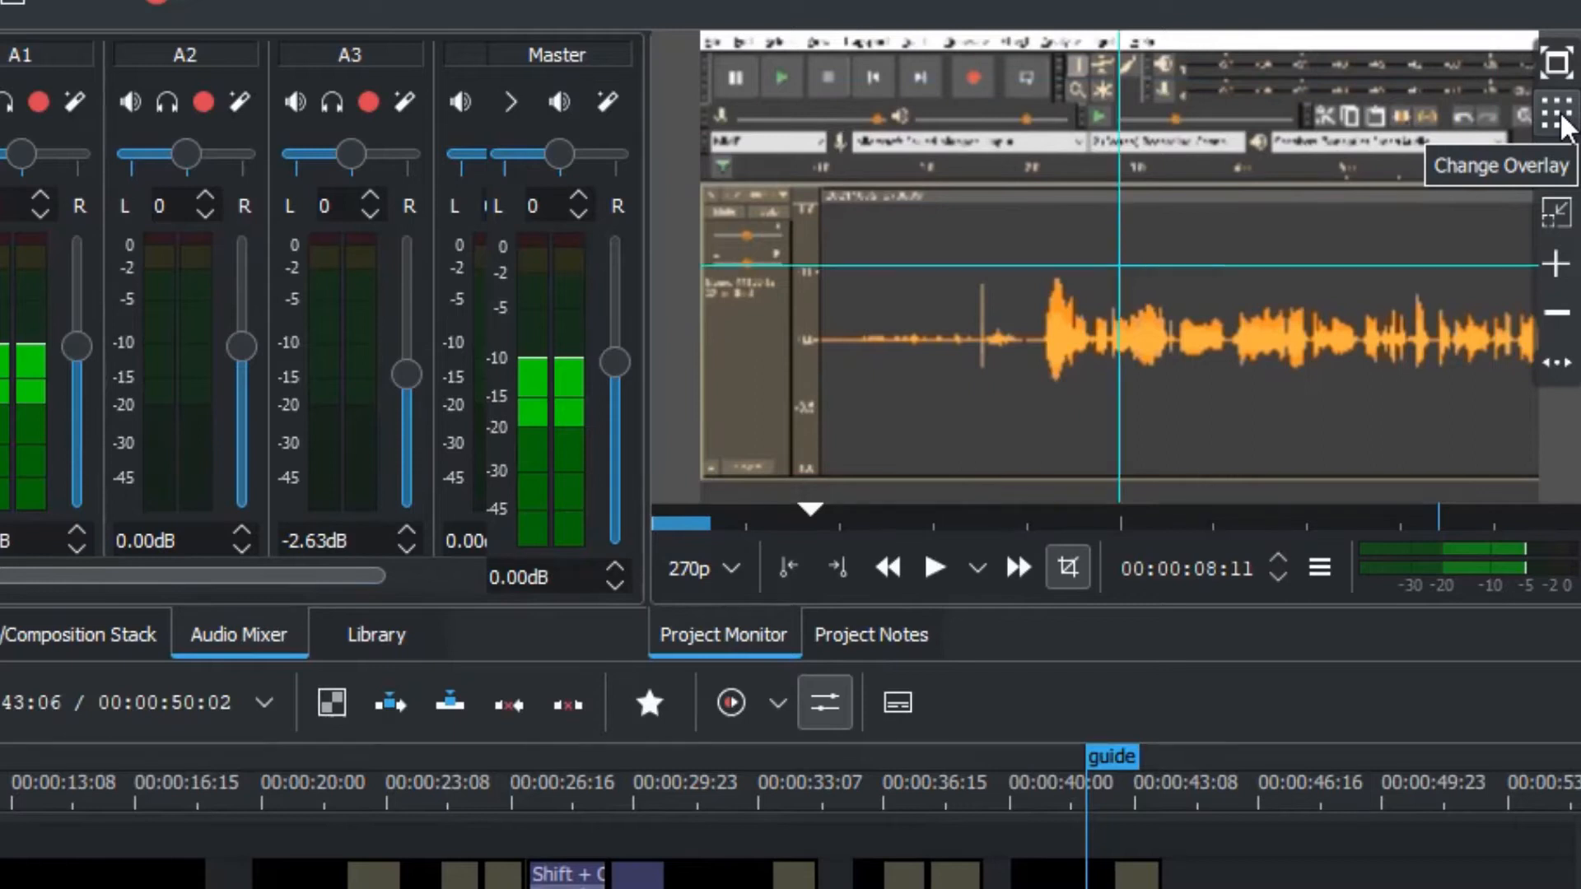
pyautogui.click(1560, 120)
pyautogui.click(1560, 119)
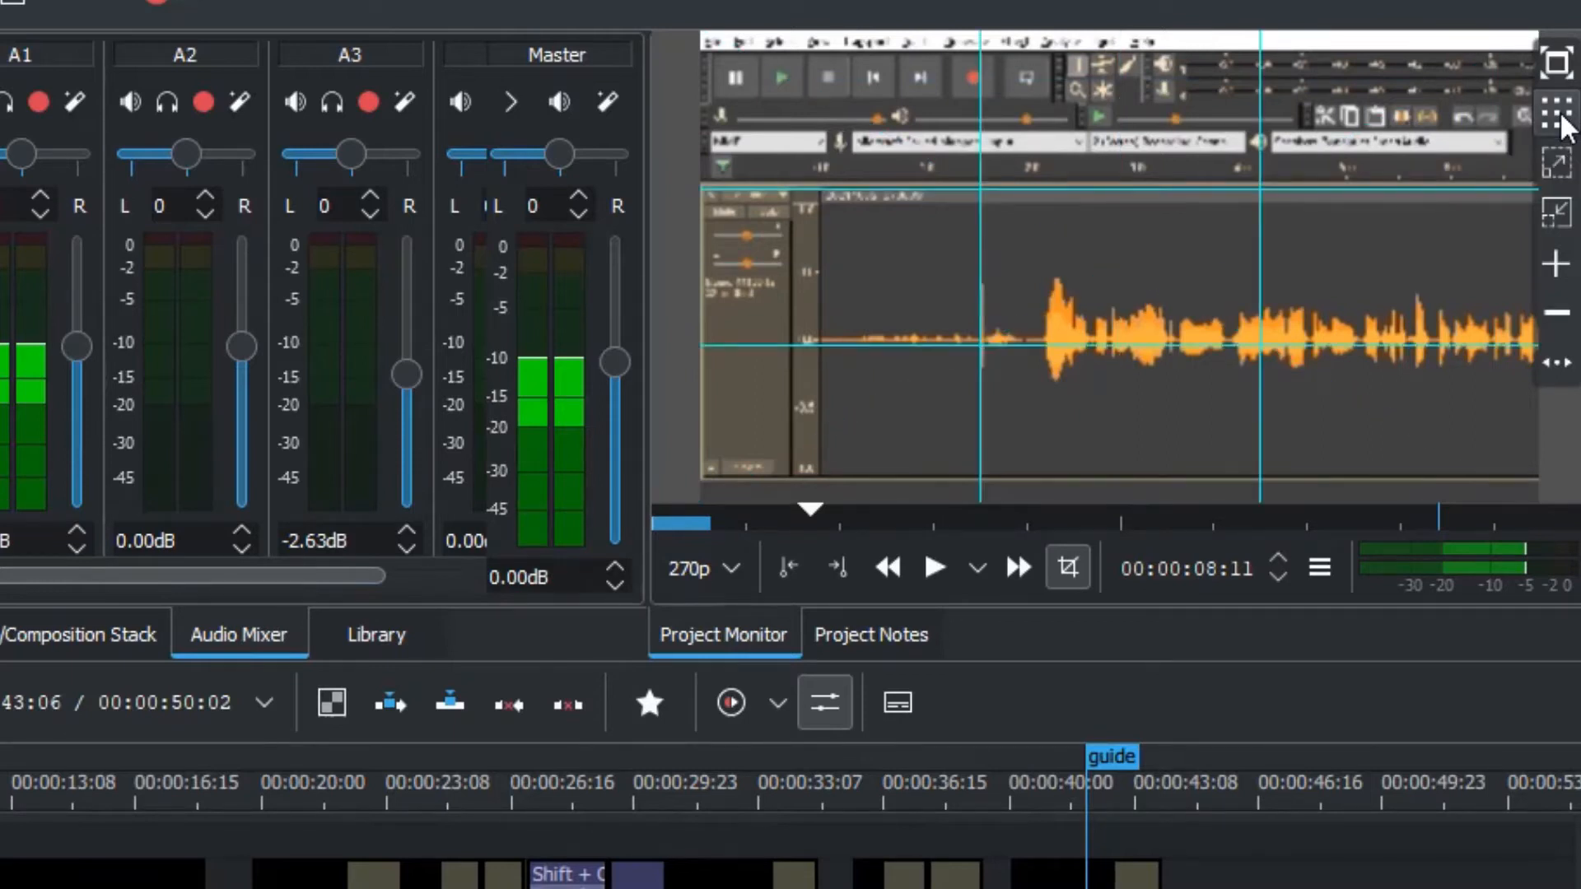
# Step: Try zooming and scrolling the monitor preview, and move the monitor's toolbar to the opposite side and back
pyautogui.click(1558, 165)
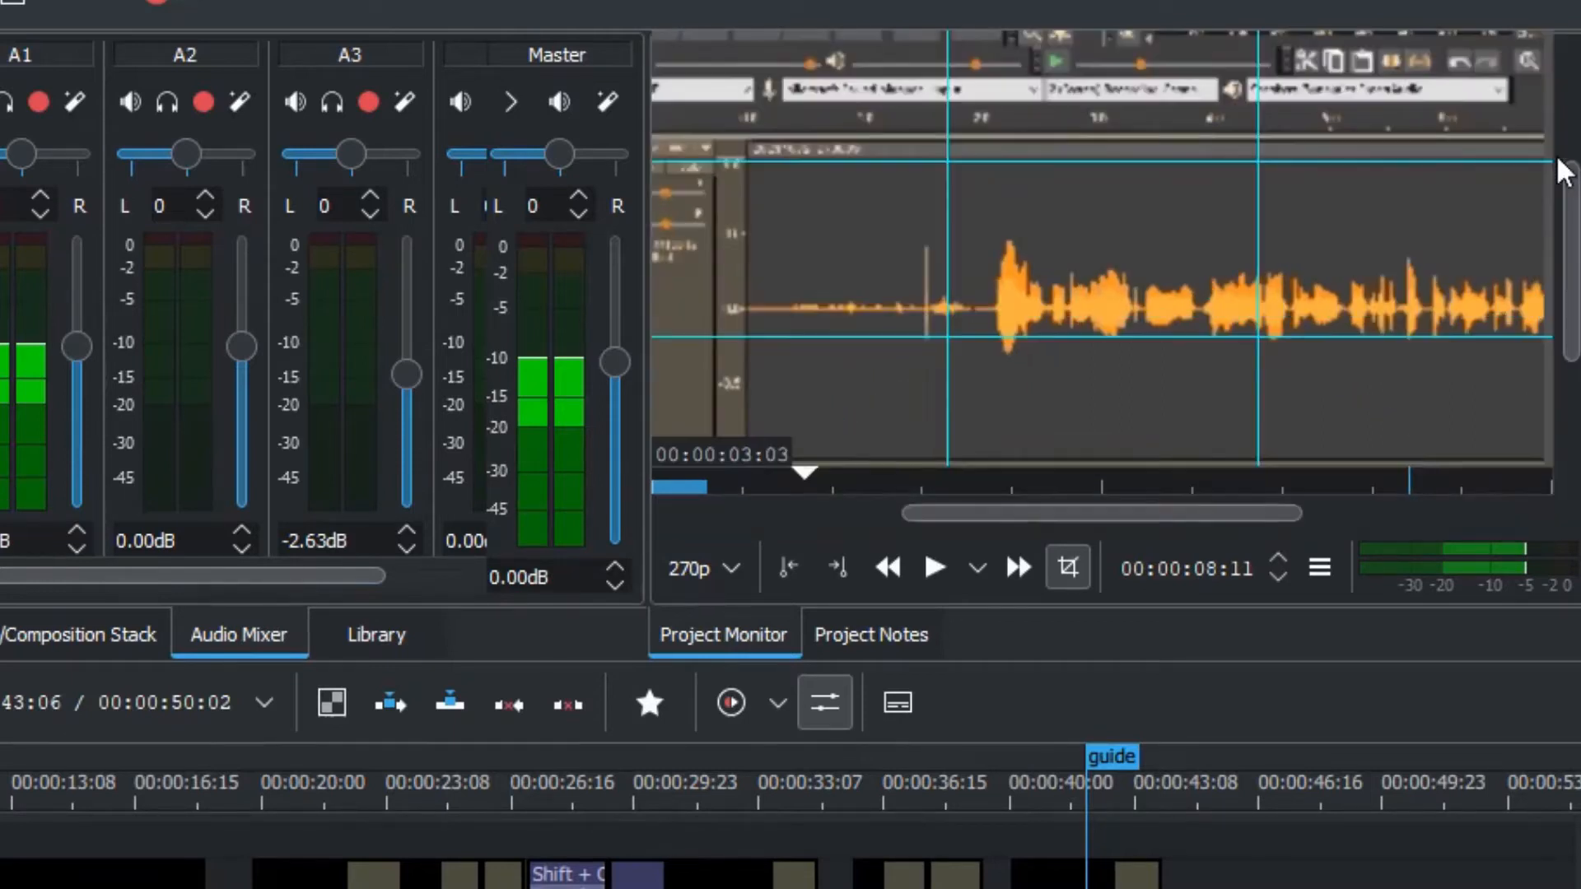
pyautogui.scroll(3, 1564, 173)
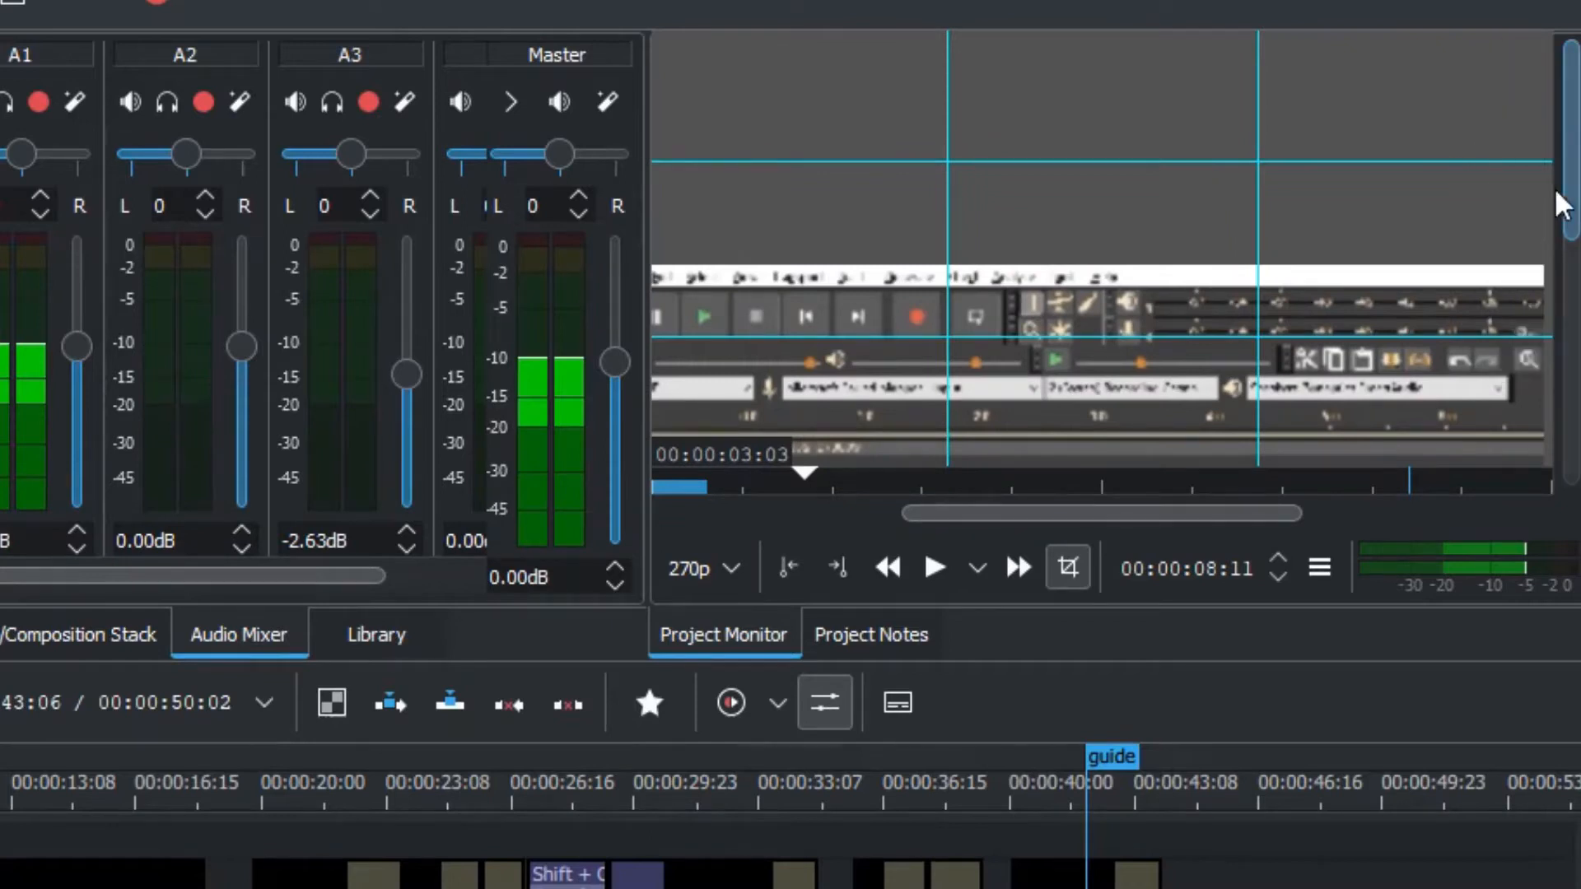
pyautogui.scroll(-3, 1523, 247)
pyautogui.click(1549, 379)
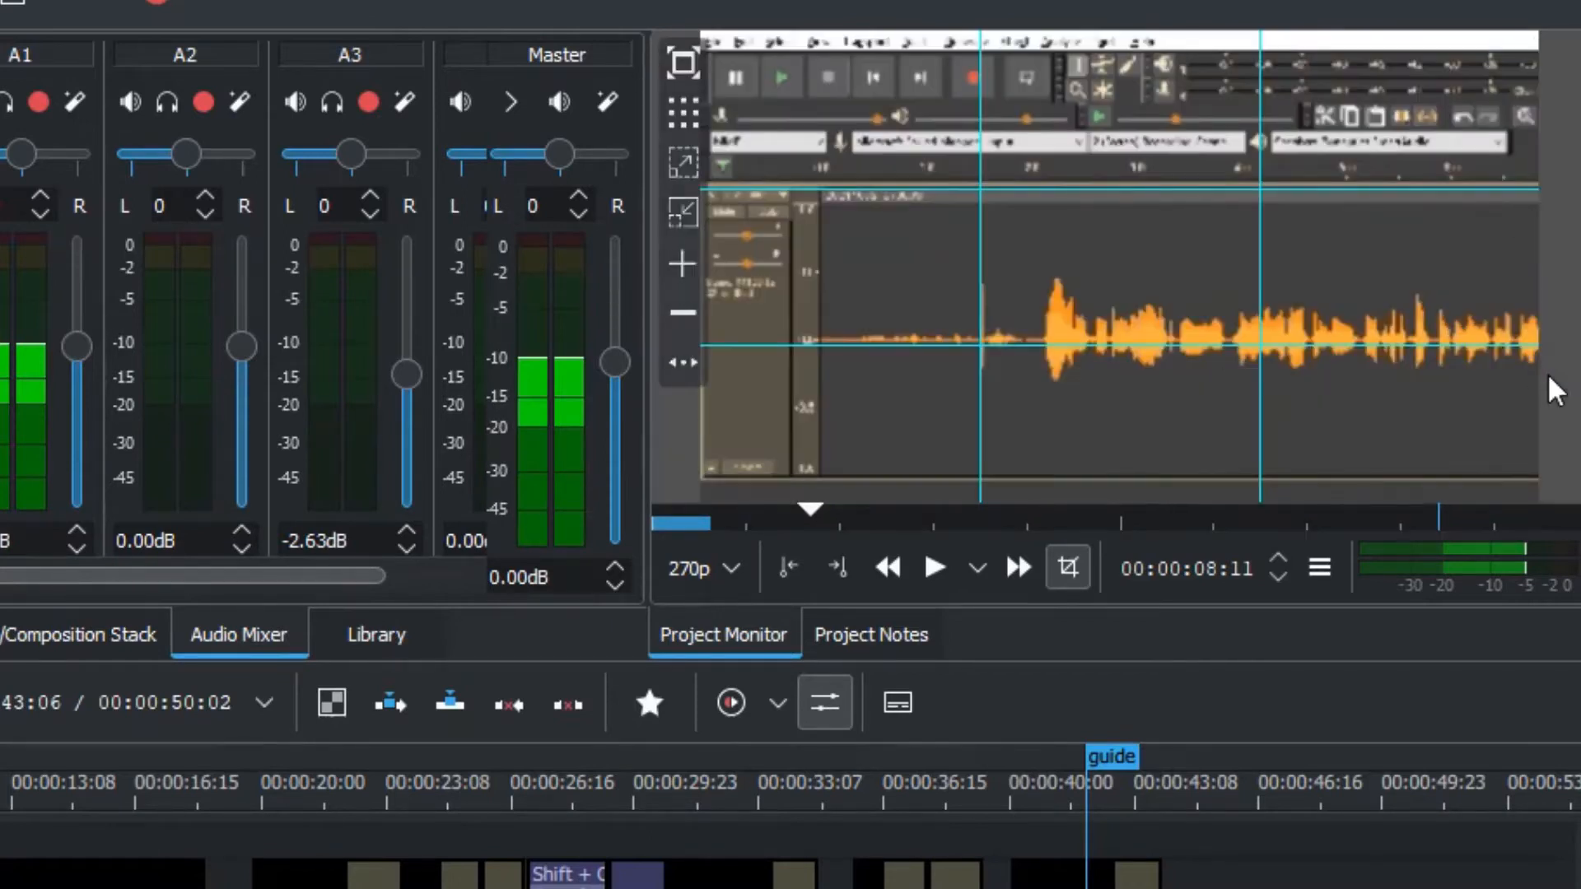
pyautogui.click(683, 363)
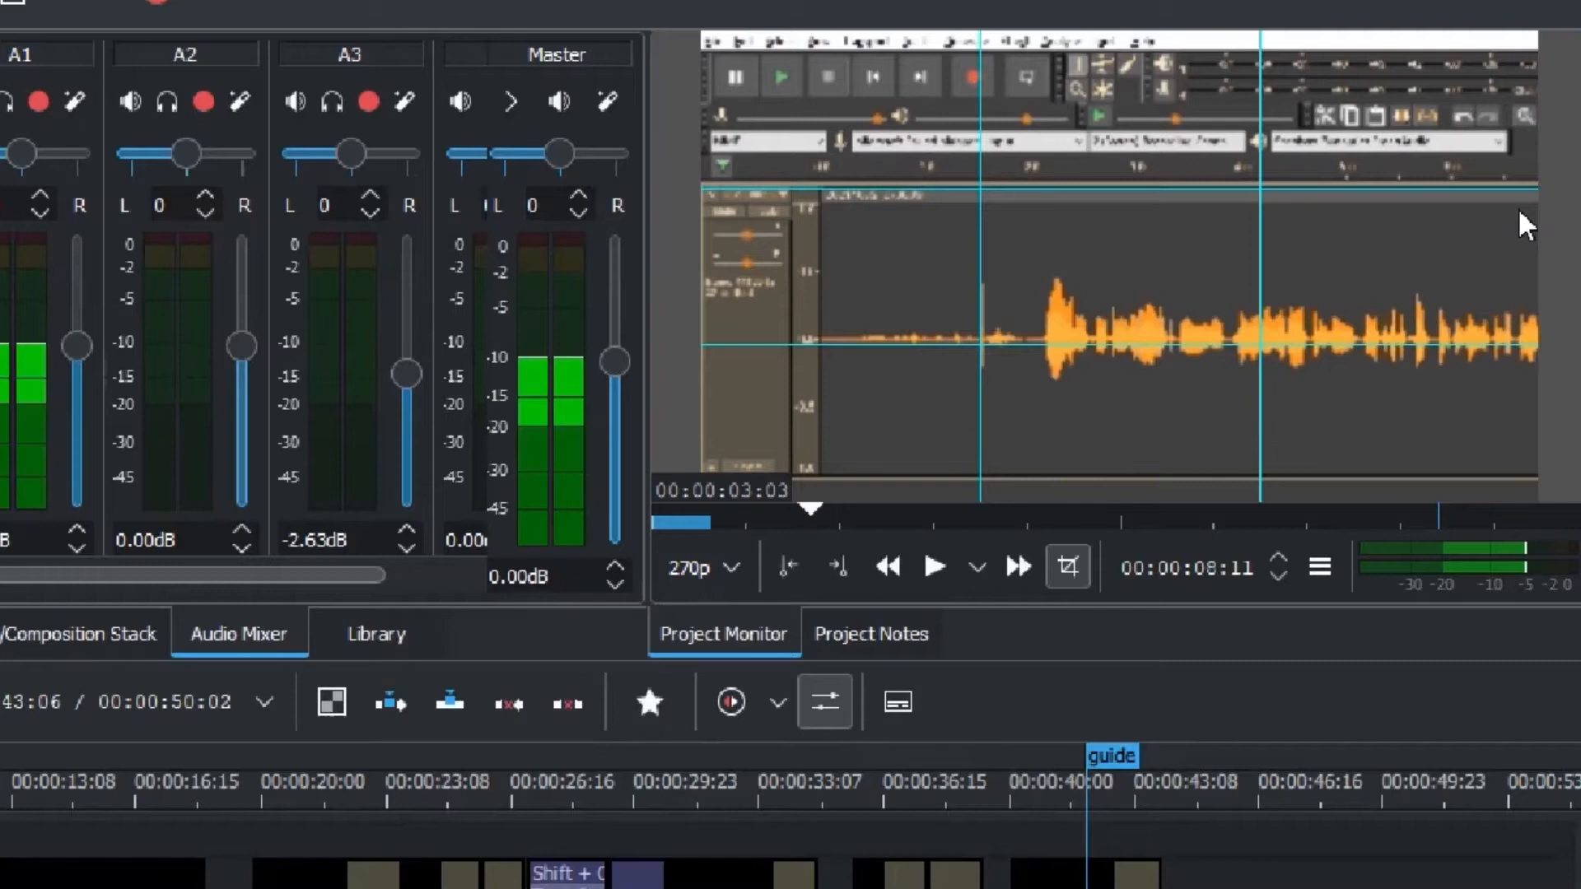
# Step: Extract the monitor's current frame to the project as couston shortkey n aud-f000203.png in the Downloads folder
pyautogui.rightClick(1146, 247)
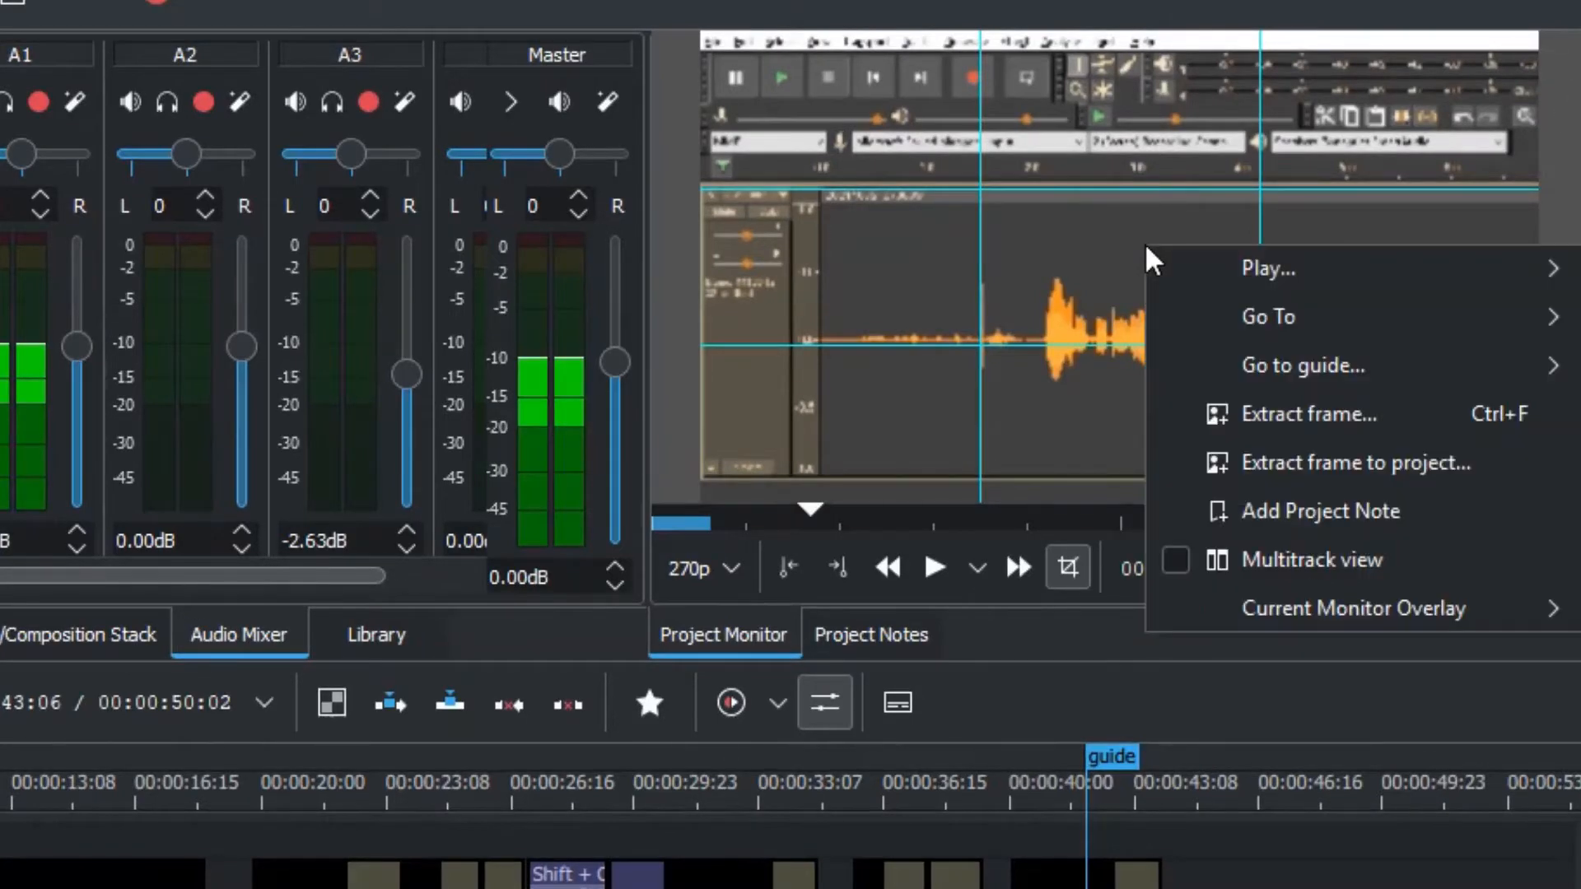
pyautogui.click(1210, 415)
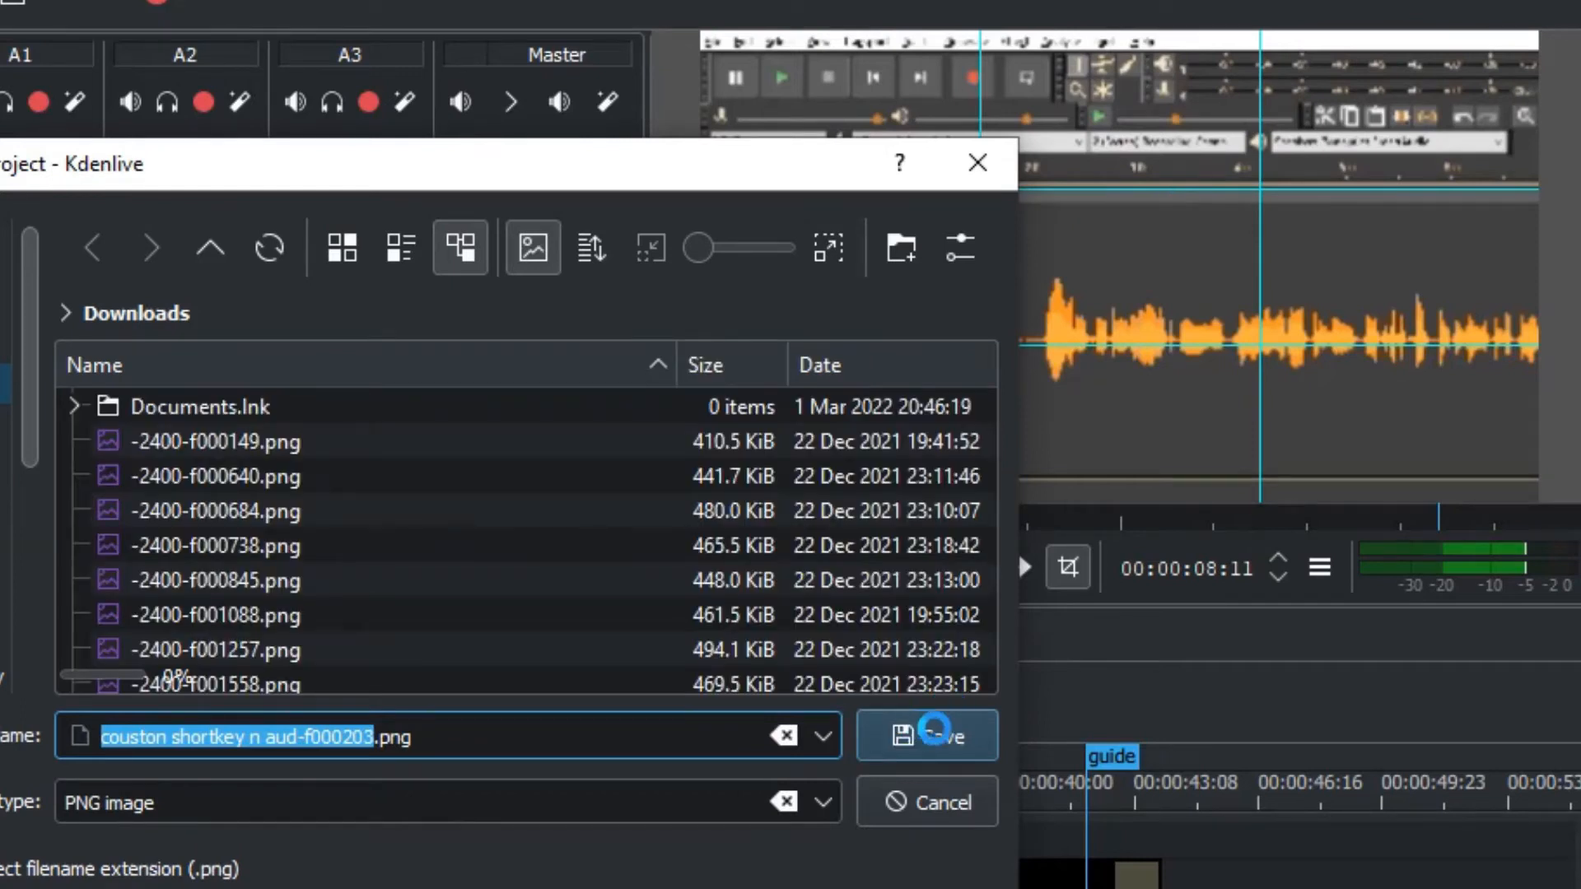
pyautogui.click(932, 733)
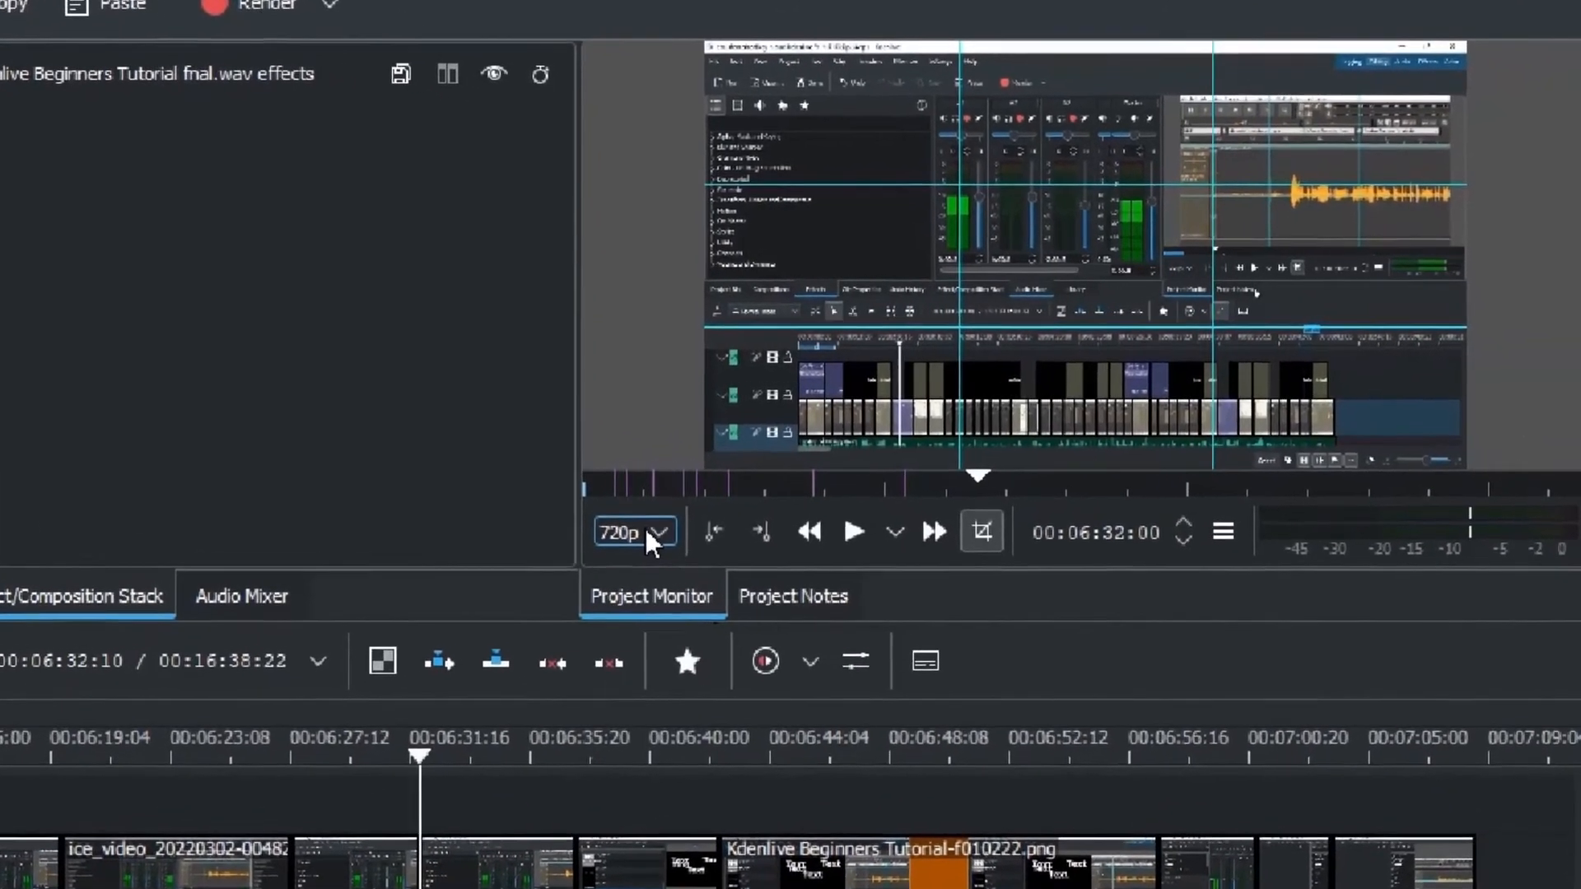
# Step: Set the project monitor's preview resolution to 1:1 and make the monitor panel slightly taller
pyautogui.click(626, 536)
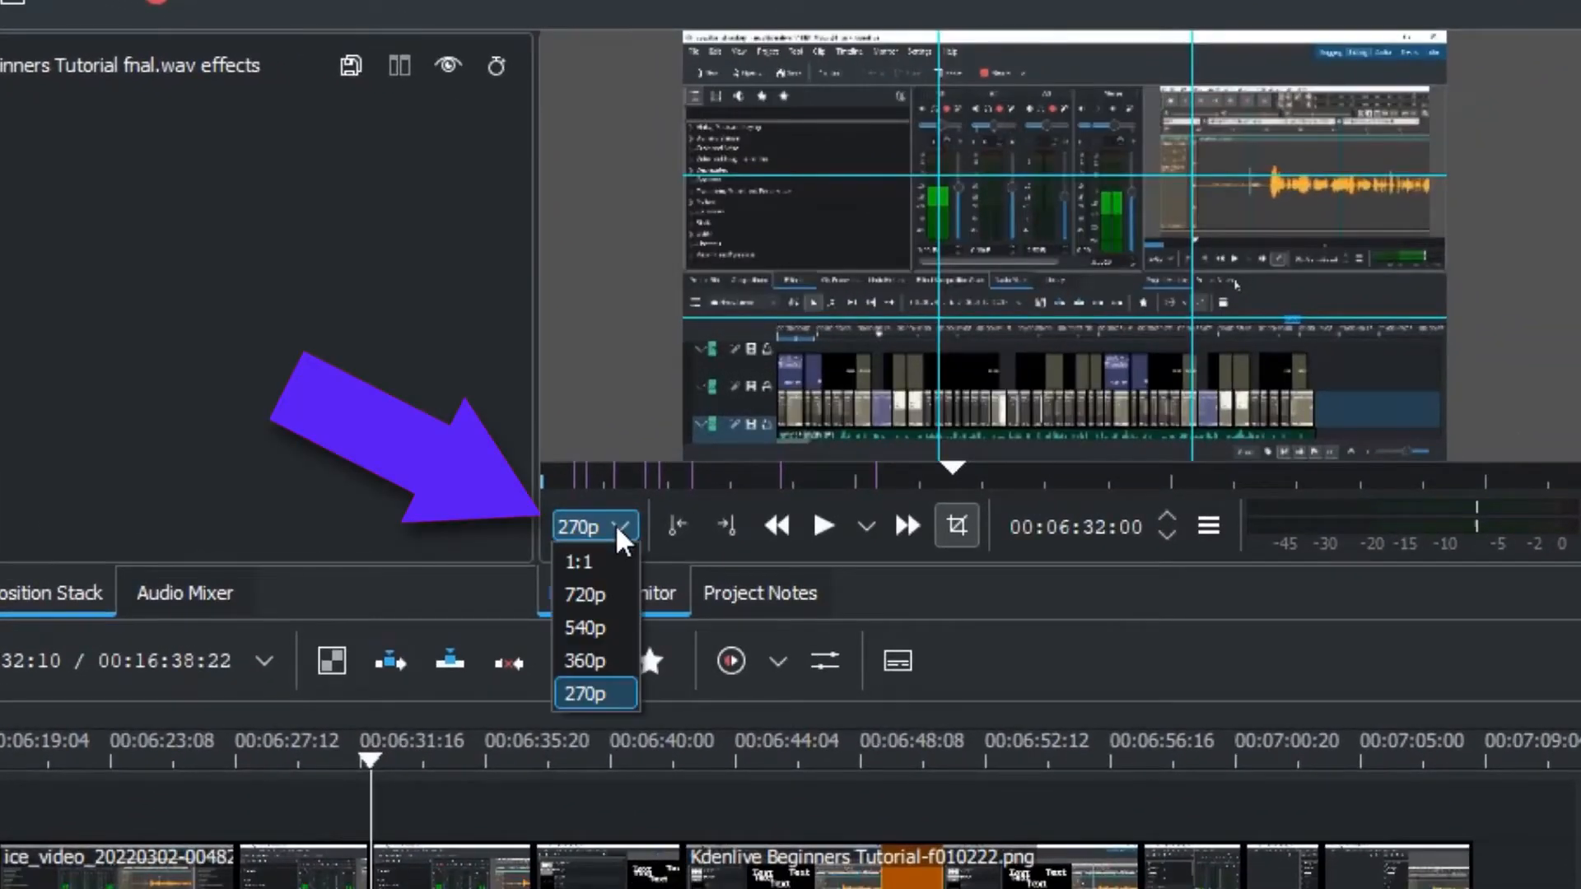
pyautogui.click(611, 565)
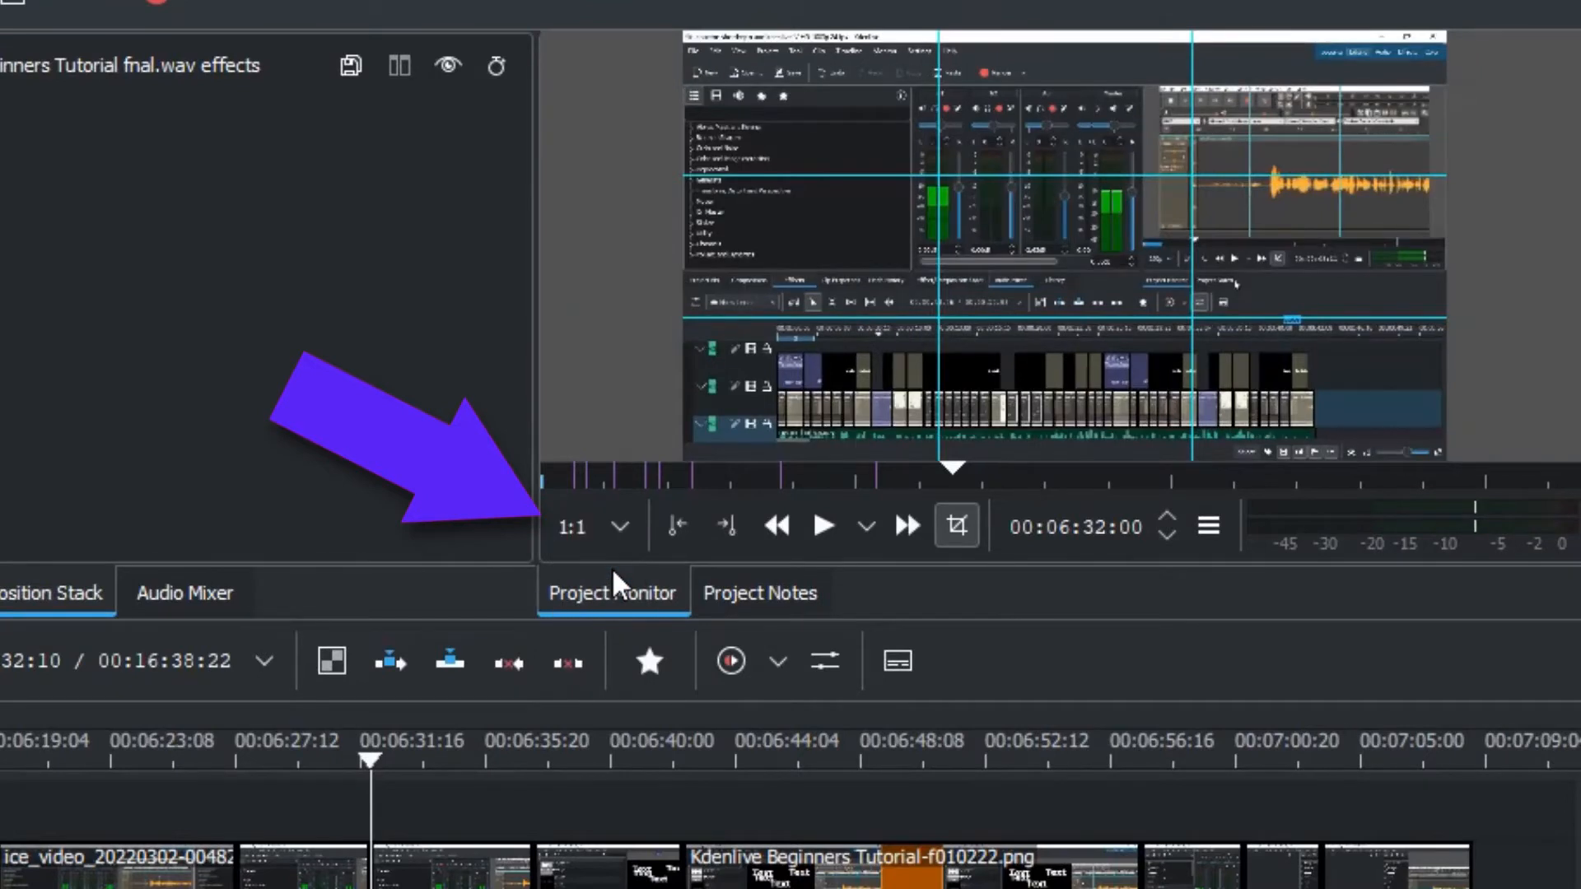
pyautogui.moveTo(489, 623); pyautogui.dragTo(485, 637)
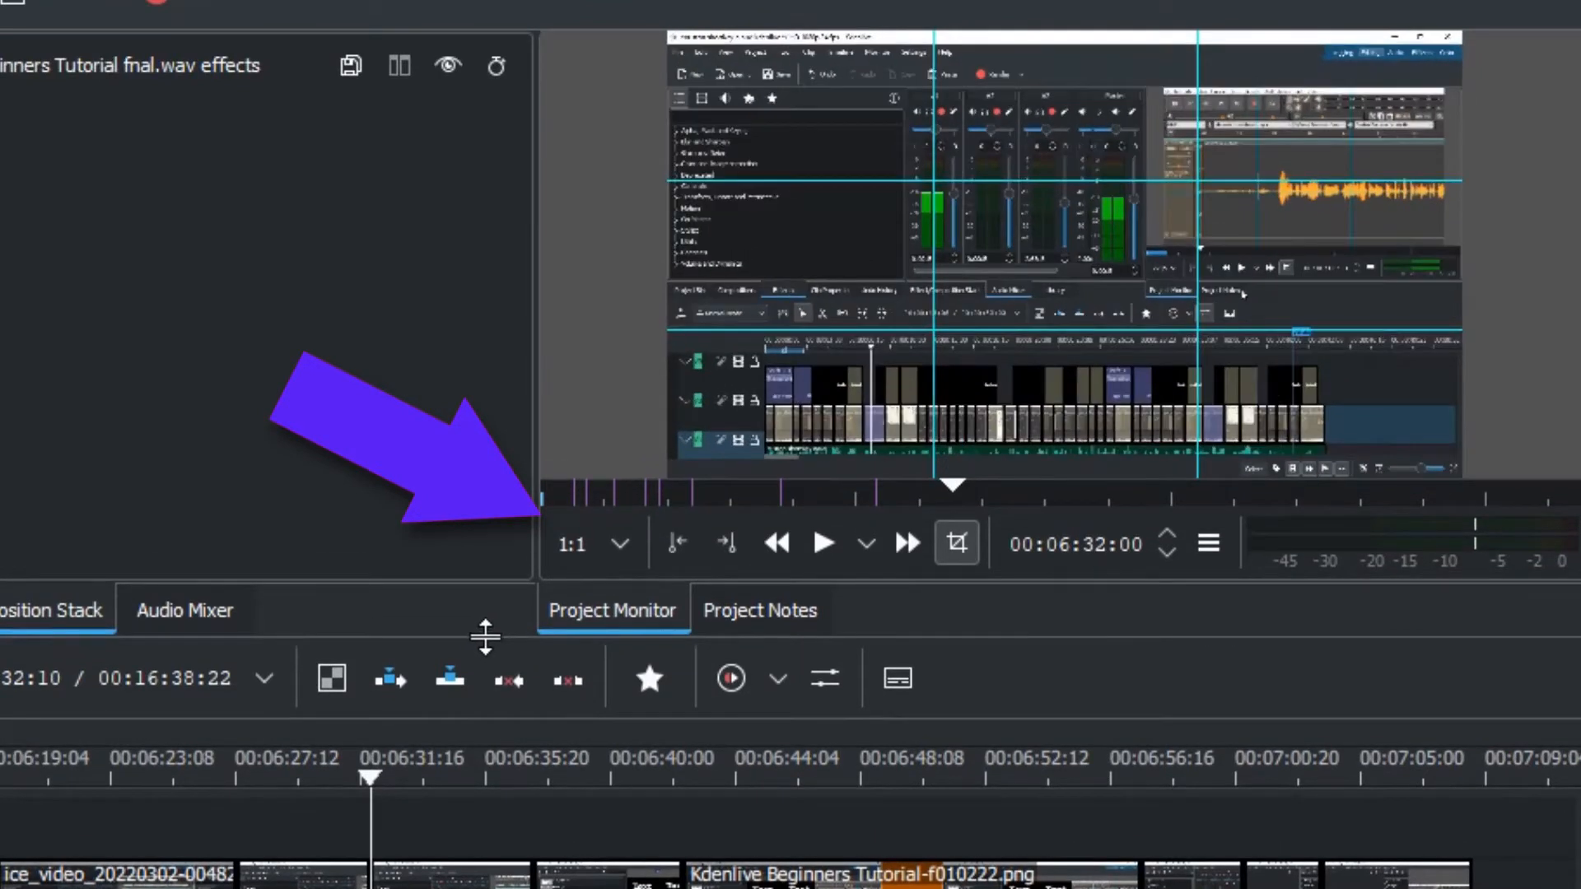
pyautogui.click(596, 547)
pyautogui.click(583, 610)
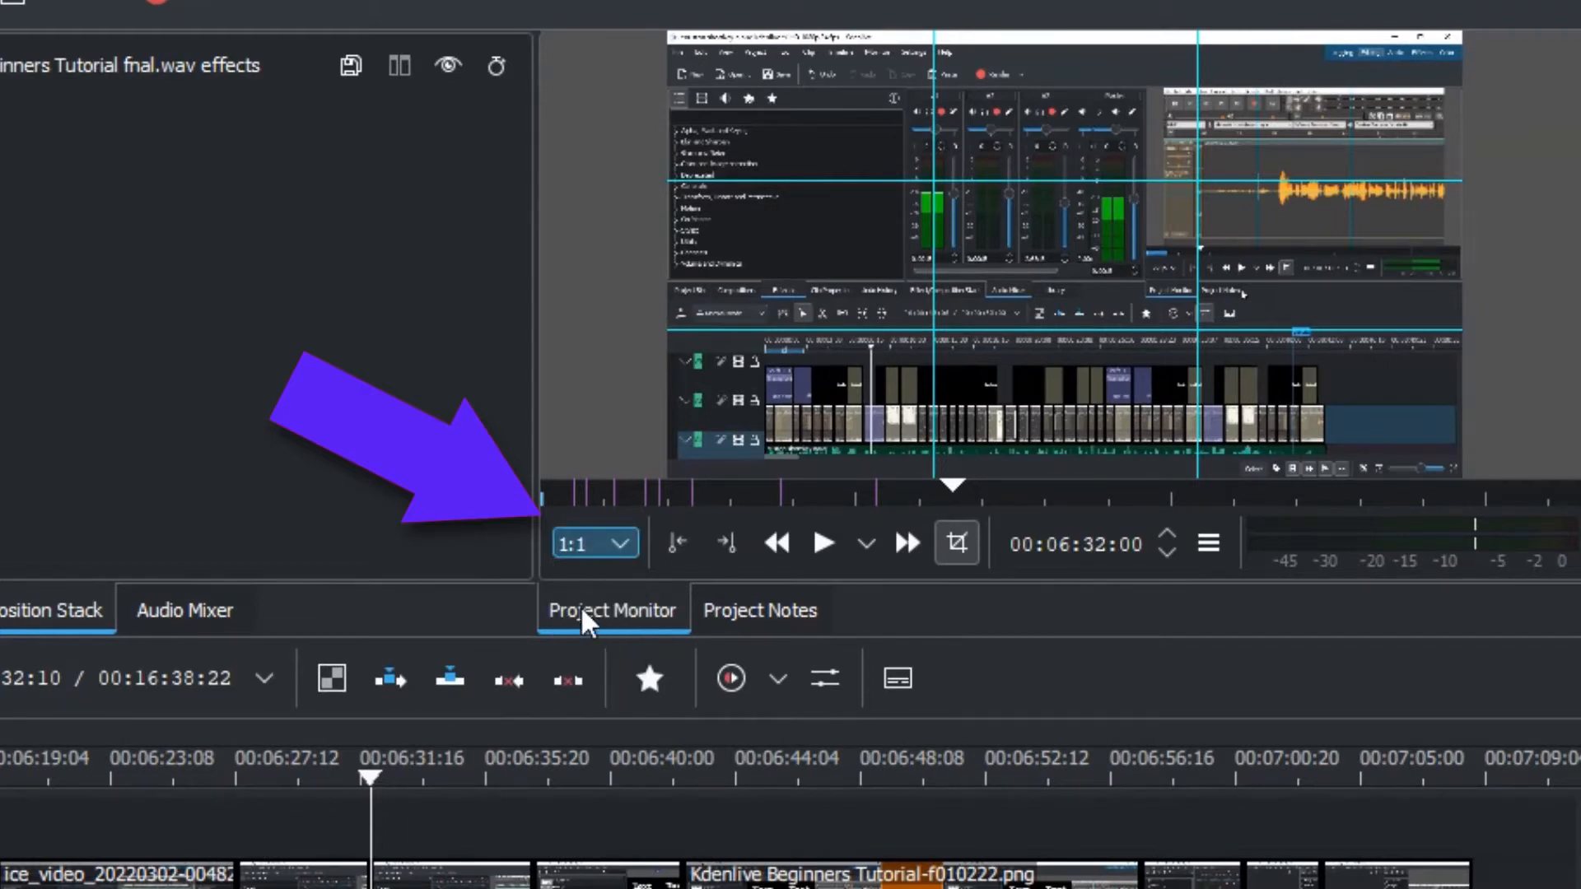
# Step: Switch the project monitor's preview resolution to 270p, back to 1:1, and finally to 720p
pyautogui.click(611, 545)
pyautogui.click(598, 706)
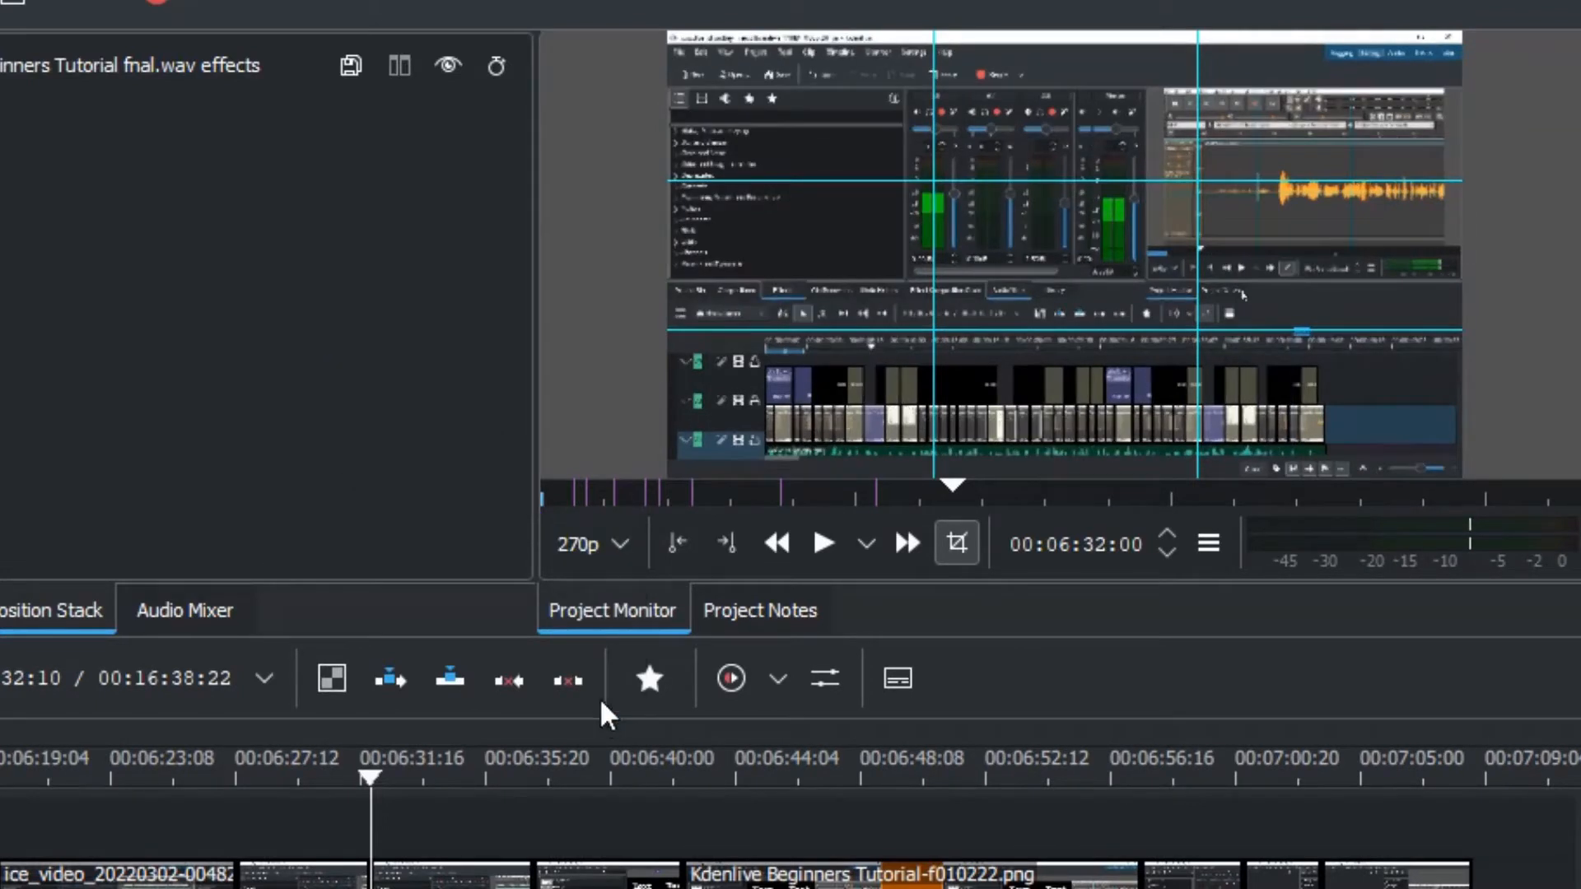
pyautogui.click(605, 541)
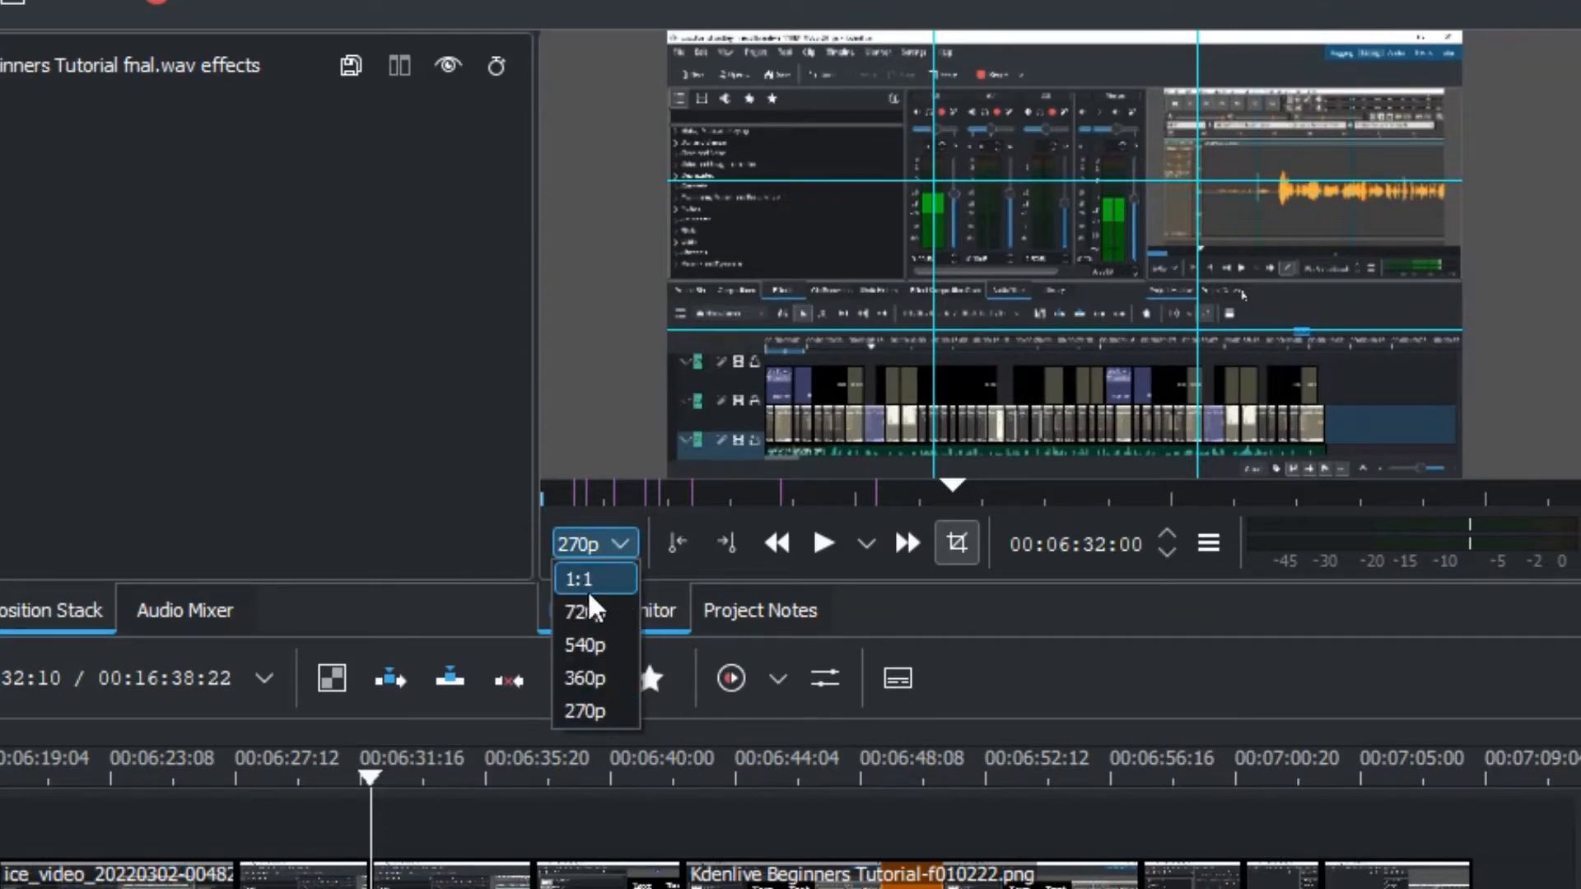
pyautogui.click(581, 577)
pyautogui.click(607, 552)
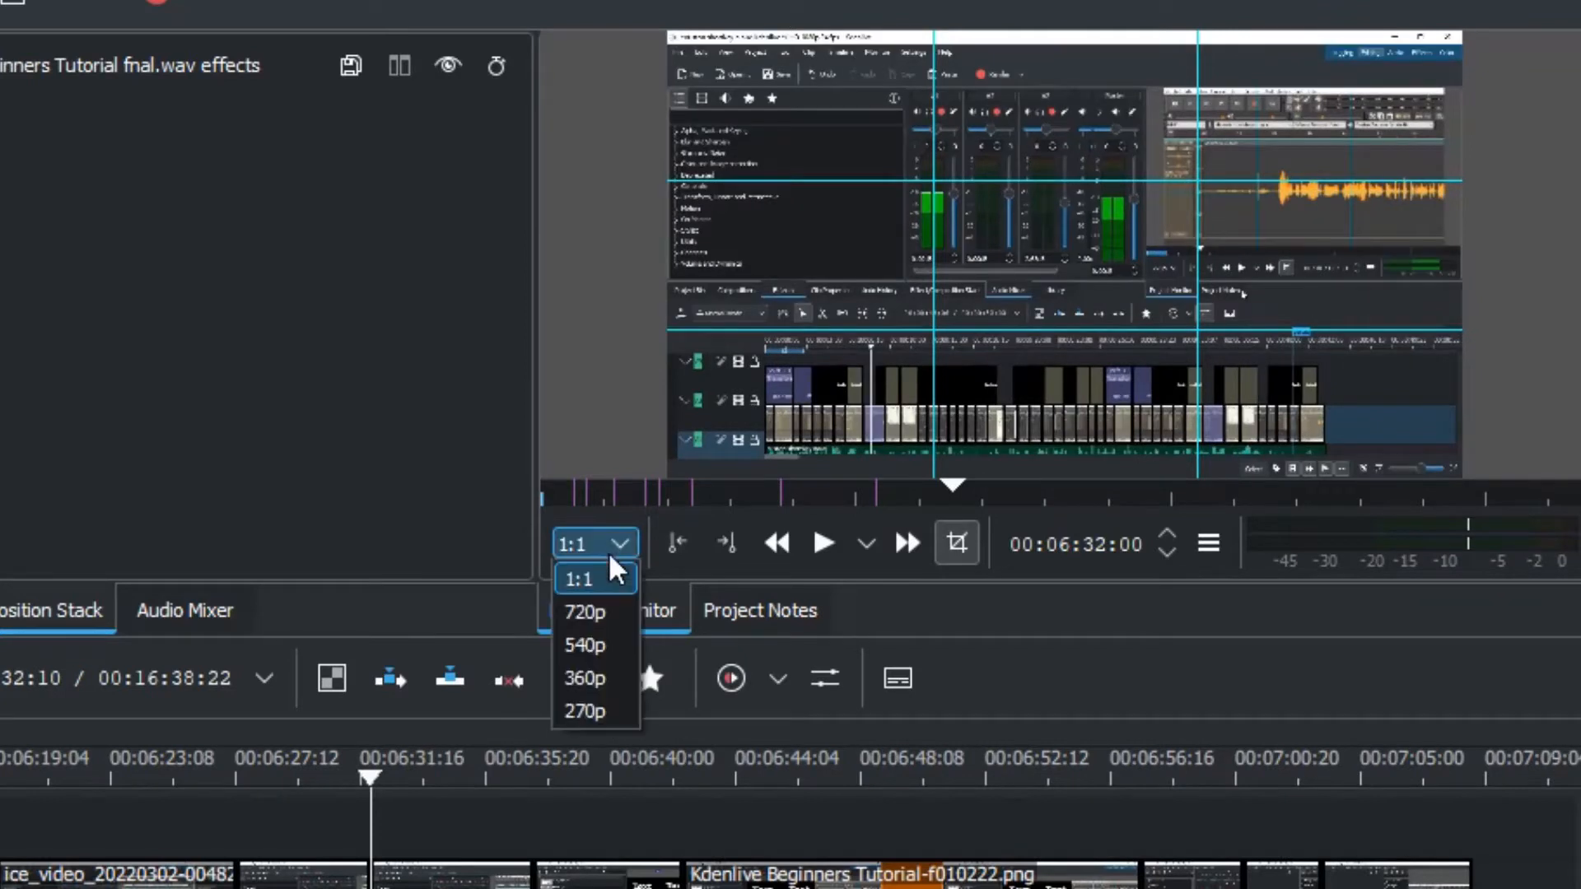
pyautogui.click(597, 611)
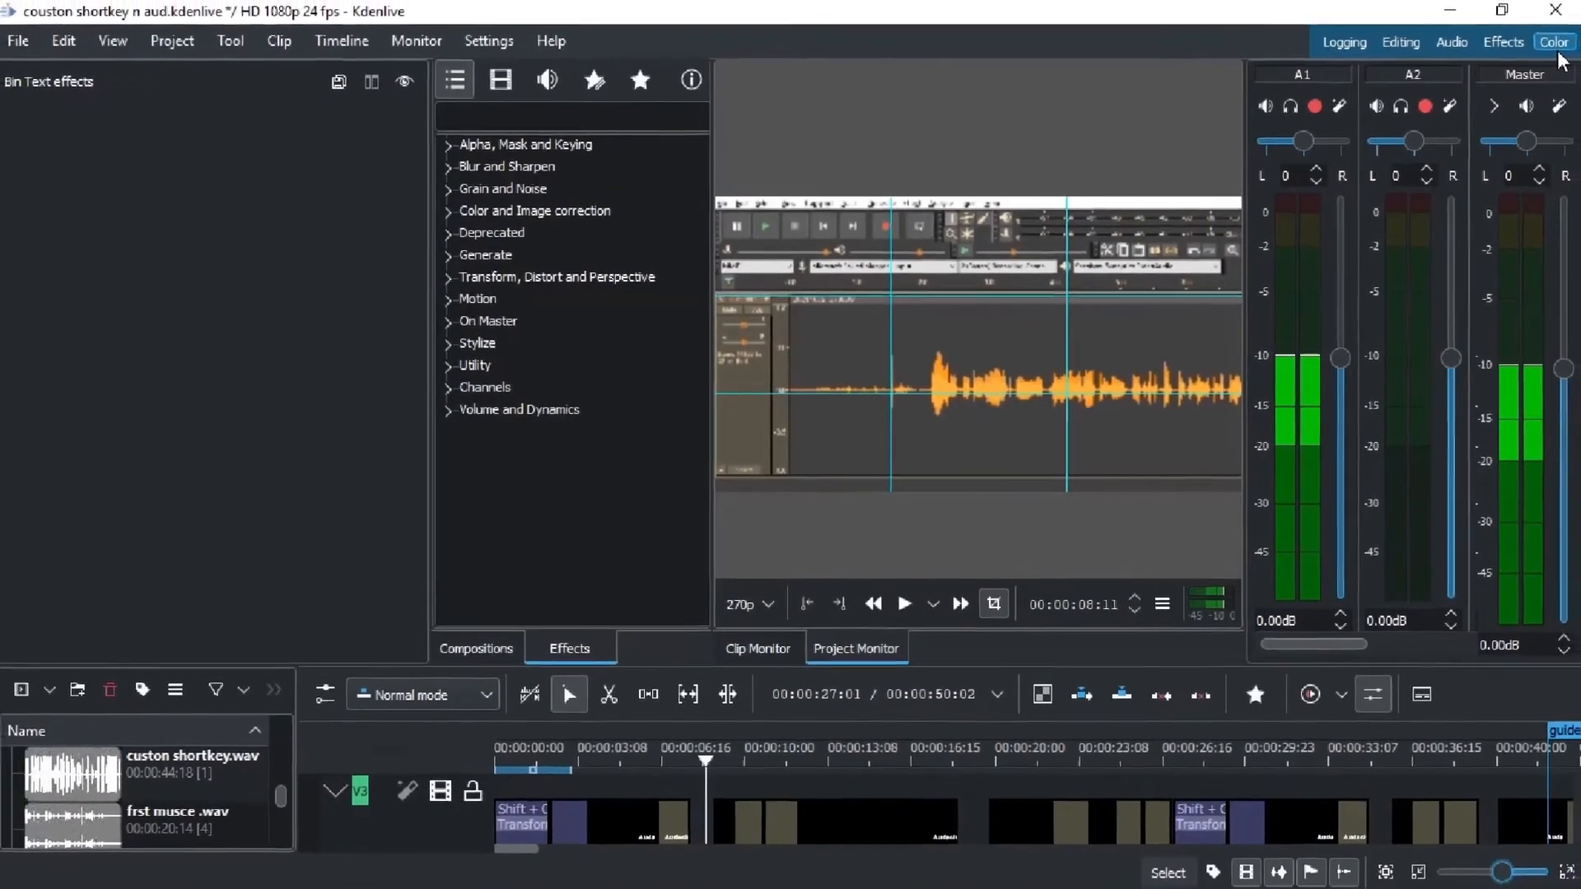
# Step: Dock the Audio Mixer and the Effect/Composition Stack into the clip monitor's panel group and make the upper panels shorter
pyautogui.click(1568, 34)
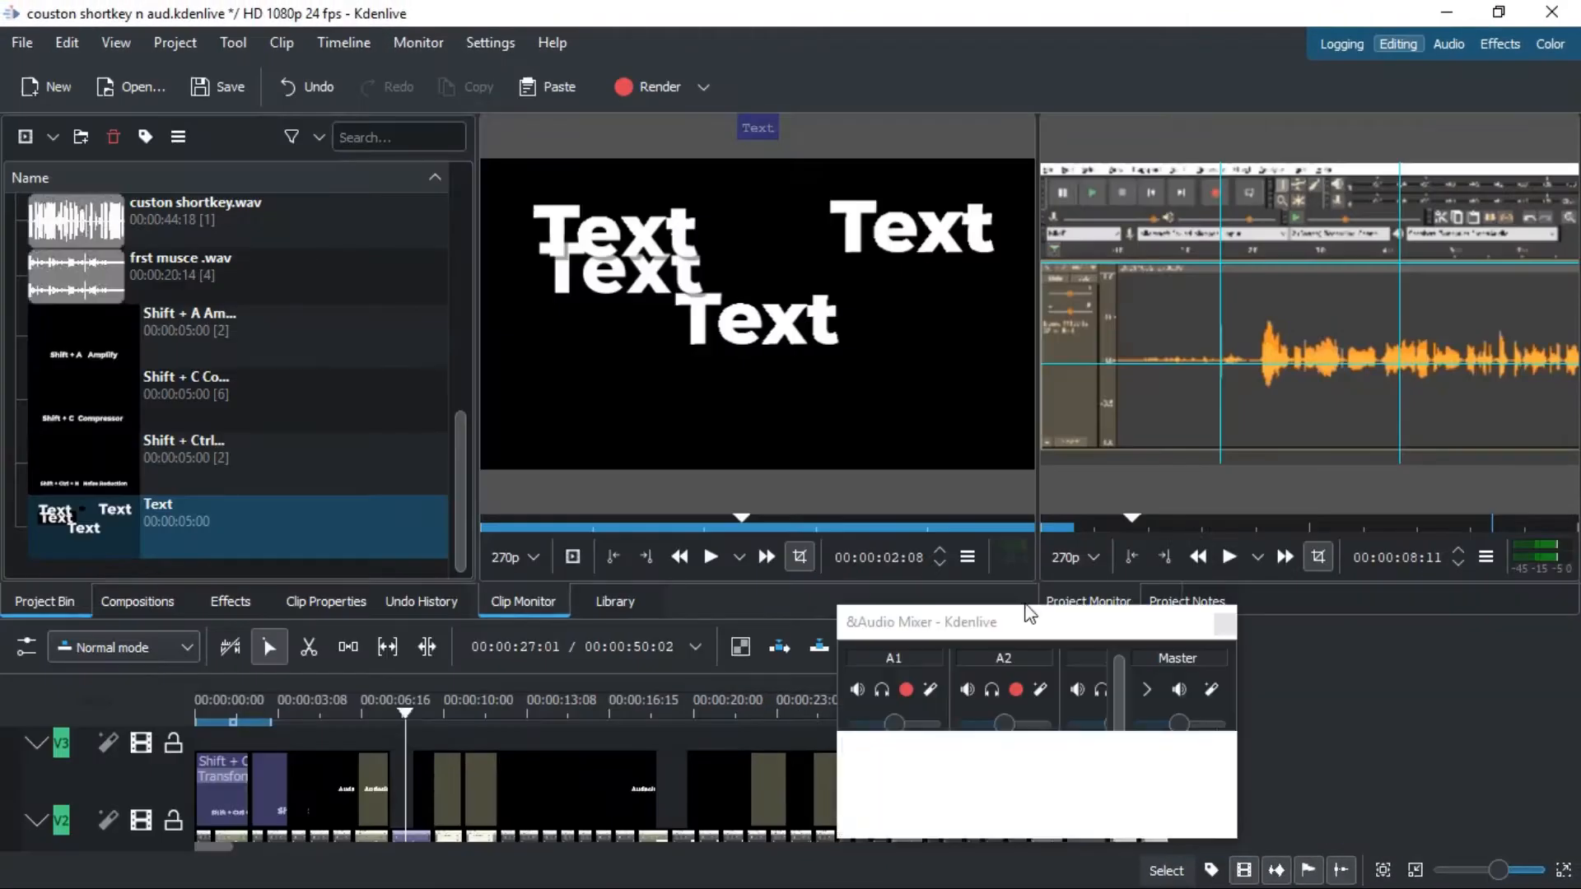
pyautogui.moveTo(1029, 614); pyautogui.dragTo(749, 391)
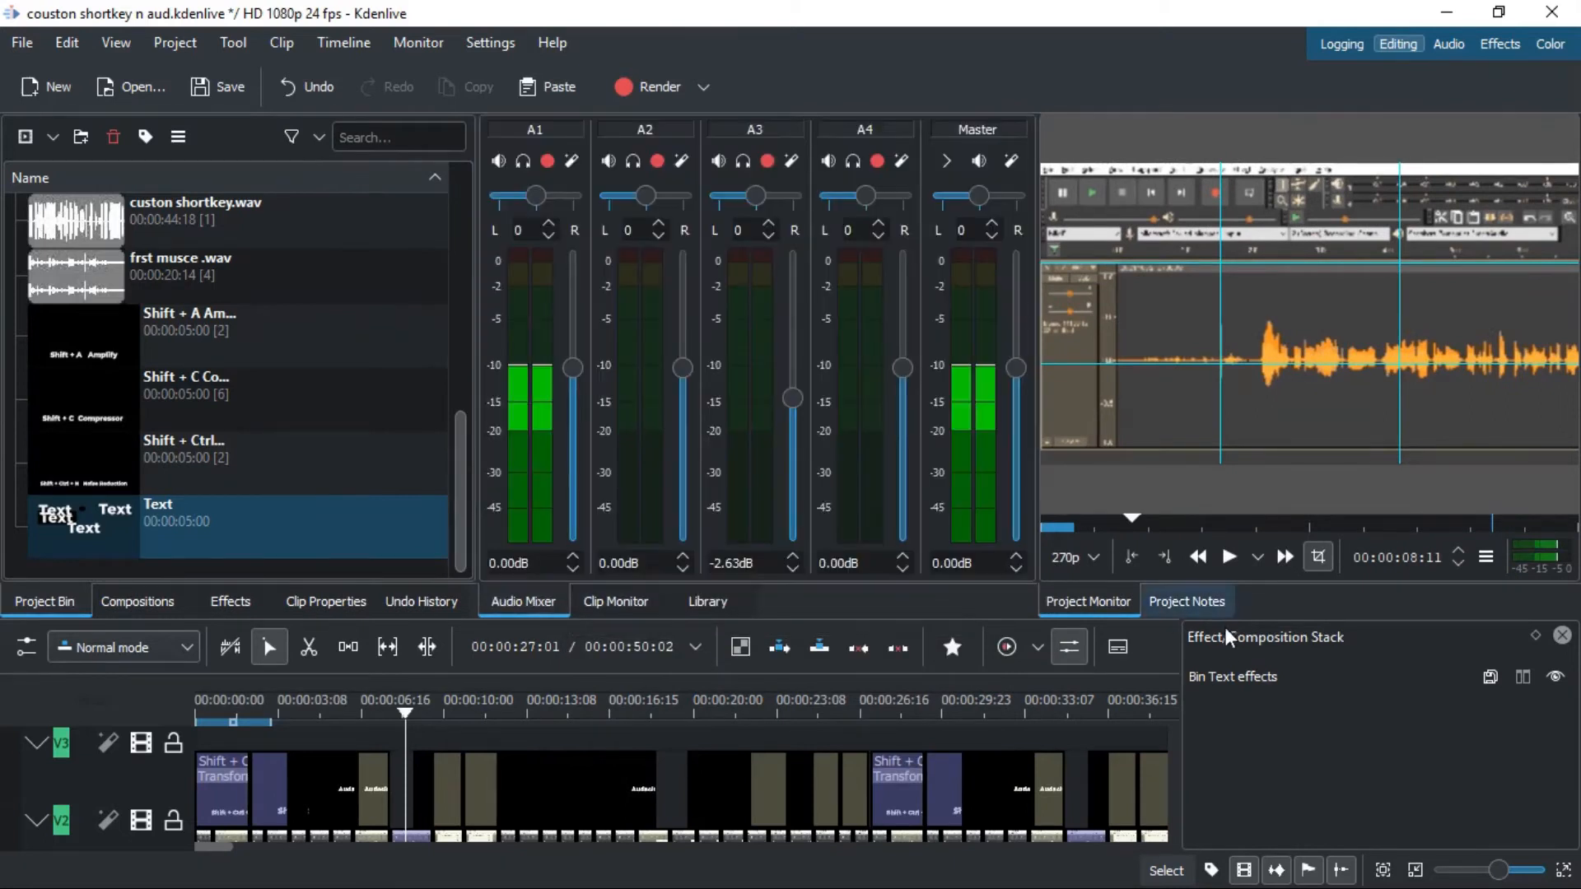
pyautogui.moveTo(1232, 651); pyautogui.dragTo(724, 475)
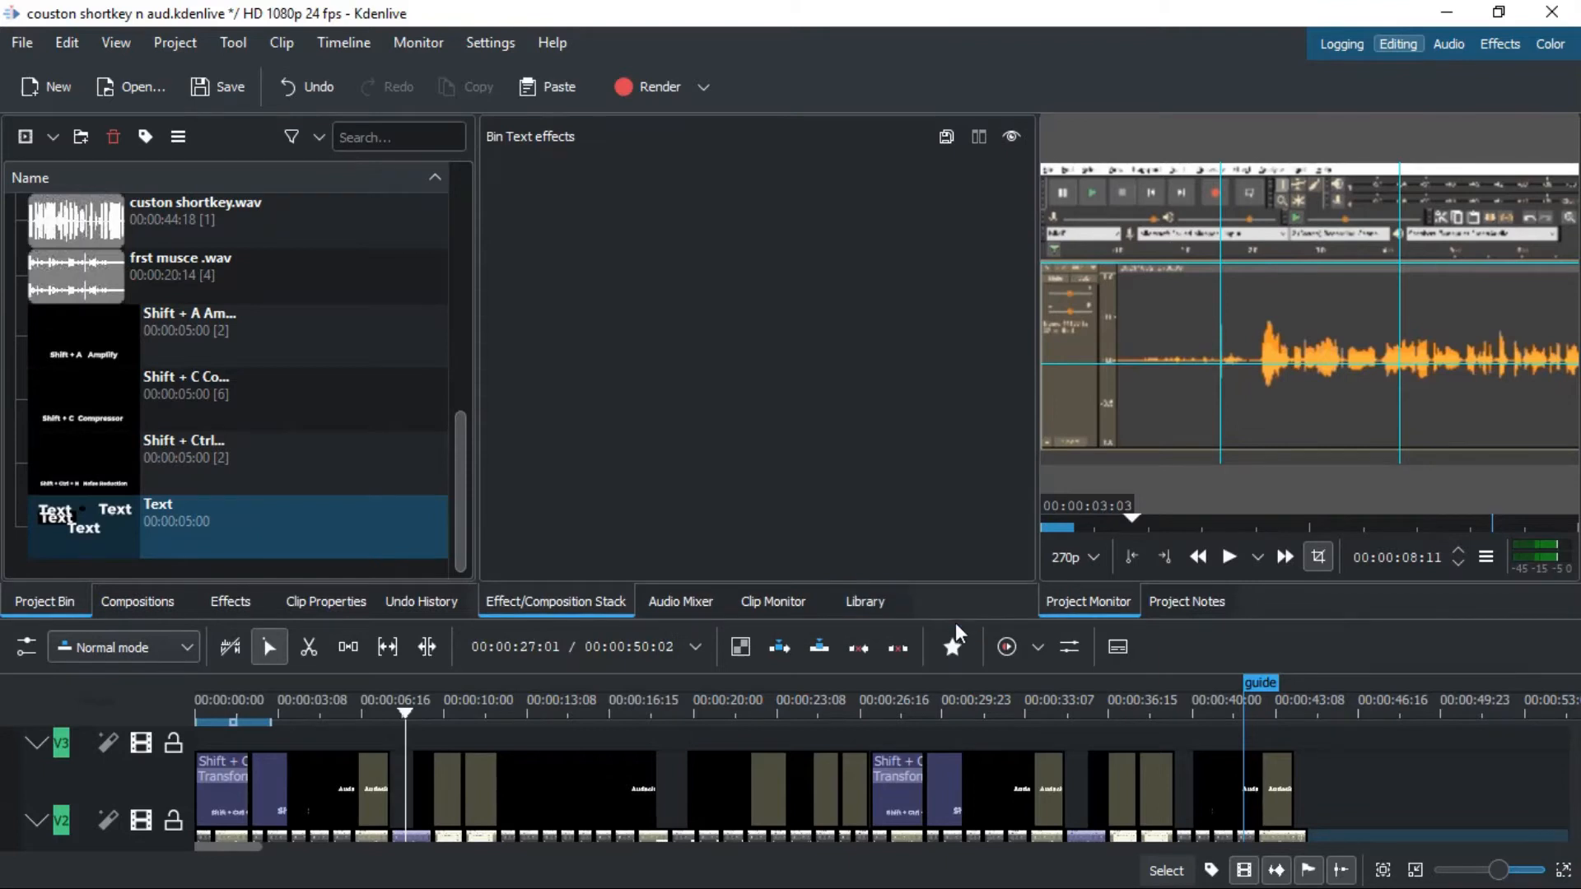
pyautogui.moveTo(955, 616); pyautogui.dragTo(936, 482)
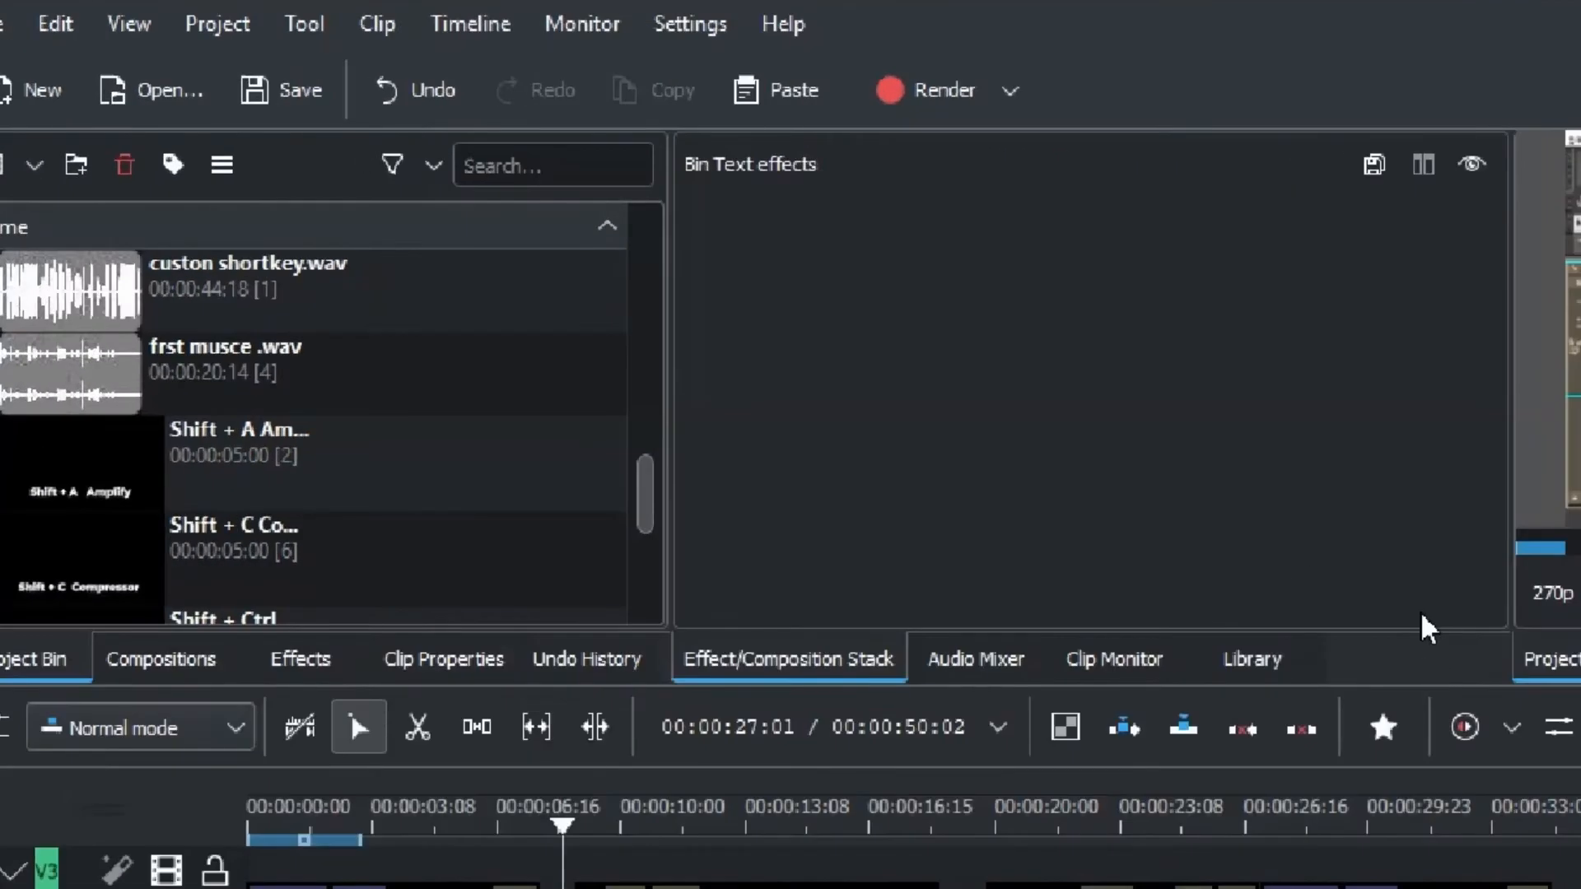
# Step: Save the panel arrangement as a custom layout, and load Layout 6: a with slightly more height for the timeline
pyautogui.click(128, 24)
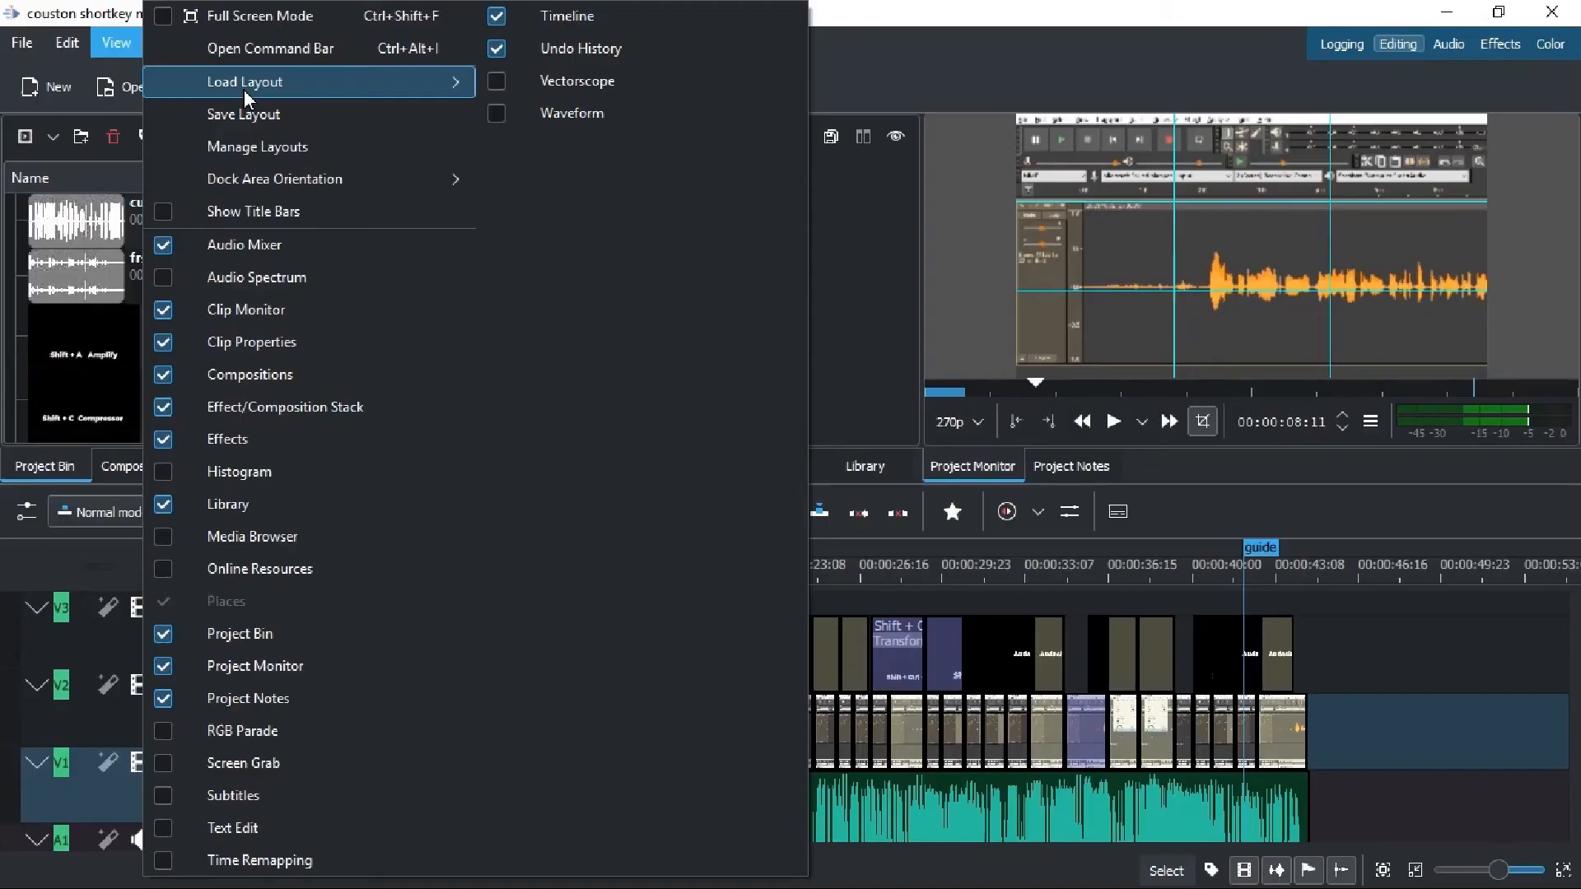
pyautogui.click(244, 113)
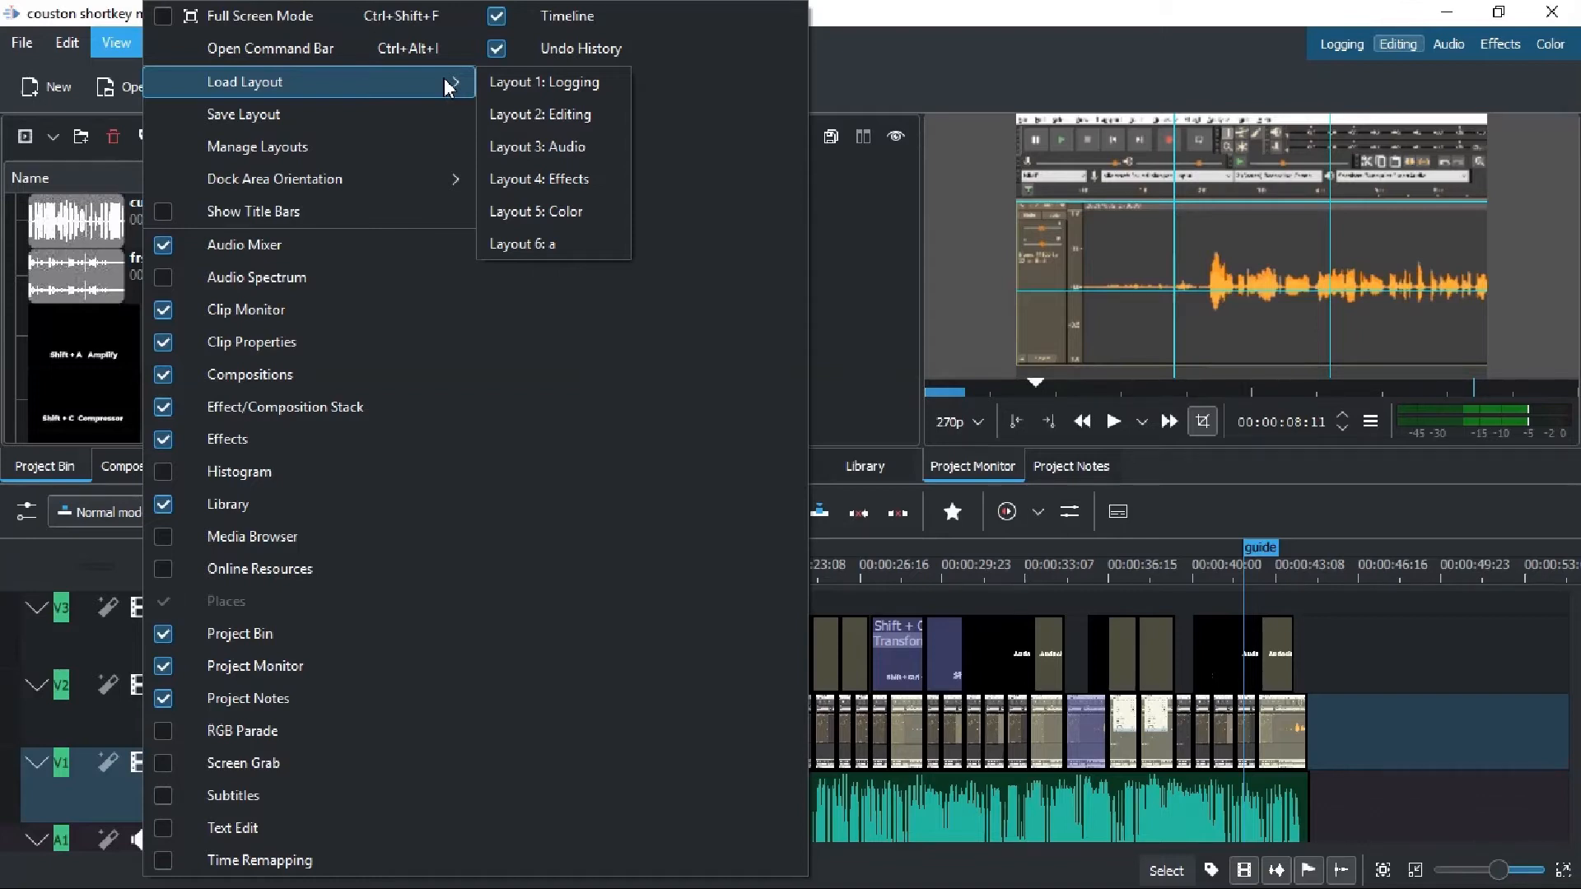
pyautogui.click(600, 245)
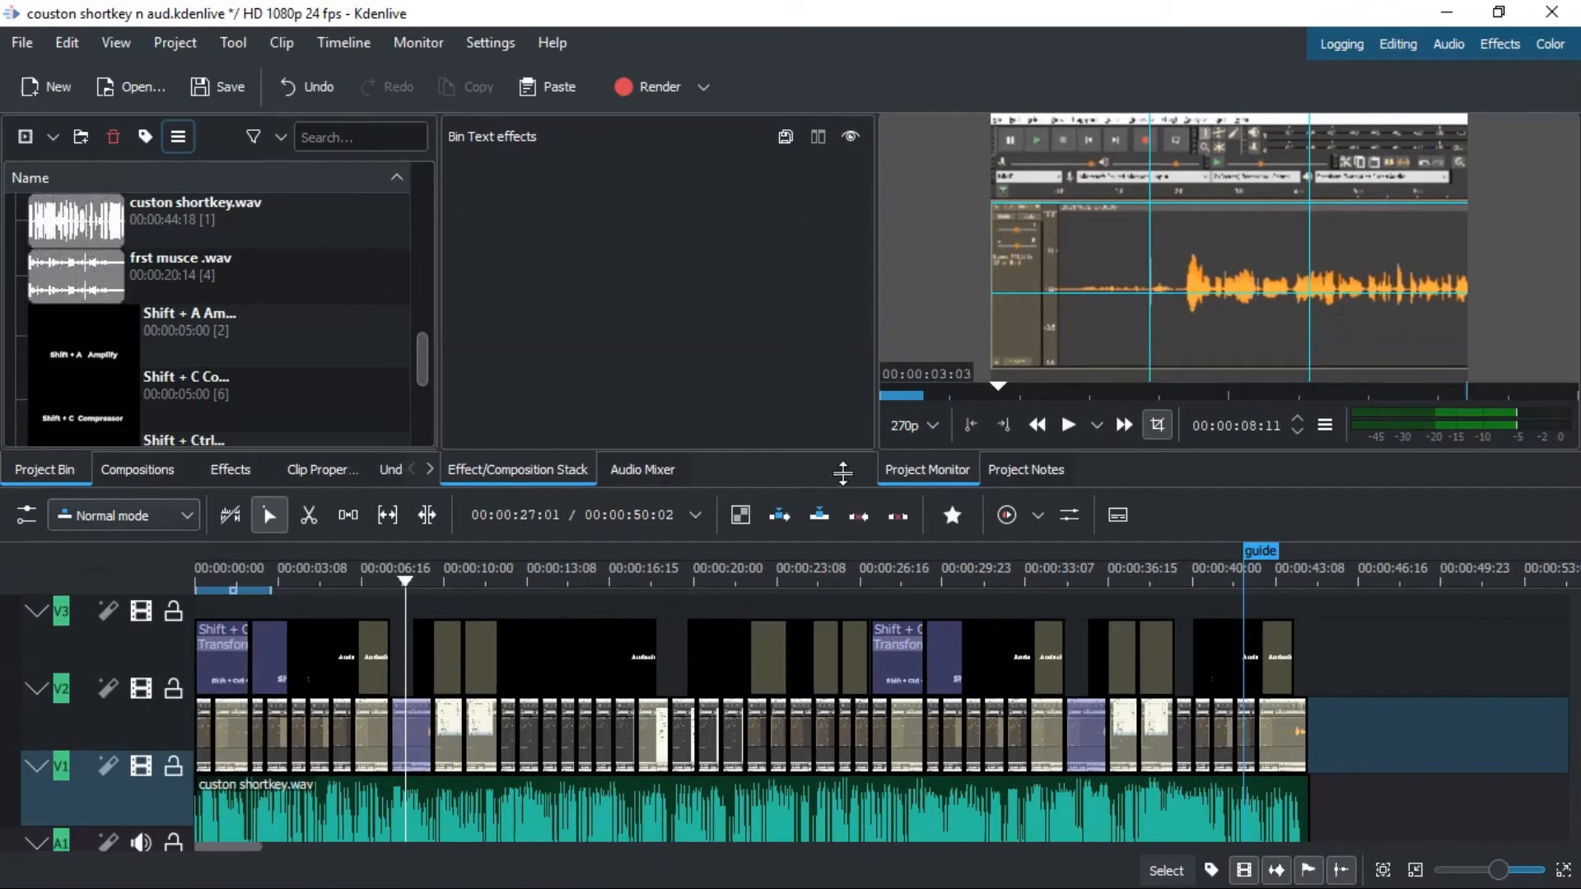
pyautogui.moveTo(843, 473); pyautogui.dragTo(842, 457)
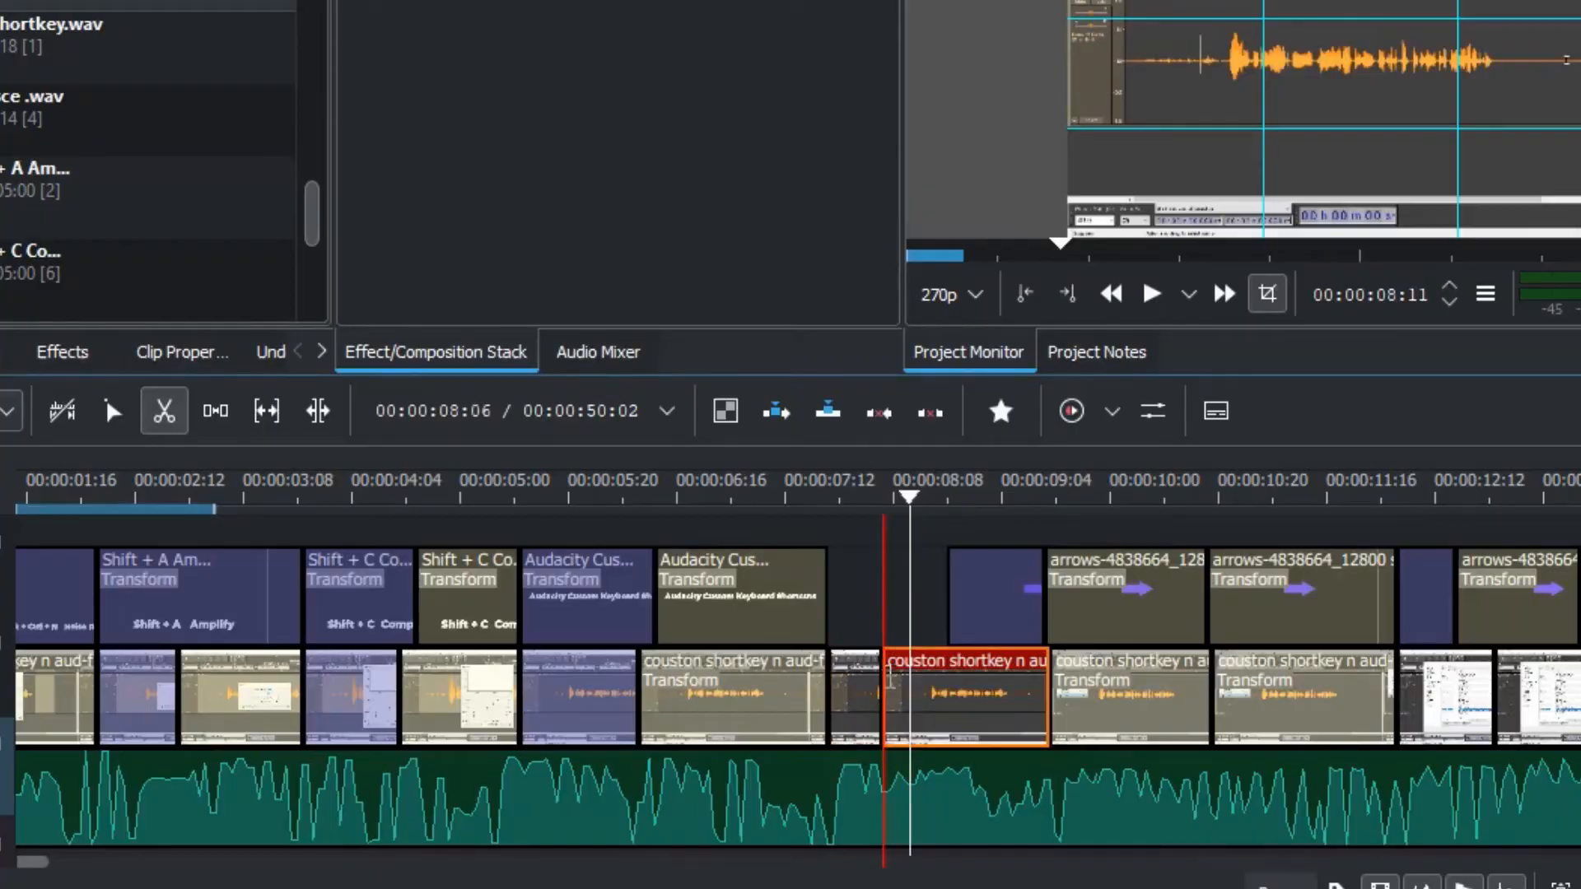
# Step: Try splitting the image clip on V1 near 00:00:08:08 with the Razor tool, and undo the cuts
pyautogui.click(931, 688)
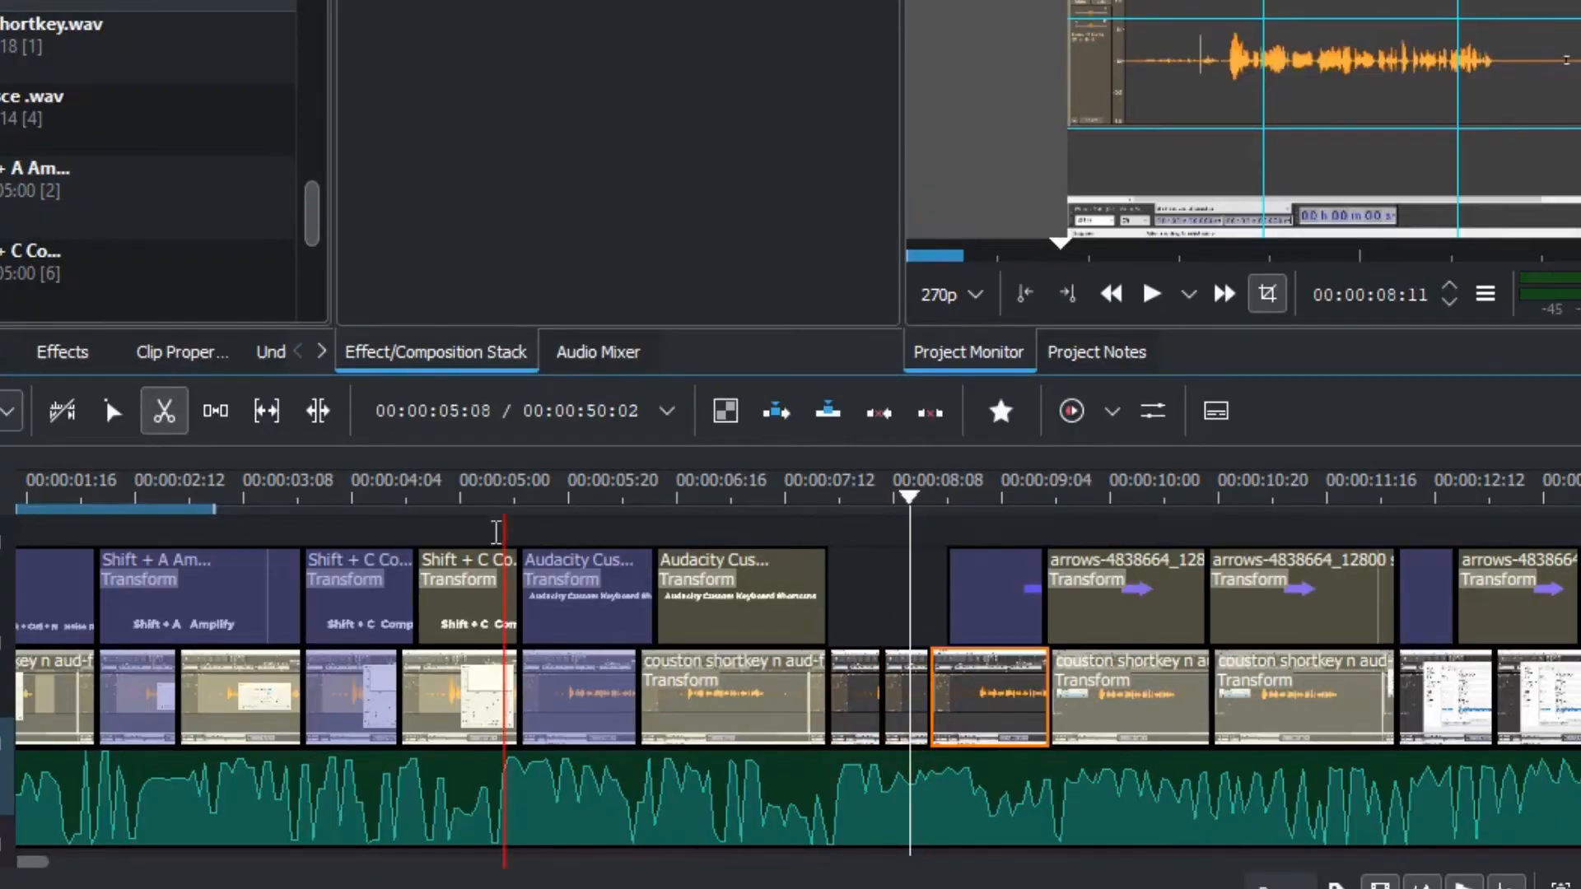
pyautogui.click(112, 411)
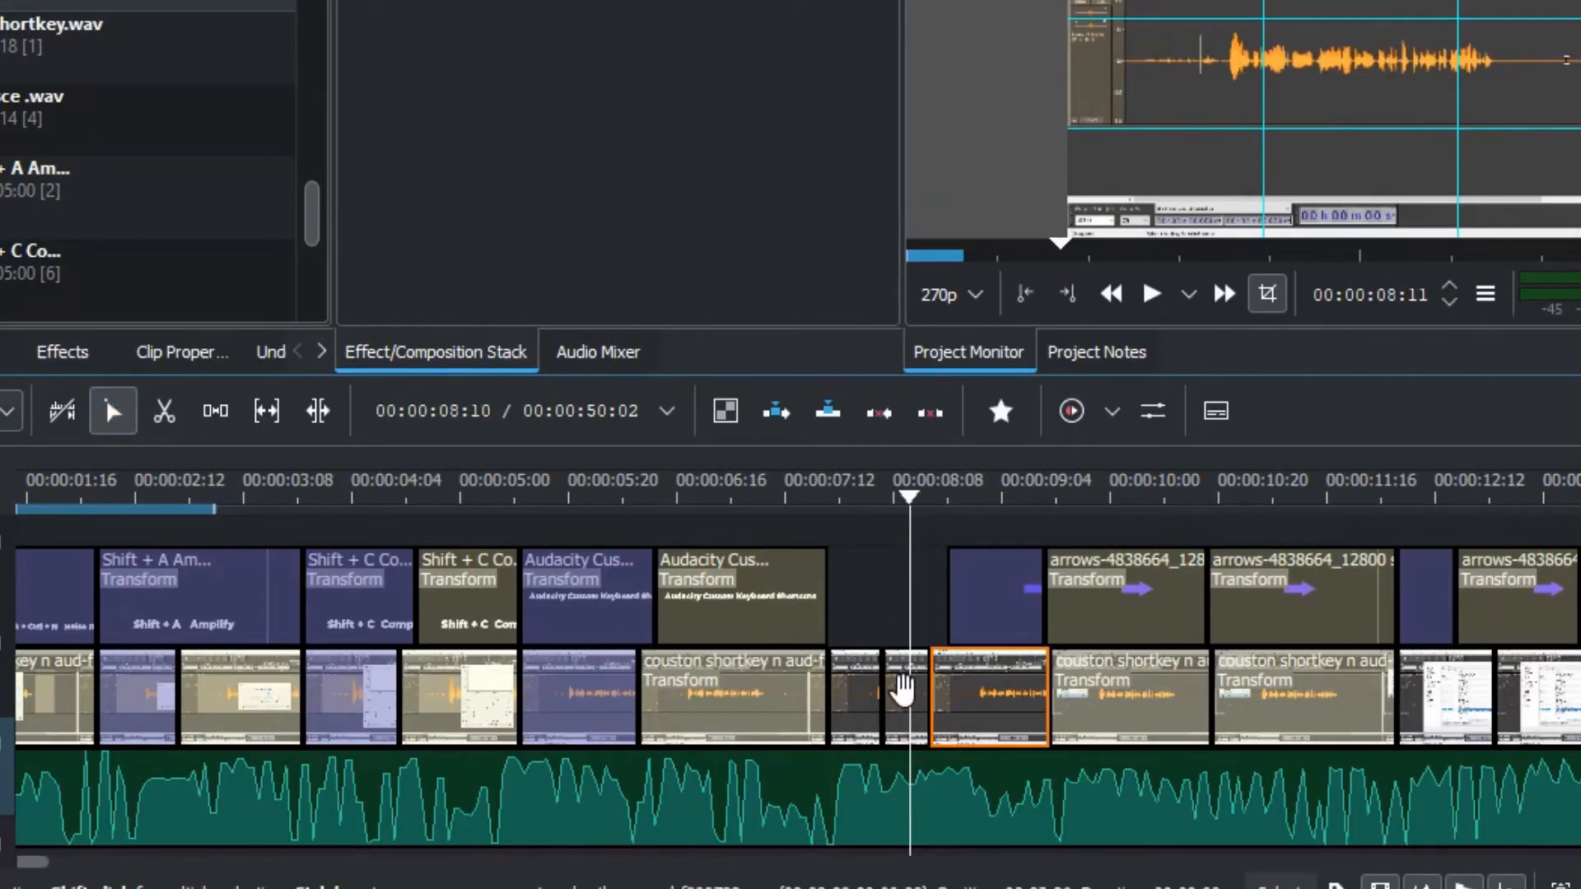
pyautogui.hotkey('ctrl', 'z')
pyautogui.click(901, 688)
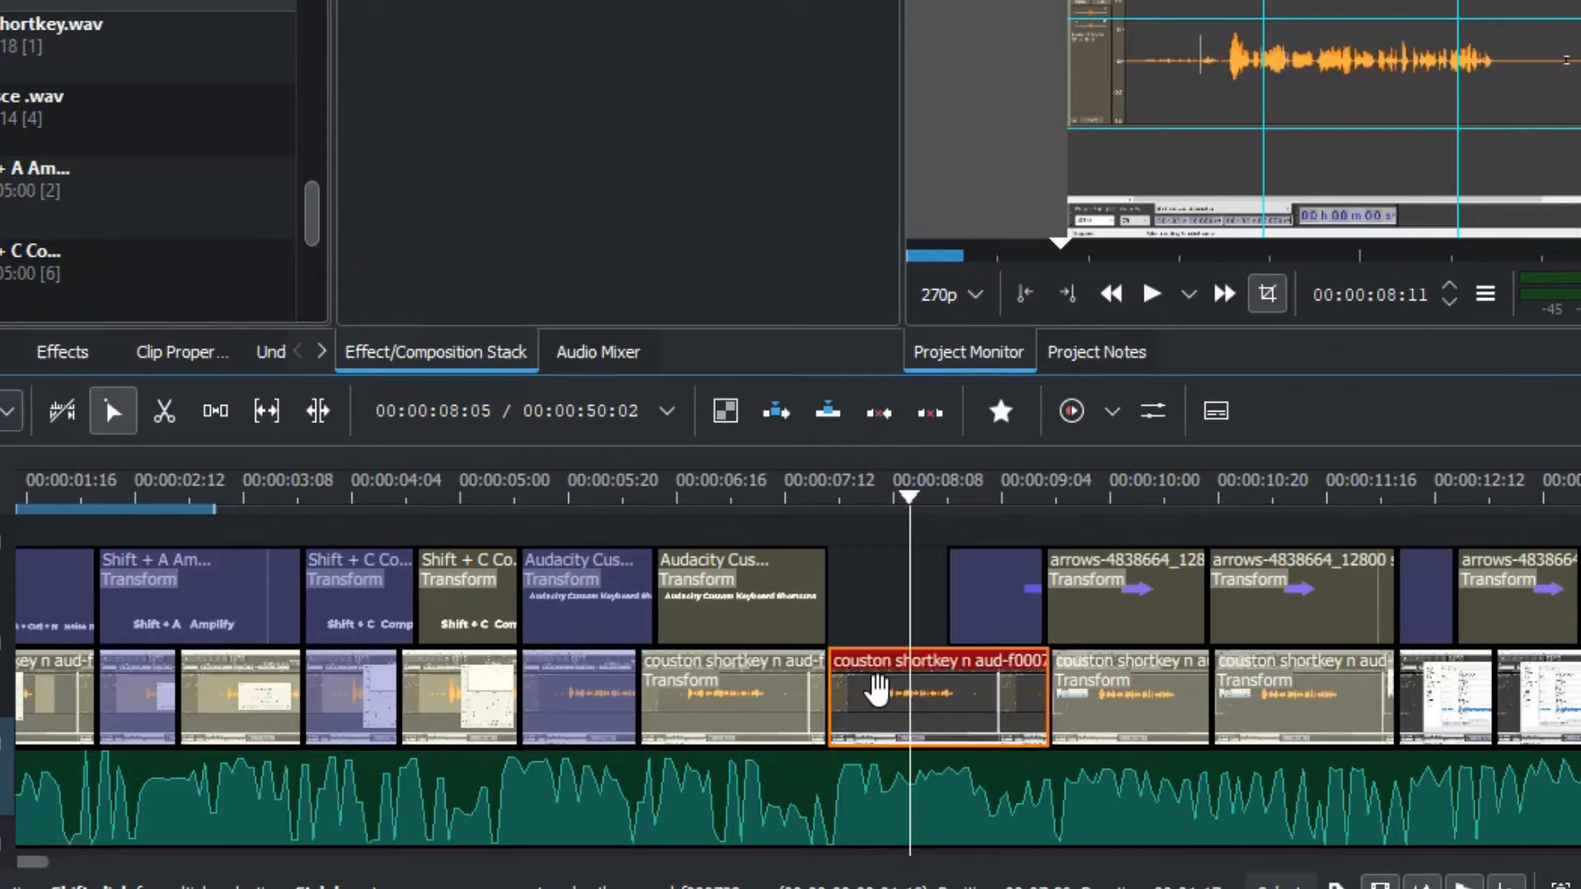
# Step: Cut the couston shortkey n aud-f000788.png clip on V1 near 00:00:08:09 with the Razor tool and delete the short piece before the cut
pyautogui.press('x')
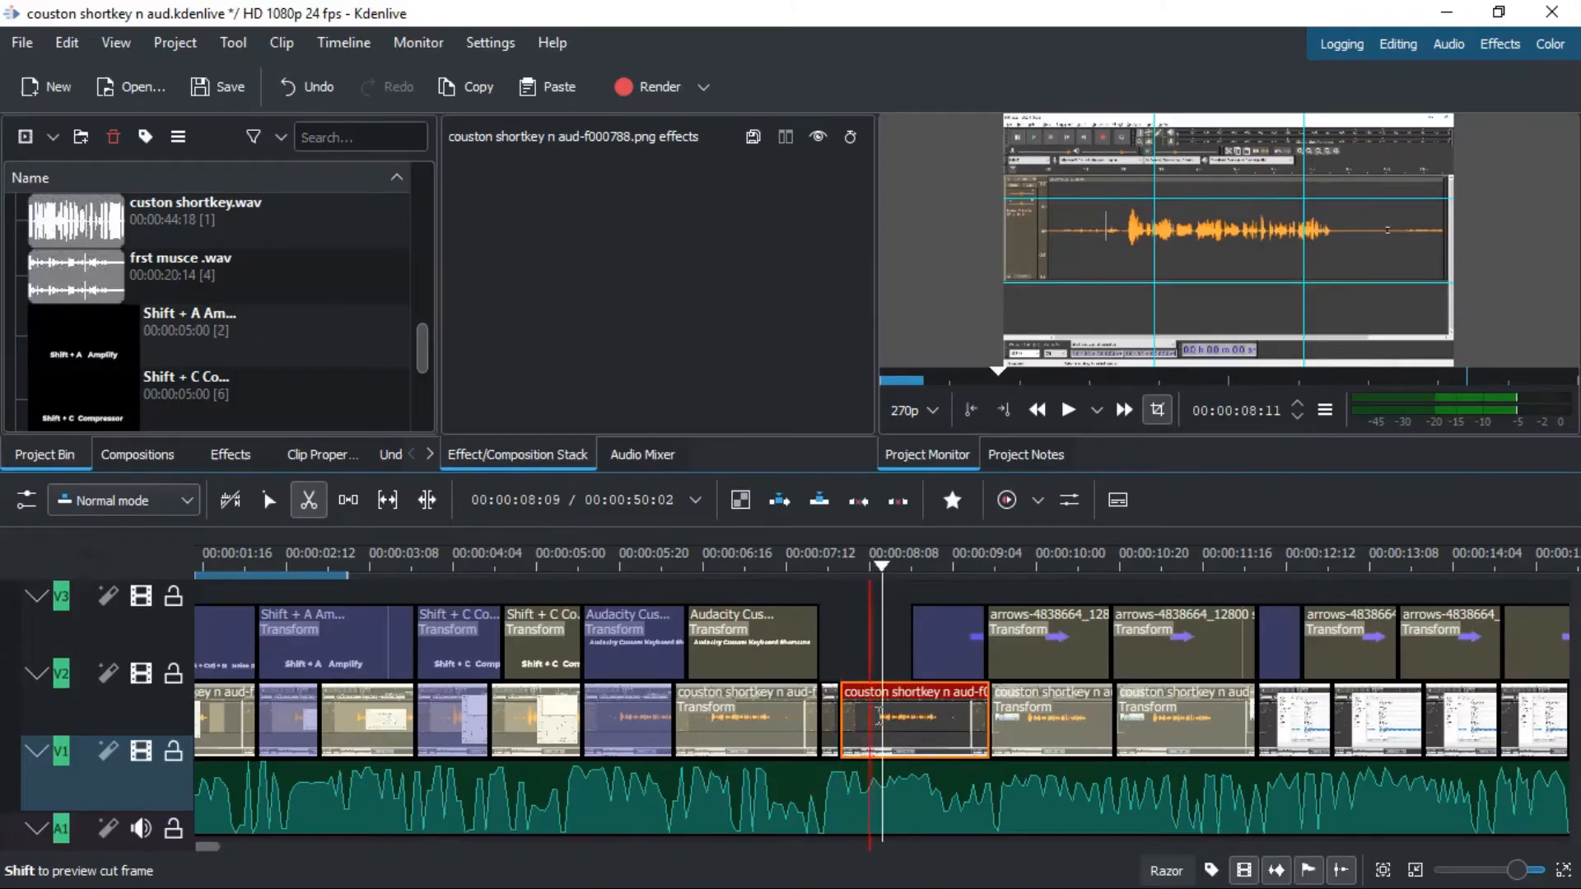
pyautogui.click(873, 716)
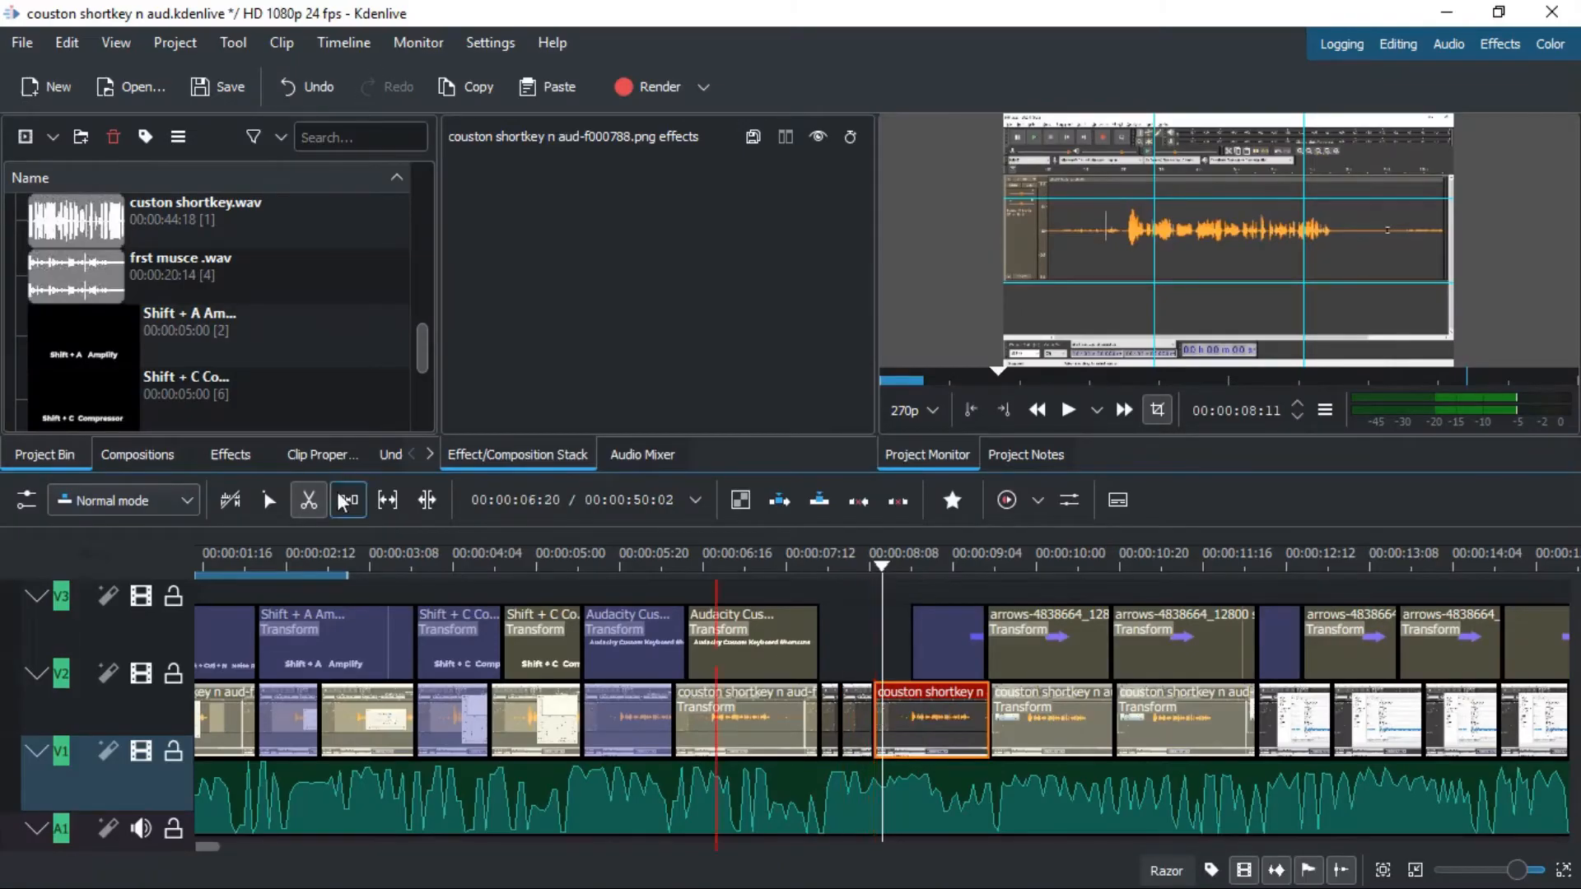
pyautogui.click(270, 500)
pyautogui.moveTo(858, 690); pyautogui.dragTo(858, 621)
pyautogui.press('Delete')
# Step: Extend the start of the V1 clip after the gap to close it, and play the timeline across the joint
pyautogui.rightClick(862, 783)
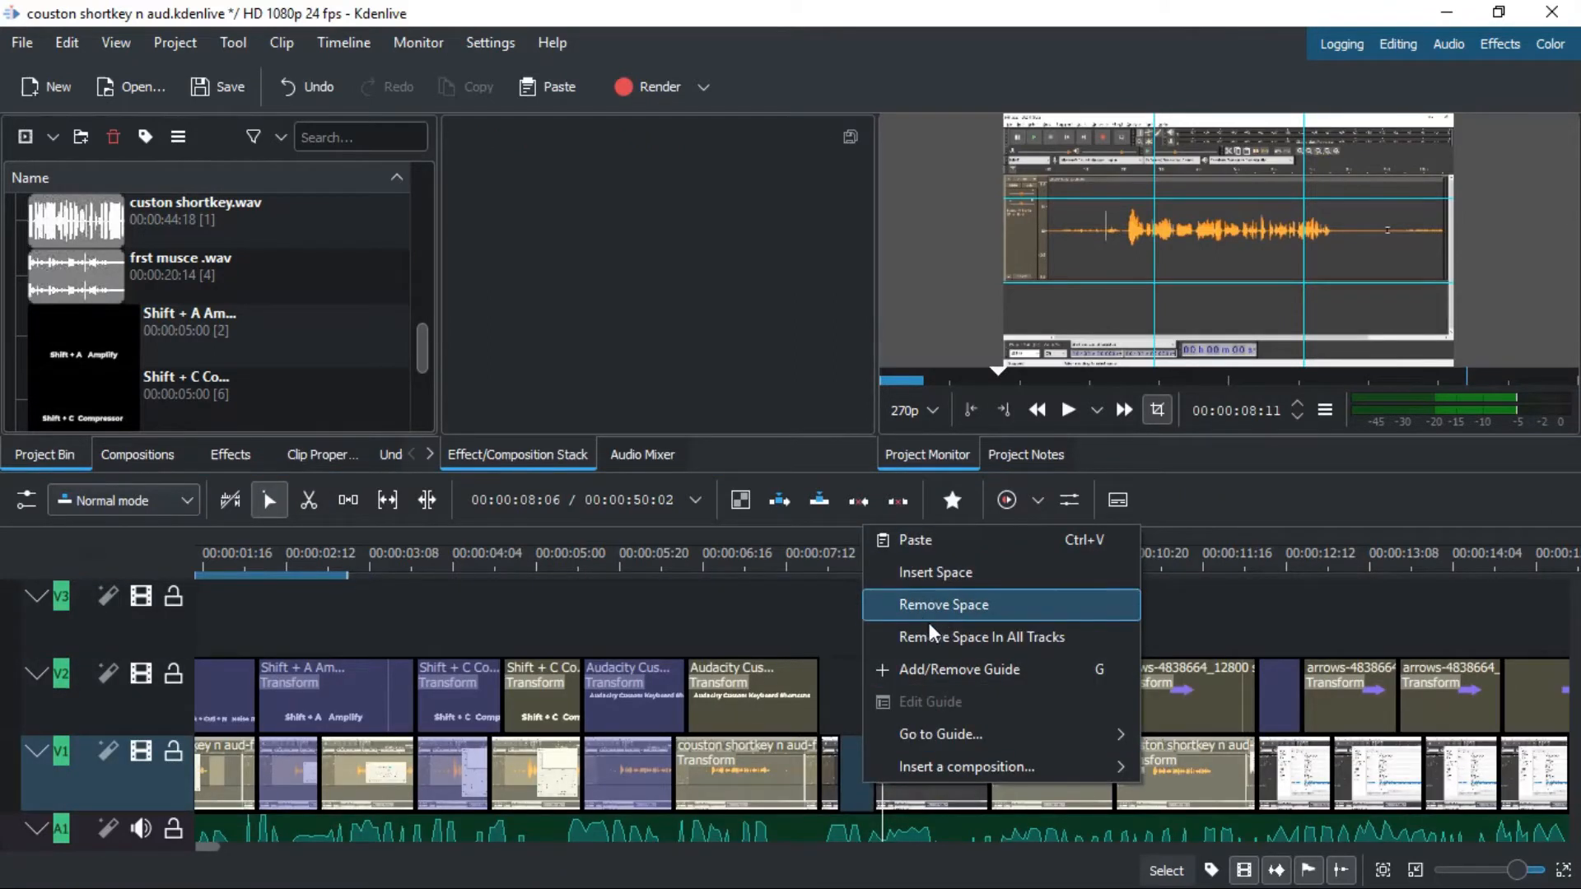
pyautogui.click(874, 547)
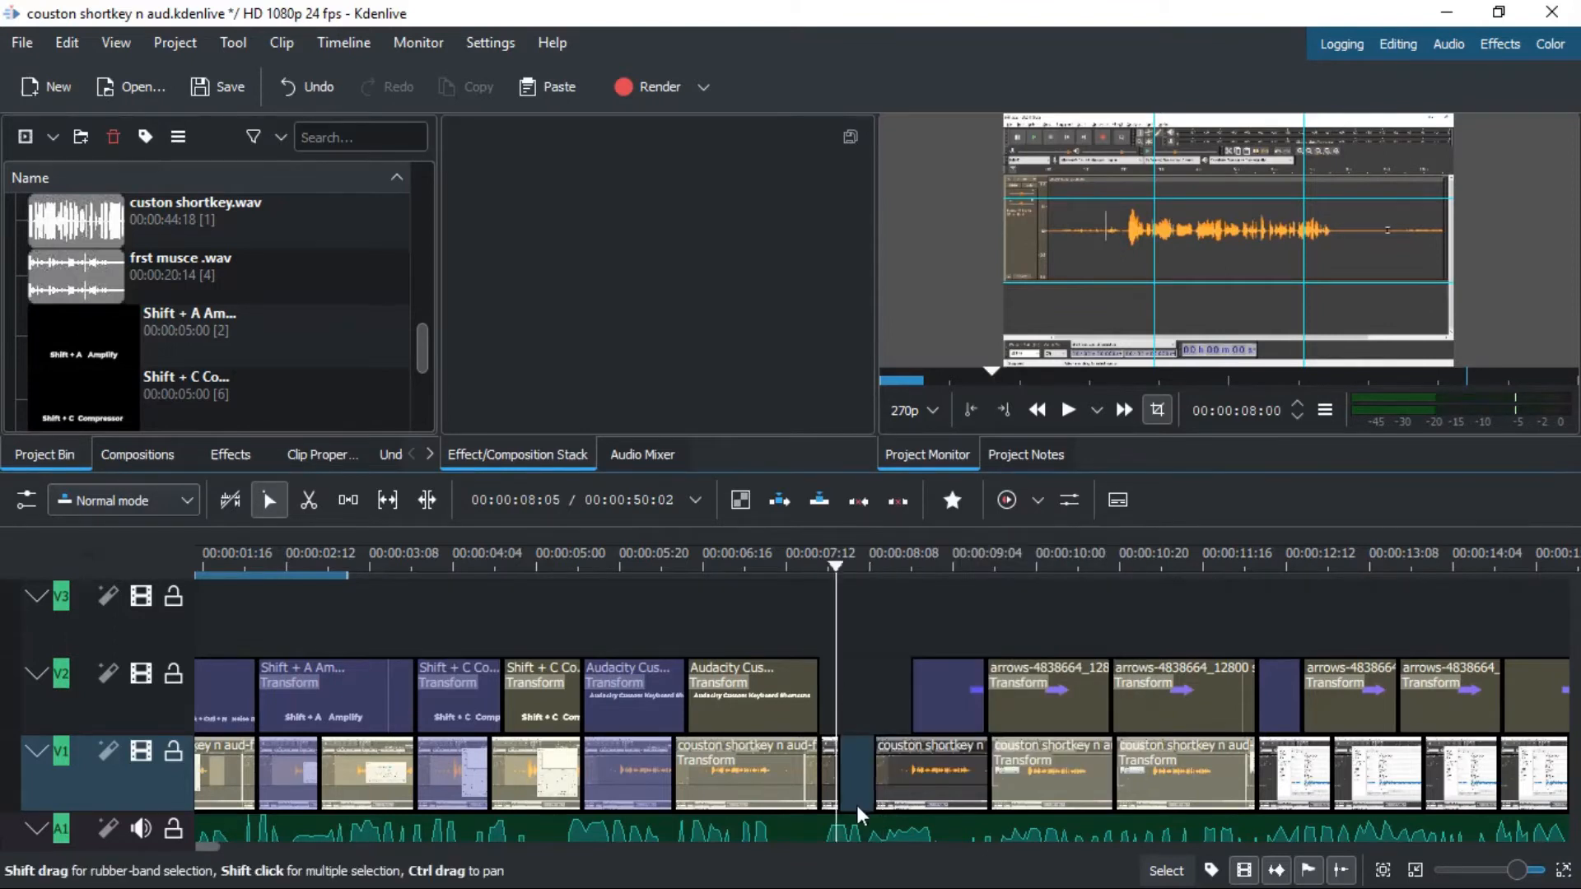
pyautogui.moveTo(876, 772); pyautogui.dragTo(842, 772)
pyautogui.press('space')
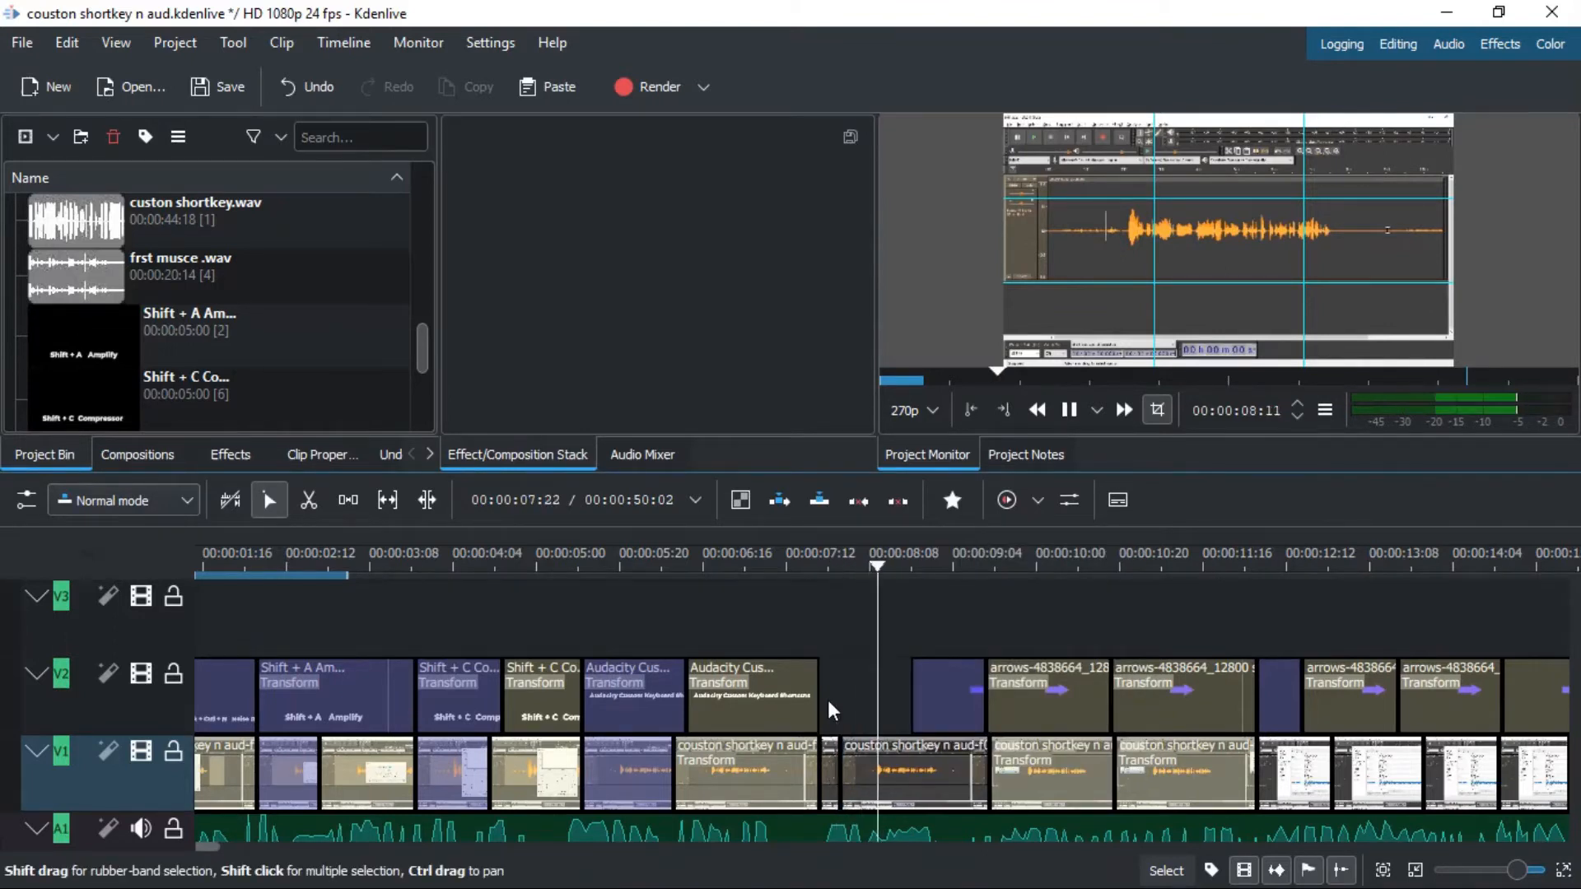
pyautogui.press('space')
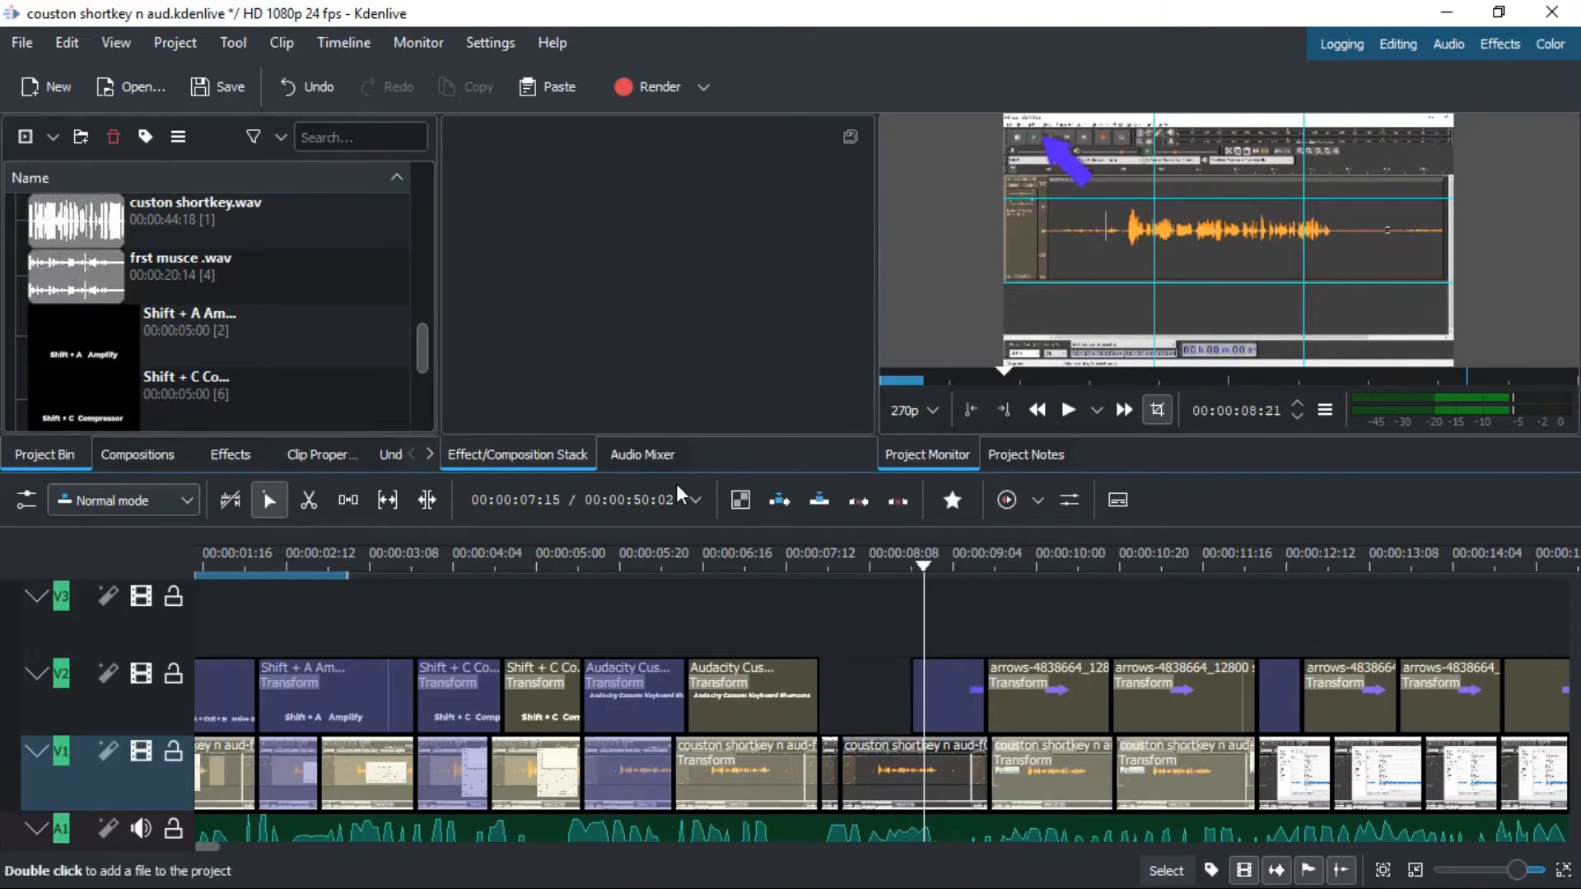
# Step: Save the project and add the Transform effect from Transform, Distort and Perspective to the couston shortkey n aud-f000788.png clip on V1
pyautogui.click(217, 87)
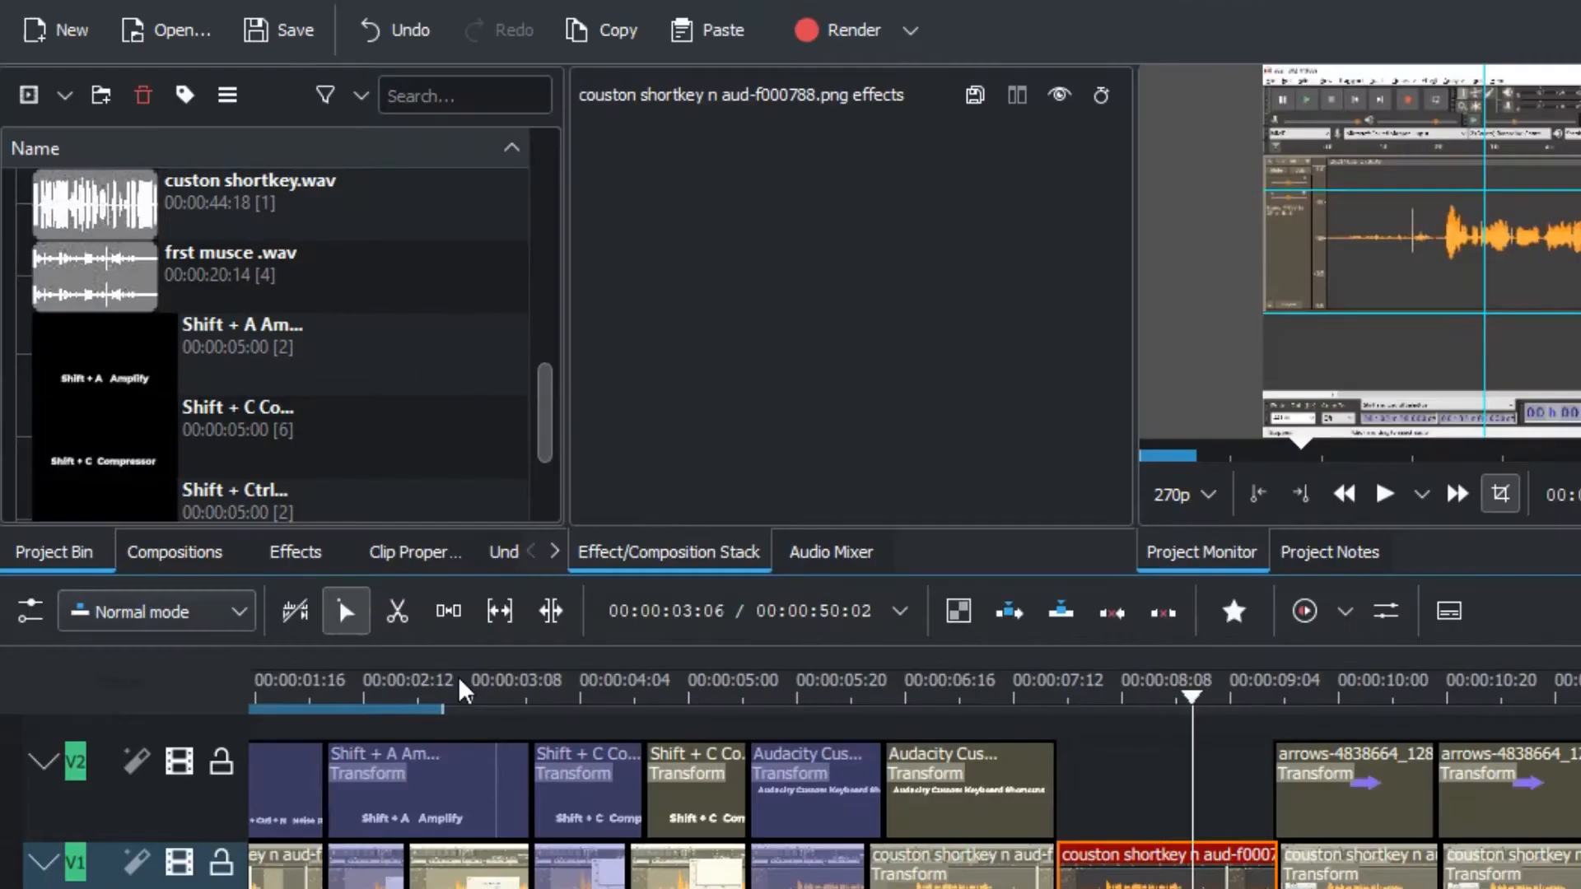
pyautogui.click(294, 553)
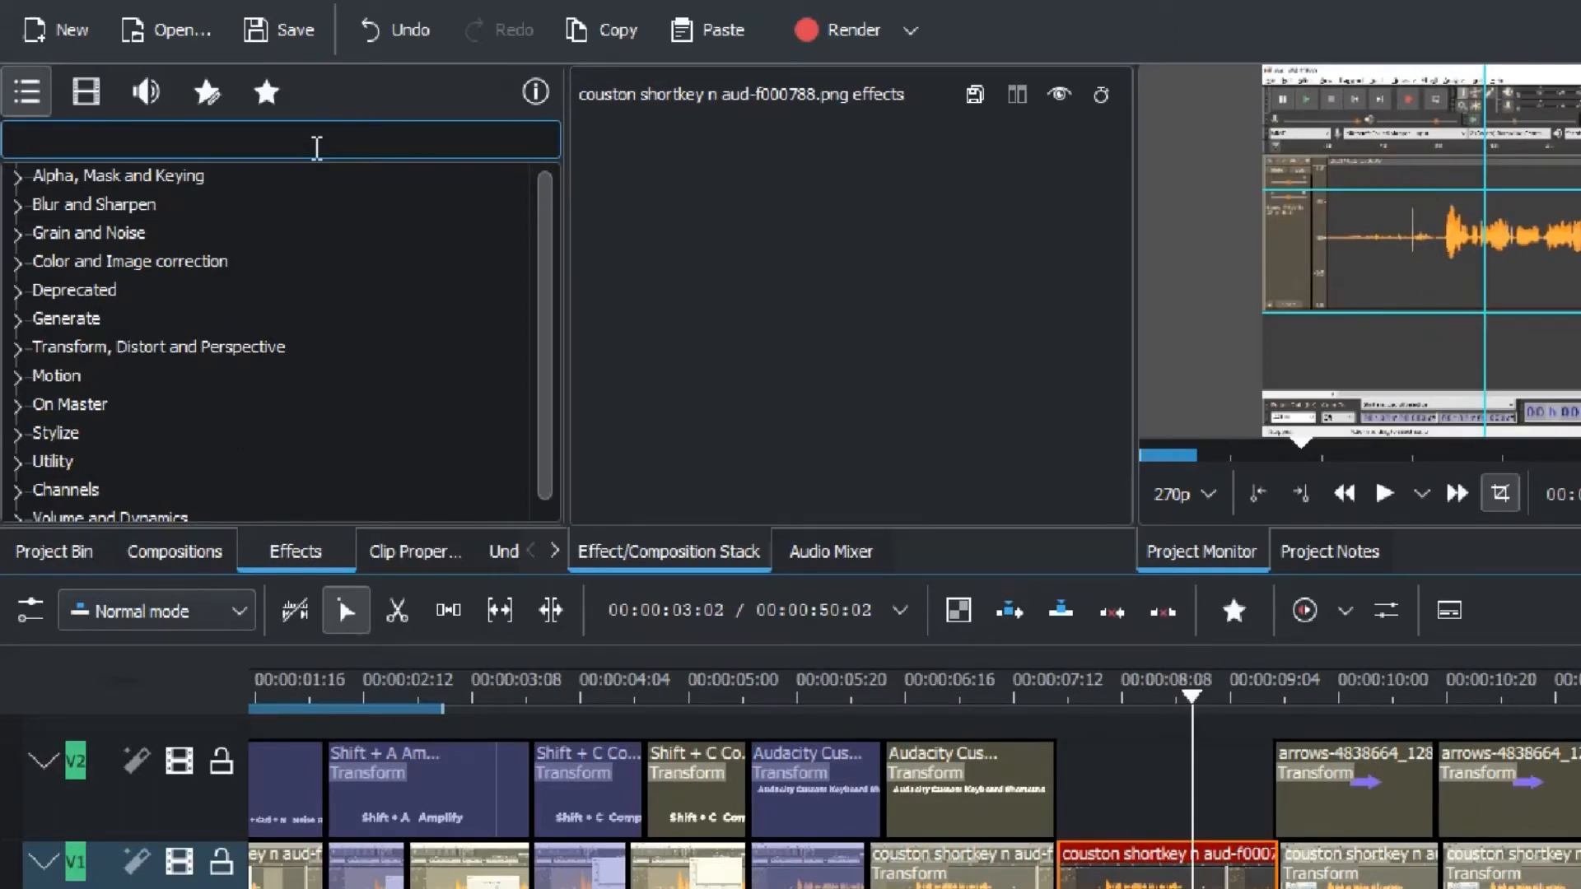
pyautogui.click(156, 346)
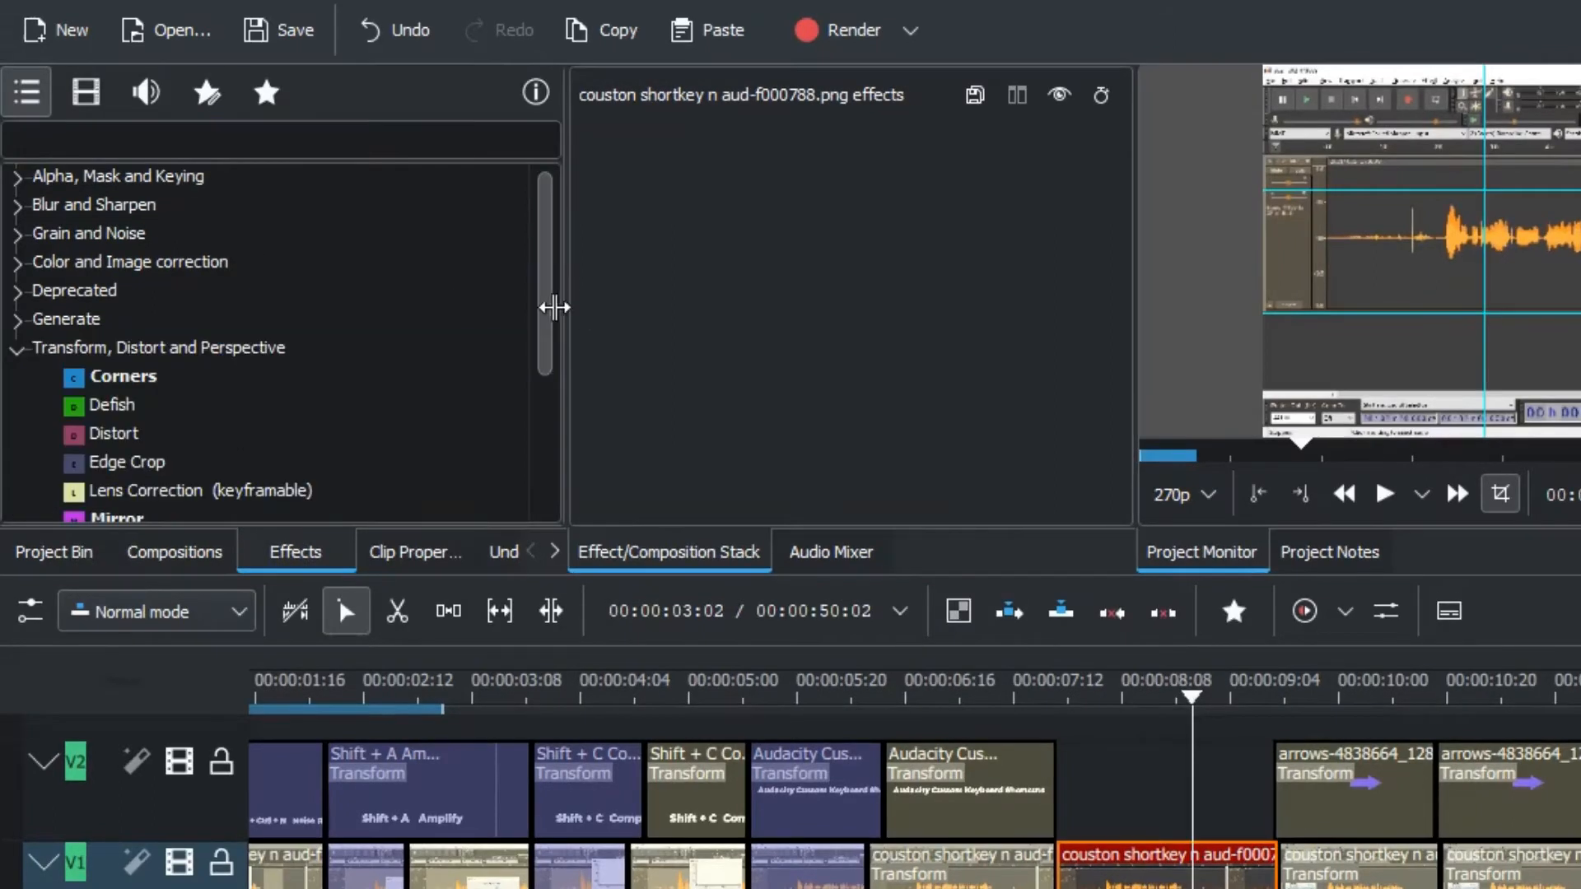
pyautogui.moveTo(544, 329); pyautogui.dragTo(546, 410)
pyautogui.click(264, 437)
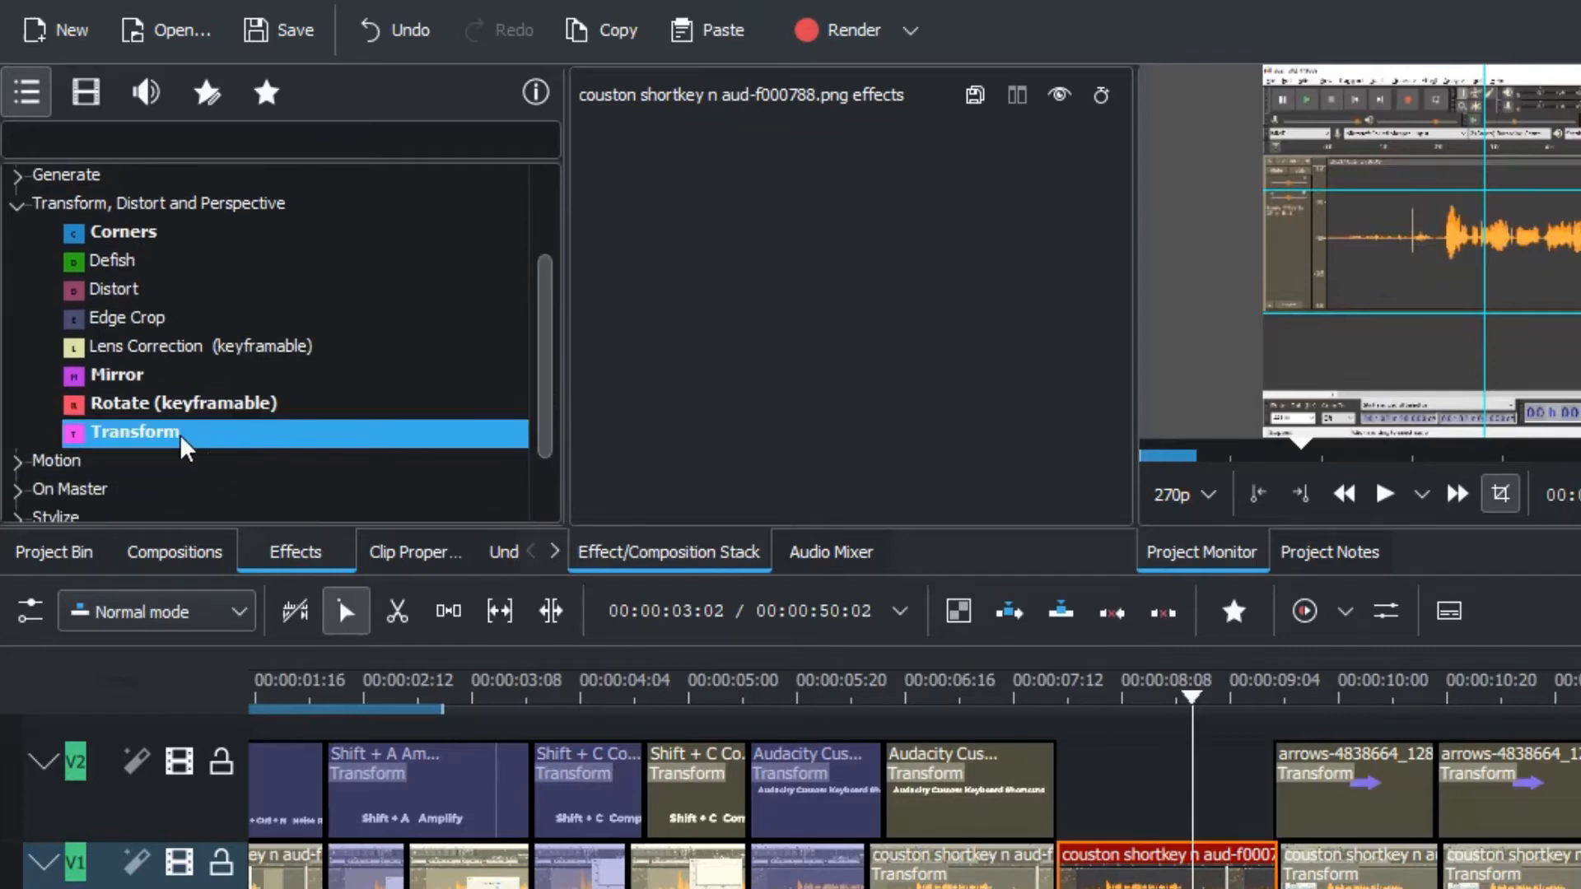
pyautogui.moveTo(187, 442); pyautogui.dragTo(1116, 862)
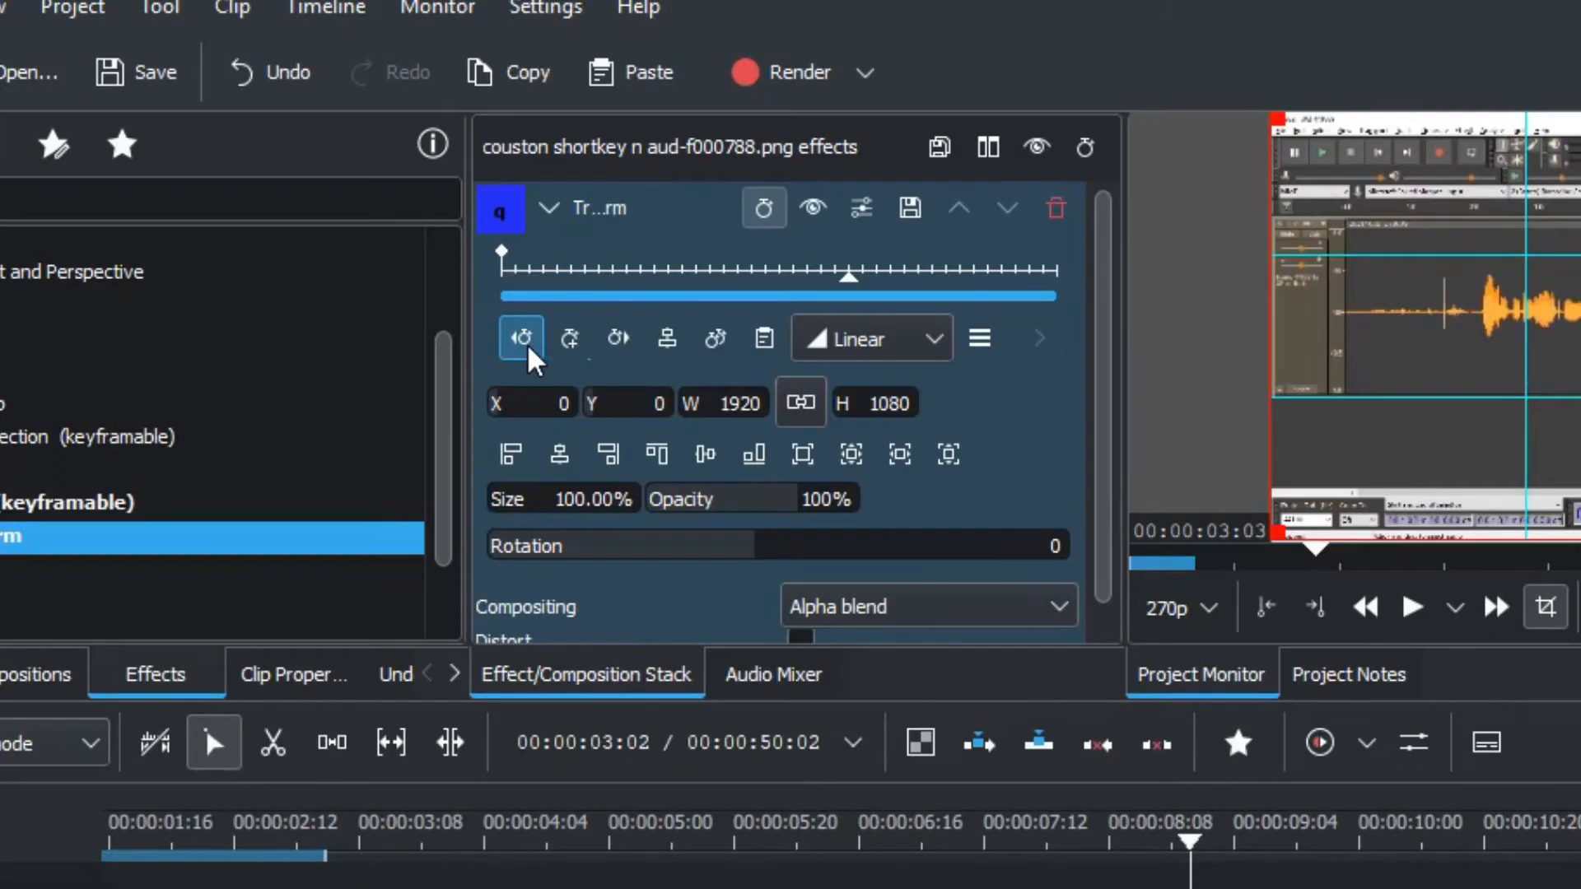
# Step: Step backward and forward through the Transform effect's keyframes, and set the first keyframe's interpolation to Linear
pyautogui.click(613, 260)
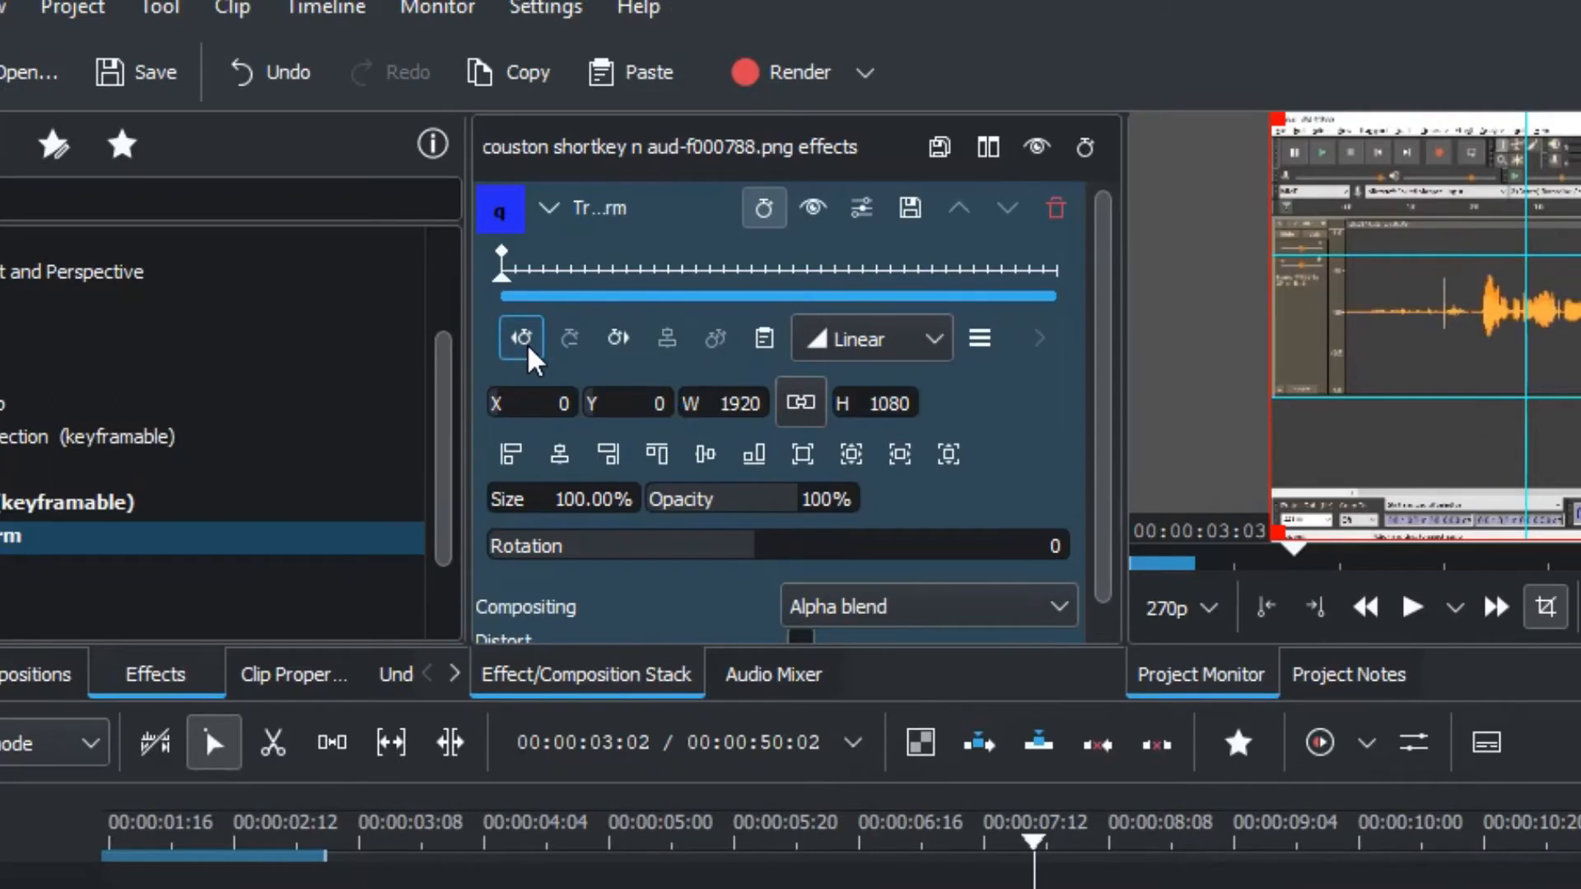
pyautogui.click(613, 346)
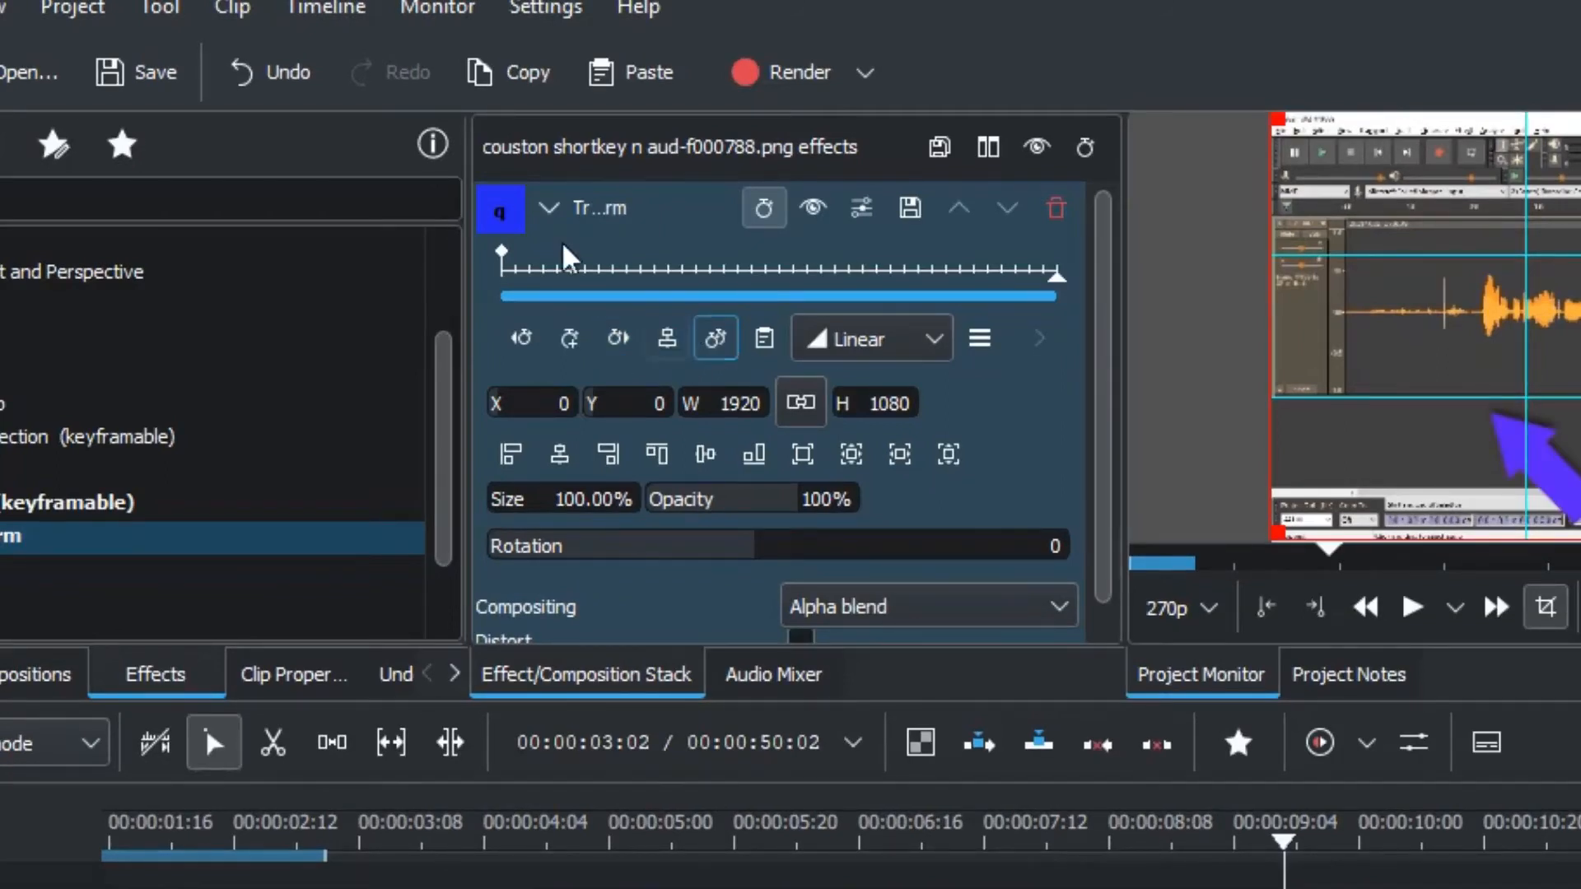
pyautogui.click(502, 254)
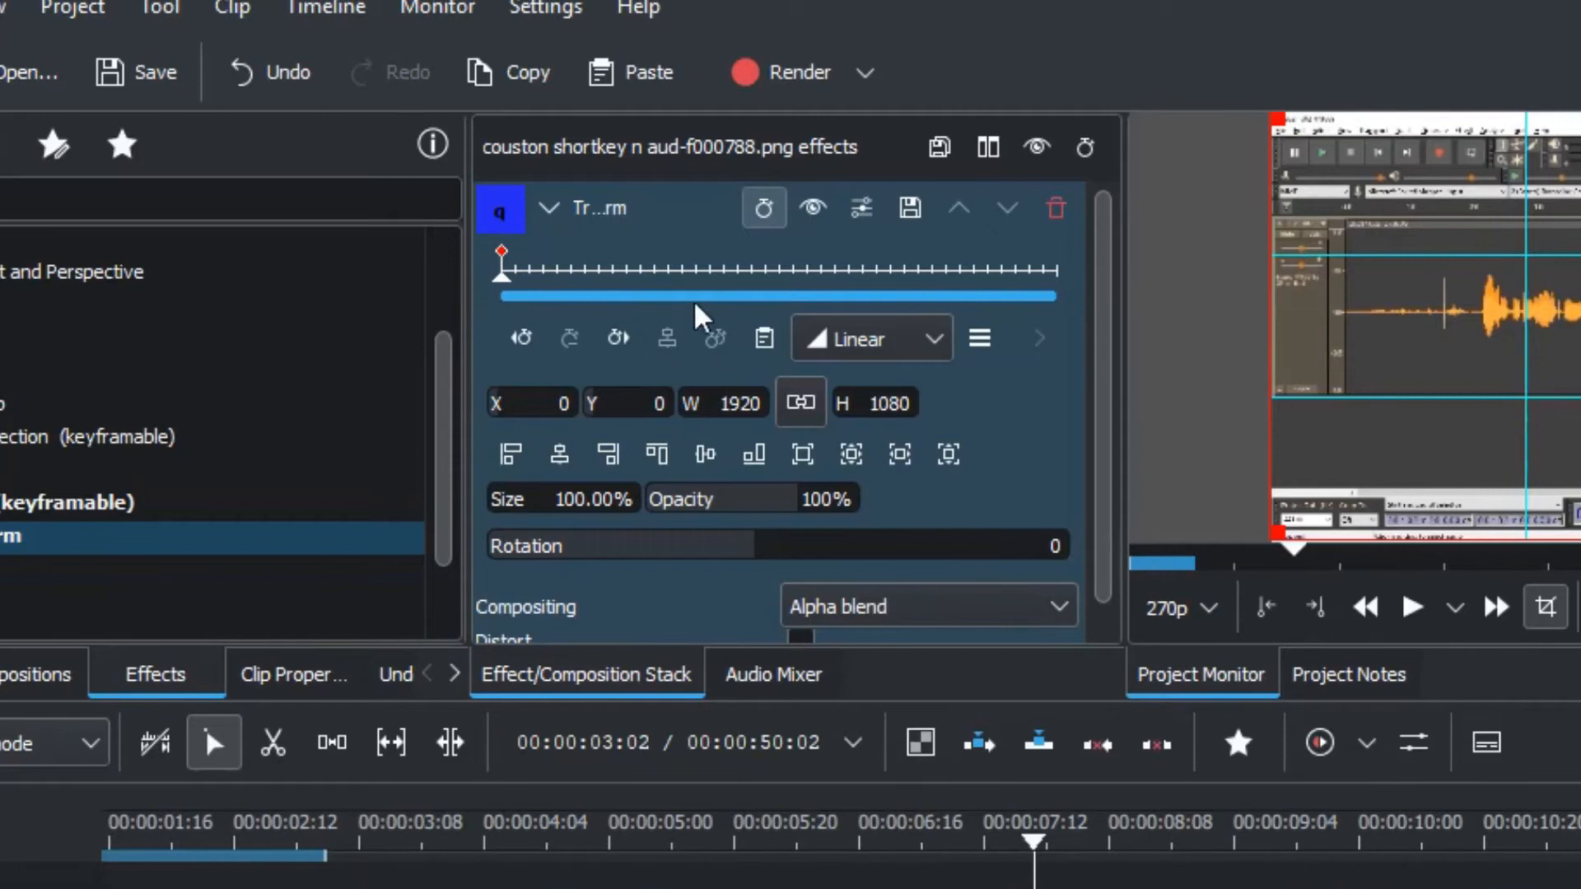
pyautogui.click(823, 341)
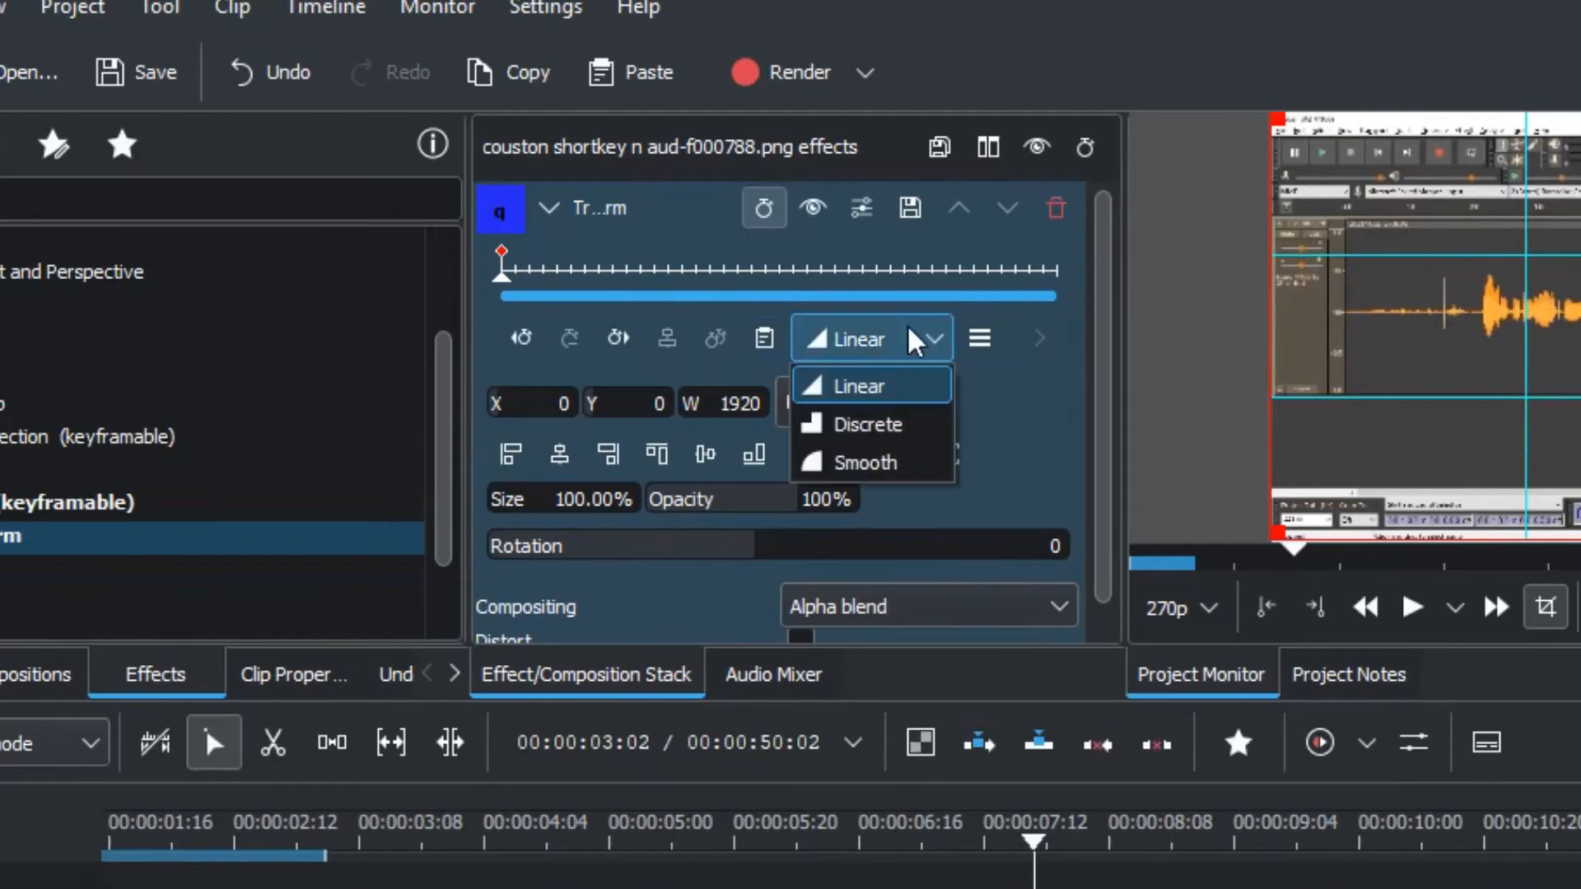
pyautogui.click(922, 383)
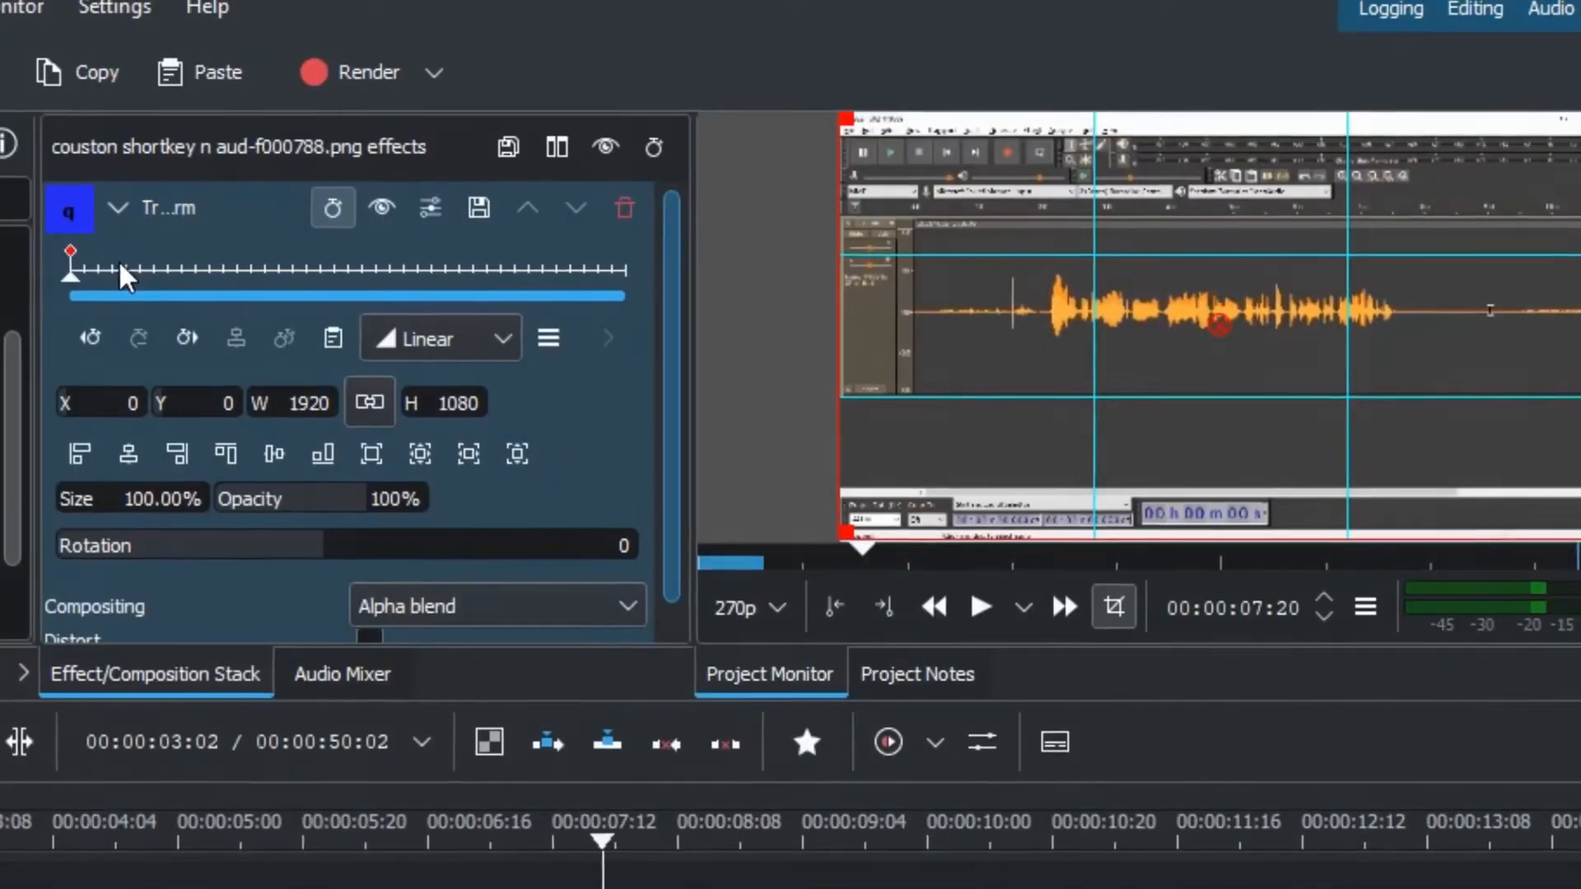
# Step: Add a second keyframe to the Transform effect at about 00:00:08:02 and shift it further along the clip
pyautogui.moveTo(566, 262); pyautogui.dragTo(587, 262)
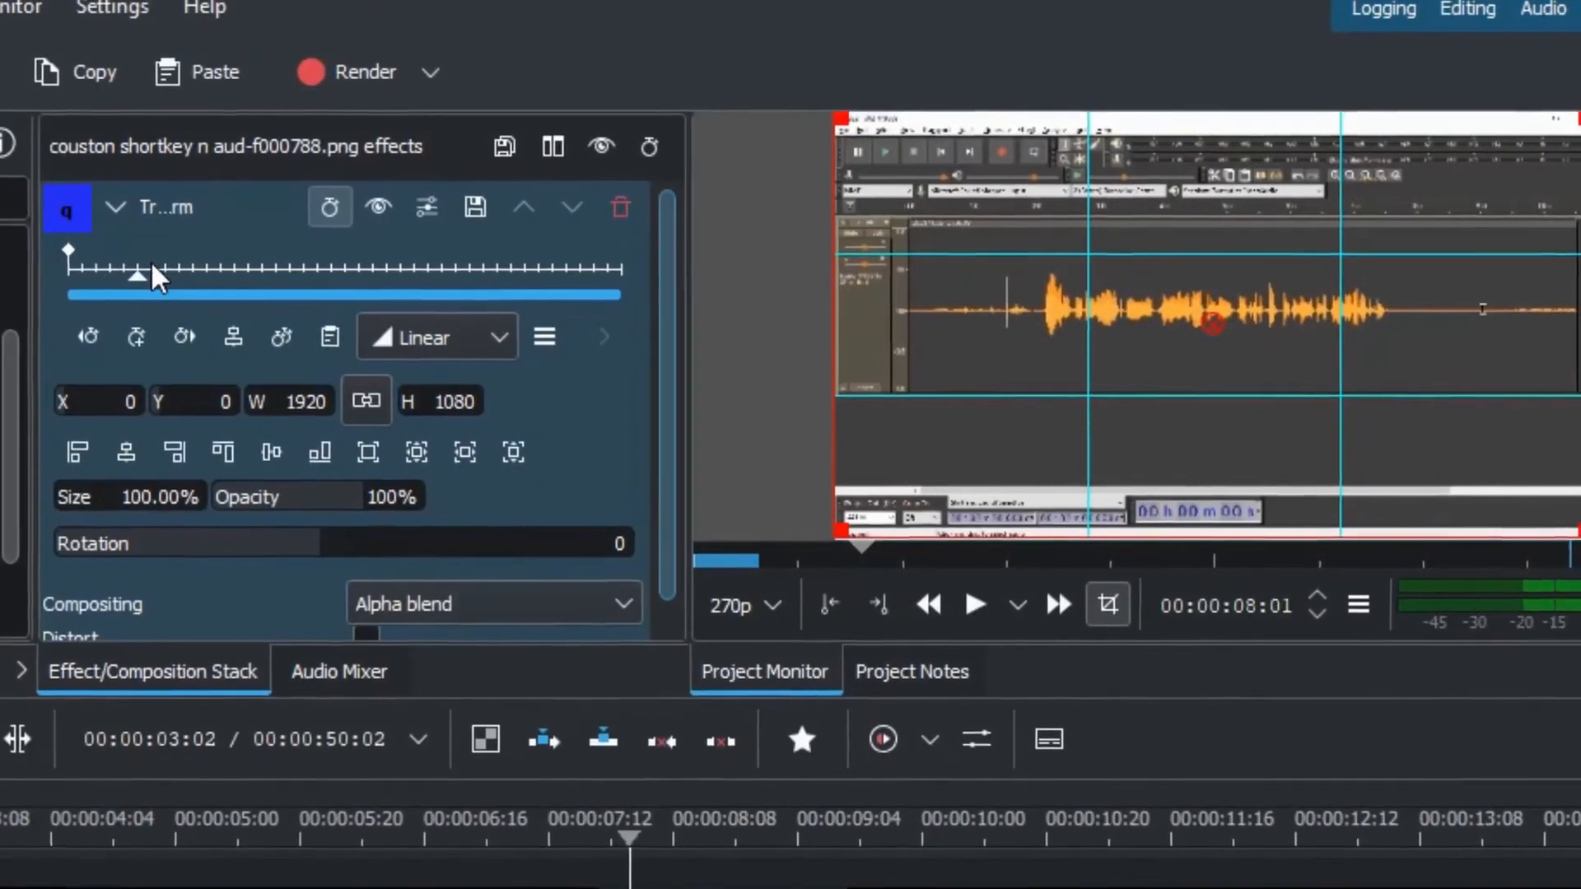
pyautogui.click(129, 336)
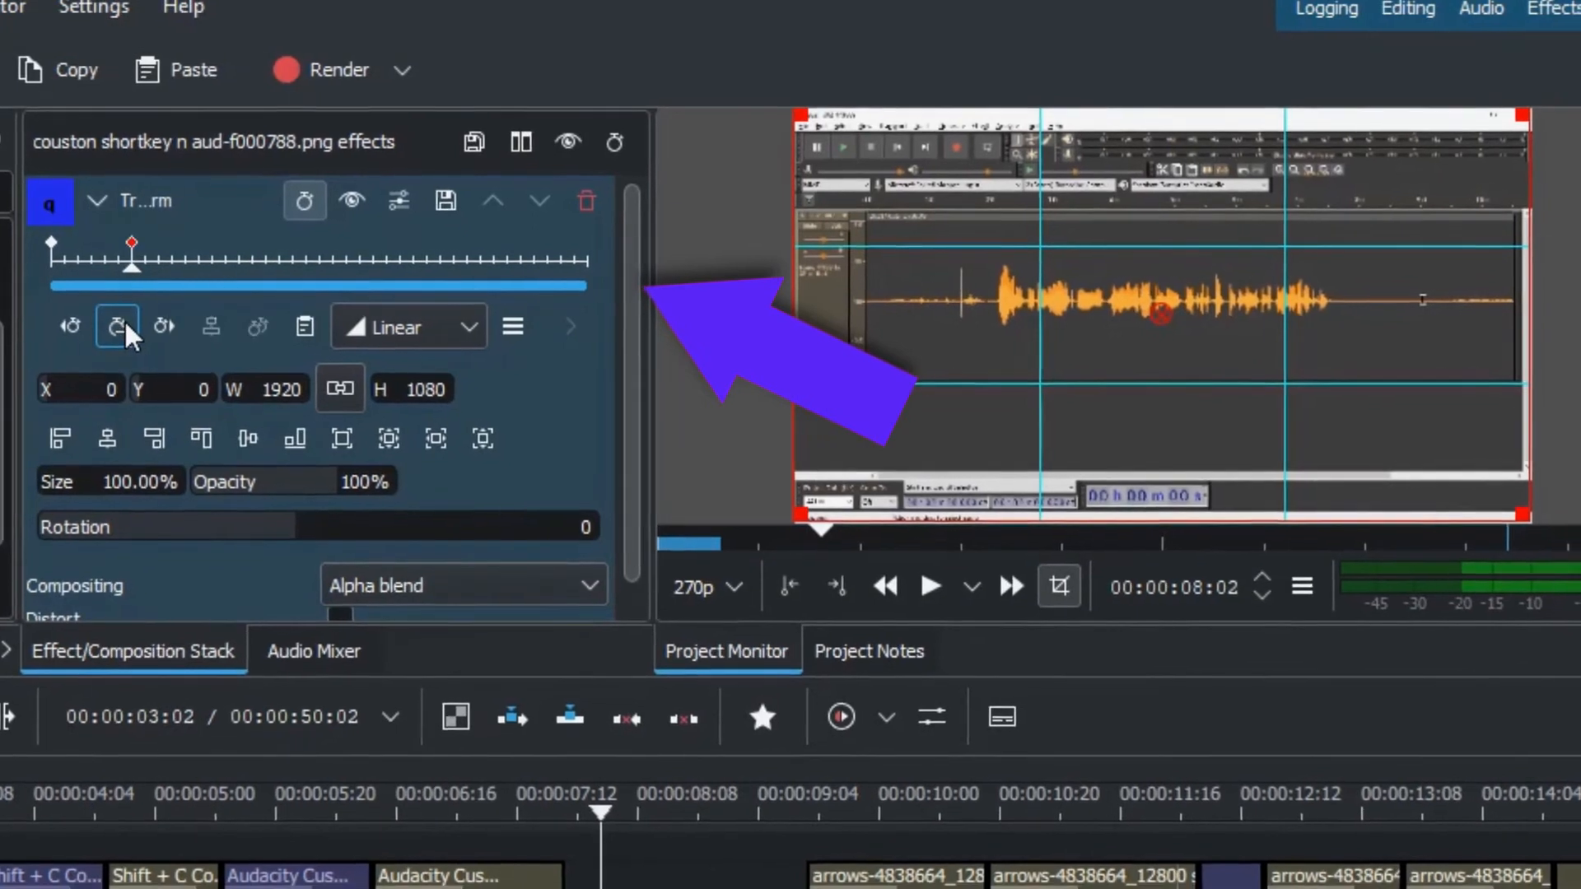
pyautogui.moveTo(128, 245); pyautogui.dragTo(177, 251)
# Step: Set the Transform effect's size to 110% at the first keyframe
pyautogui.click(39, 238)
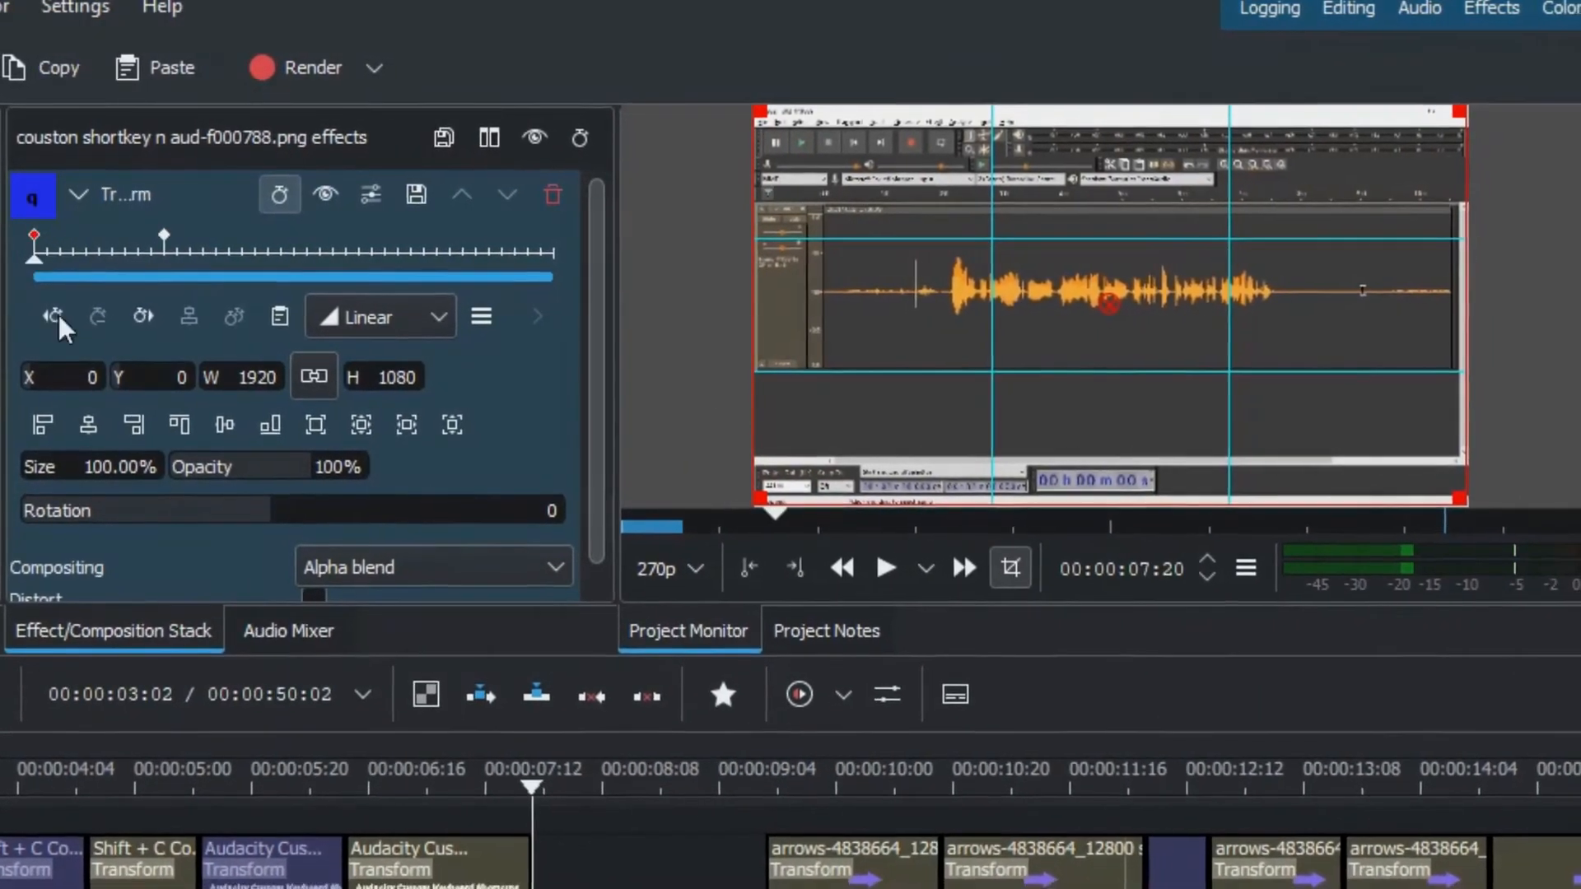
pyautogui.click(105, 455)
pyautogui.write('110')
pyautogui.press('Return')
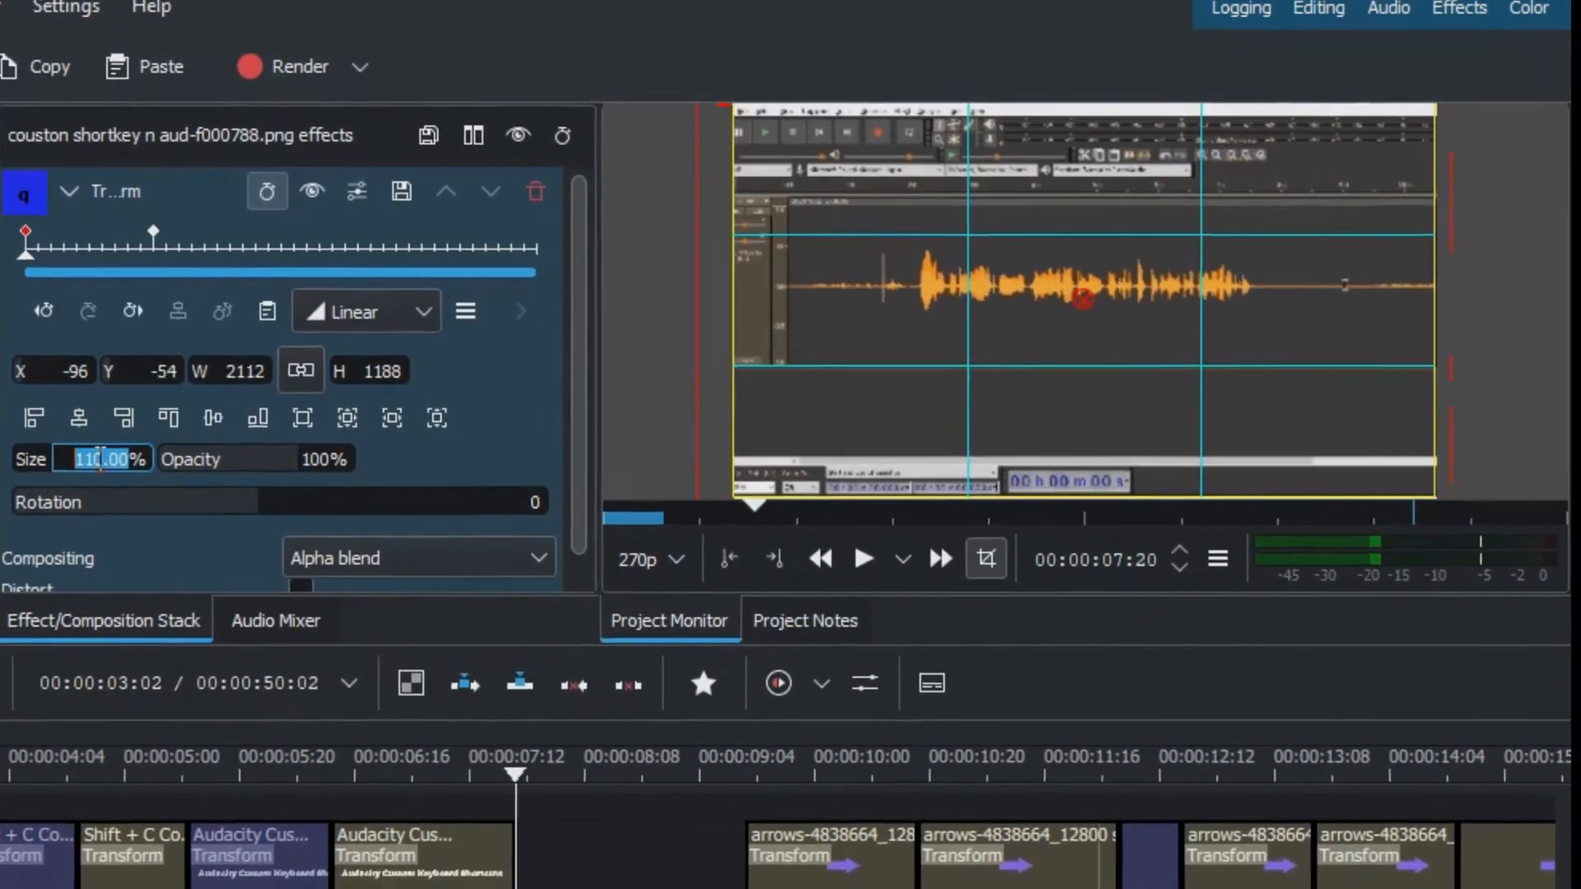
# Step: Move the Transform effect's second keyframe close to the end of the clip
pyautogui.moveTo(274, 517); pyautogui.dragTo(219, 493)
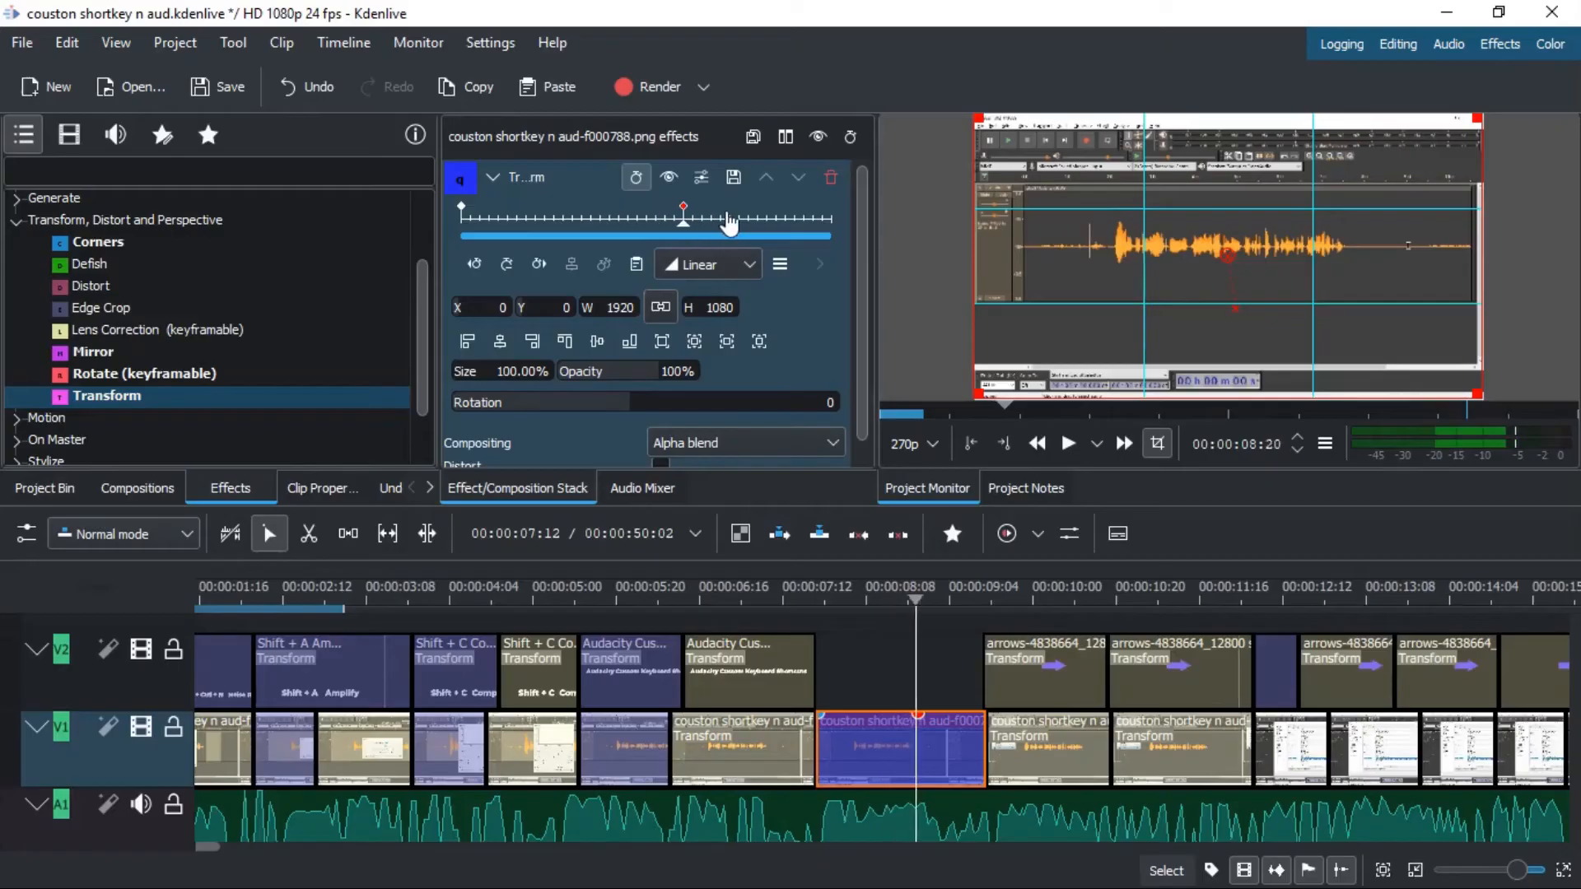
pyautogui.moveTo(380, 251); pyautogui.dragTo(447, 263)
pyautogui.moveTo(774, 231); pyautogui.dragTo(795, 222)
# Step: Play back the Transform animation twice, starting just before the clip at about 00:00:07:16
pyautogui.click(798, 586)
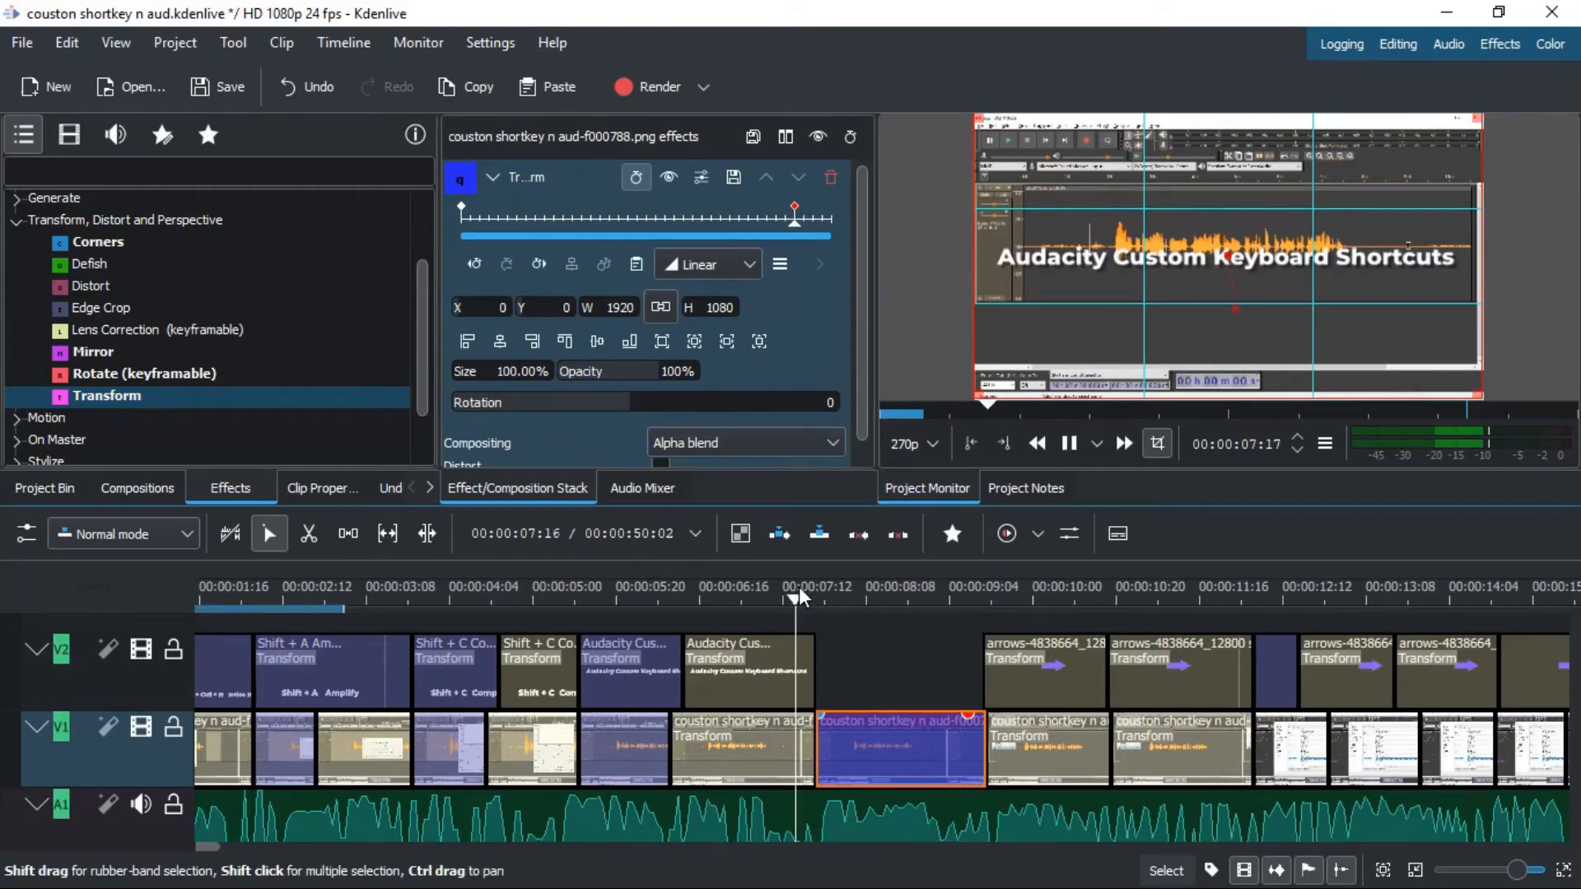
pyautogui.press('space')
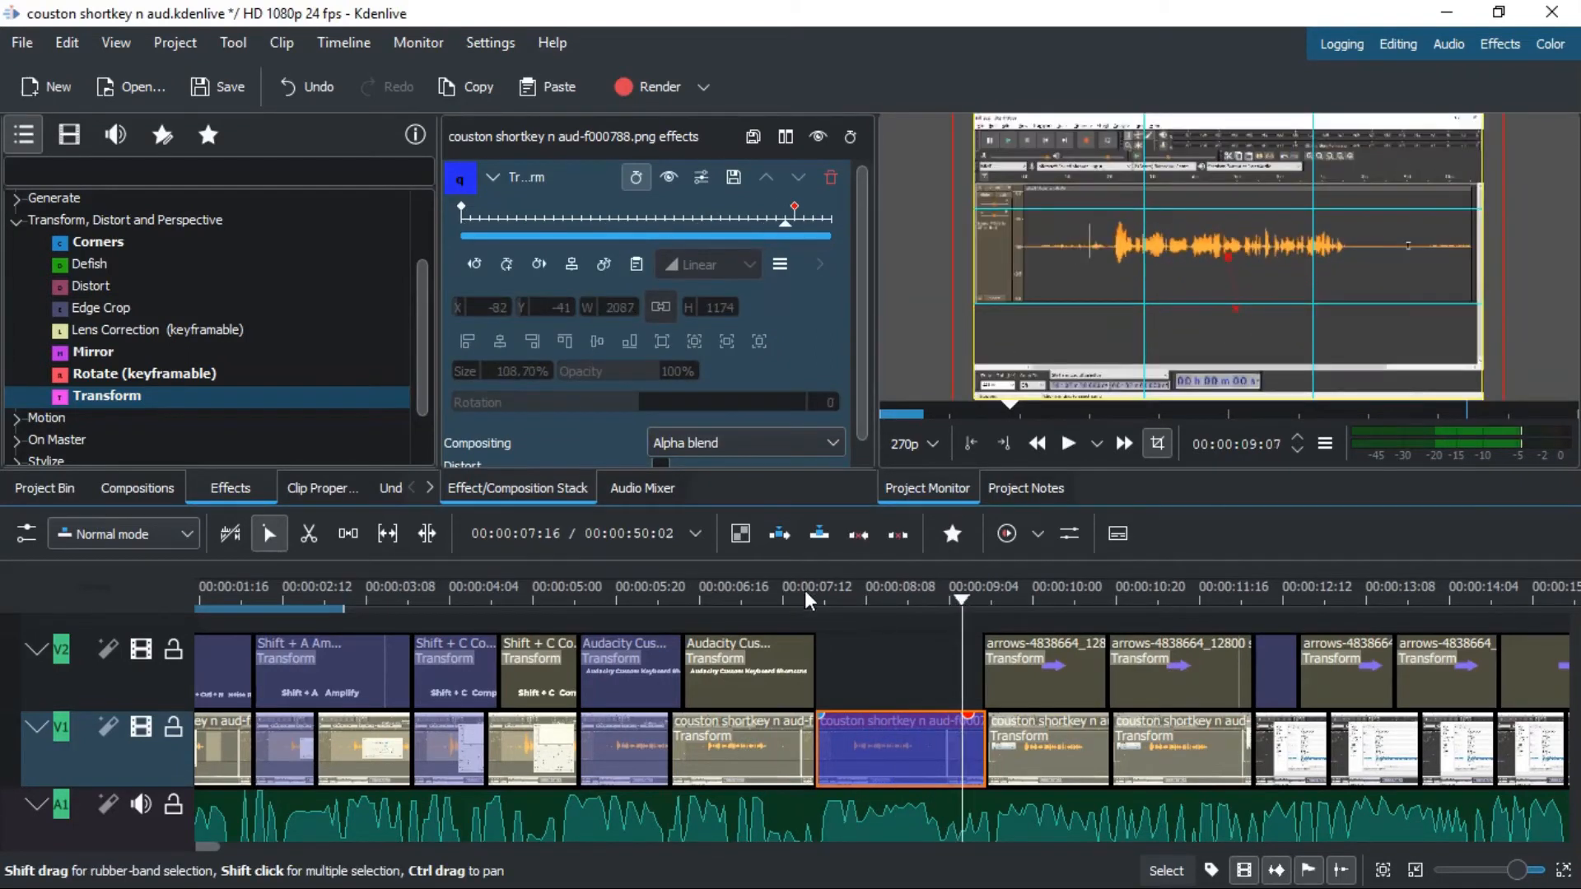
pyautogui.click(796, 590)
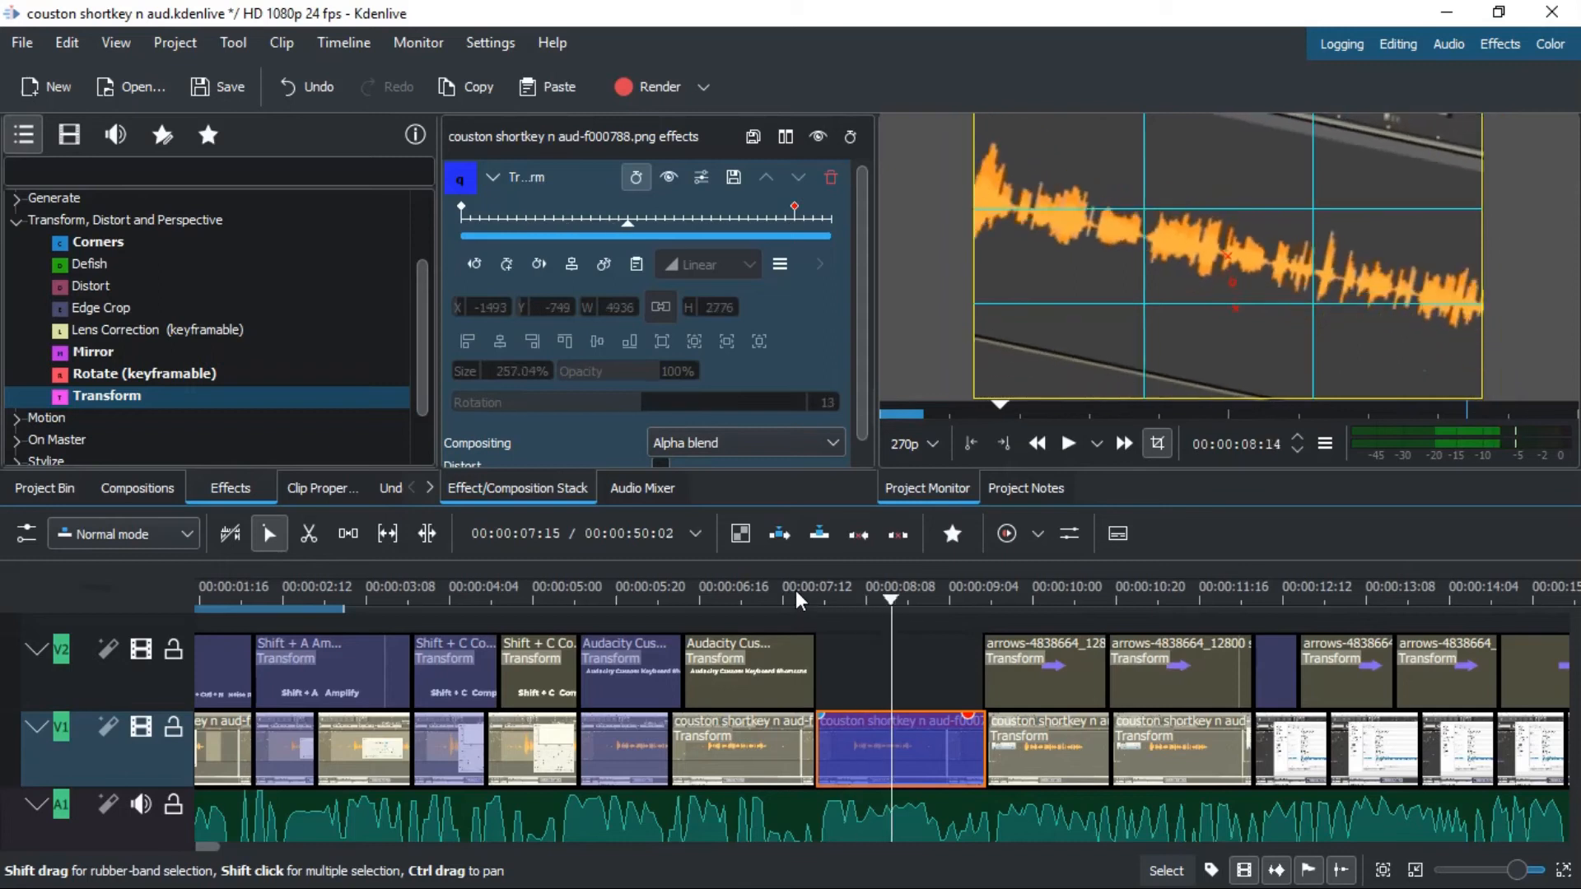
pyautogui.press('space')
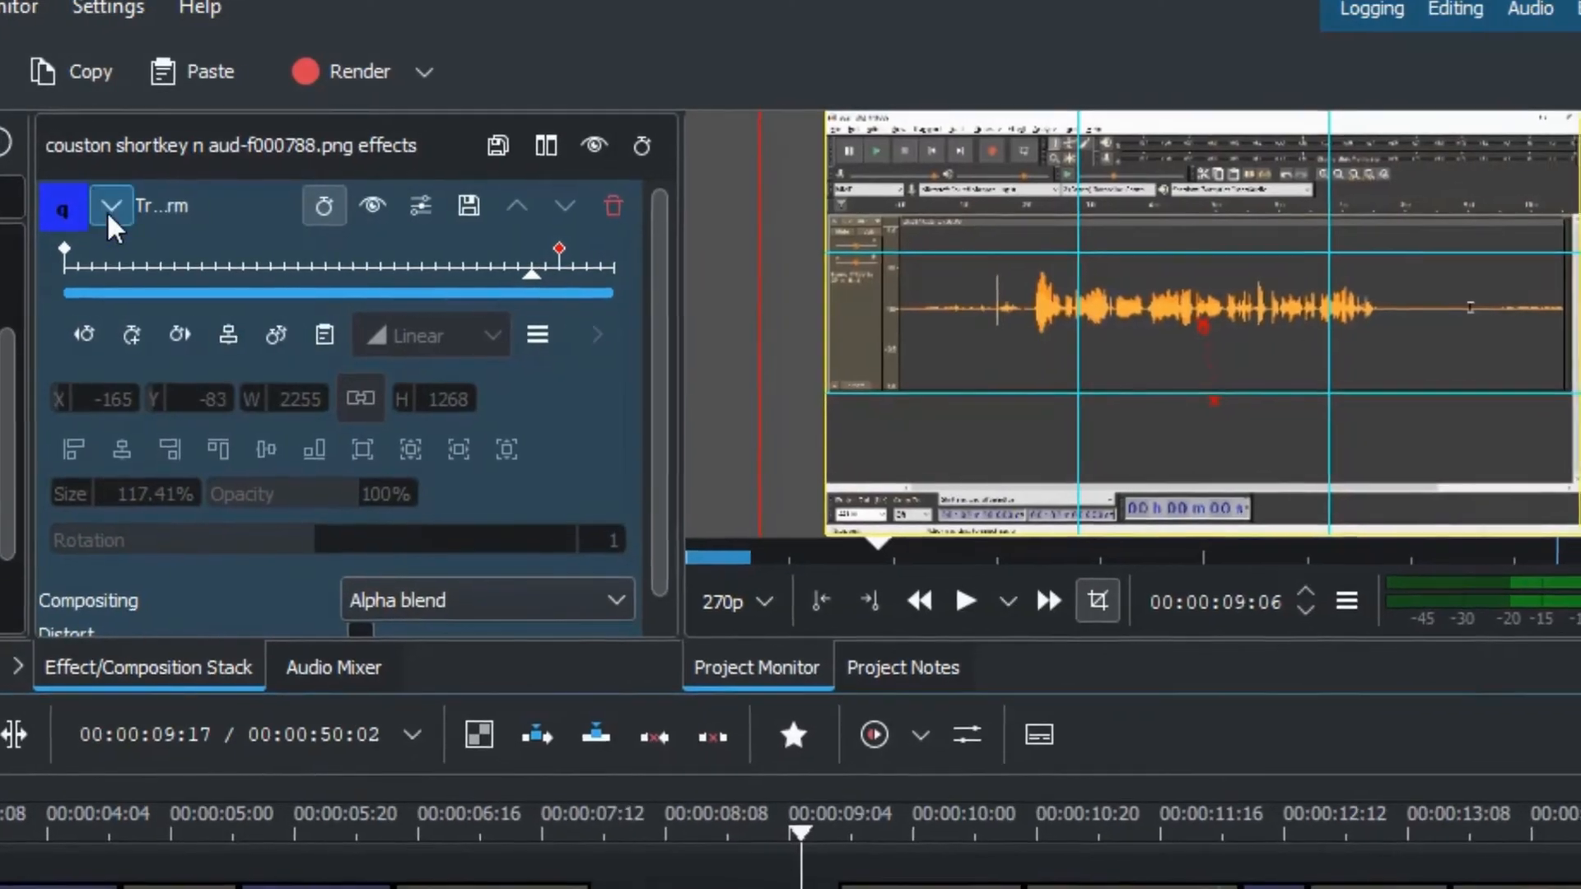
# Step: Collapse and expand the Transform effect's settings, and toggle the display of its keyframes
pyautogui.click(492, 177)
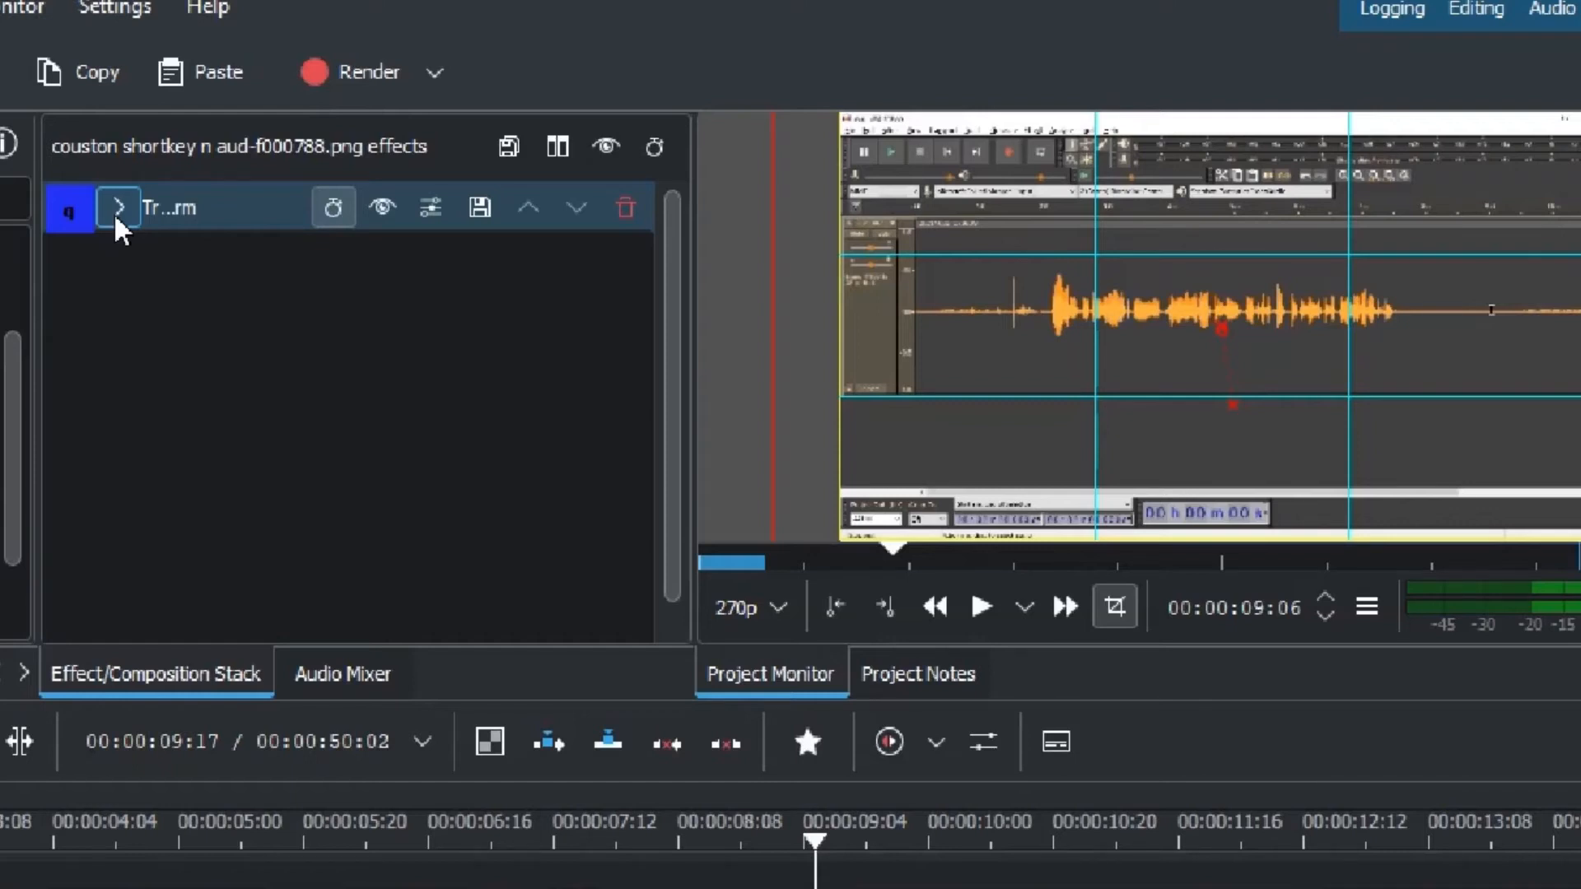
pyautogui.click(116, 212)
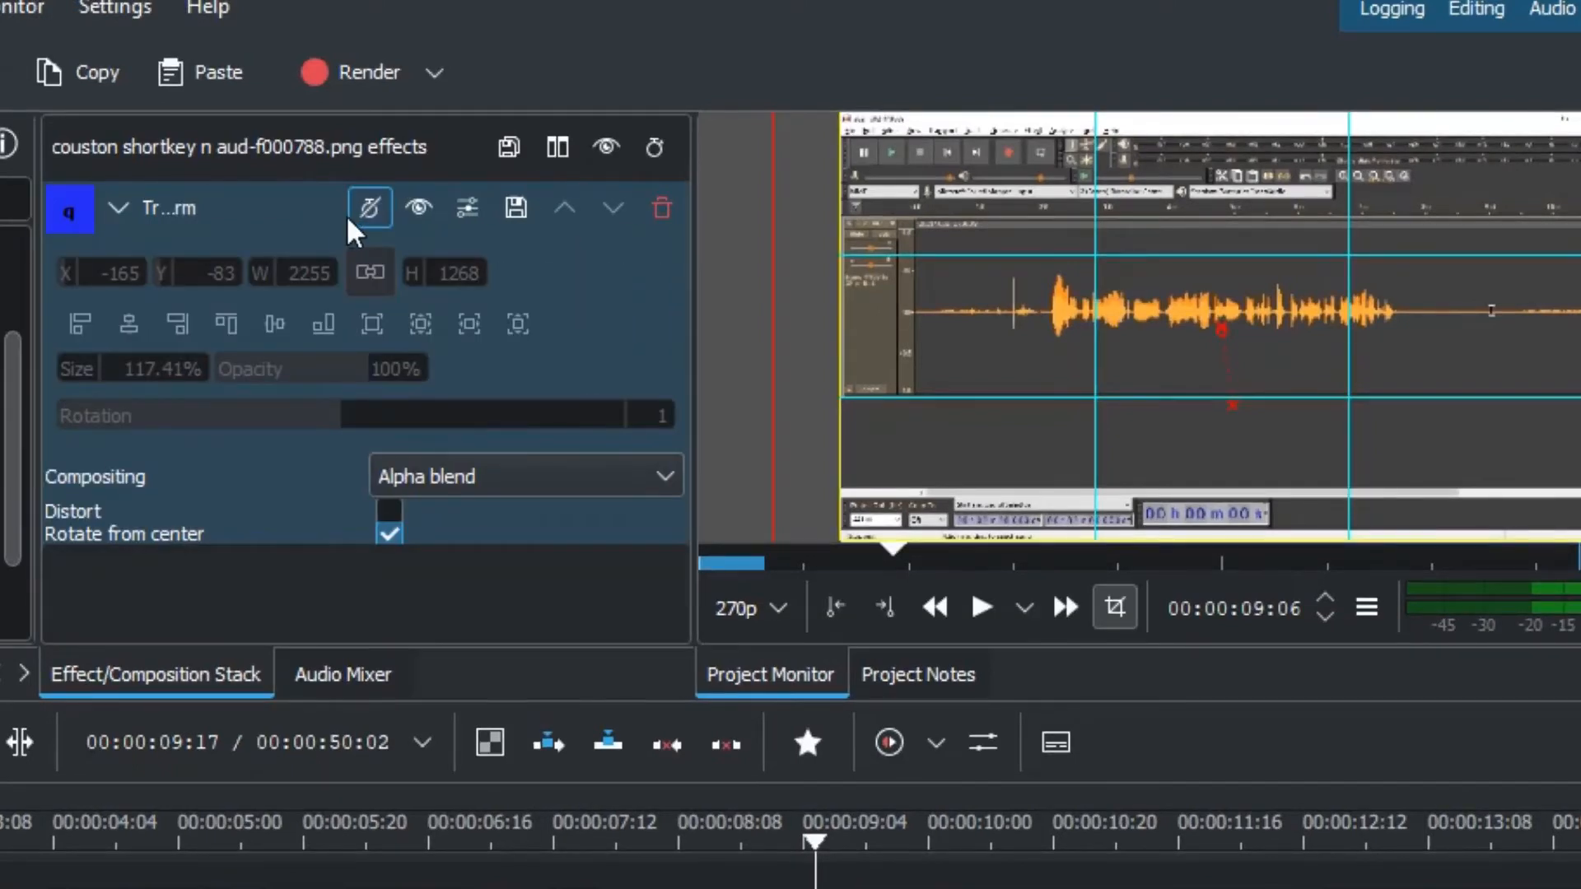
pyautogui.click(370, 207)
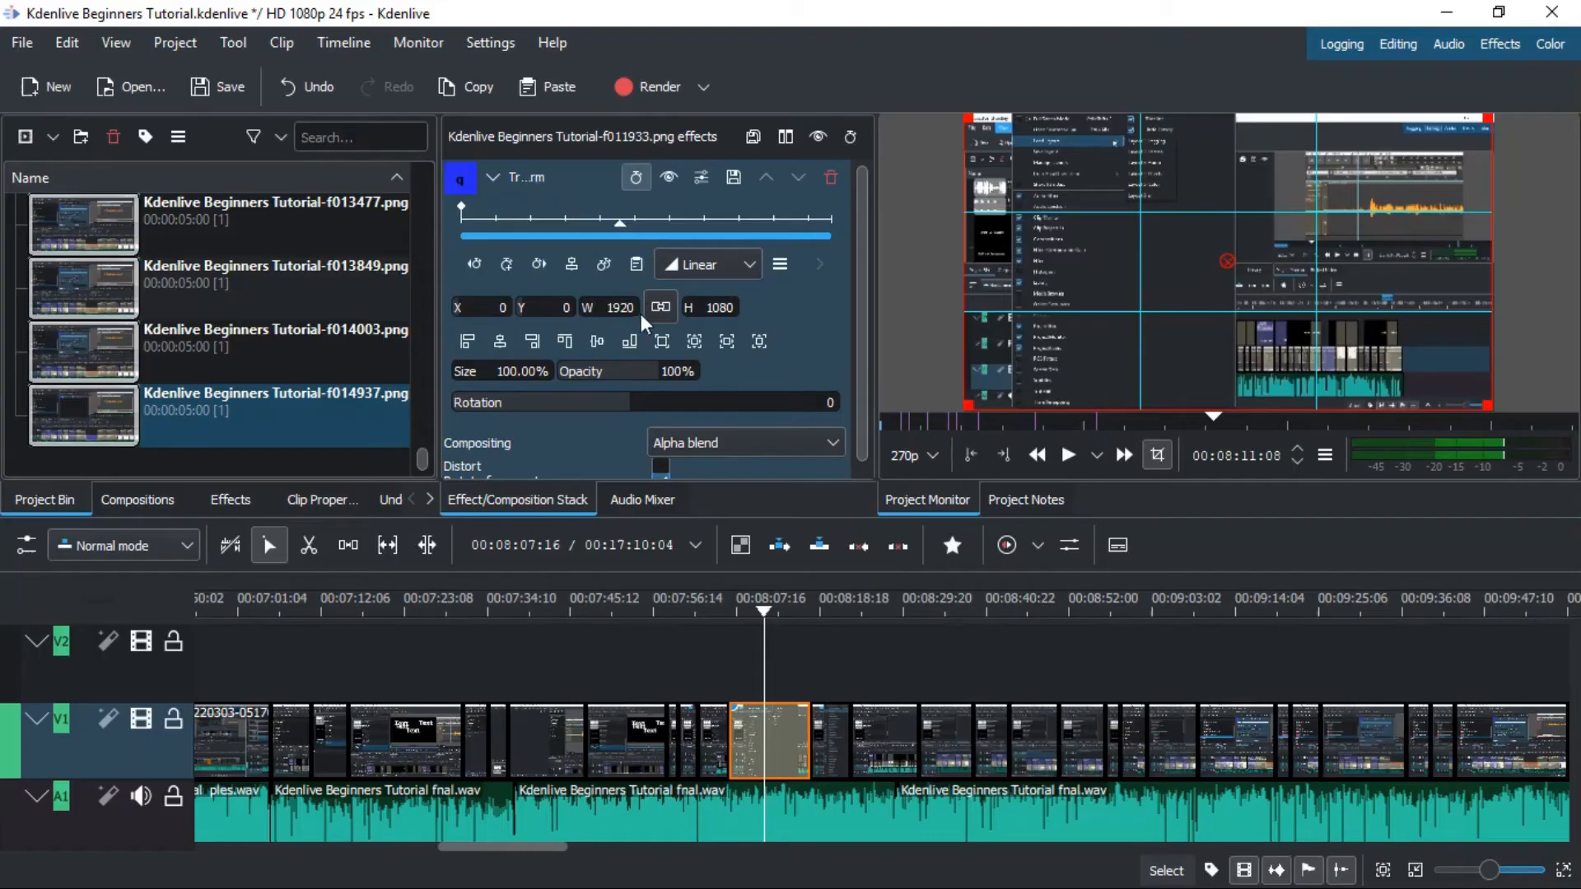
# Step: Copy the Transform effect from the Kdenlive Beginners Tutorial-f011933.png clip onto an earlier clip on V1
pyautogui.moveTo(563, 206); pyautogui.dragTo(632, 734)
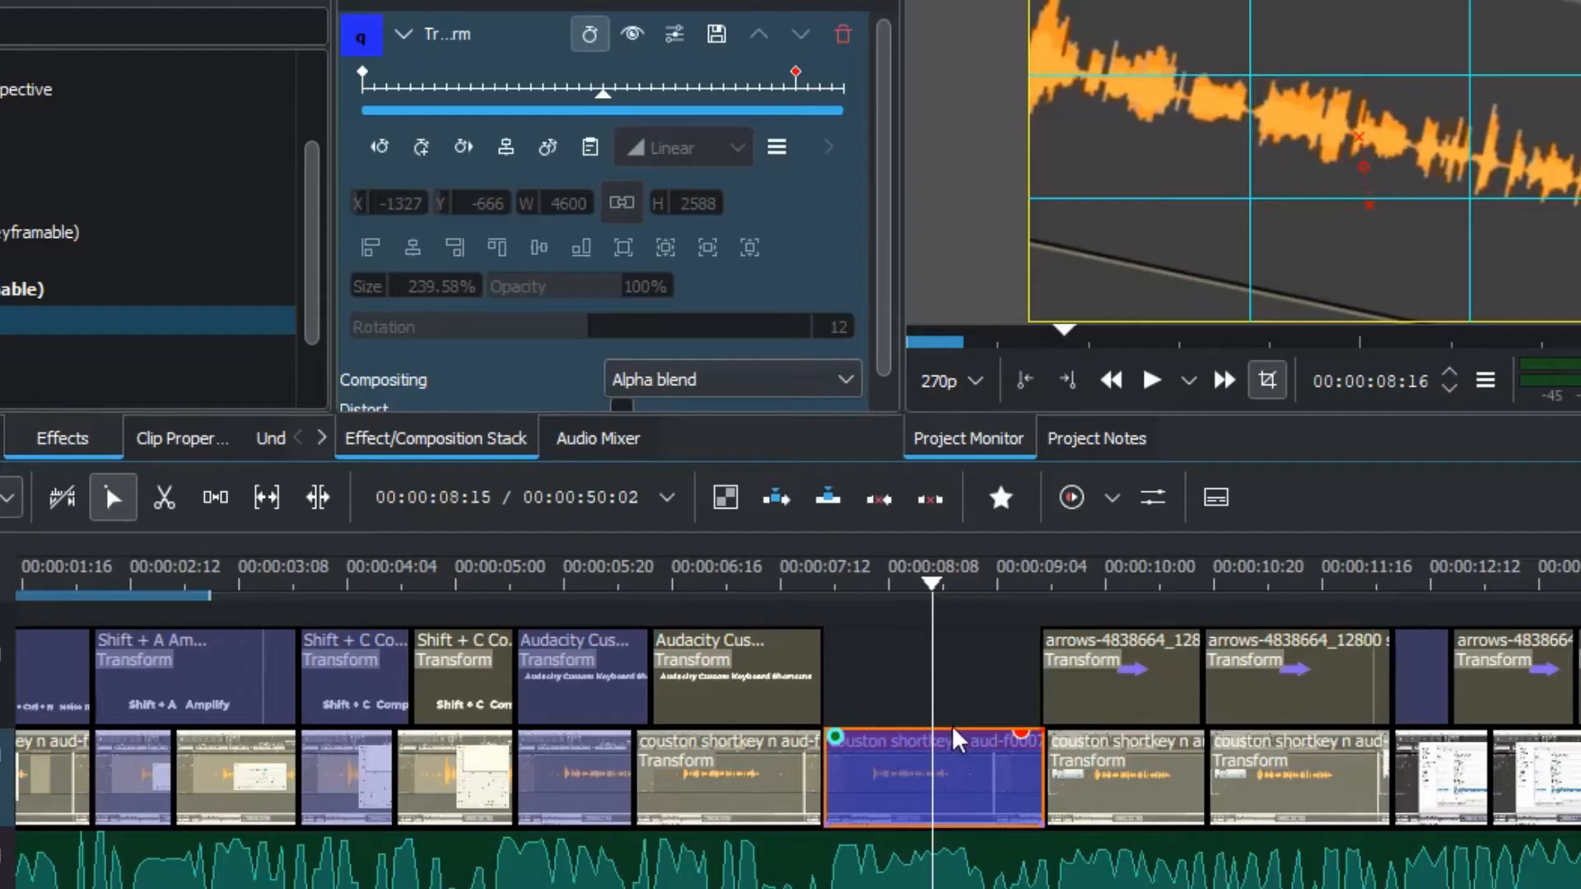
# Step: Add a fade-out spanning nearly the whole couston shortkey n aud-f000788.png clip, and look through its effect stack
pyautogui.moveTo(1023, 753); pyautogui.dragTo(845, 741)
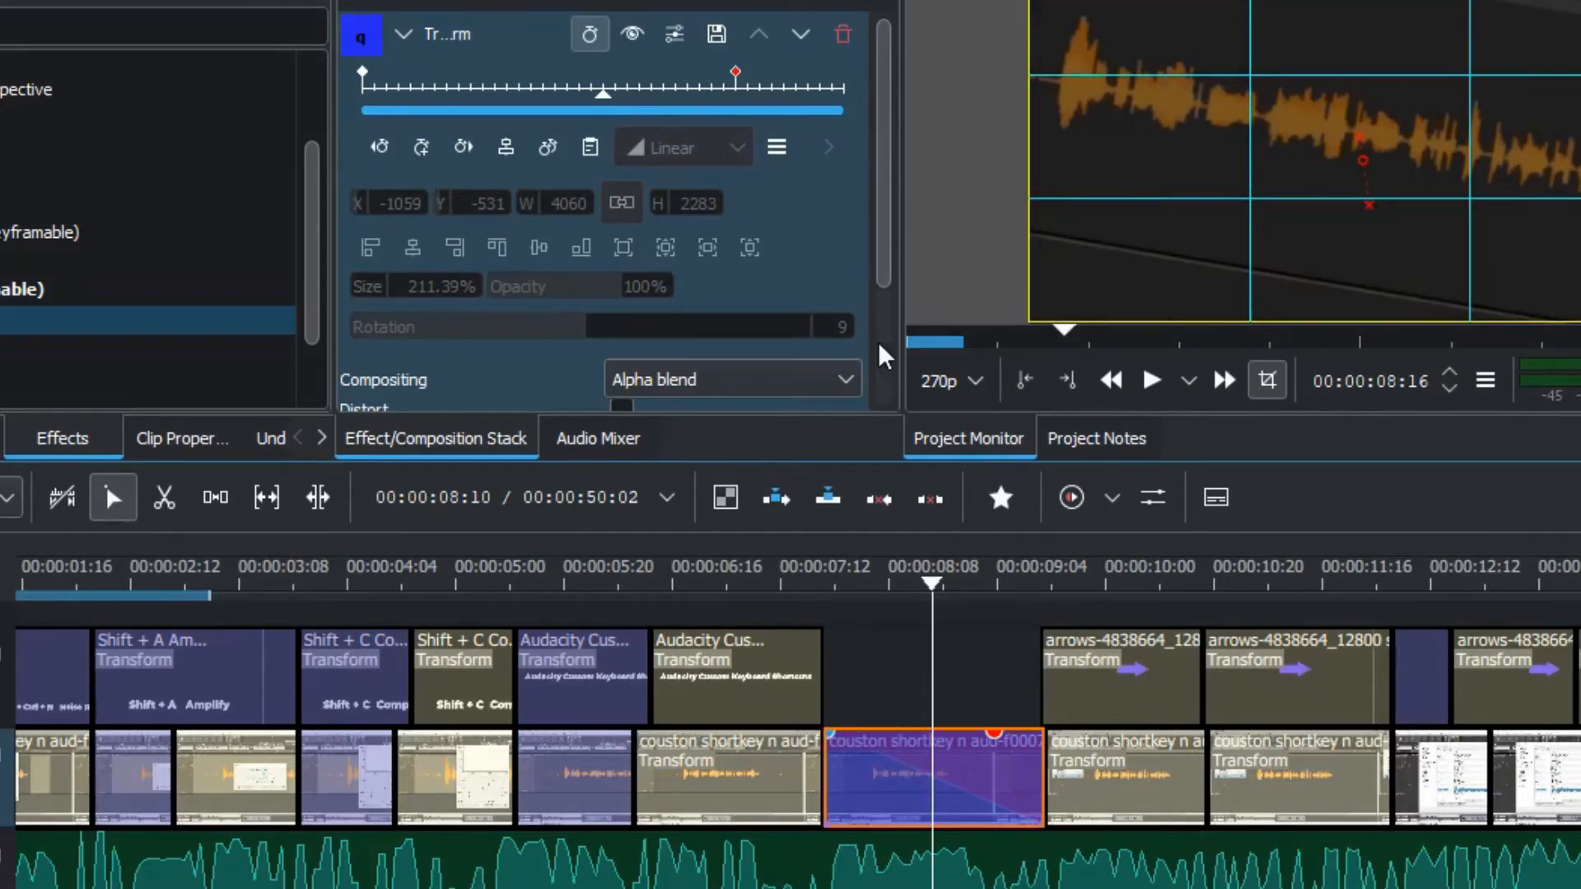
pyautogui.moveTo(896, 262); pyautogui.dragTo(900, 363)
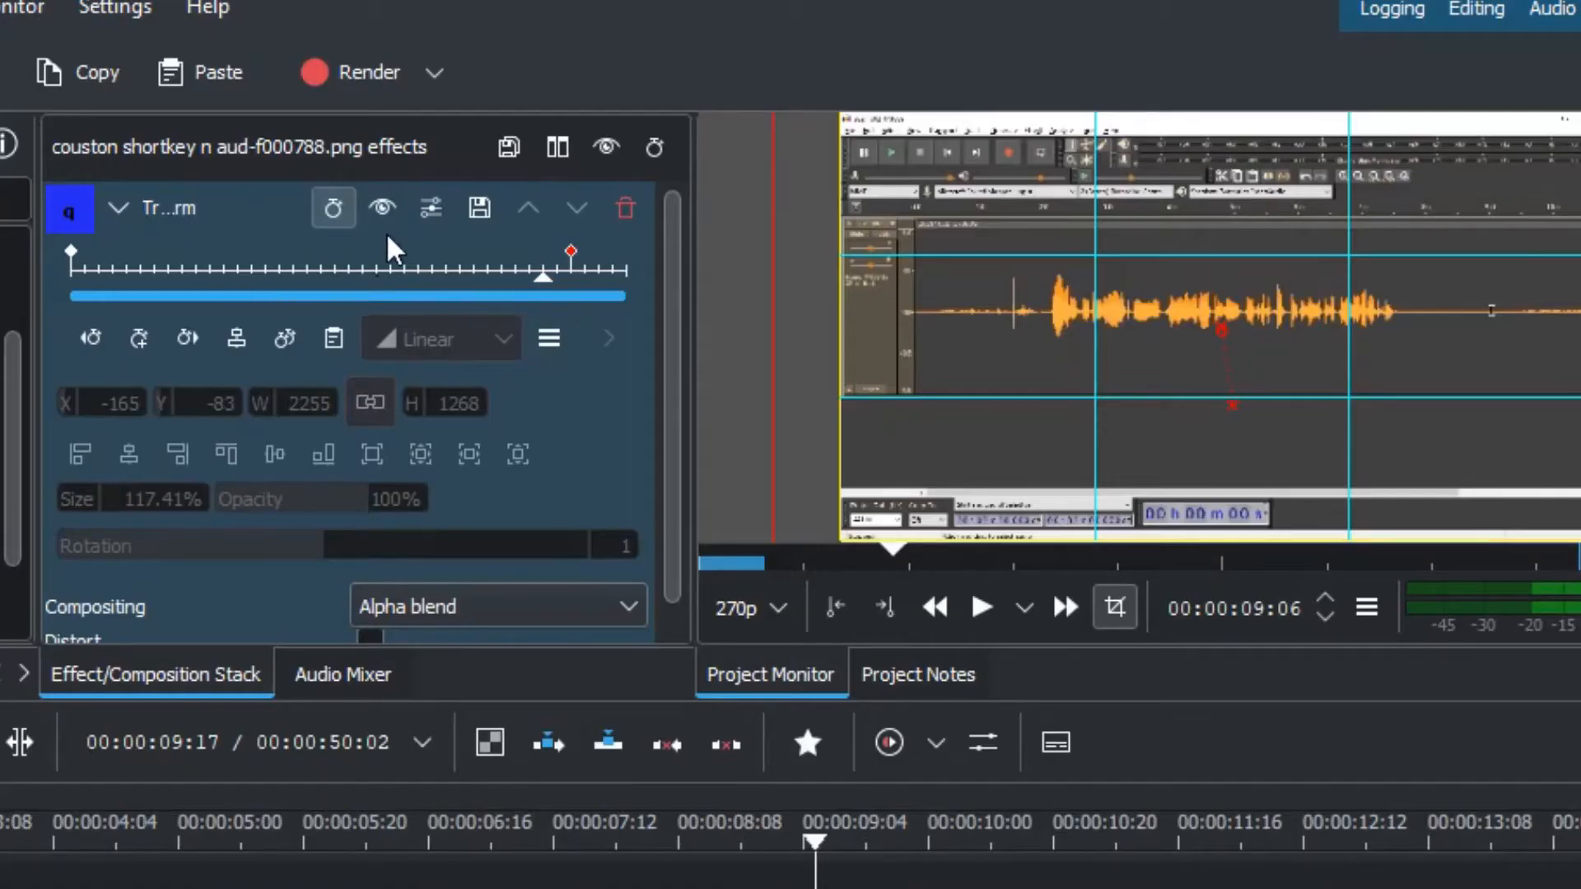
# Step: Turn the Transform effect off and on again, and save its settings as a preset named dfg
pyautogui.click(382, 209)
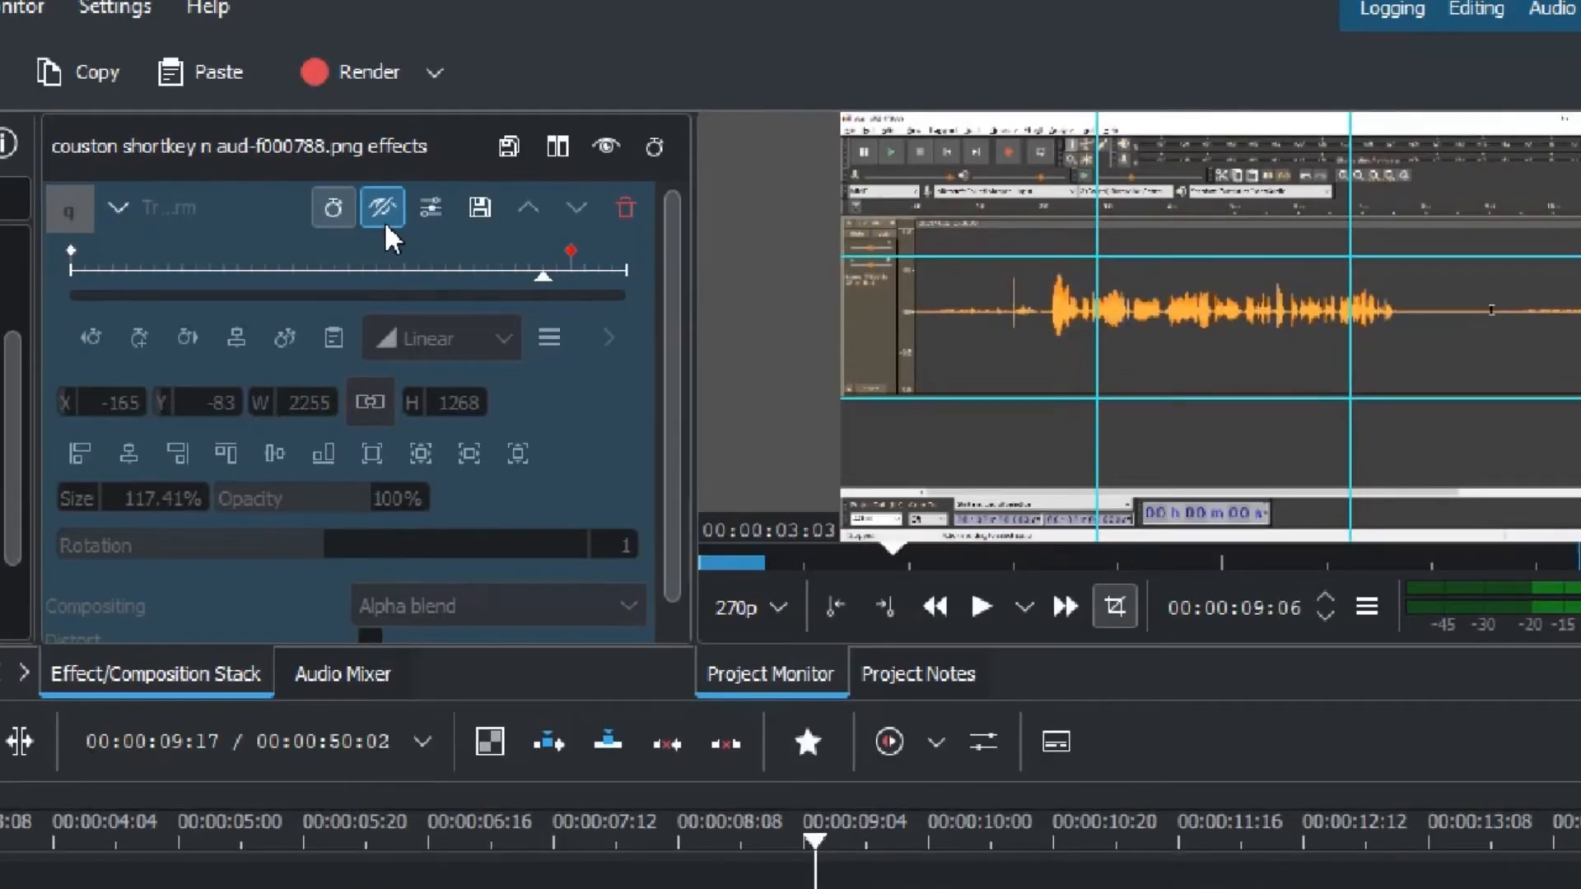
pyautogui.click(384, 221)
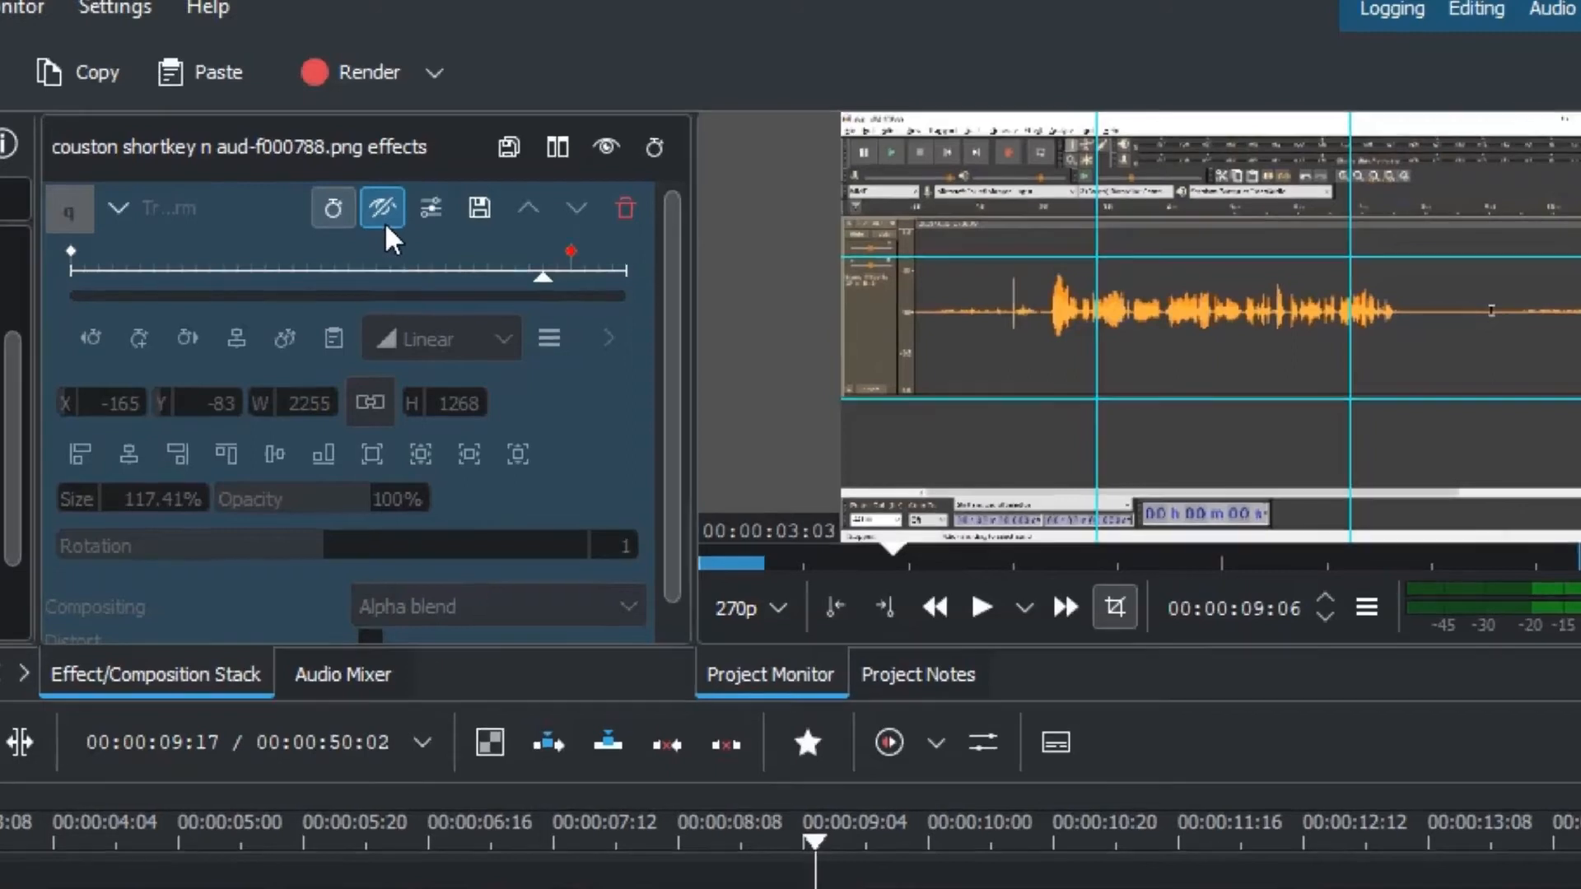
pyautogui.click(435, 207)
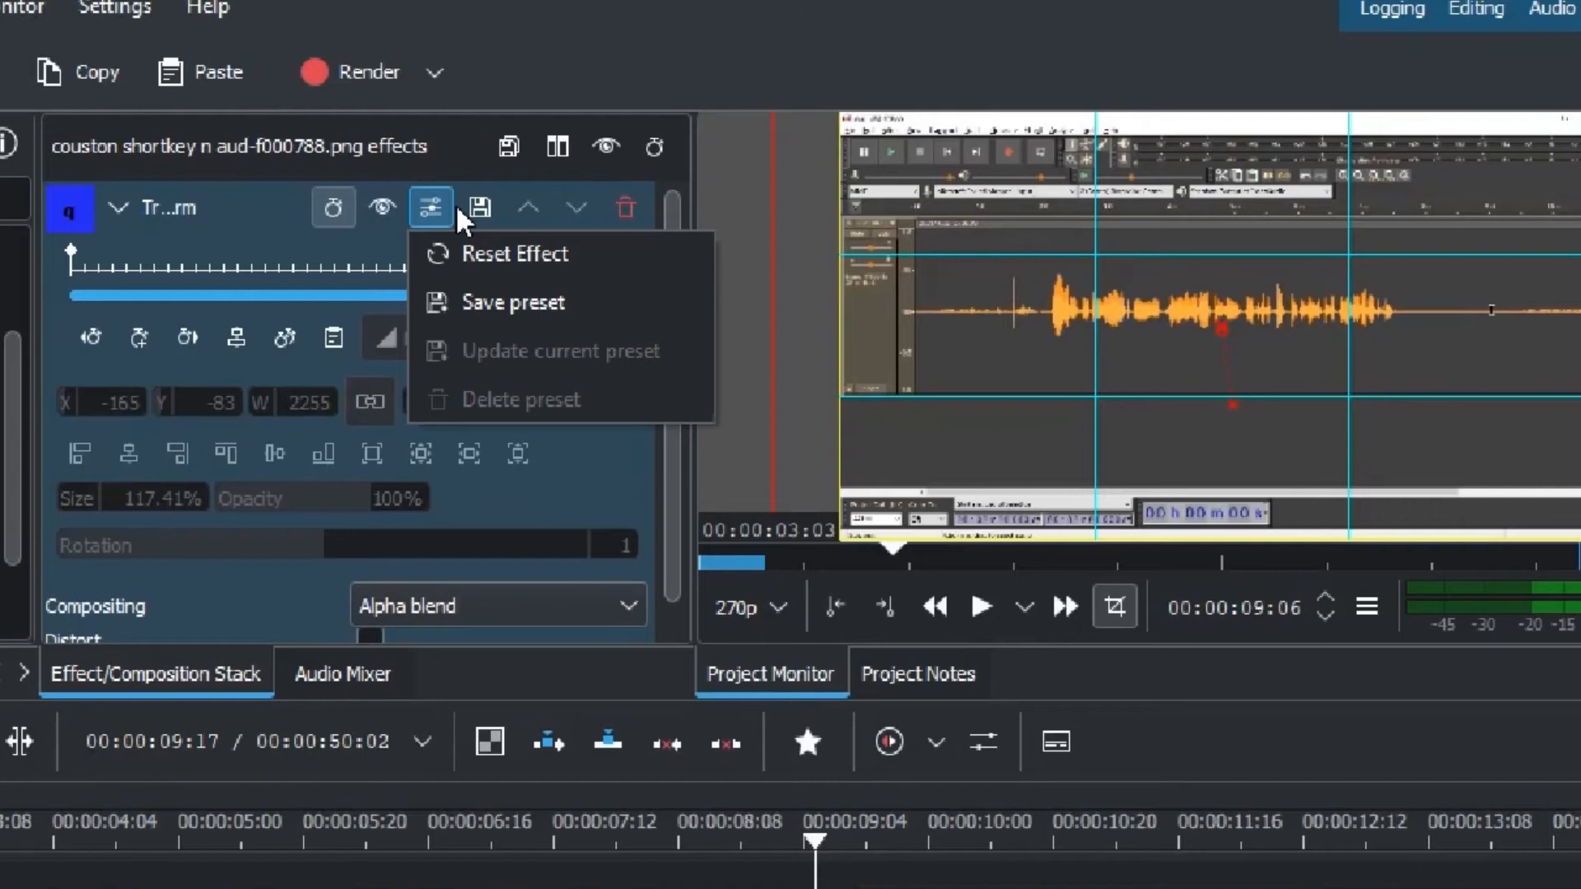
pyautogui.click(513, 302)
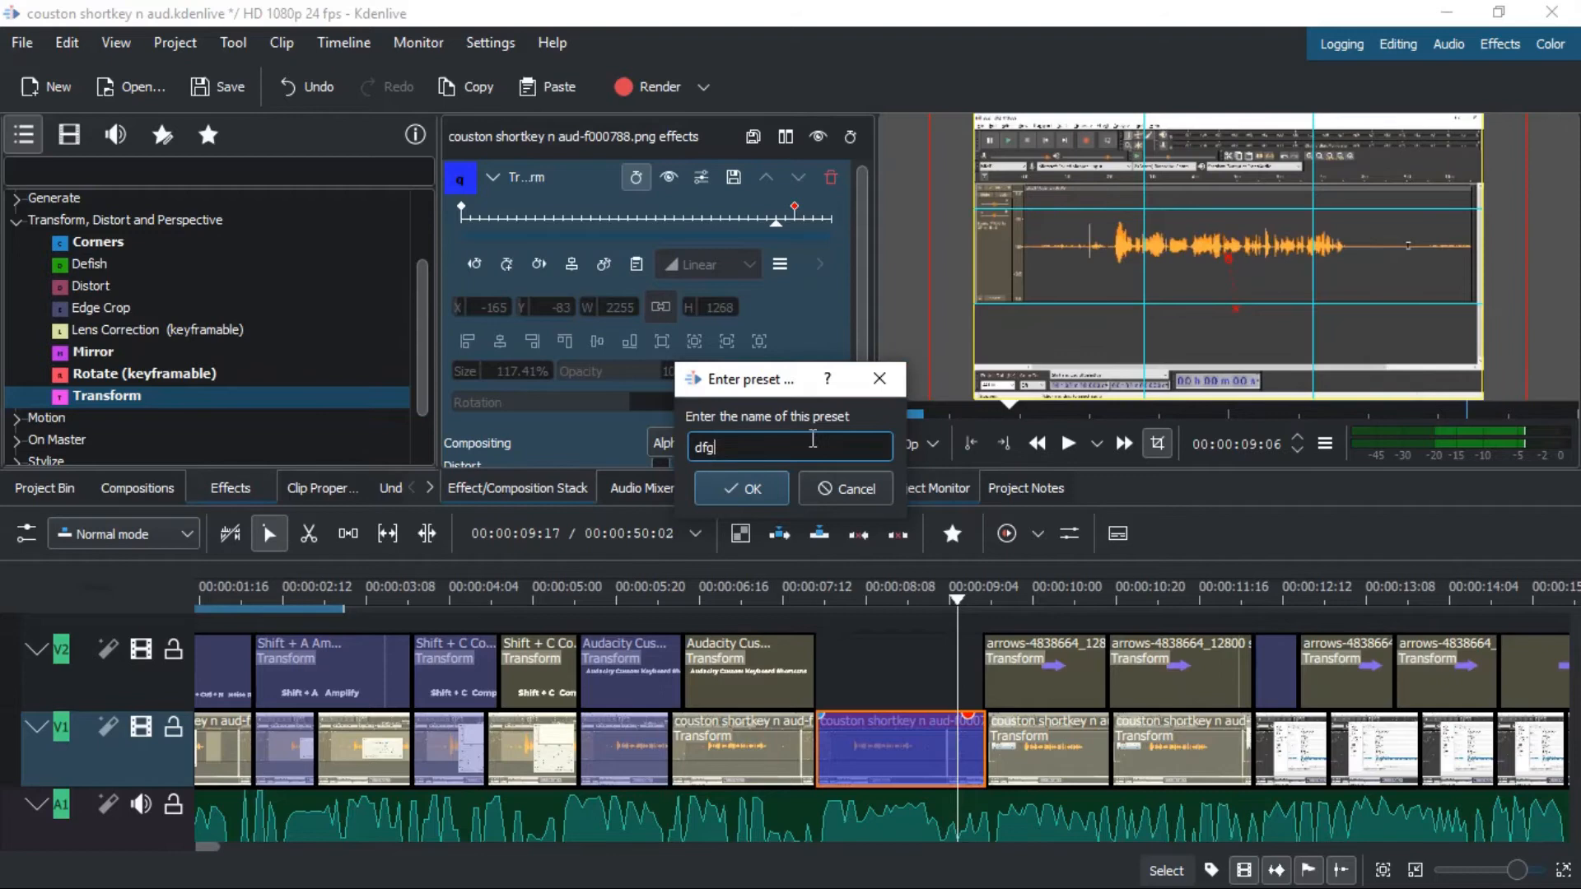
pyautogui.write('dfg')
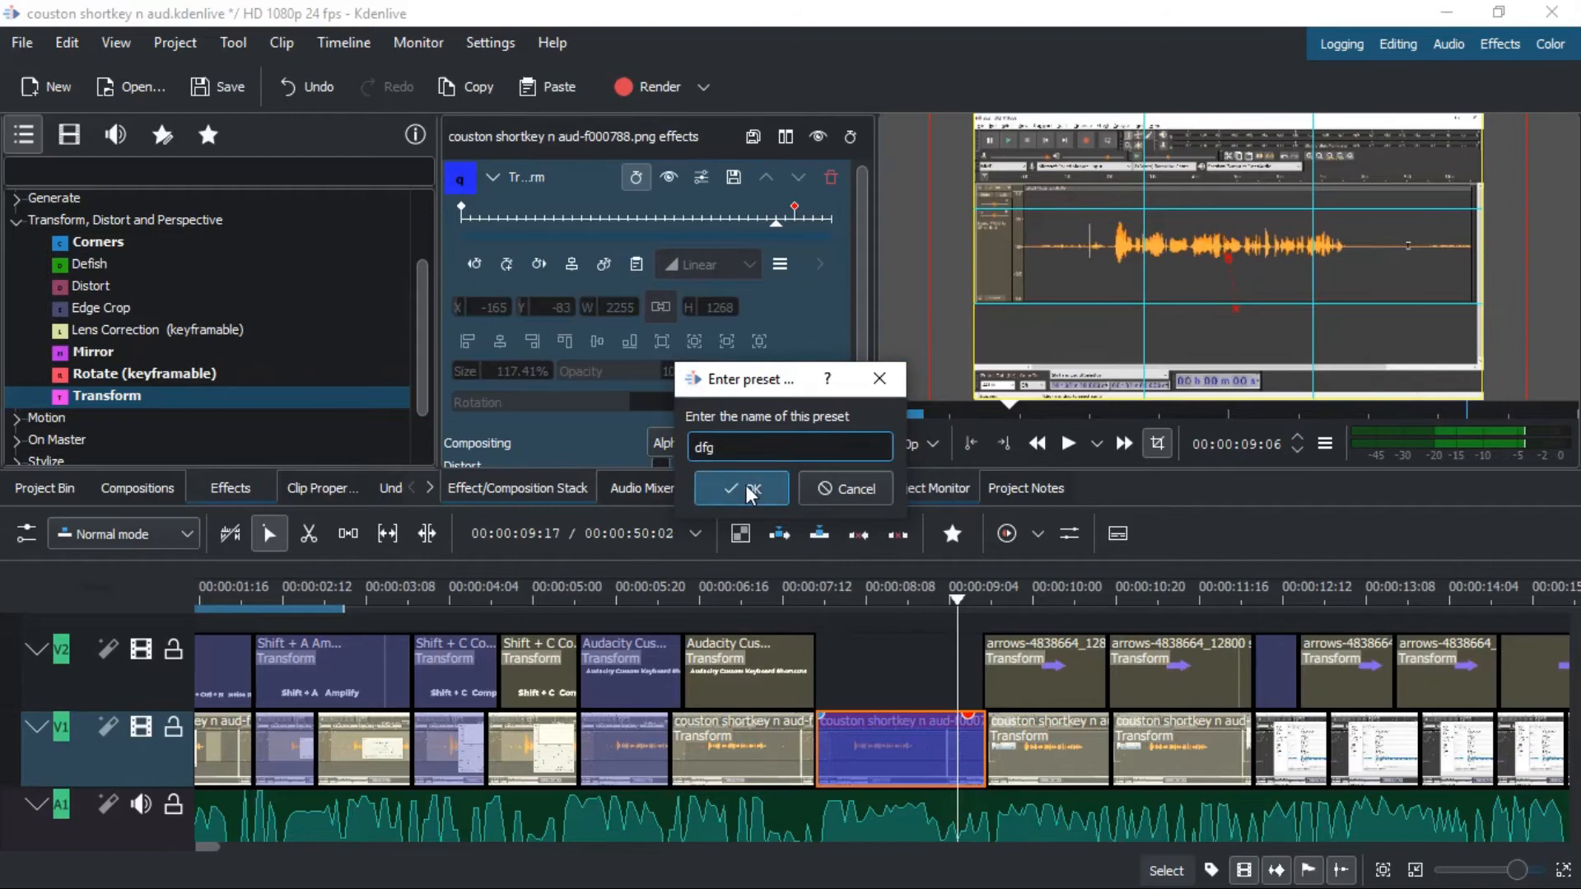
pyautogui.click(747, 488)
pyautogui.click(700, 177)
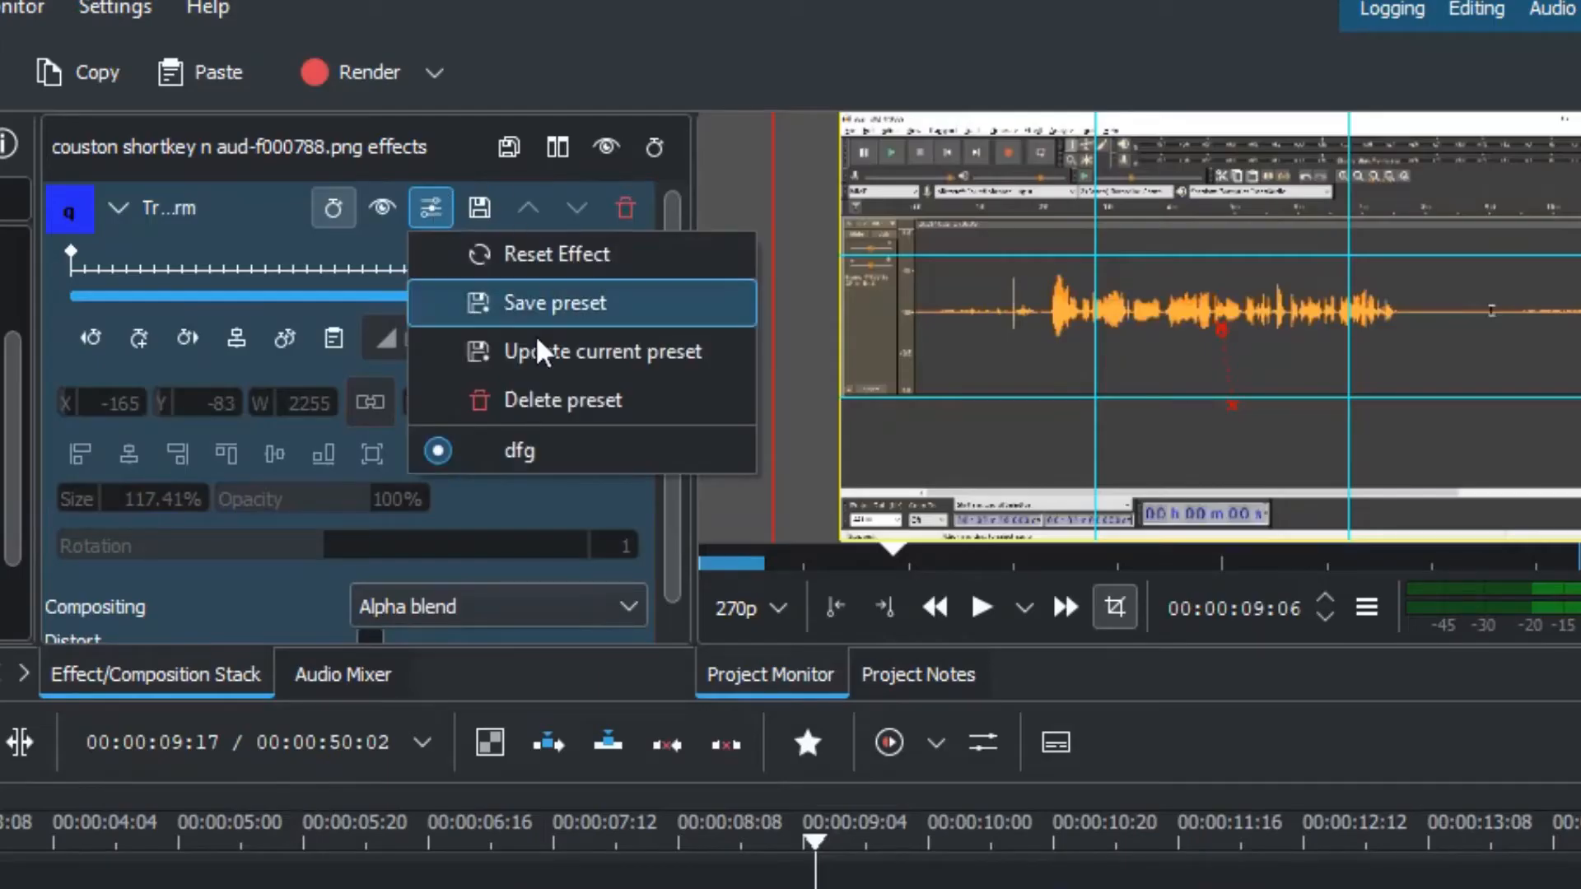
pyautogui.click(250, 224)
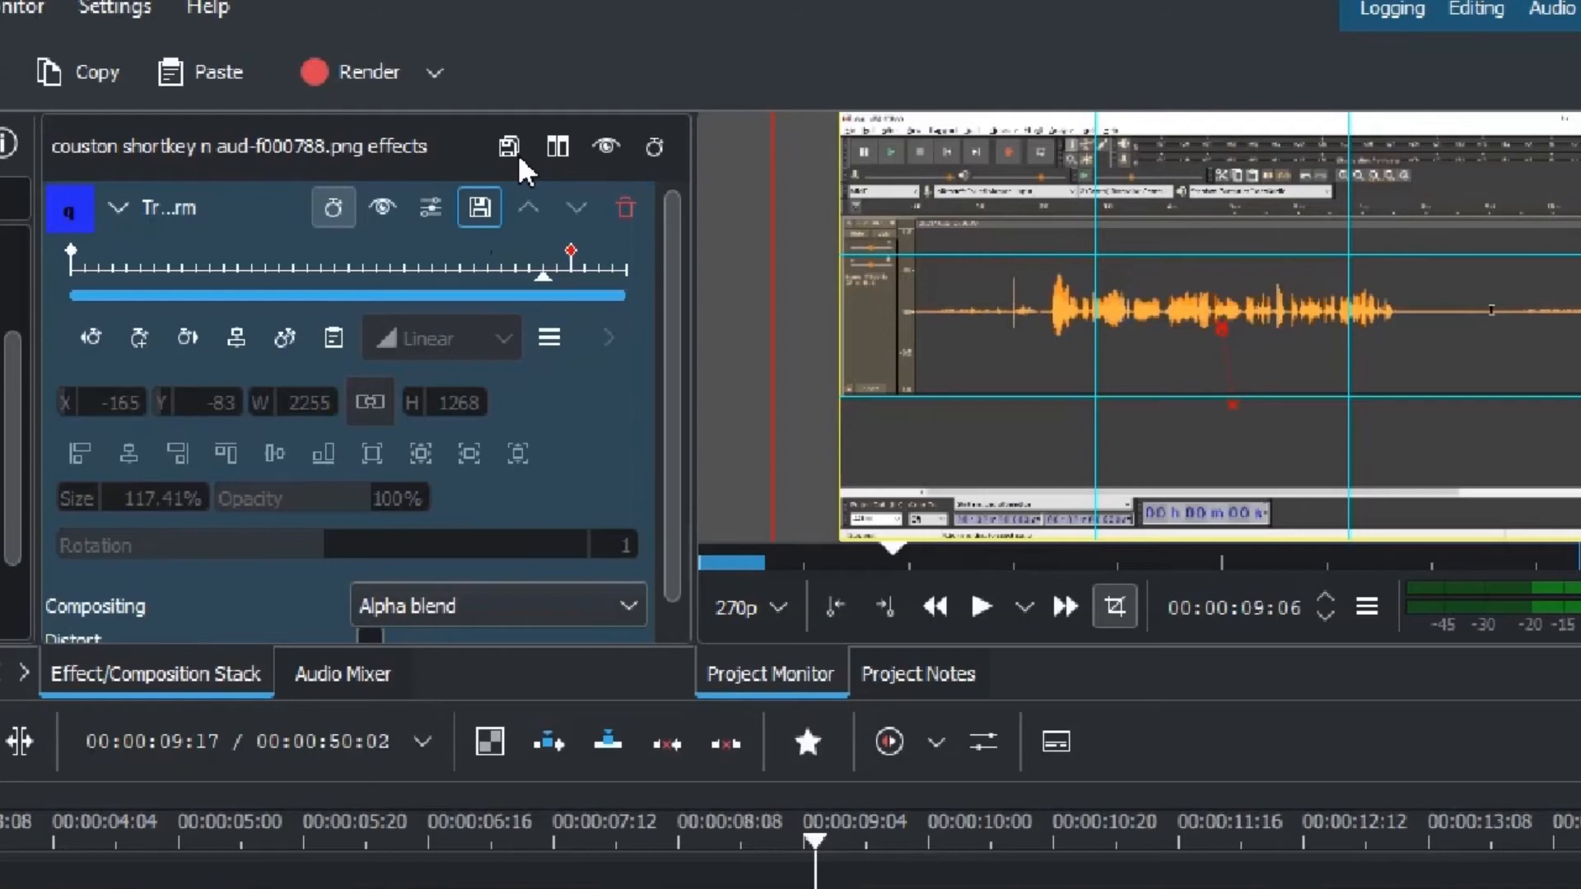
# Step: Compare the clip with and without its effects in a split view, and toggle the whole effect stack off and on
pyautogui.click(559, 149)
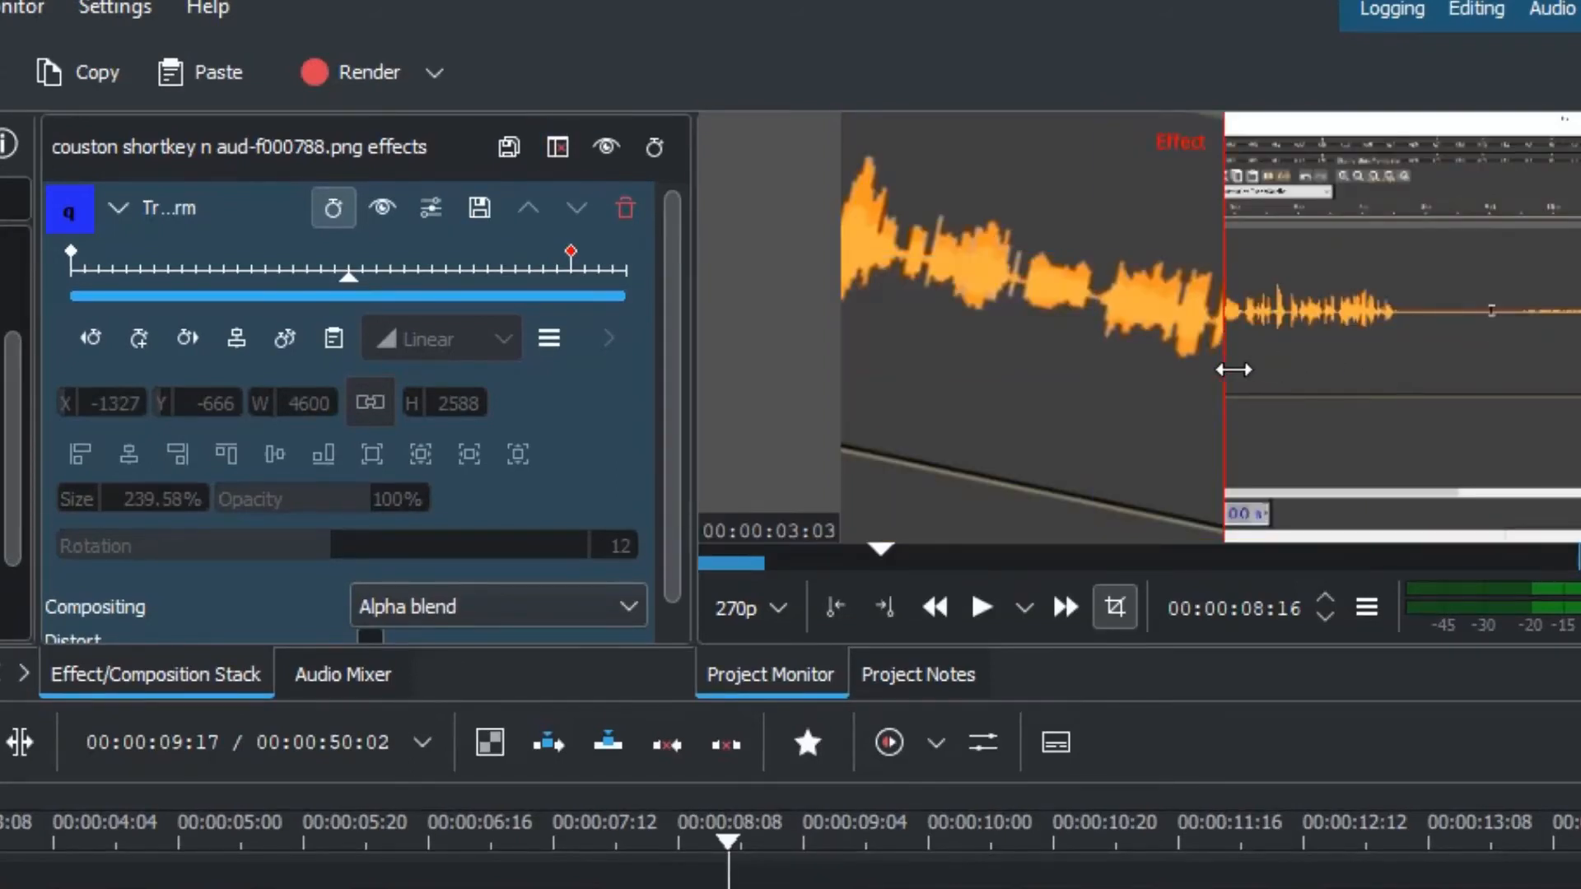
pyautogui.moveTo(1232, 370); pyautogui.dragTo(1547, 370)
pyautogui.click(607, 147)
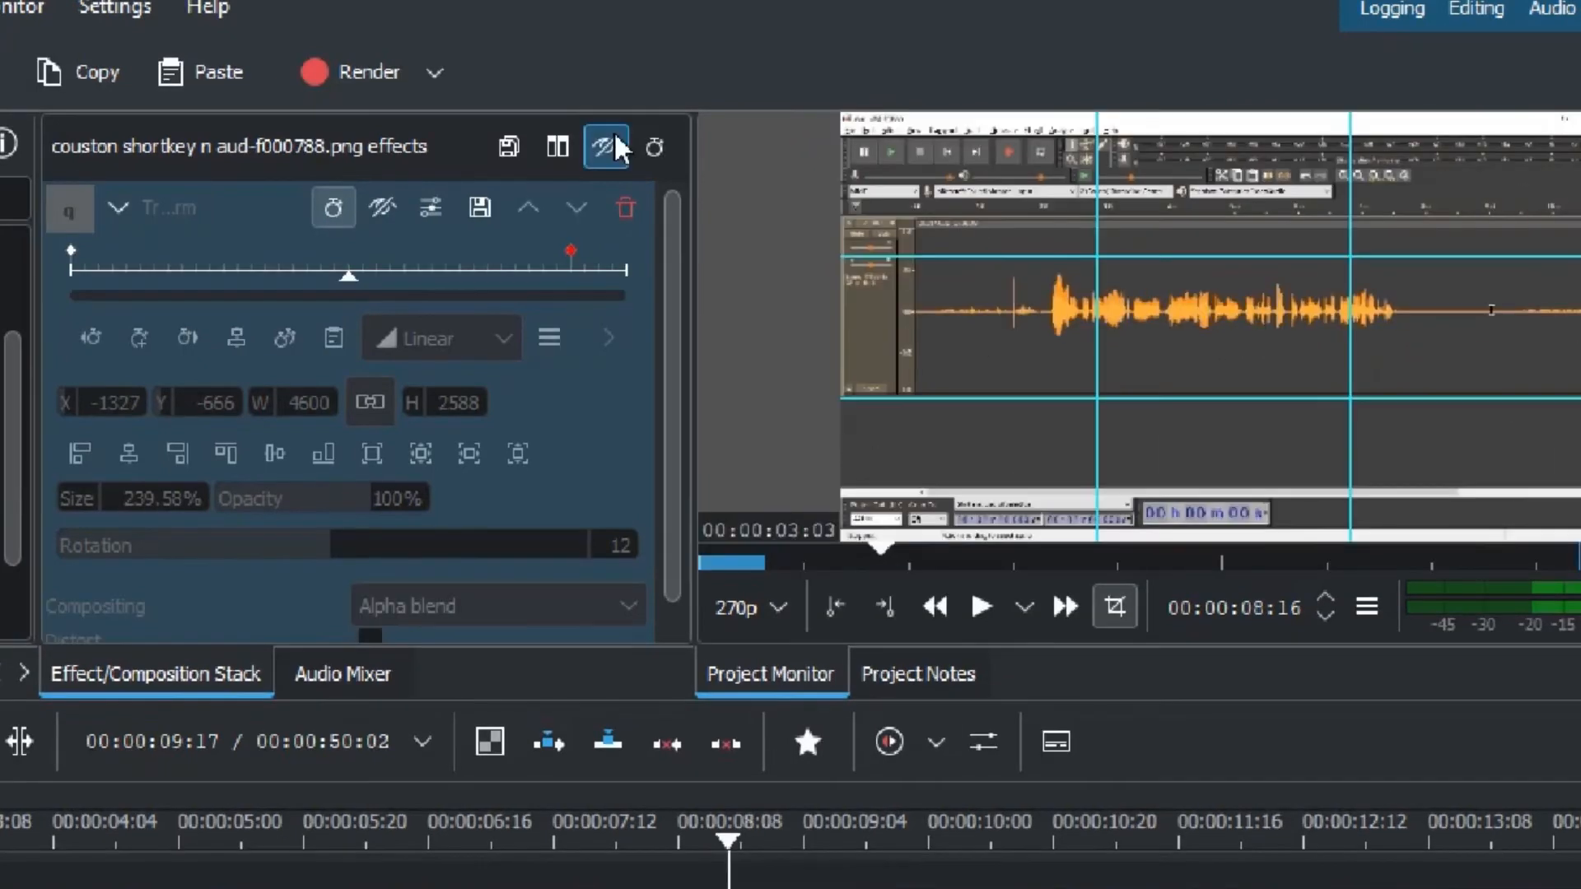
pyautogui.click(615, 134)
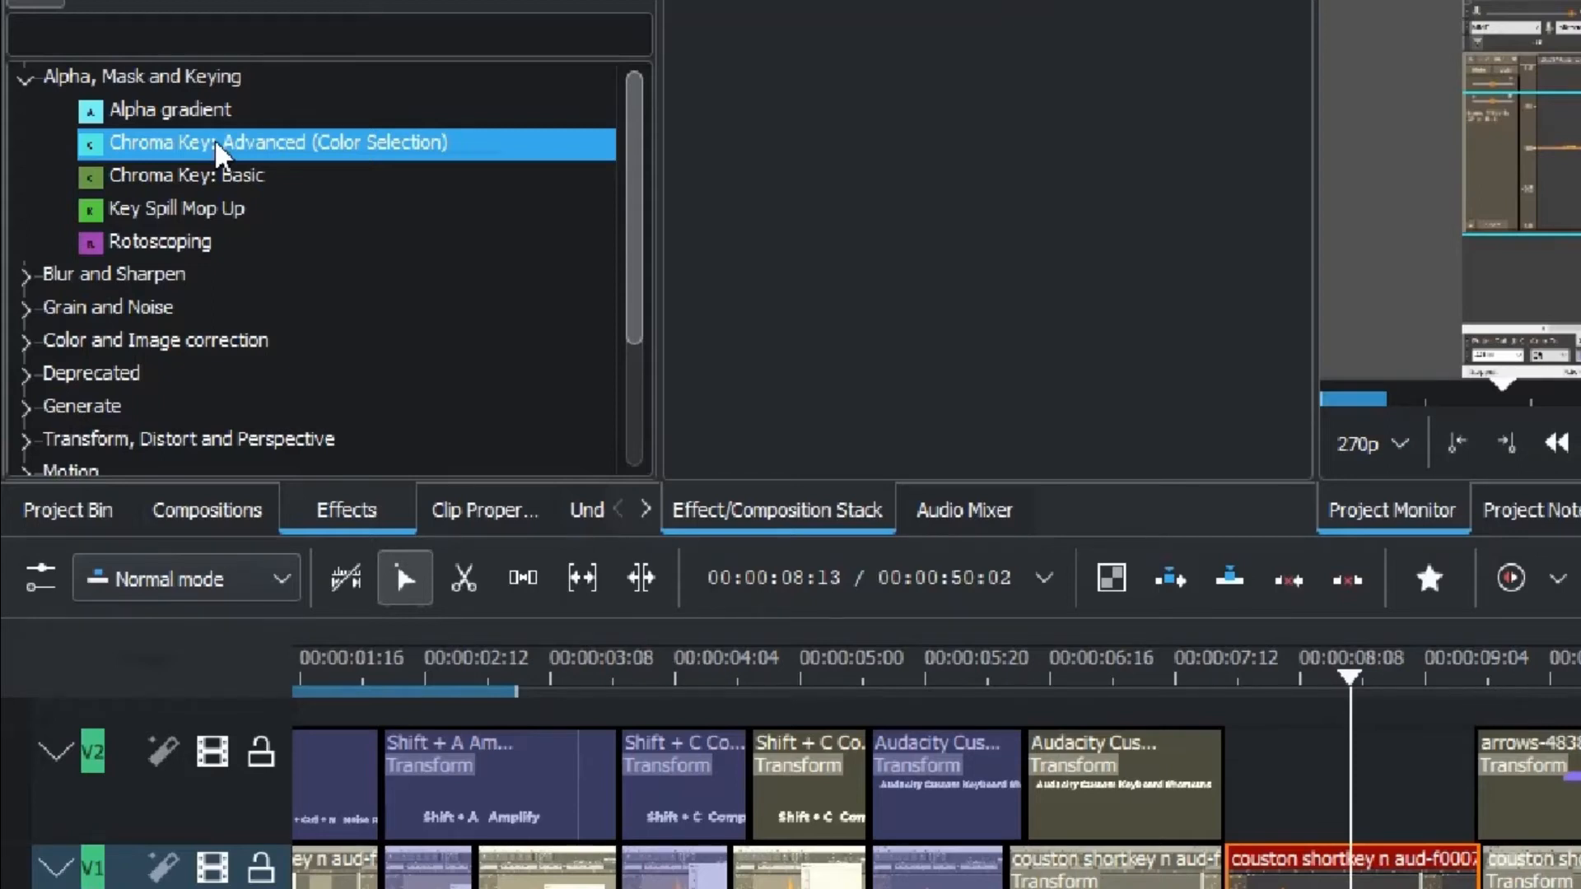
# Step: Add Chroma Key: Advanced (Color Selection) from Alpha, Mask and Keying to the favorite effects
pyautogui.rightClick(216, 144)
pyautogui.click(326, 186)
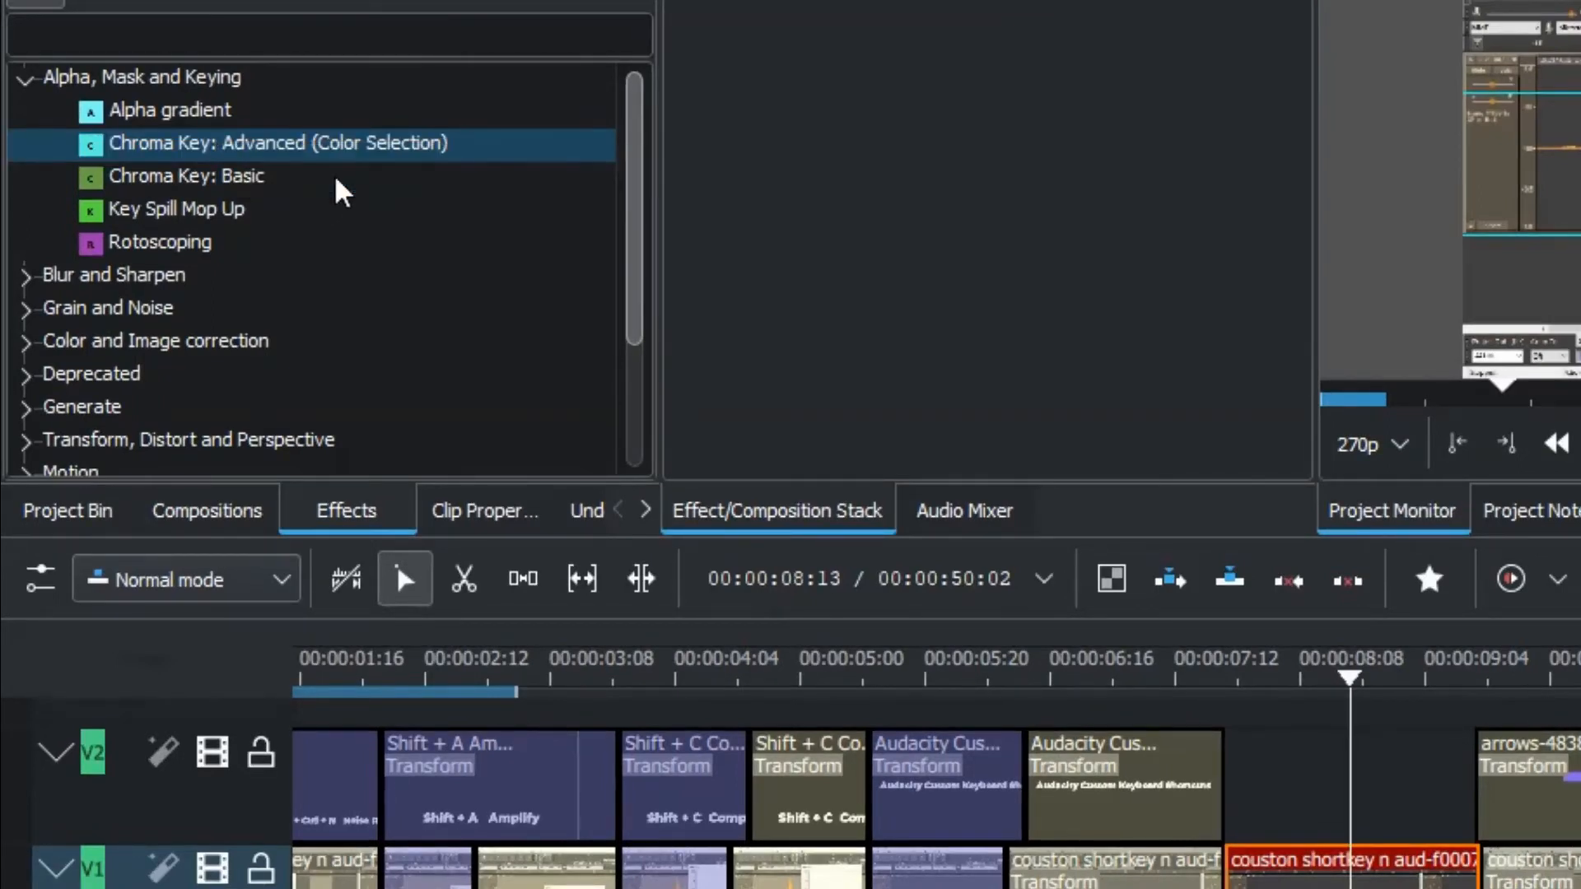
pyautogui.click(26, 80)
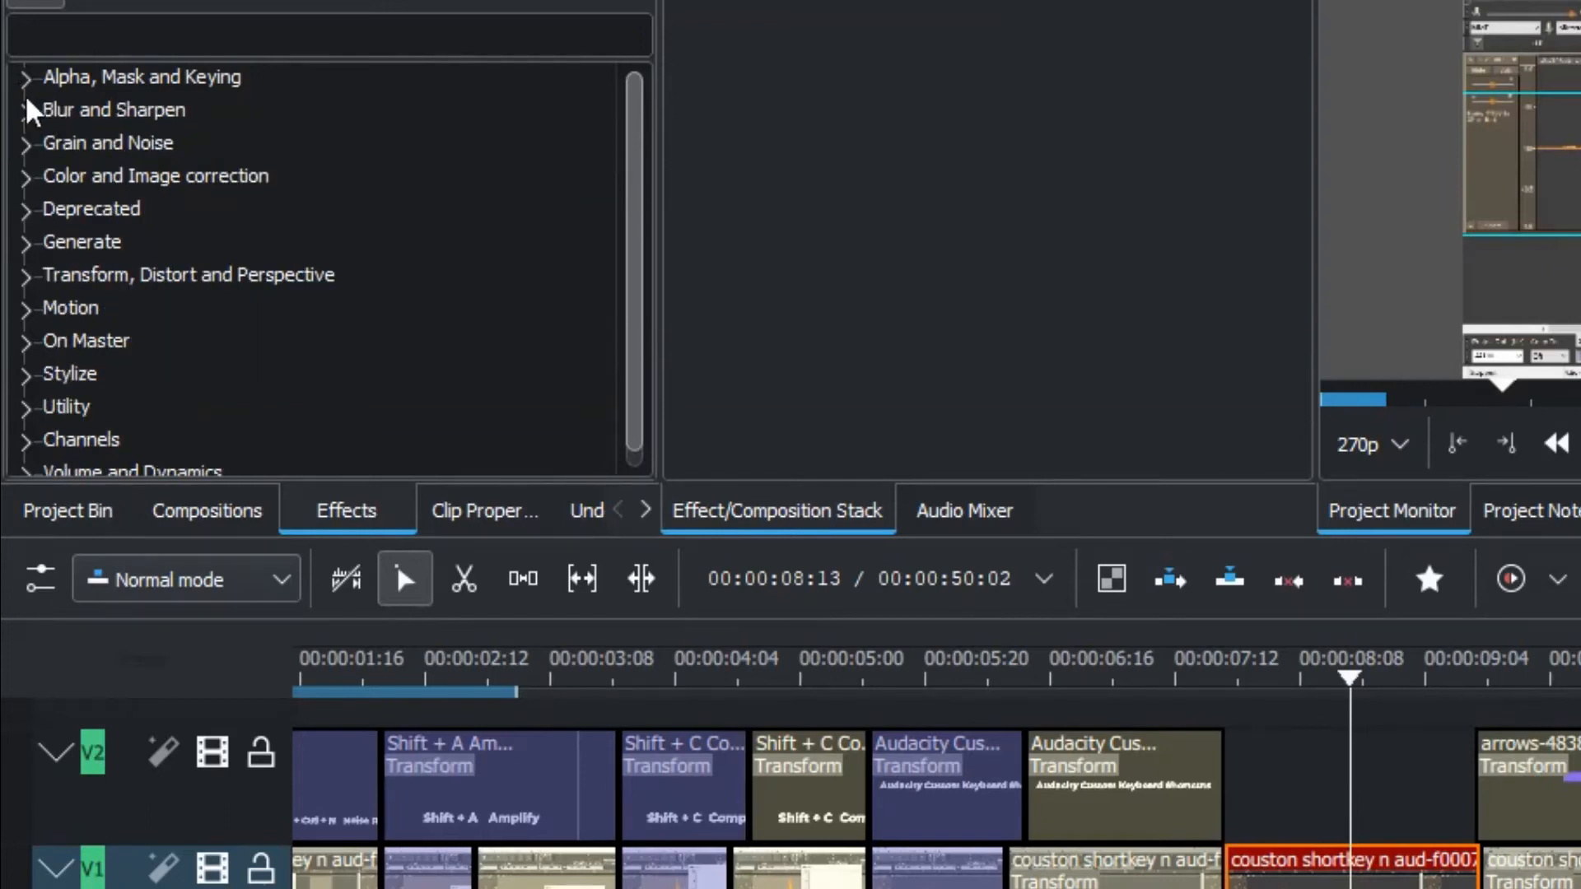
# Step: Remove Box Blur in Blur and Sharpen from the favorite effects and add it back
pyautogui.click(25, 110)
pyautogui.click(132, 143)
pyautogui.rightClick(128, 149)
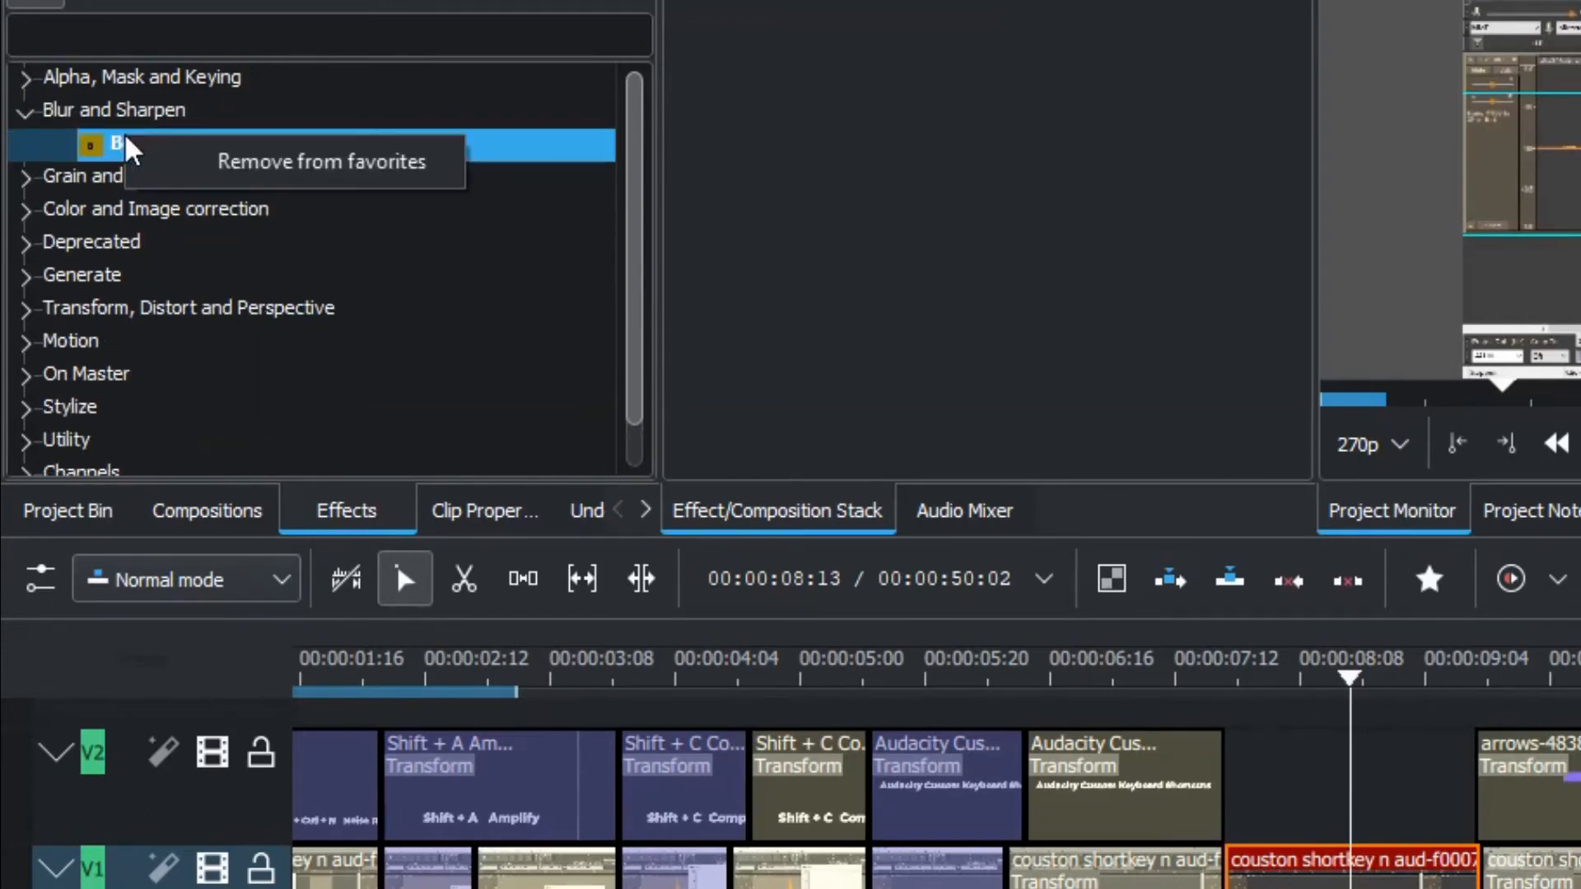
pyautogui.click(212, 161)
pyautogui.rightClick(132, 157)
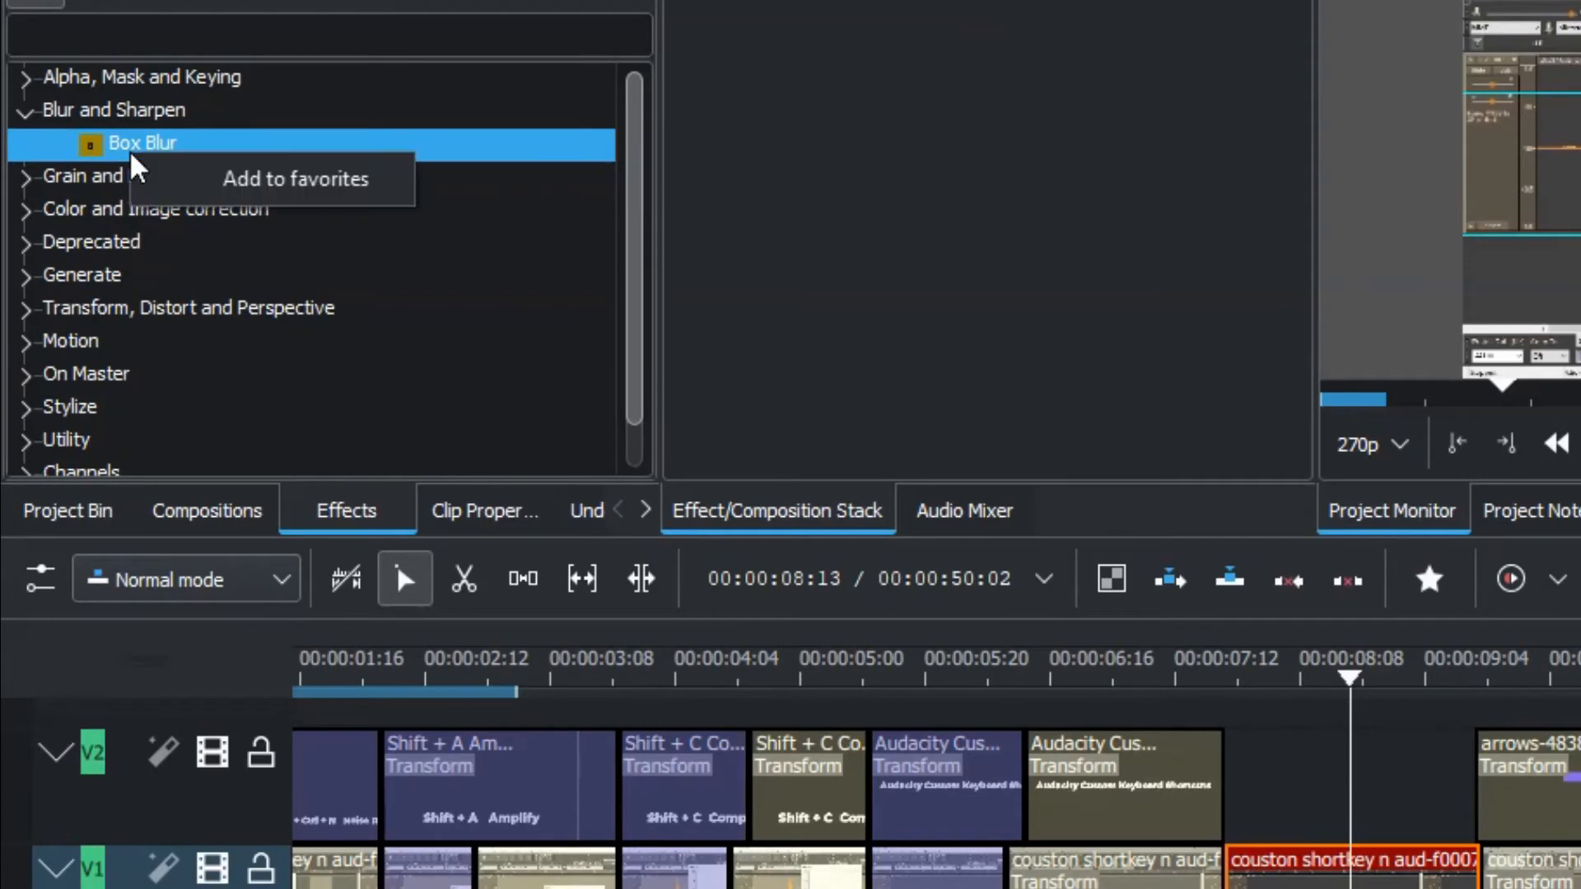
pyautogui.click(186, 176)
pyautogui.click(26, 112)
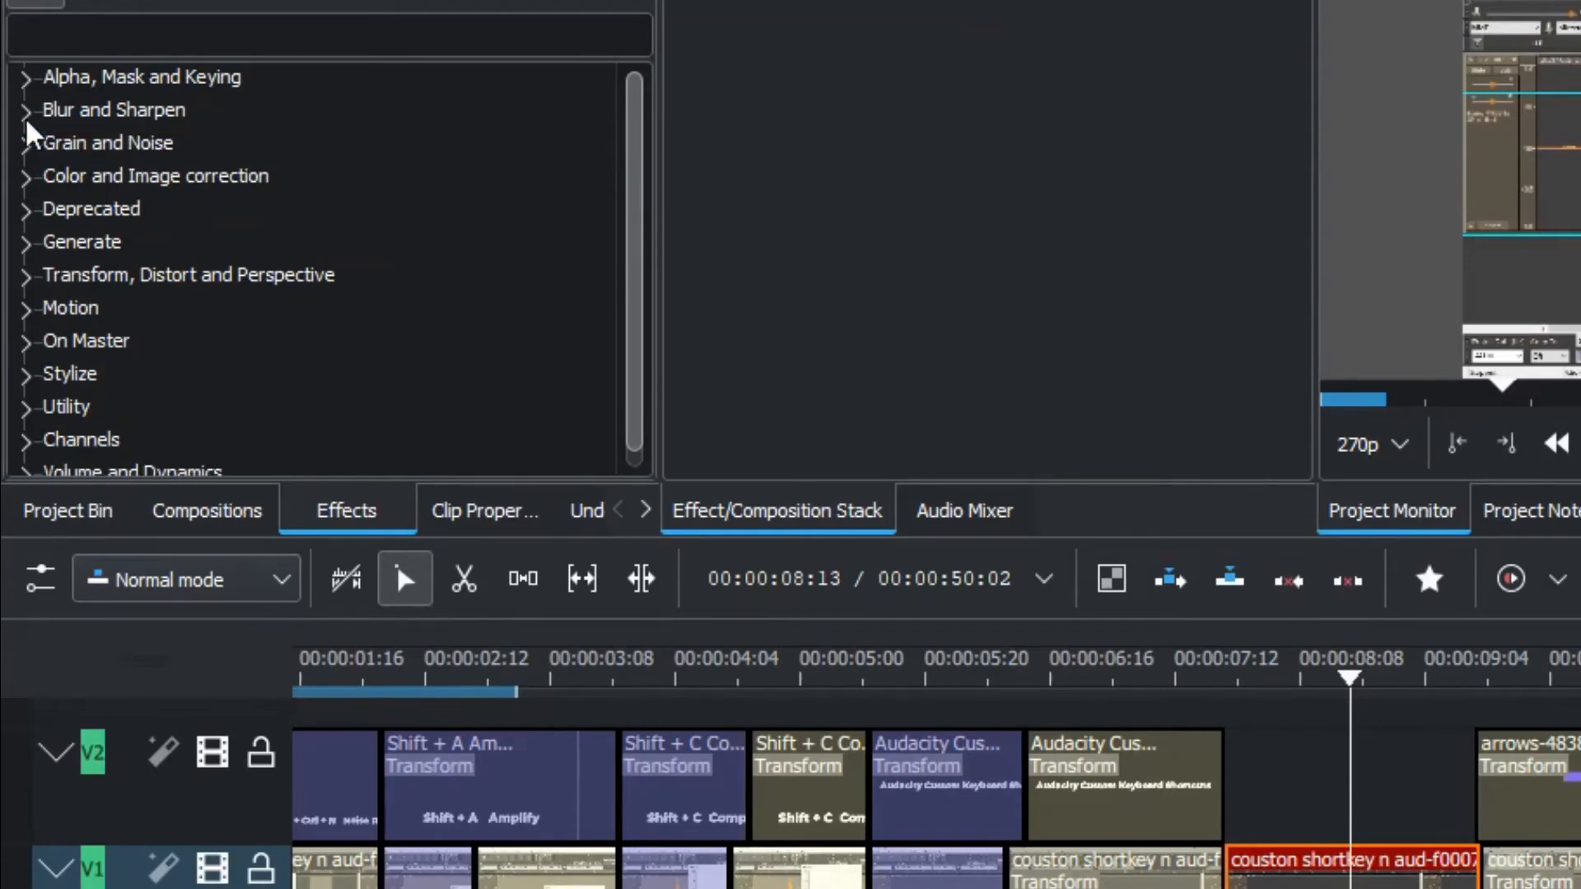
# Step: Remove Transform in Transform, Distort and Perspective from the favorite effects and add it back
pyautogui.click(26, 275)
pyautogui.moveTo(635, 245); pyautogui.dragTo(627, 382)
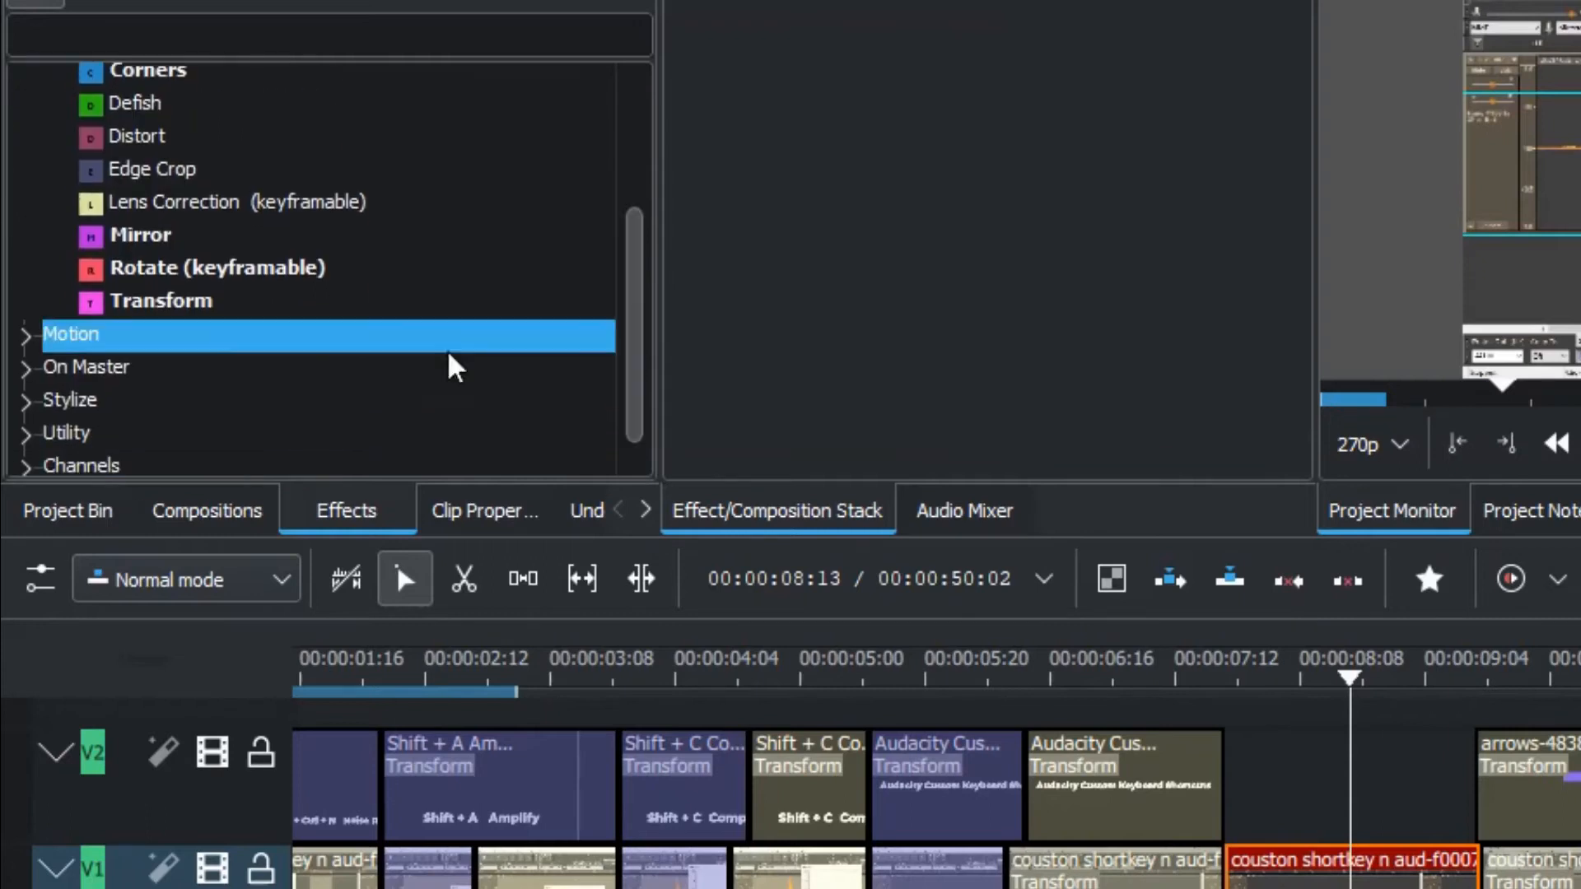
pyautogui.rightClick(152, 320)
pyautogui.click(222, 335)
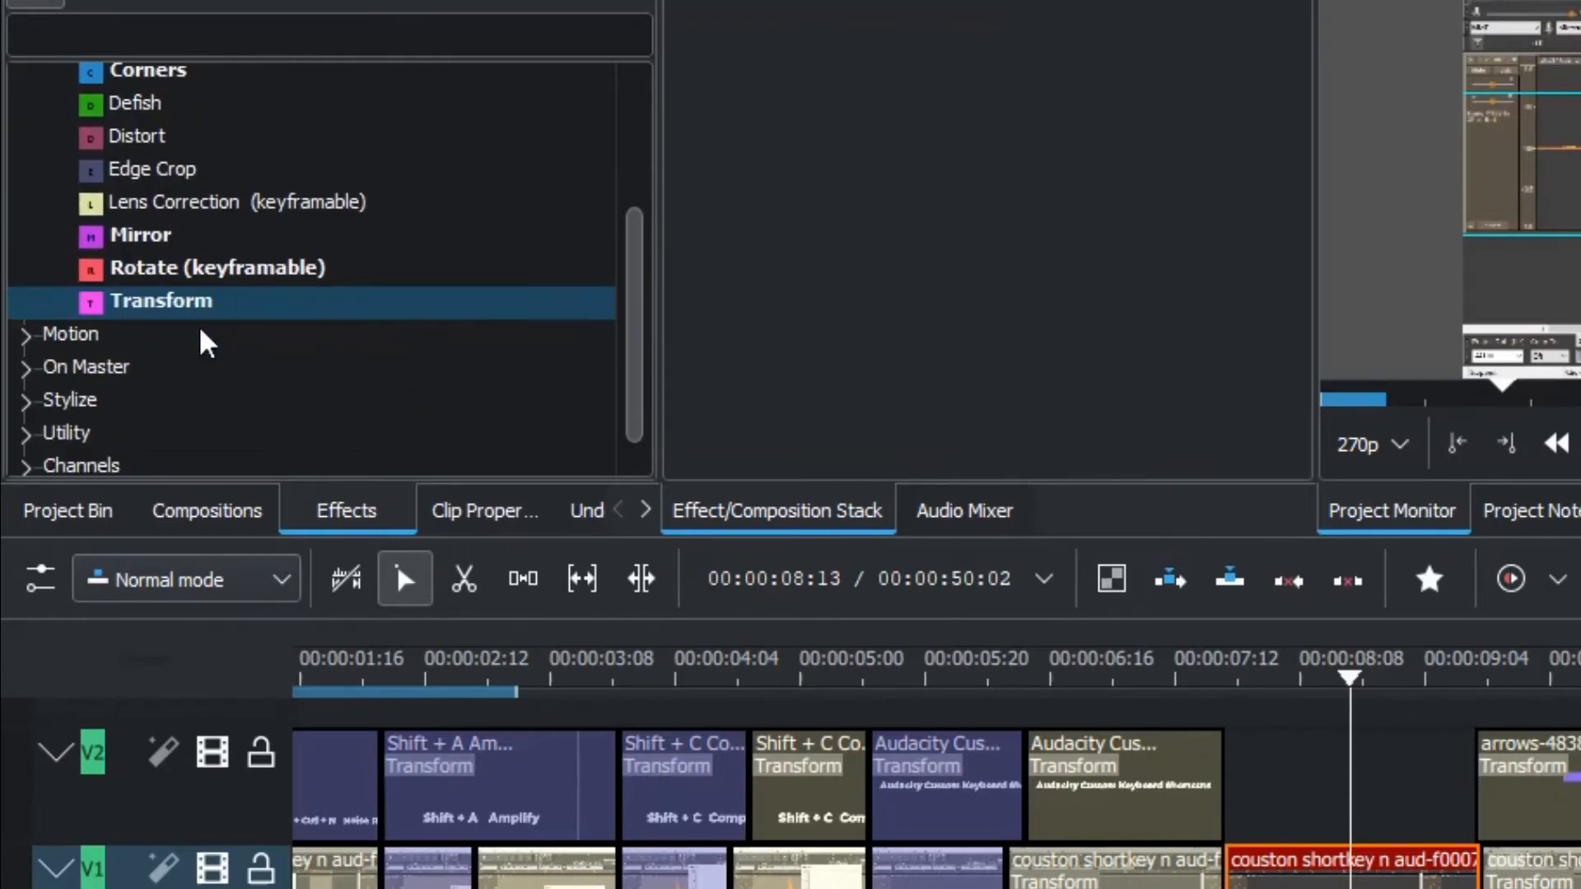
pyautogui.rightClick(130, 313)
pyautogui.click(190, 332)
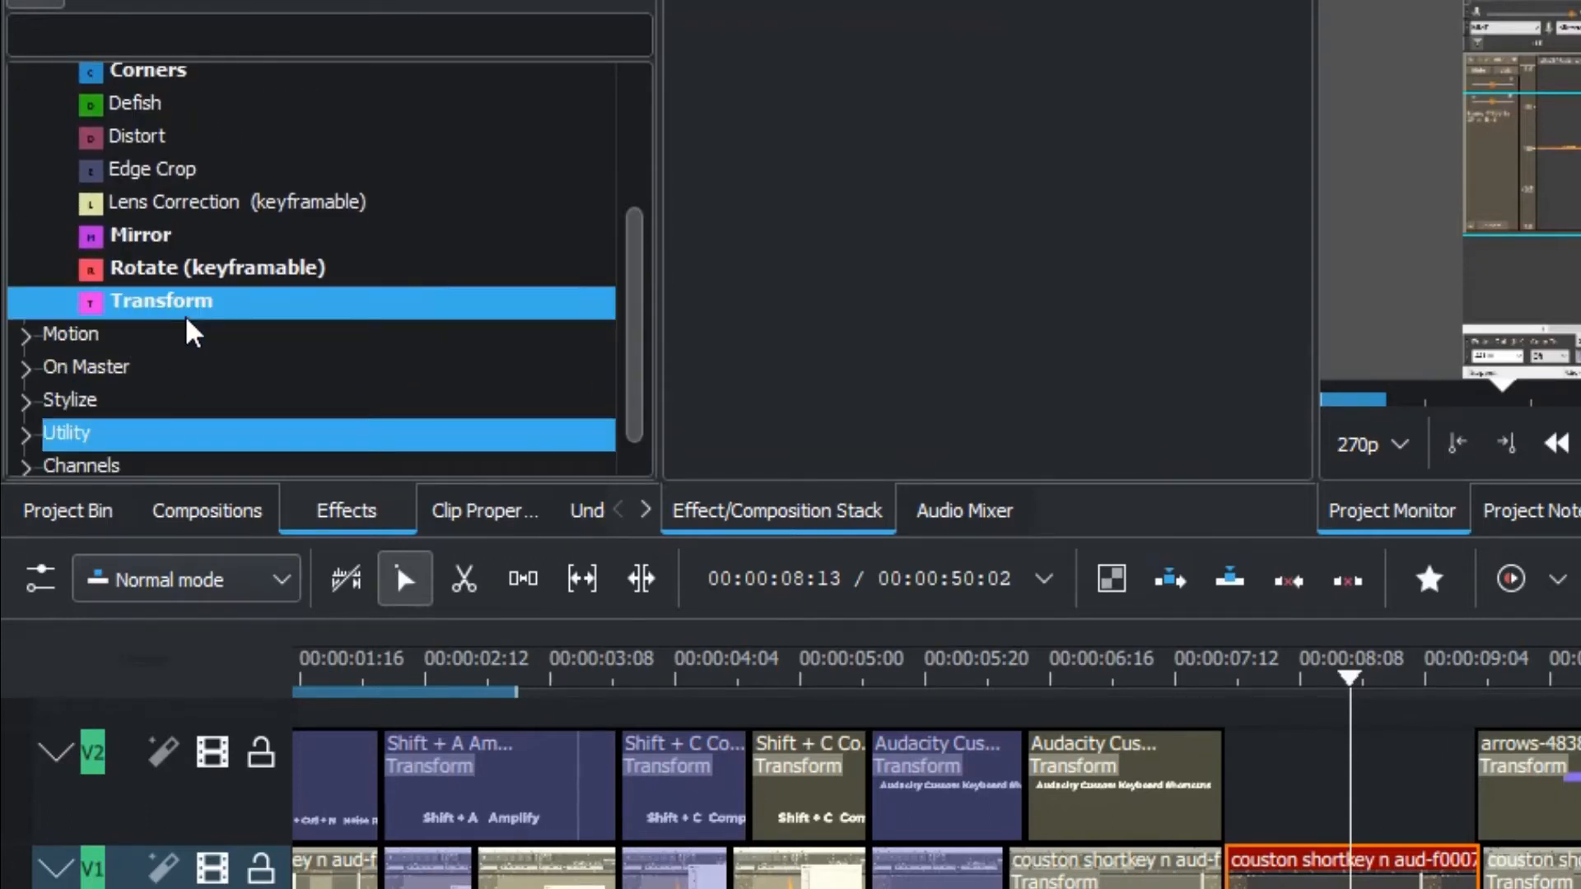
# Step: Filter the effects list to the favorite effects and to the custom effects
pyautogui.click(313, 79)
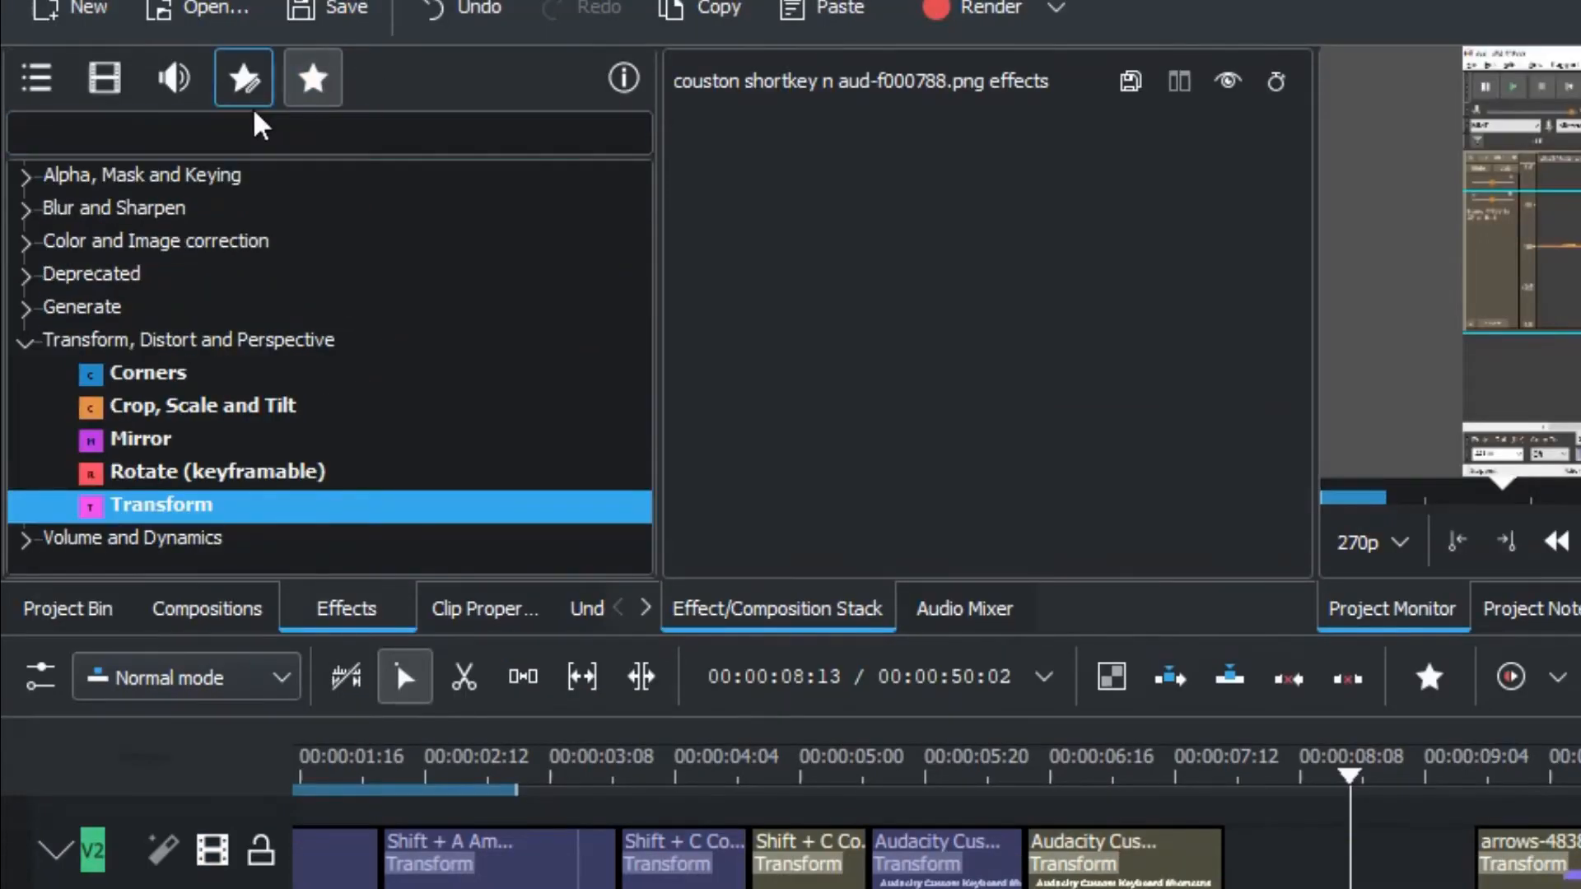
pyautogui.click(247, 97)
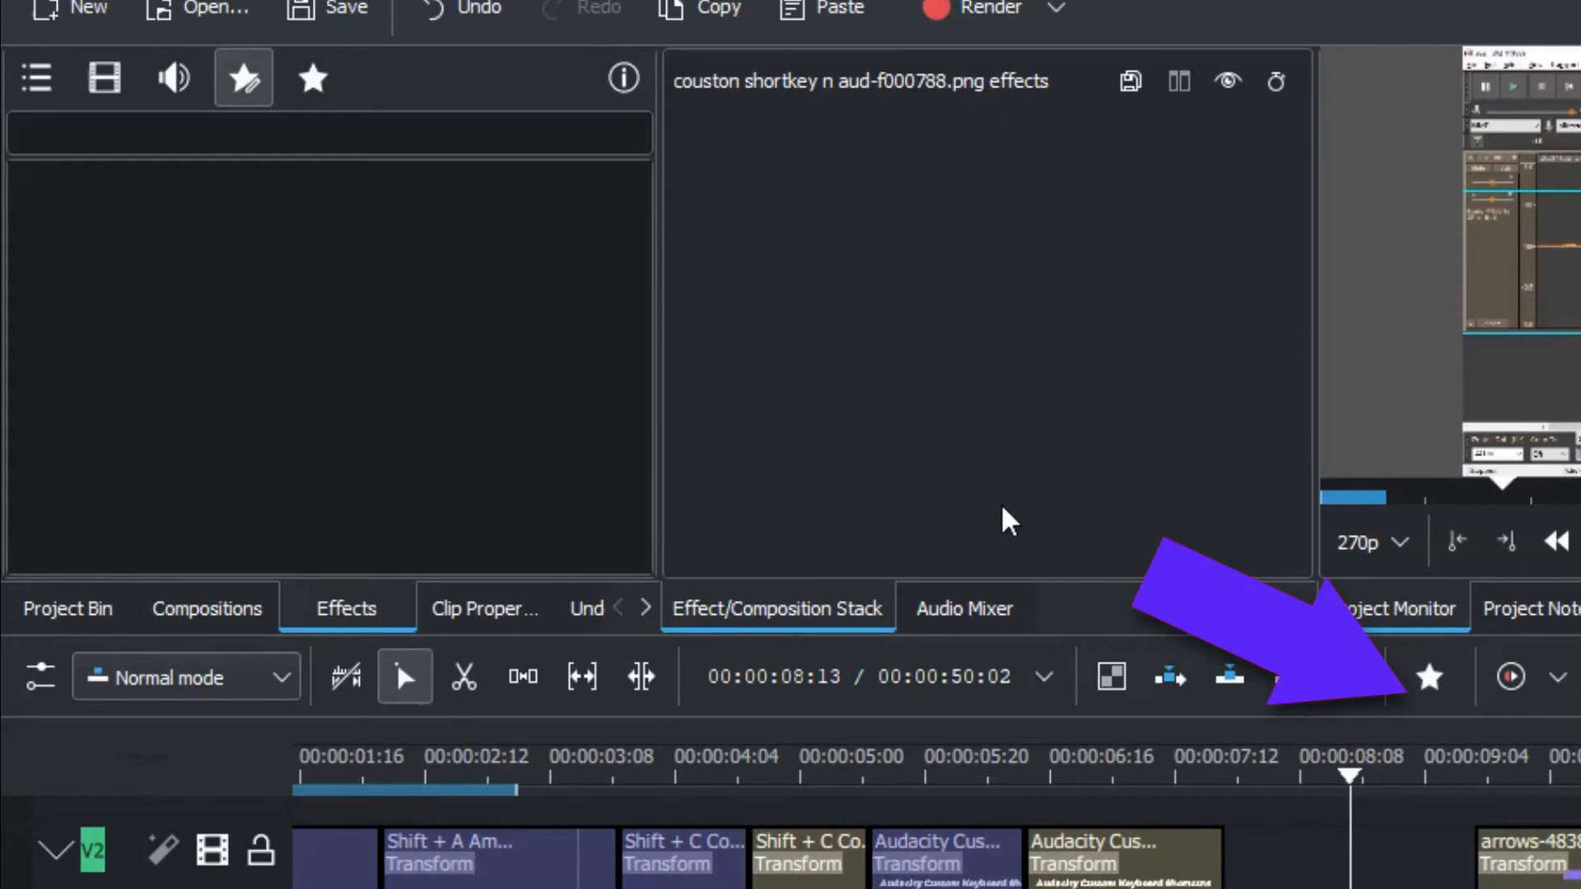
# Step: Apply the Blur effect from the timeline's favorite effects to the couston shortkey n aud-f000788.png clip on V1
pyautogui.click(1430, 676)
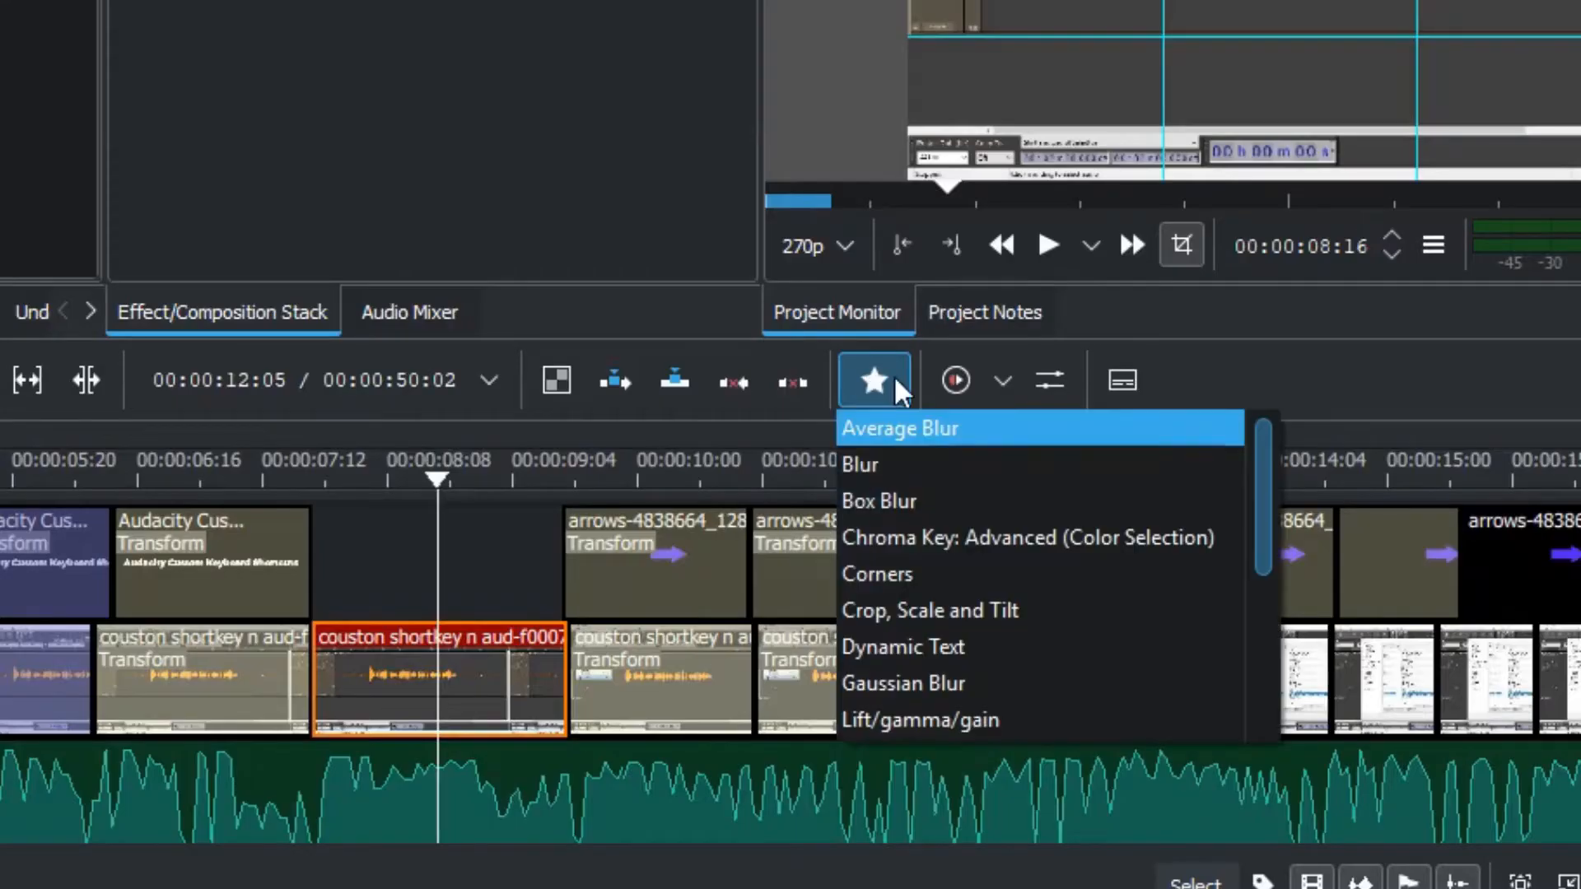
pyautogui.moveTo(1258, 501); pyautogui.dragTo(1242, 449)
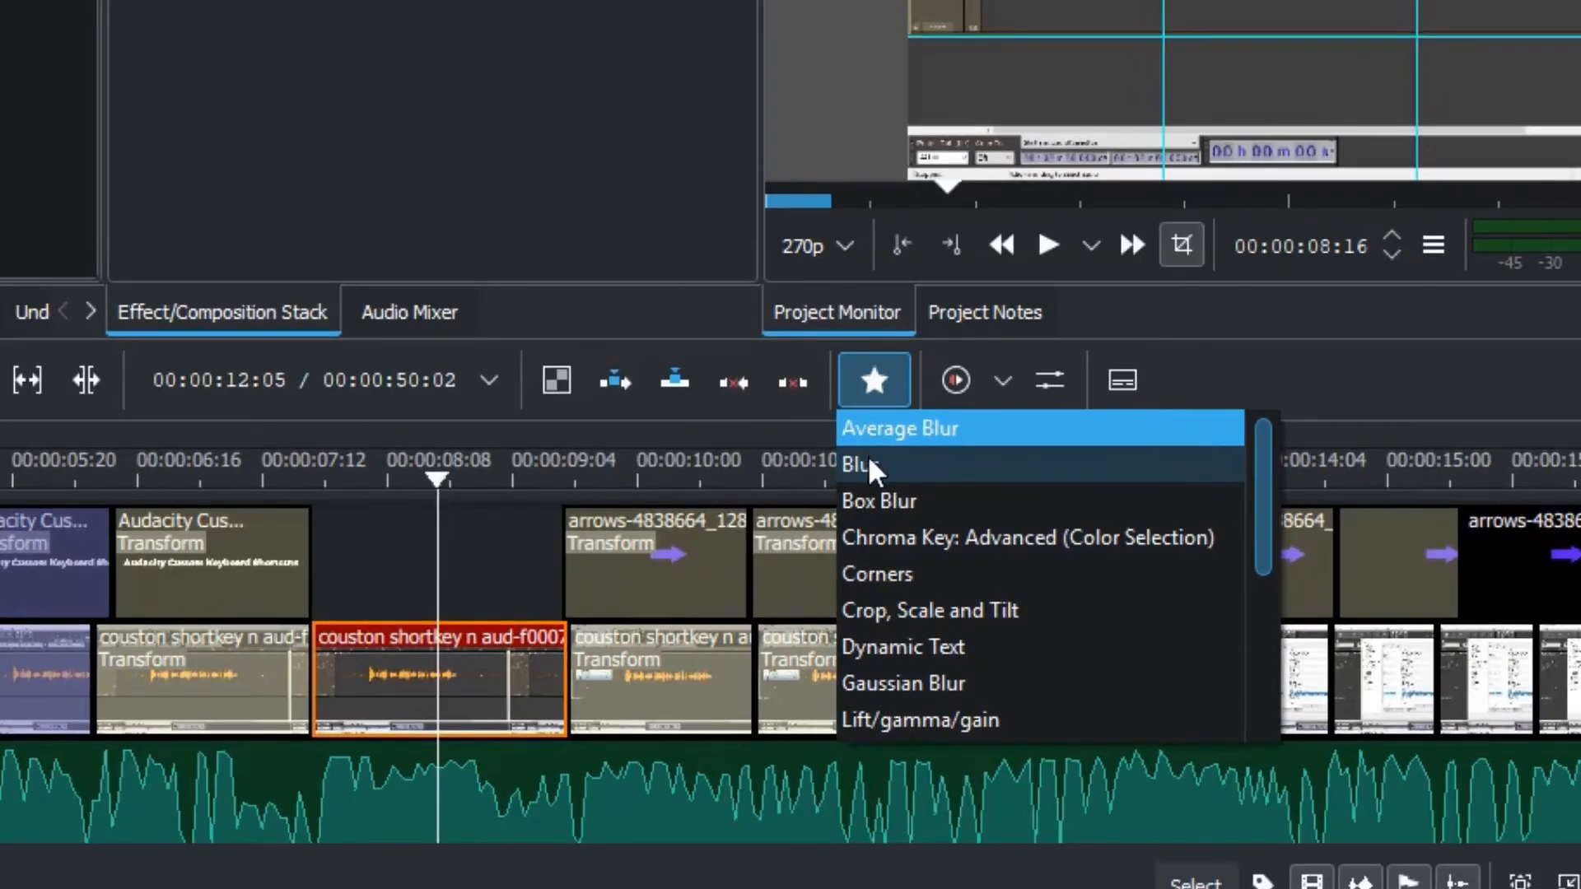
pyautogui.click(864, 464)
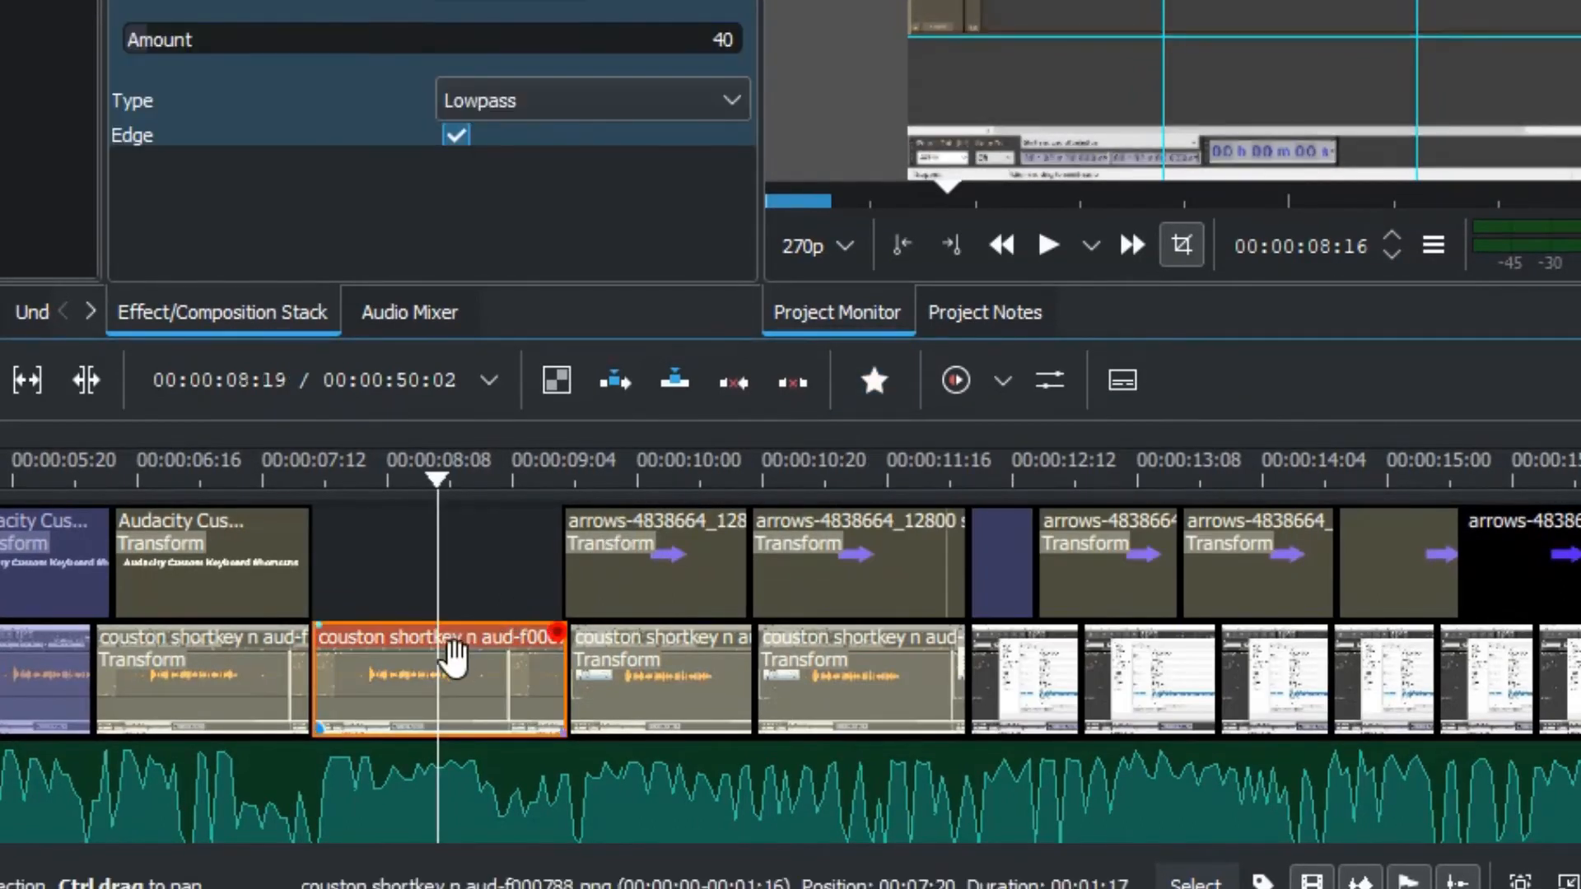
pyautogui.click(875, 380)
pyautogui.moveTo(903, 466); pyautogui.dragTo(456, 678)
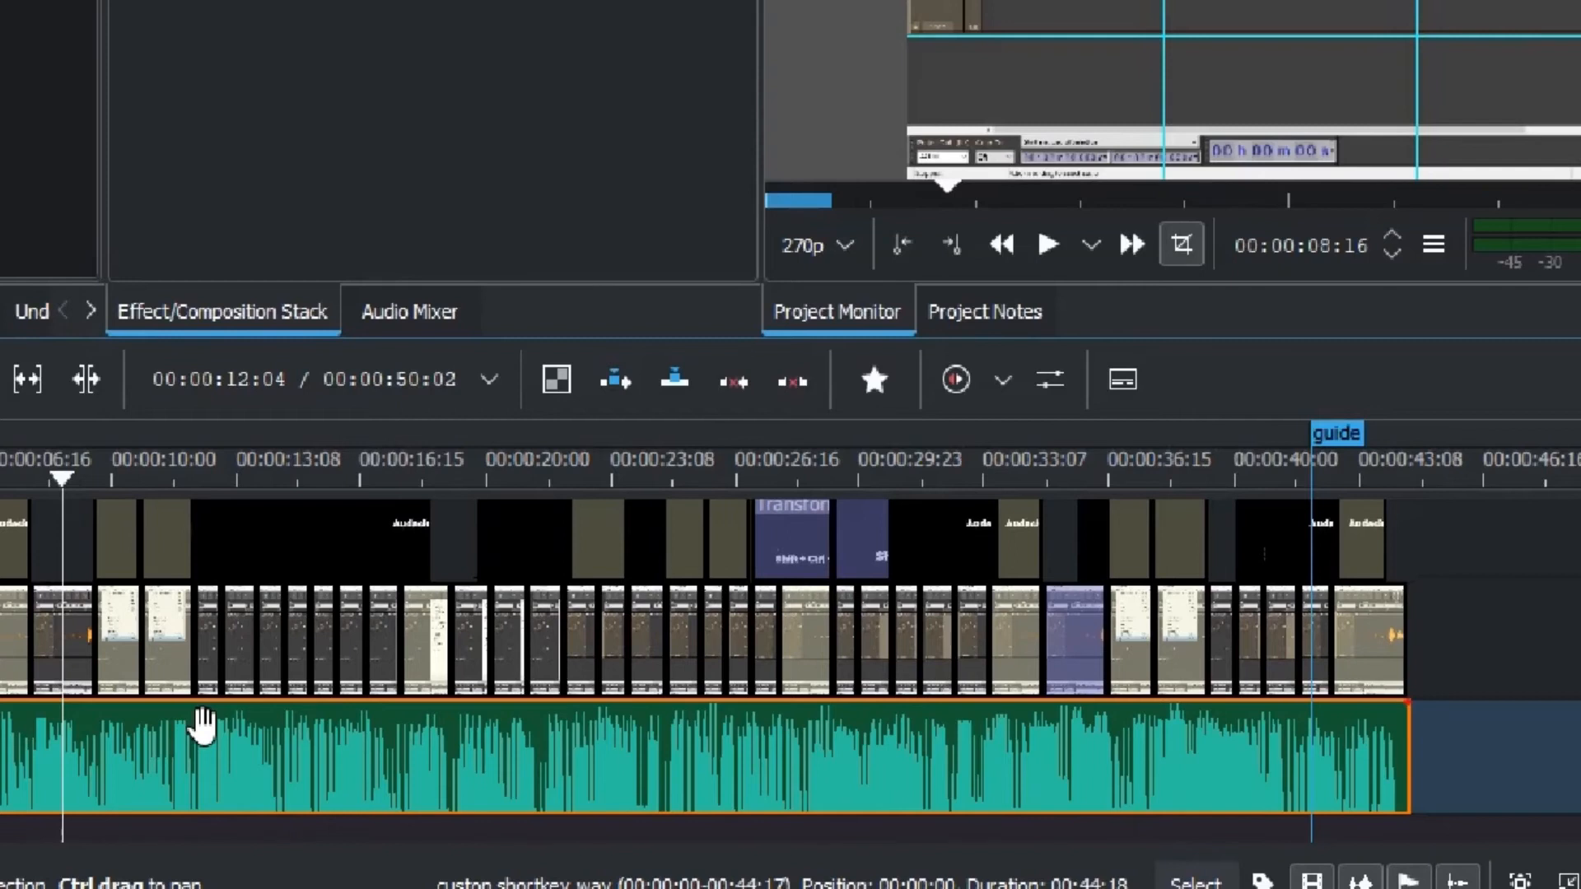
# Step: Insert the Volume (keyframable) effect on the custon shortkey.wav clip and add a second keyframe with a gain of -40 dB
pyautogui.rightClick(202, 725)
pyautogui.moveTo(408, 658)
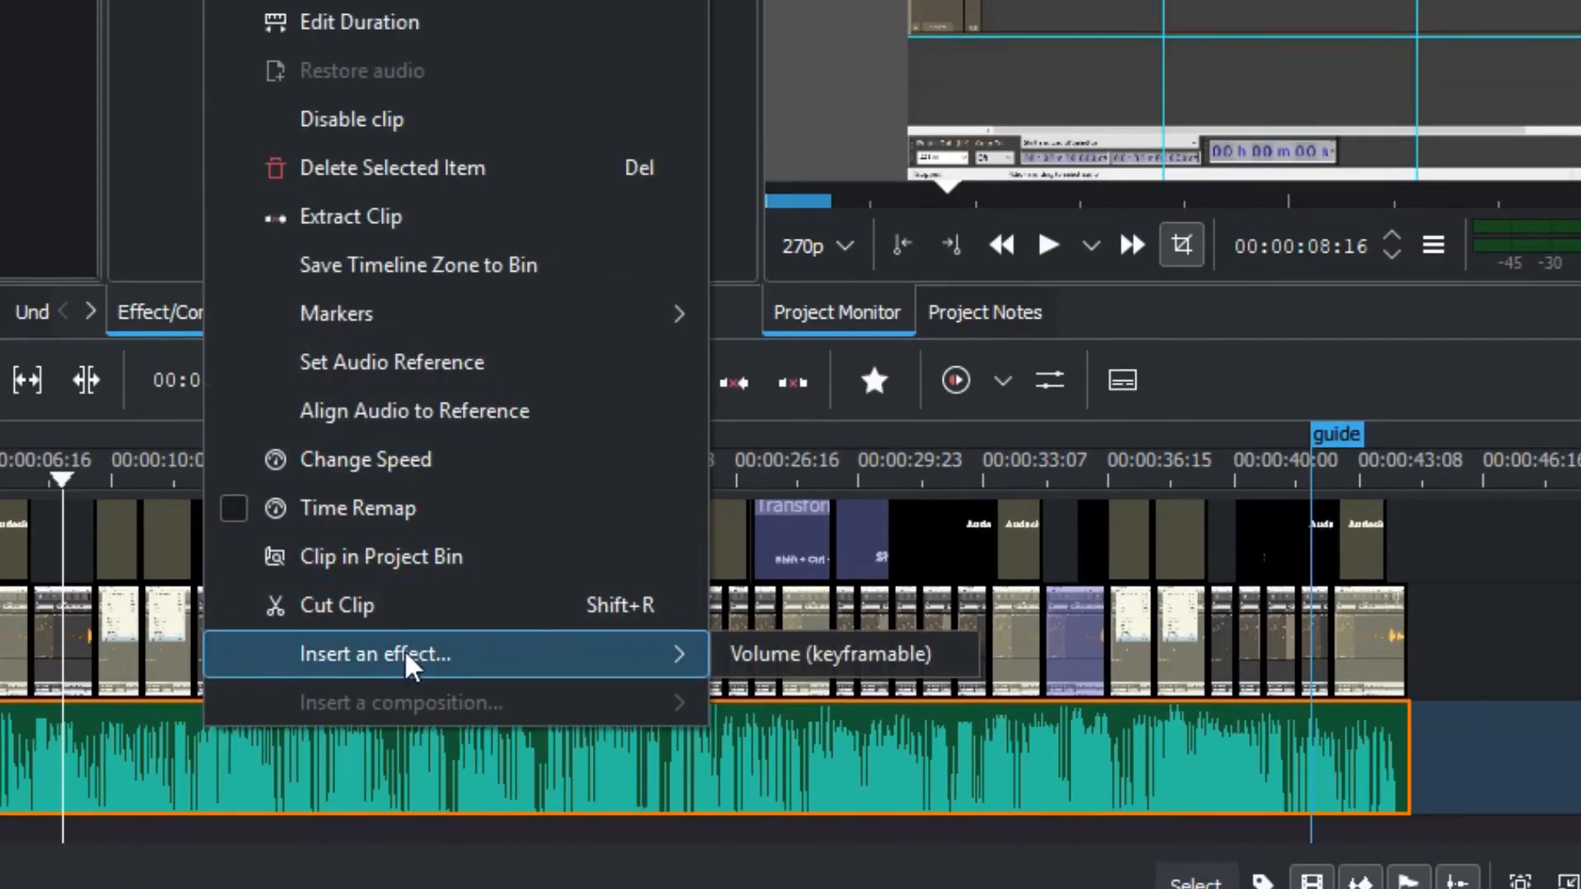
pyautogui.click(778, 656)
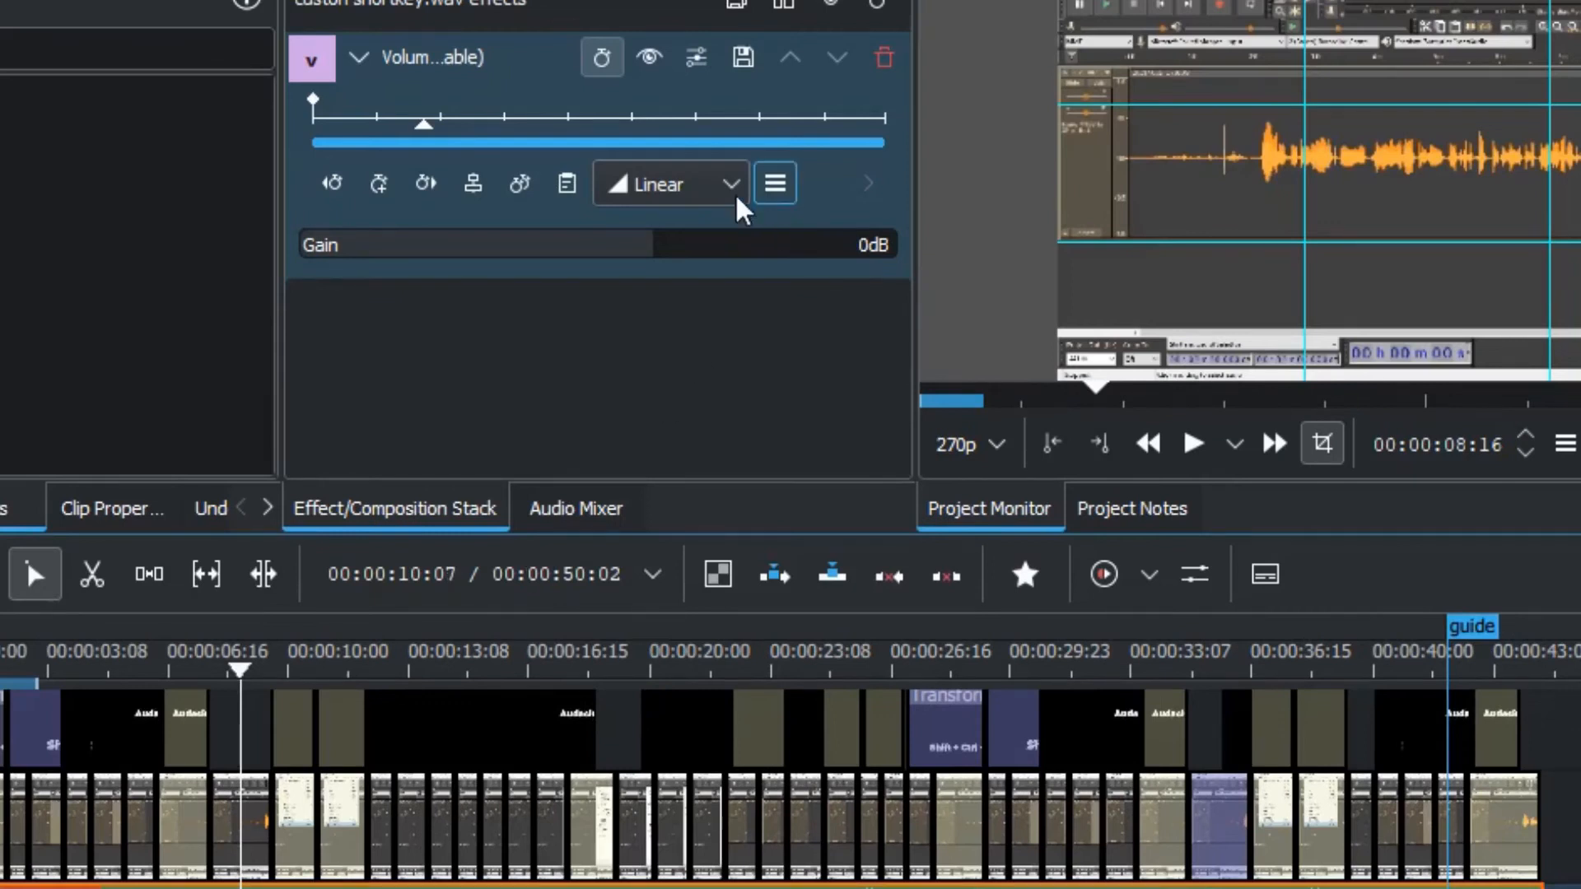
pyautogui.moveTo(647, 255); pyautogui.dragTo(511, 239)
pyautogui.click(378, 181)
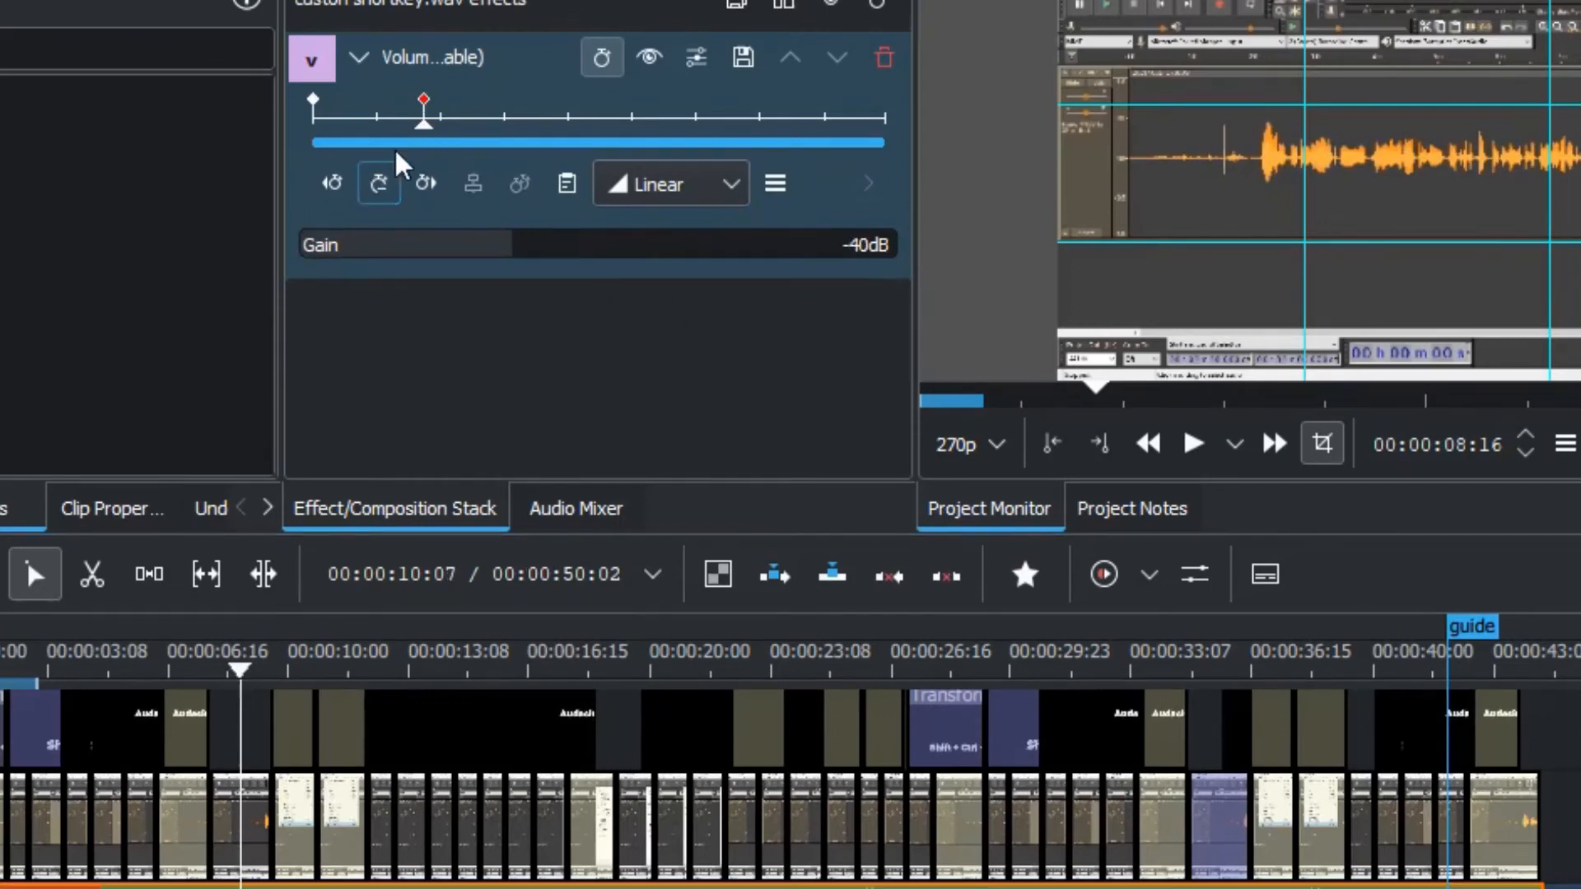
# Step: Set the gain of the volume effect's first keyframe to -17 dB and delete the effect from custon shortkey.wav
pyautogui.click(313, 101)
pyautogui.moveTo(540, 272)
pyautogui.mouseDown()
pyautogui.moveTo(744, 254)
pyautogui.moveTo(560, 257)
pyautogui.mouseUp()
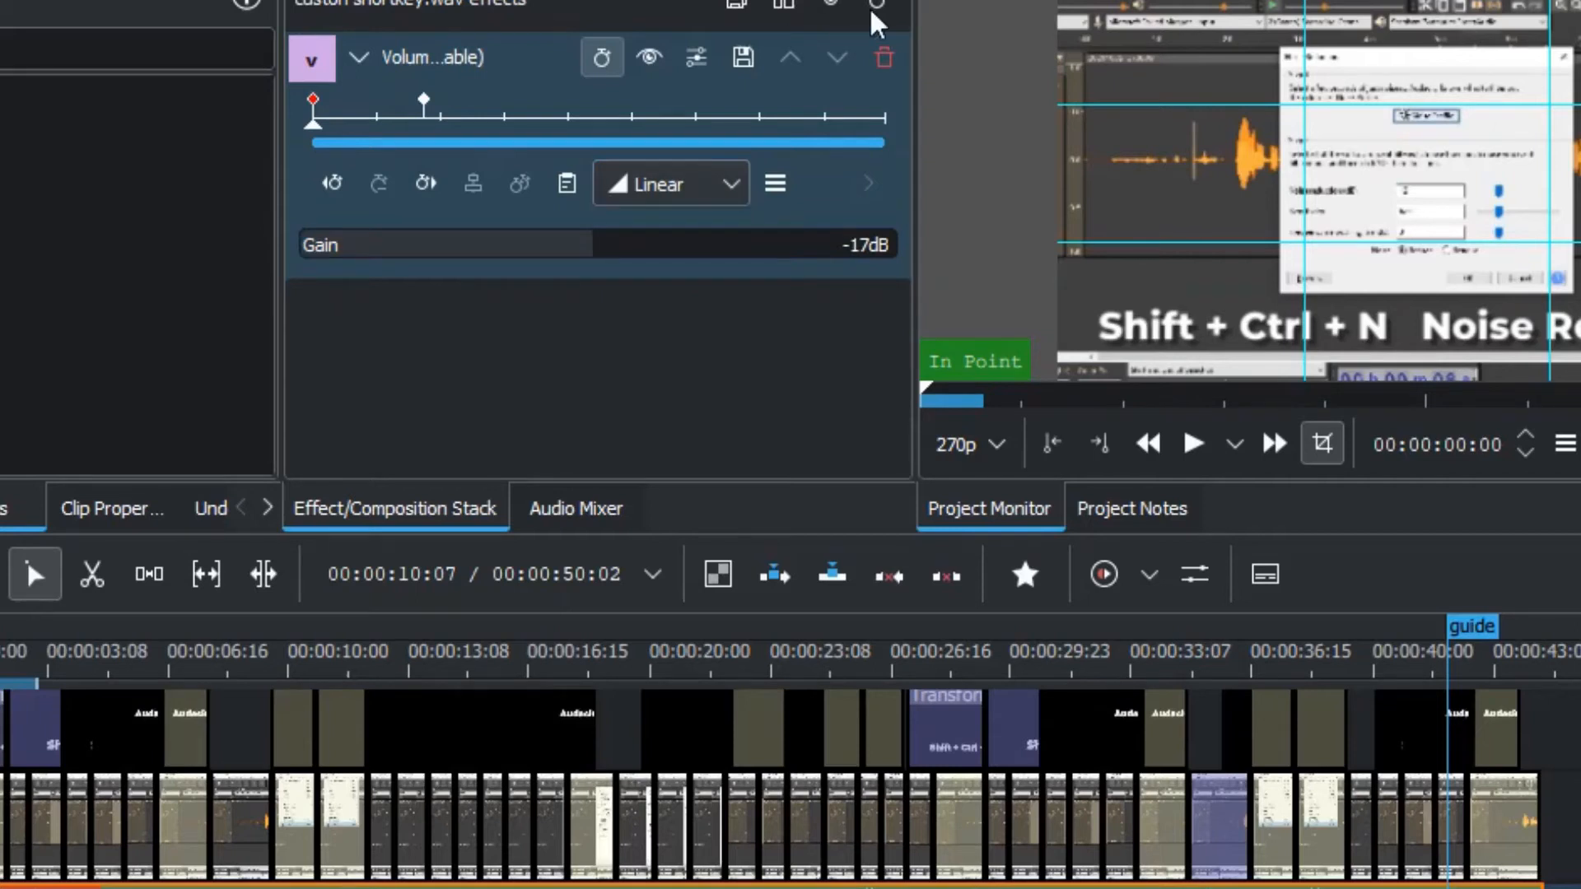
pyautogui.click(883, 57)
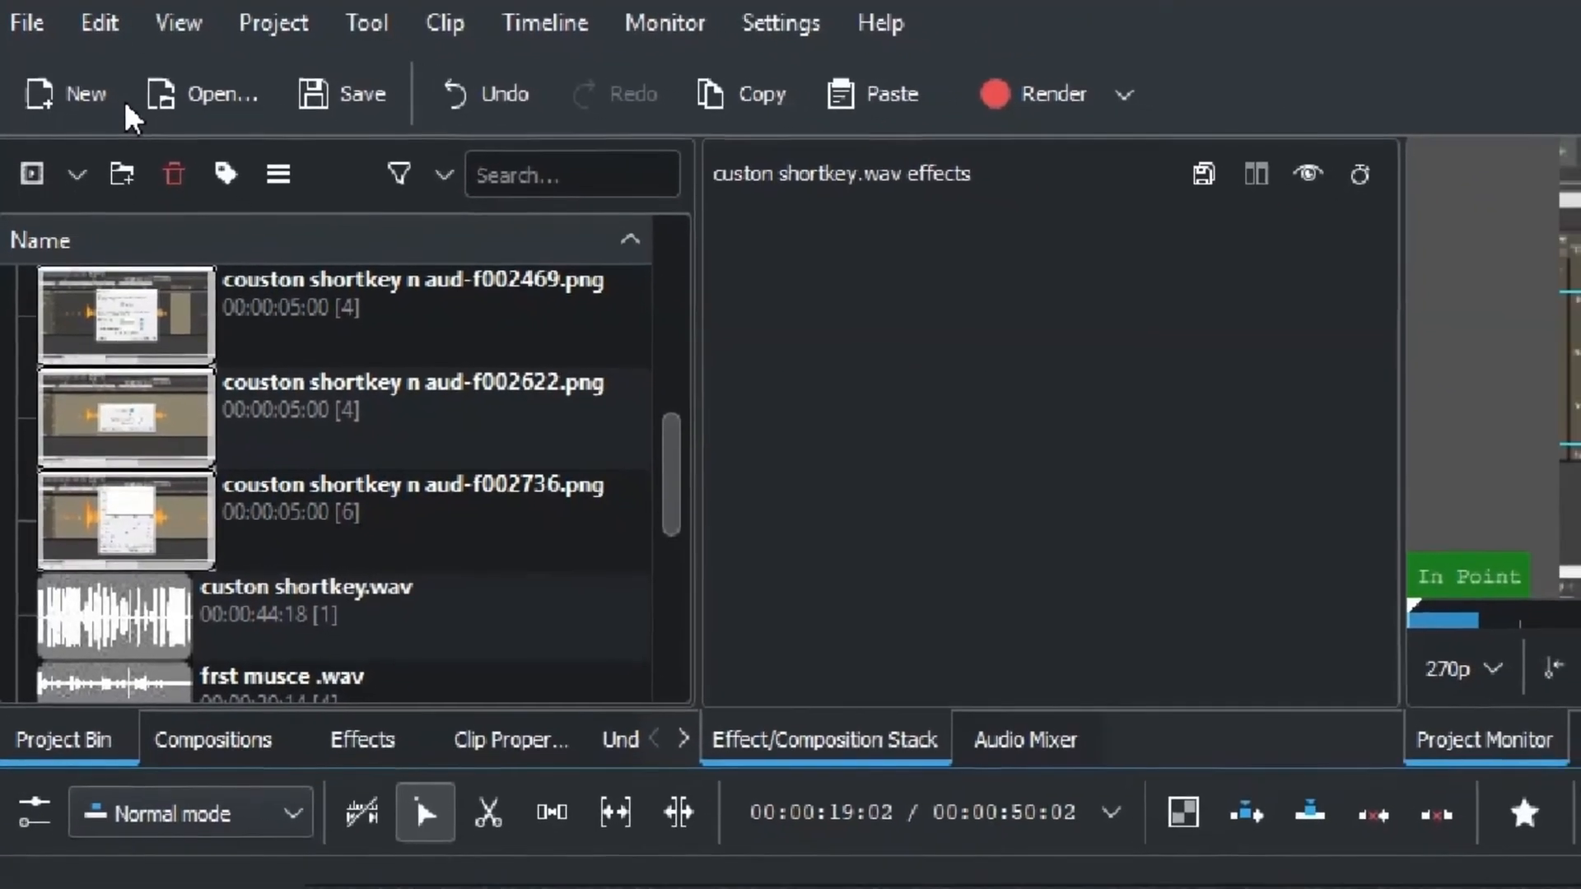
# Step: Review the commands available for files, editing, view, project, tools, clips, timeline, monitor, settings and help
pyautogui.click(26, 19)
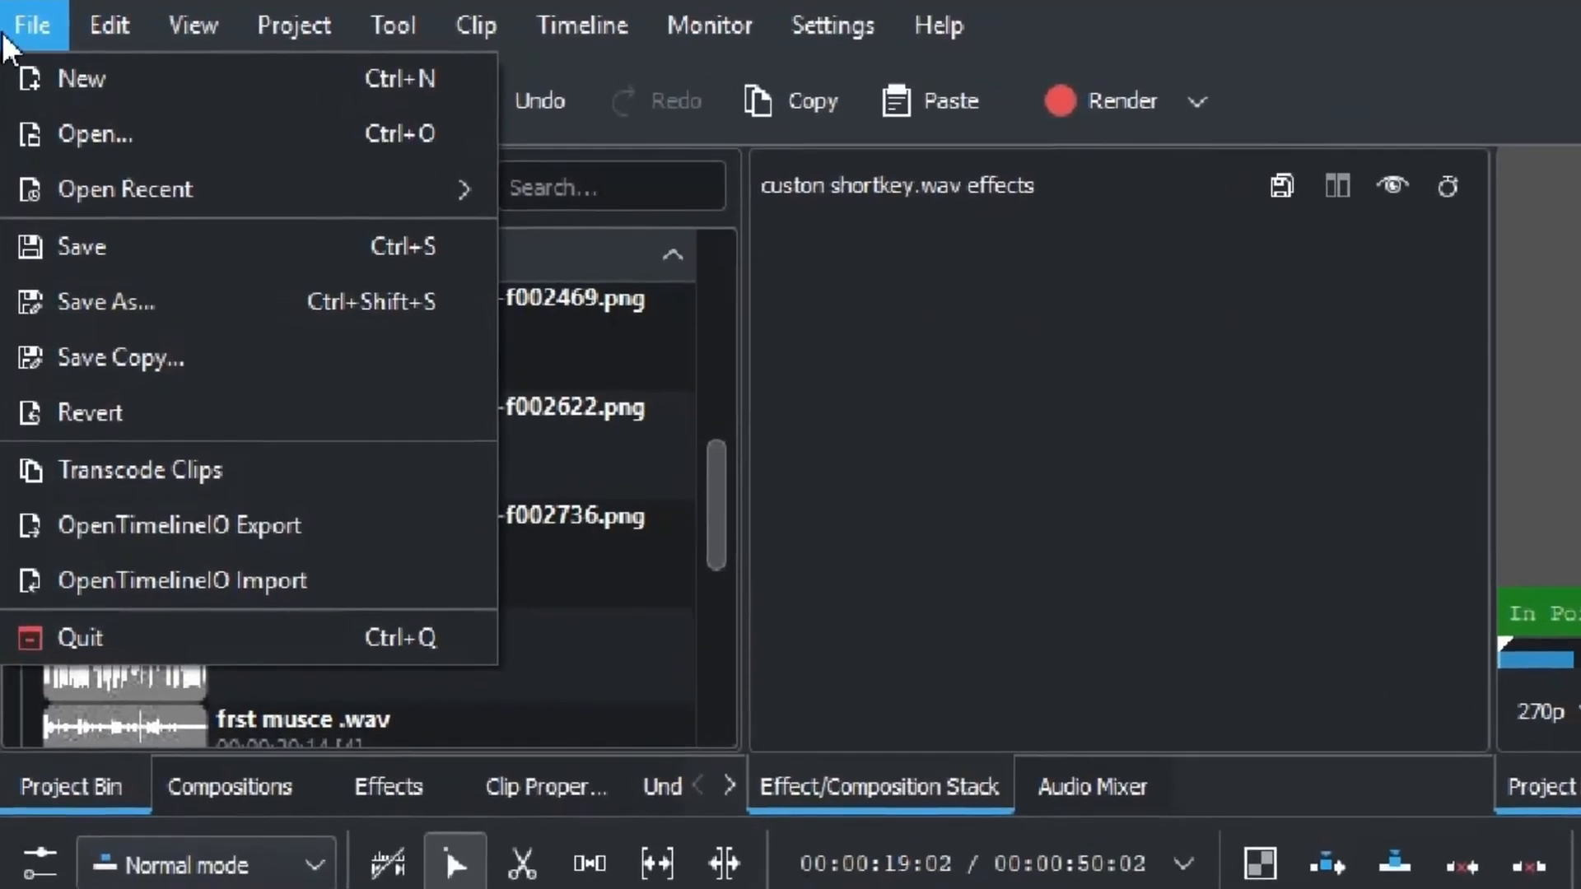
pyautogui.moveTo(113, 25)
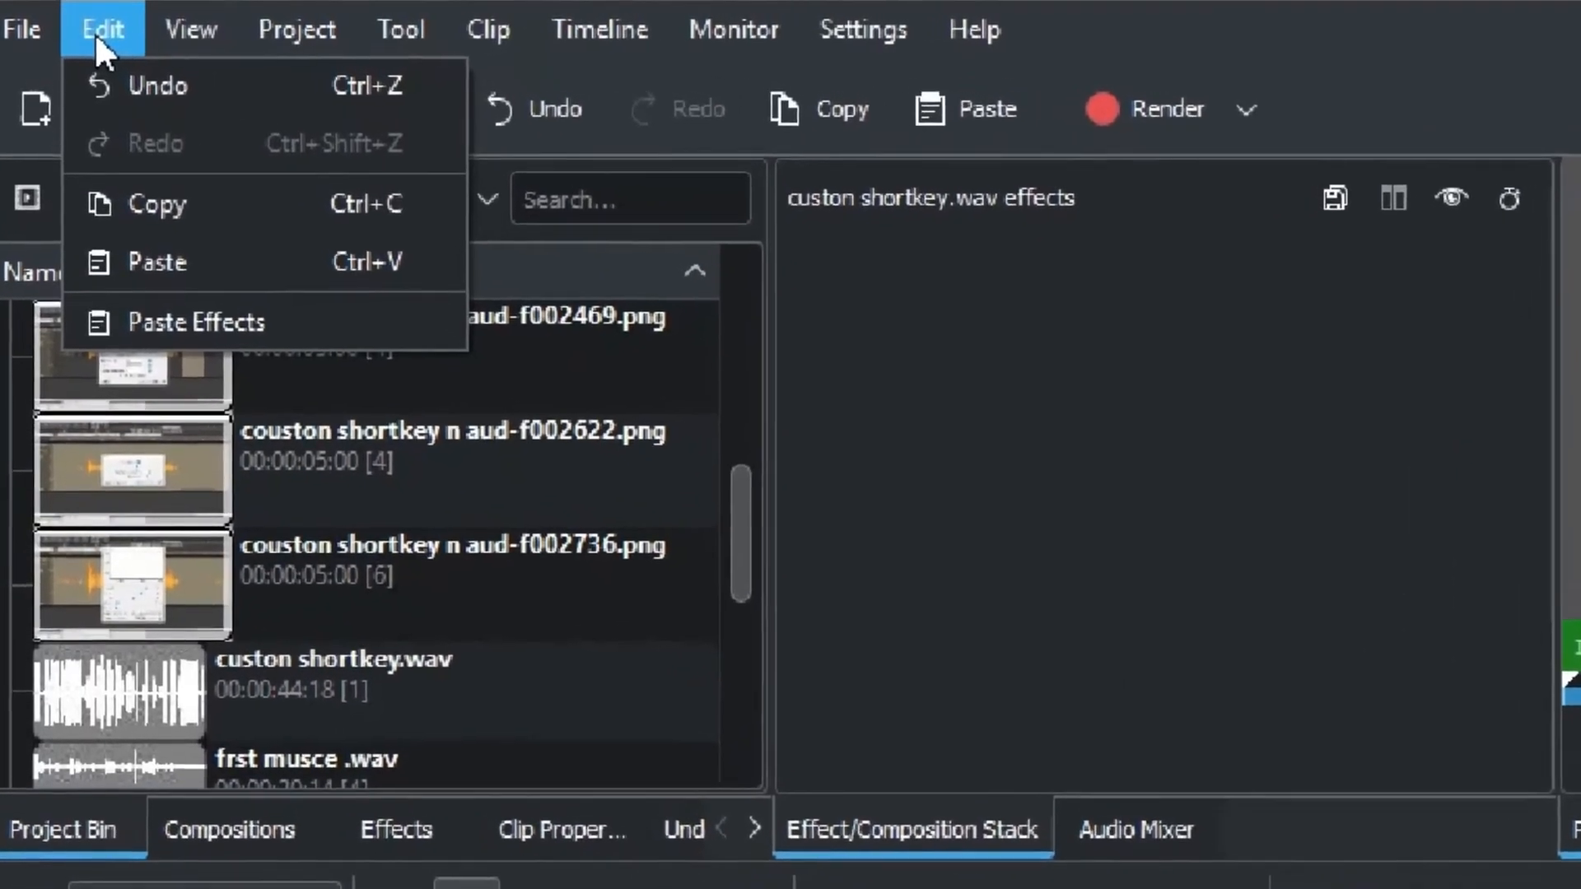
pyautogui.moveTo(186, 28)
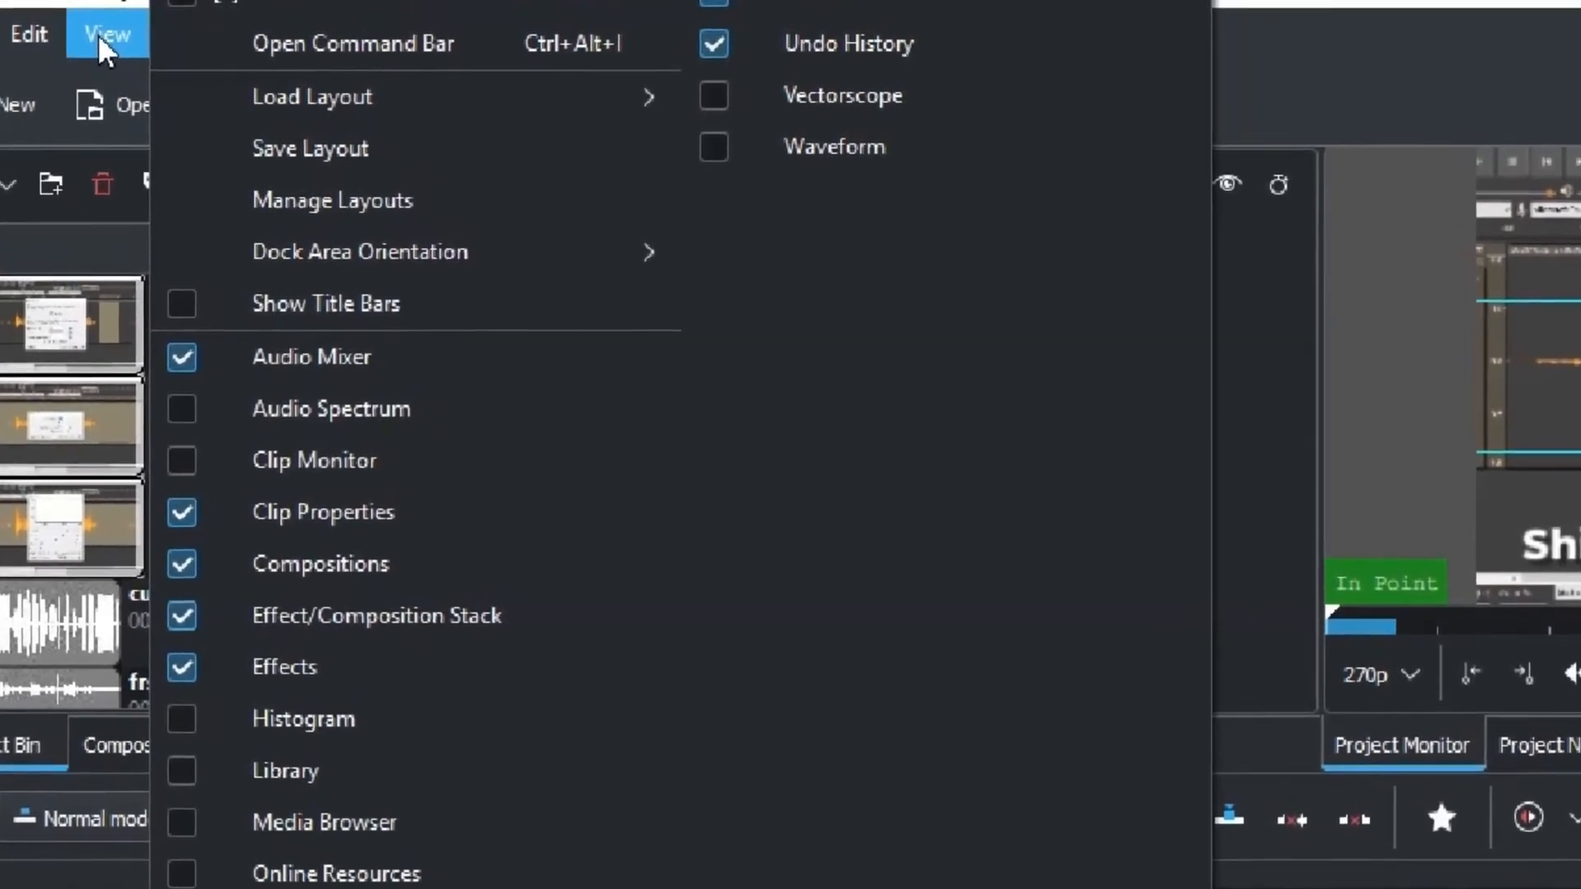
pyautogui.moveTo(193, 26)
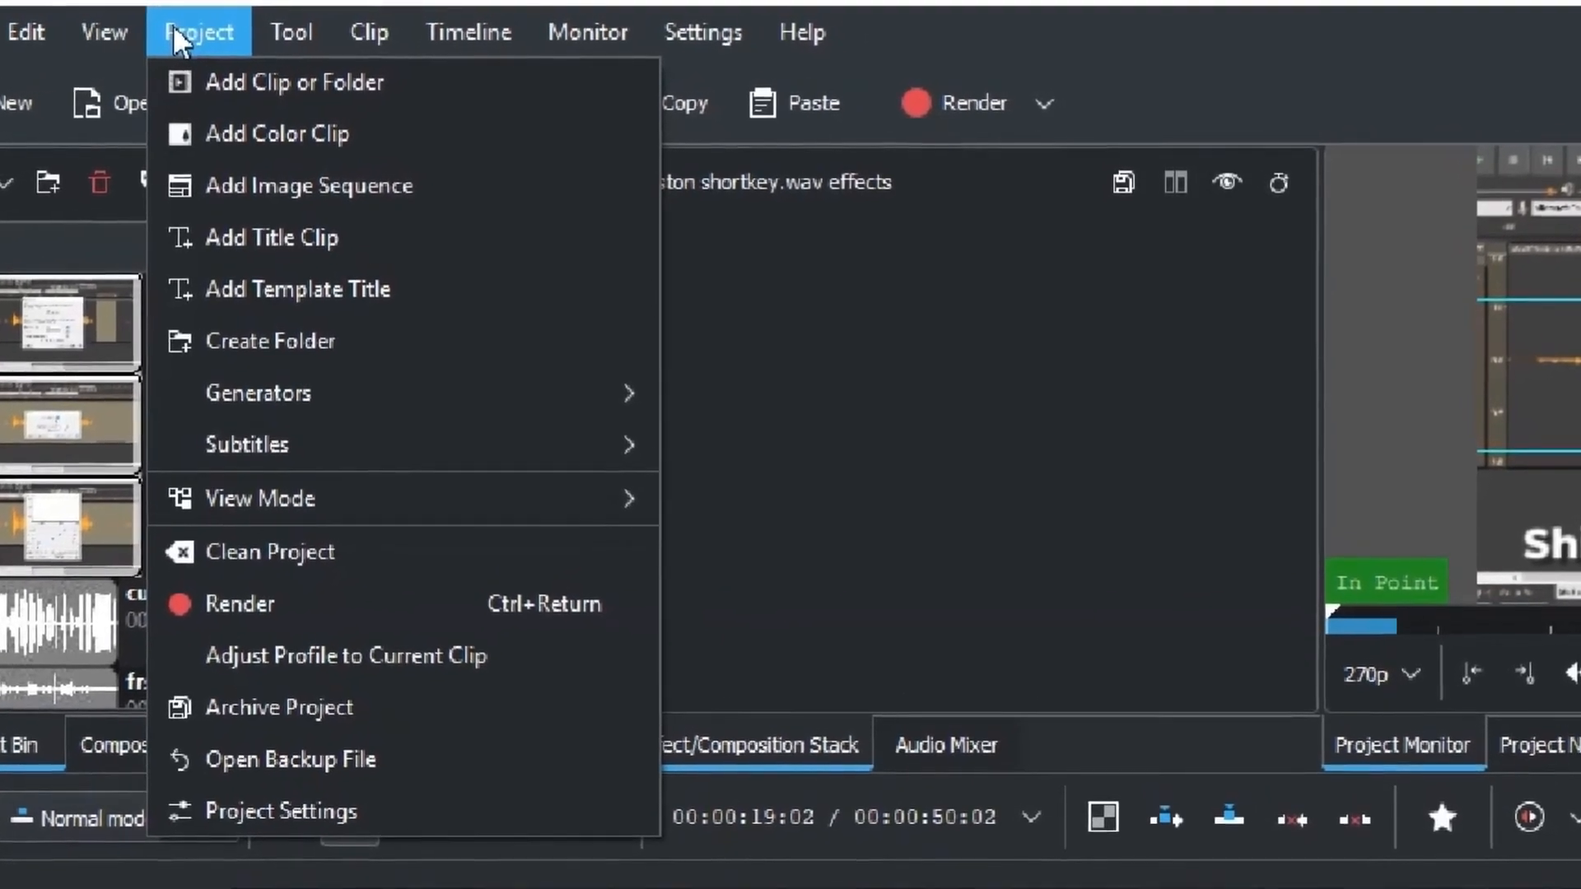
pyautogui.moveTo(297, 32)
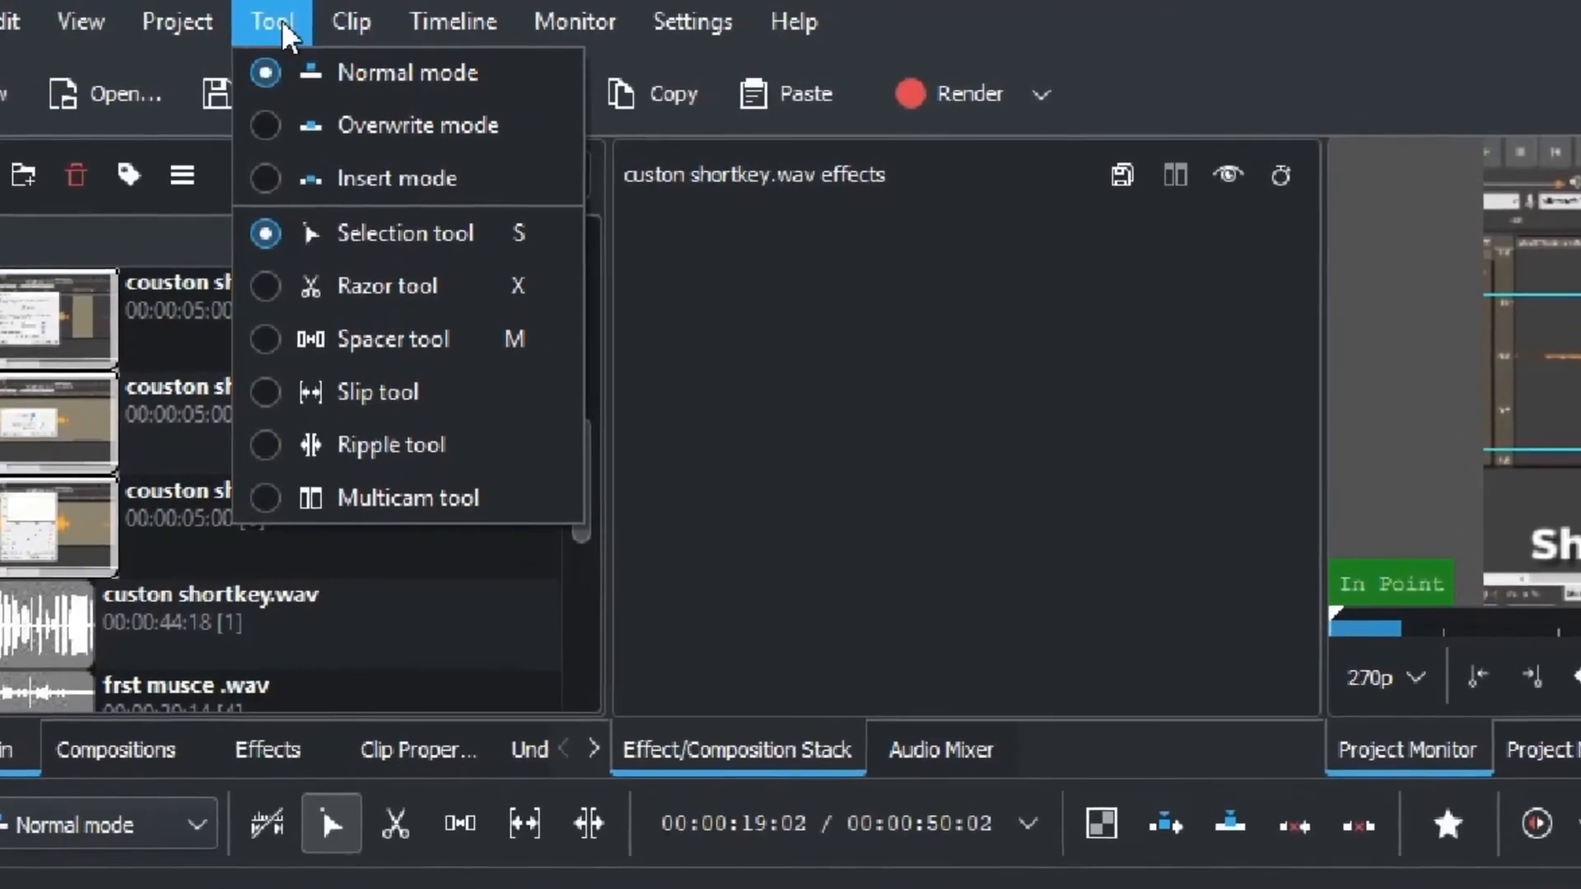
pyautogui.moveTo(363, 21)
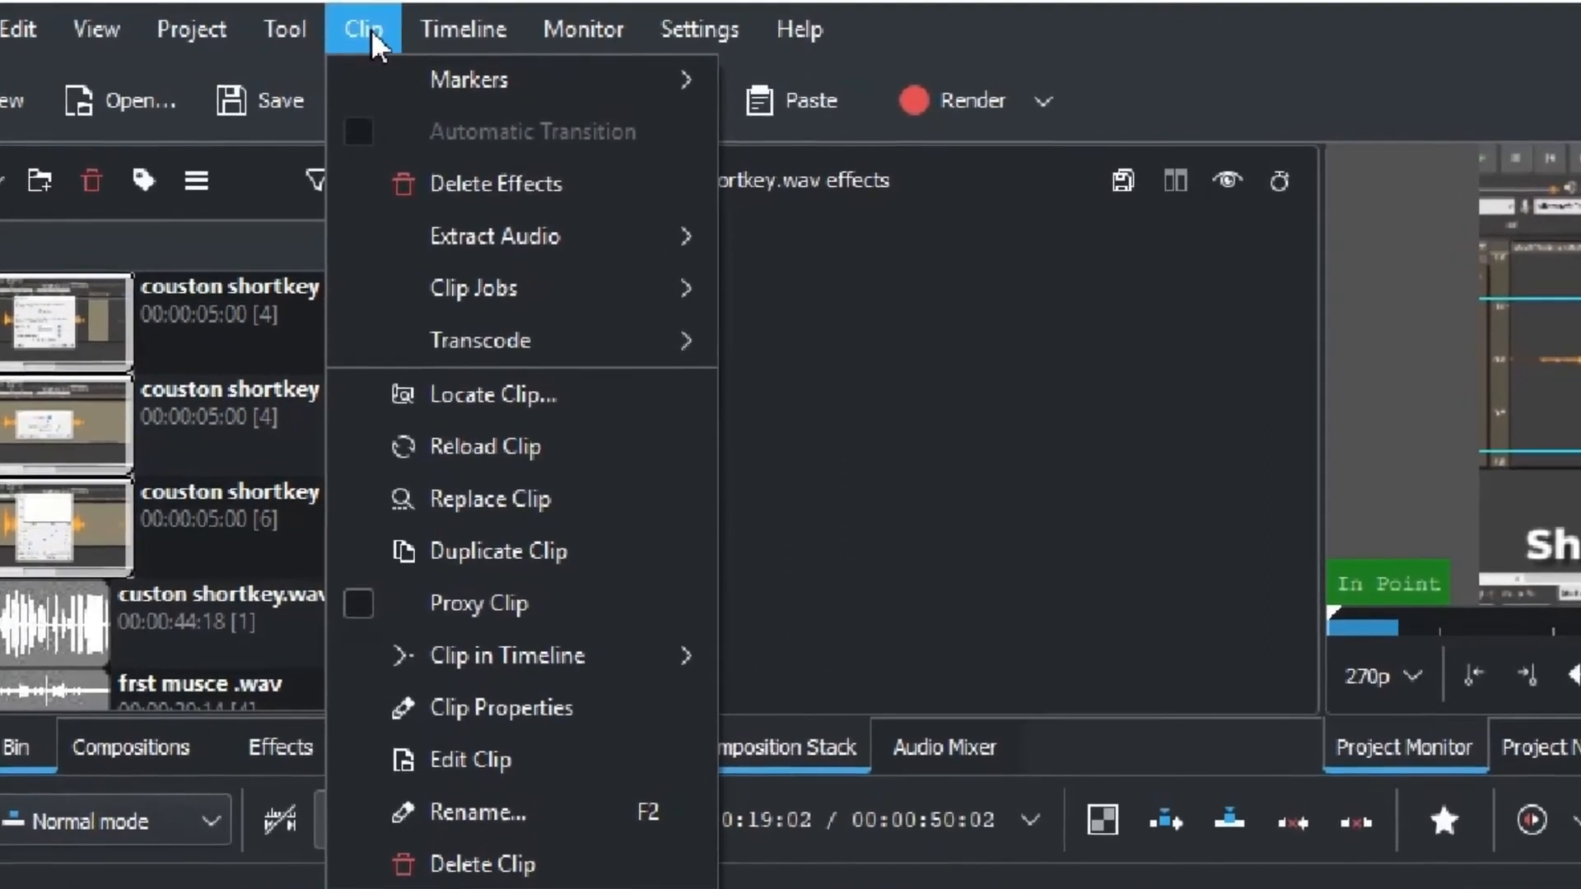
pyautogui.moveTo(466, 28)
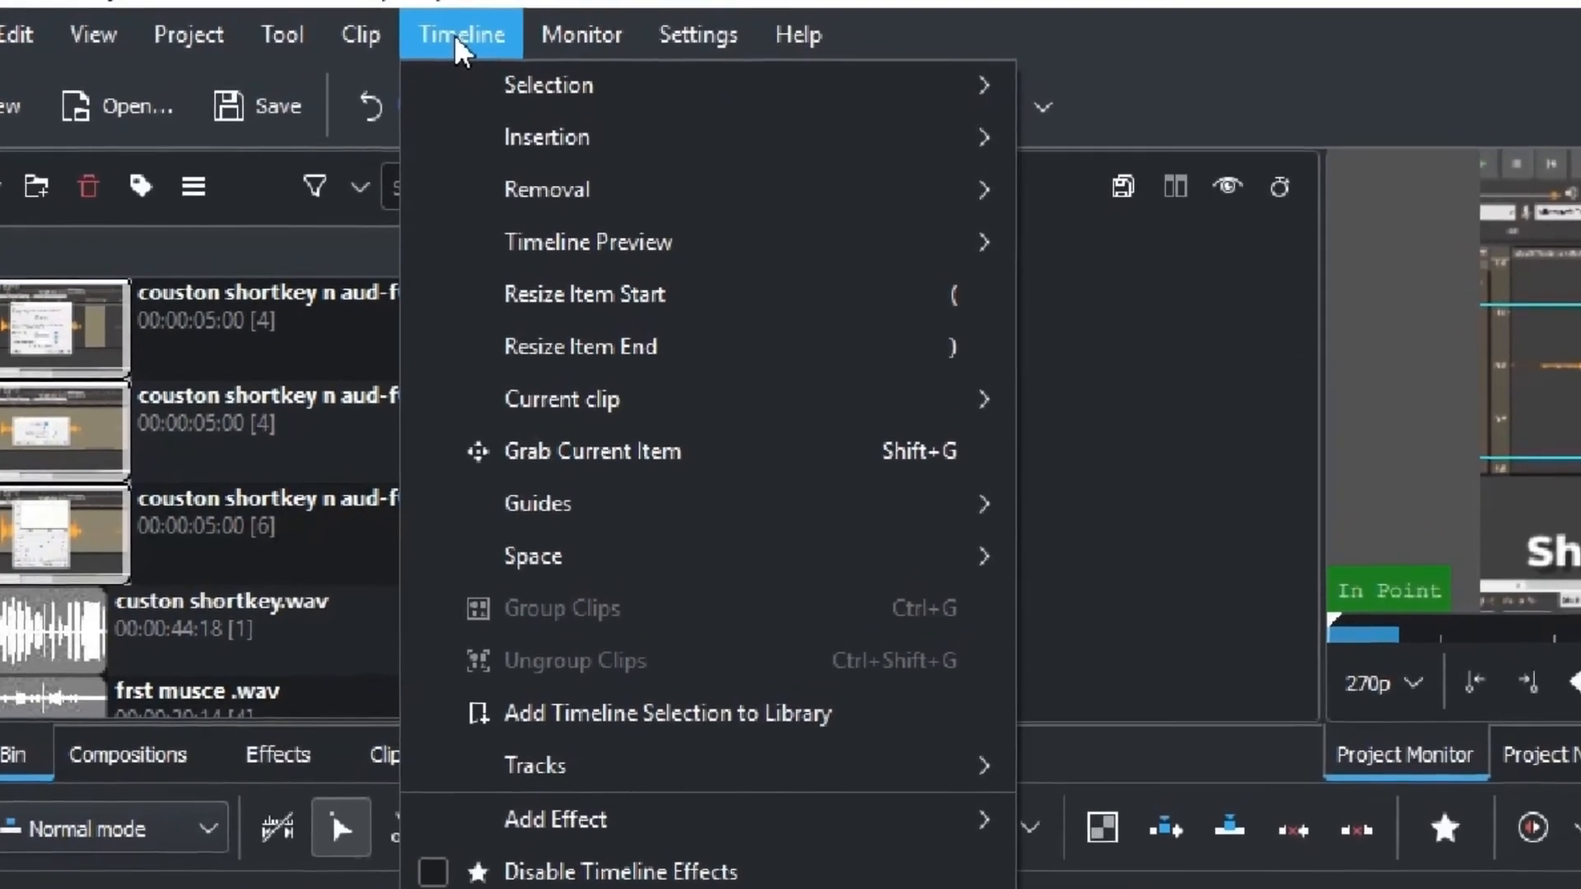
pyautogui.moveTo(584, 56)
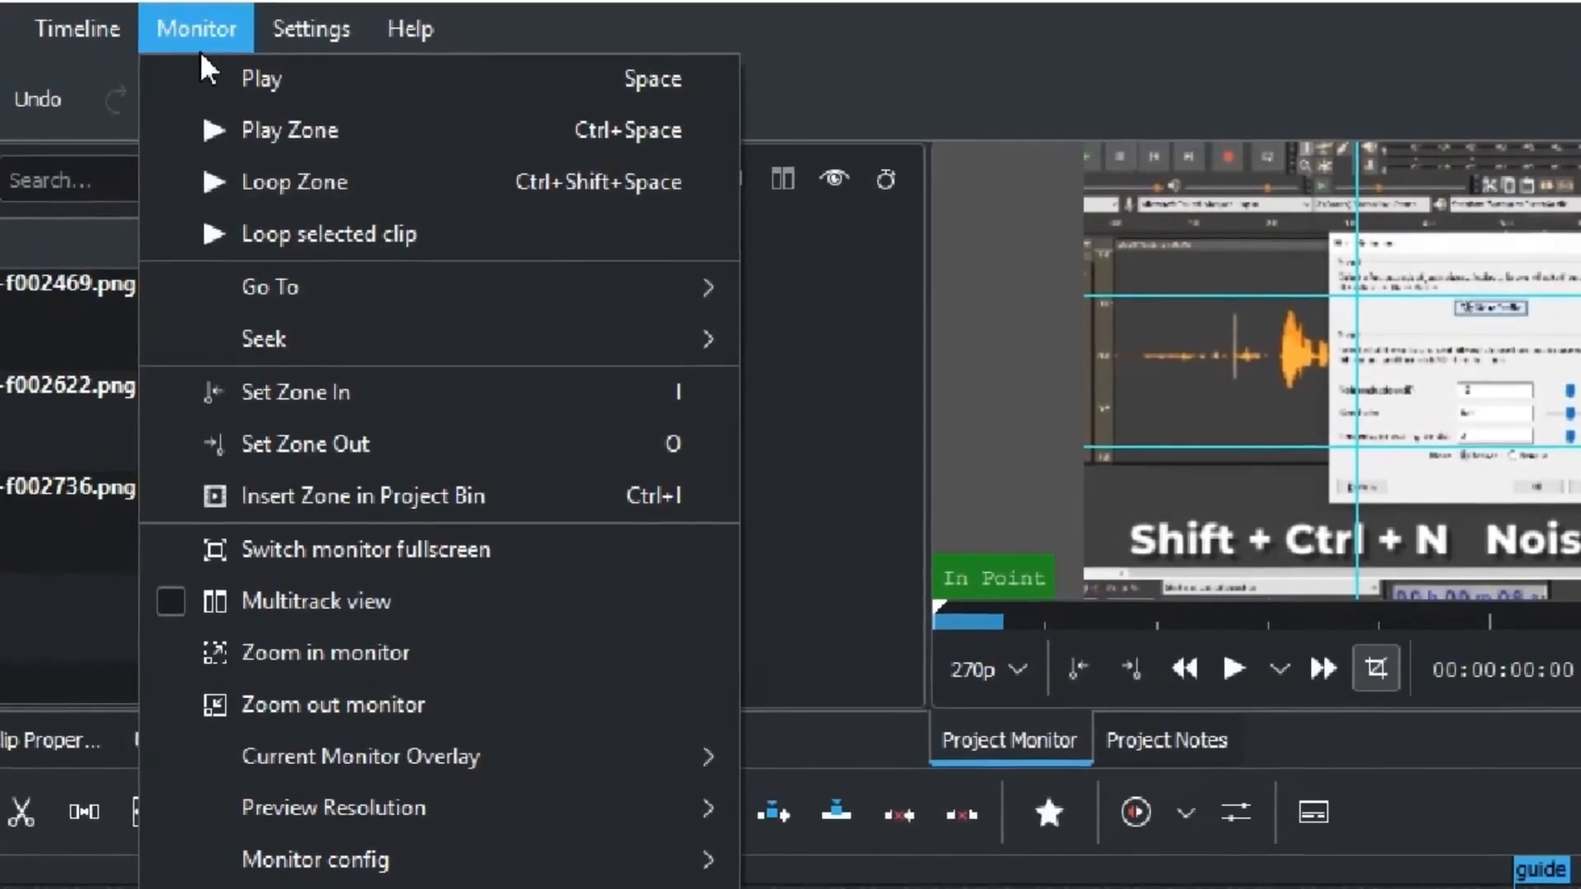
pyautogui.moveTo(300, 28)
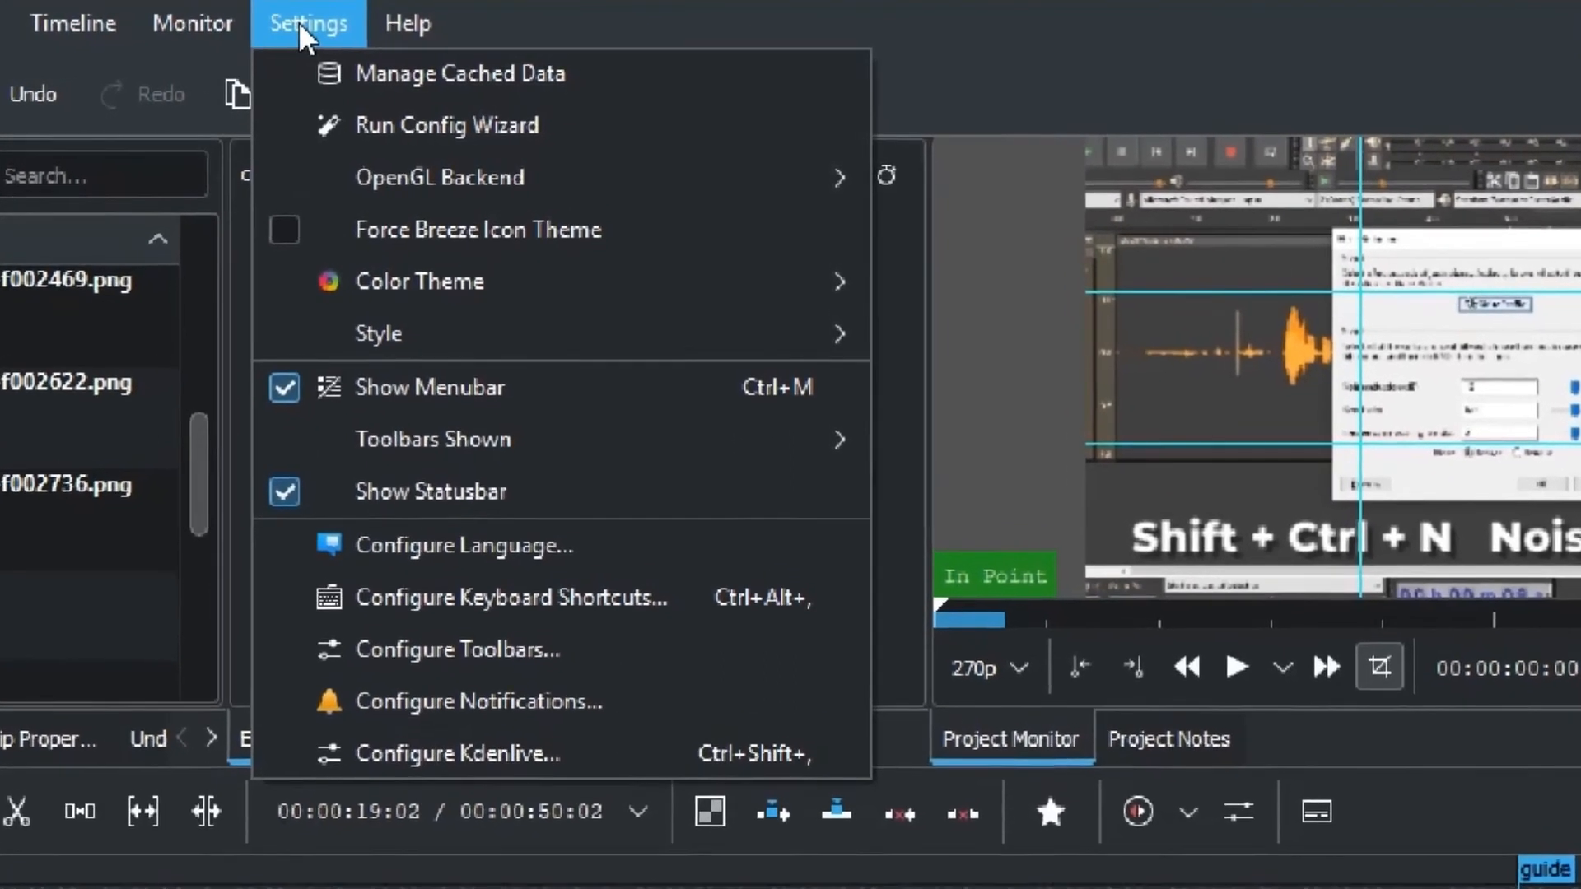
pyautogui.moveTo(397, 23)
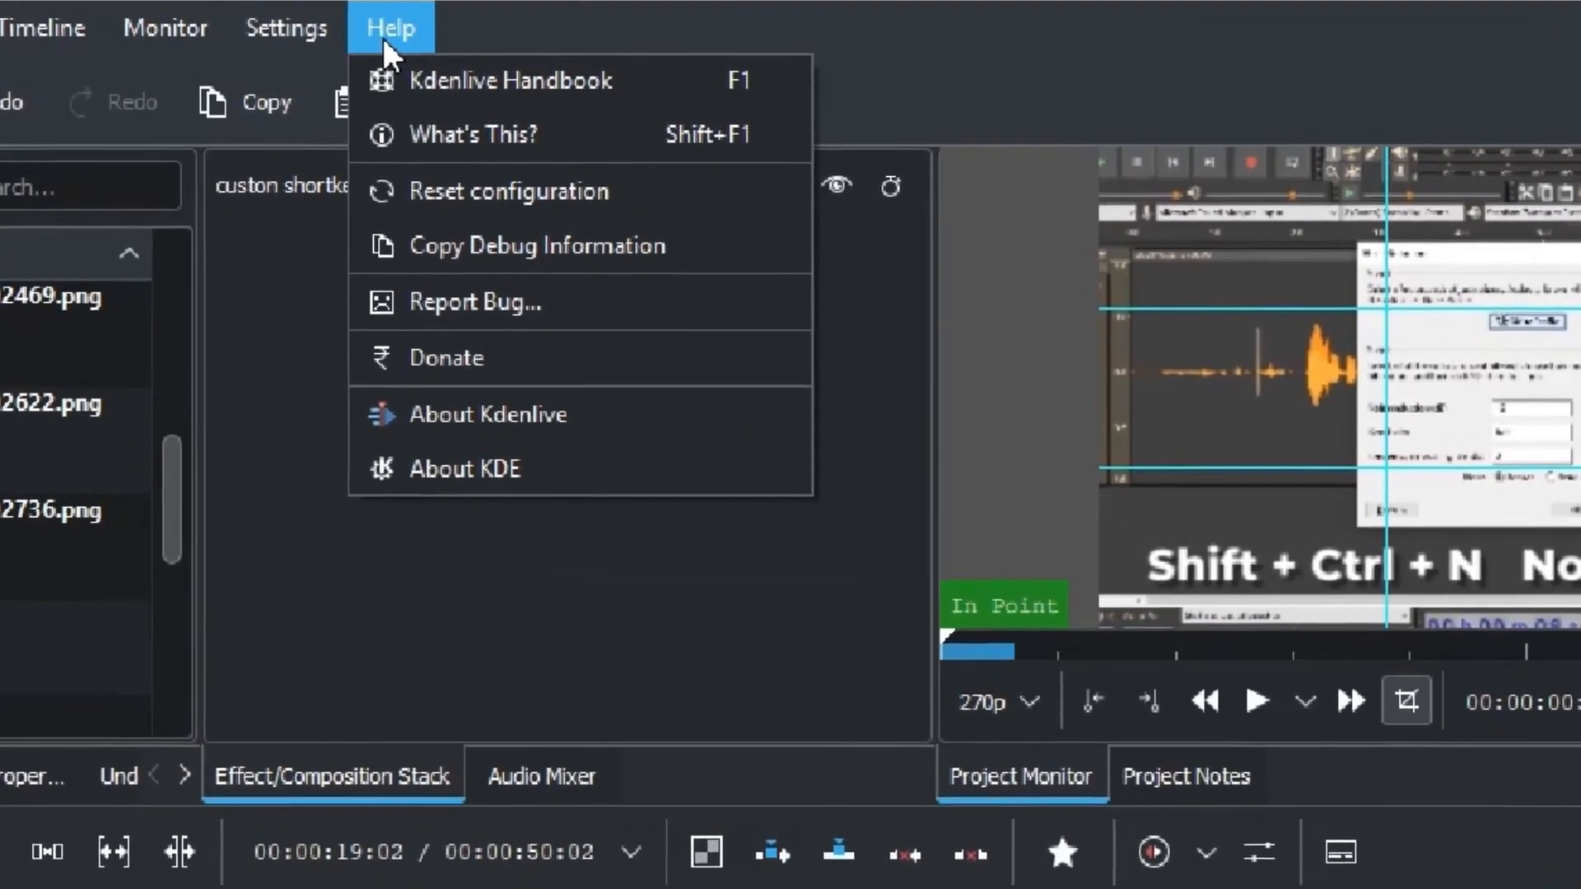
pyautogui.click(922, 1)
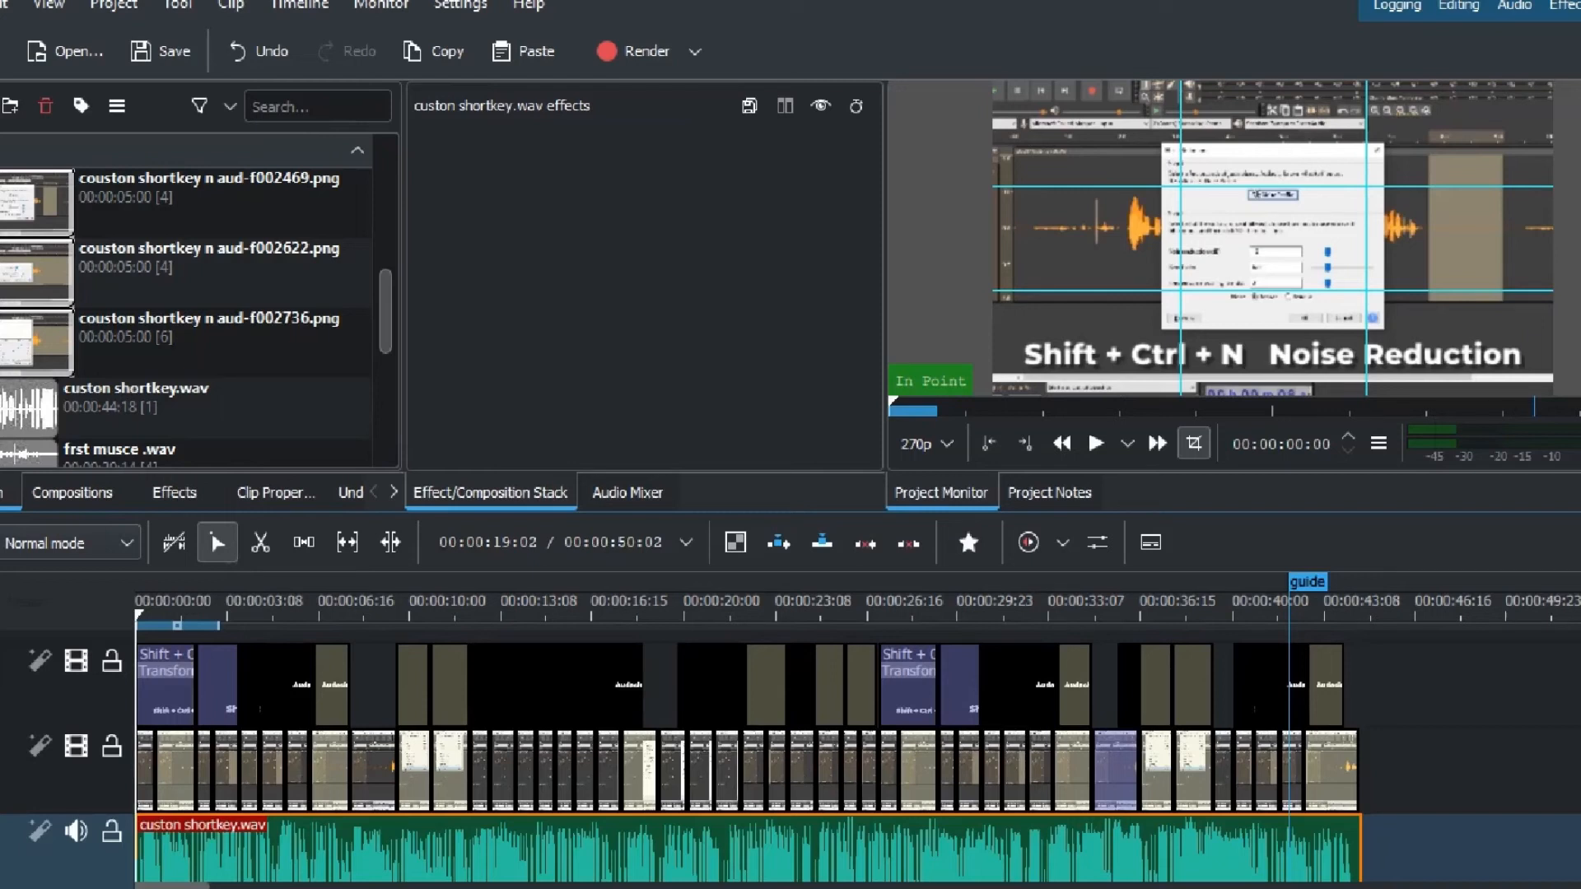
# Step: Add a Category 0 guide at 00:00:17:05 and delete it after moving it to 00:00:22:02
pyautogui.doubleClick(606, 625)
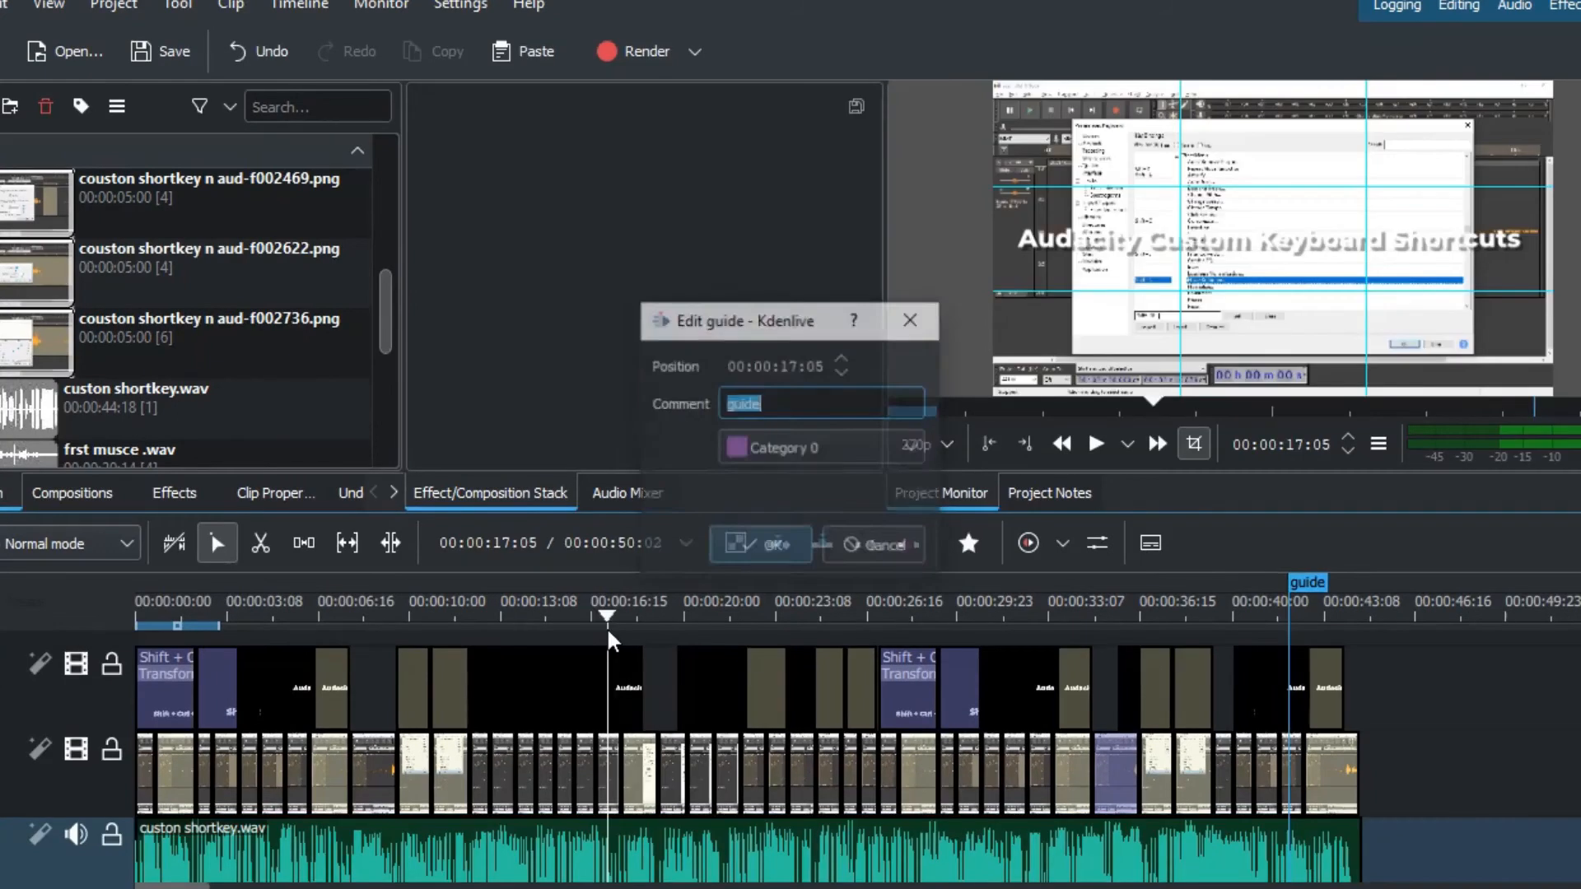
pyautogui.click(774, 438)
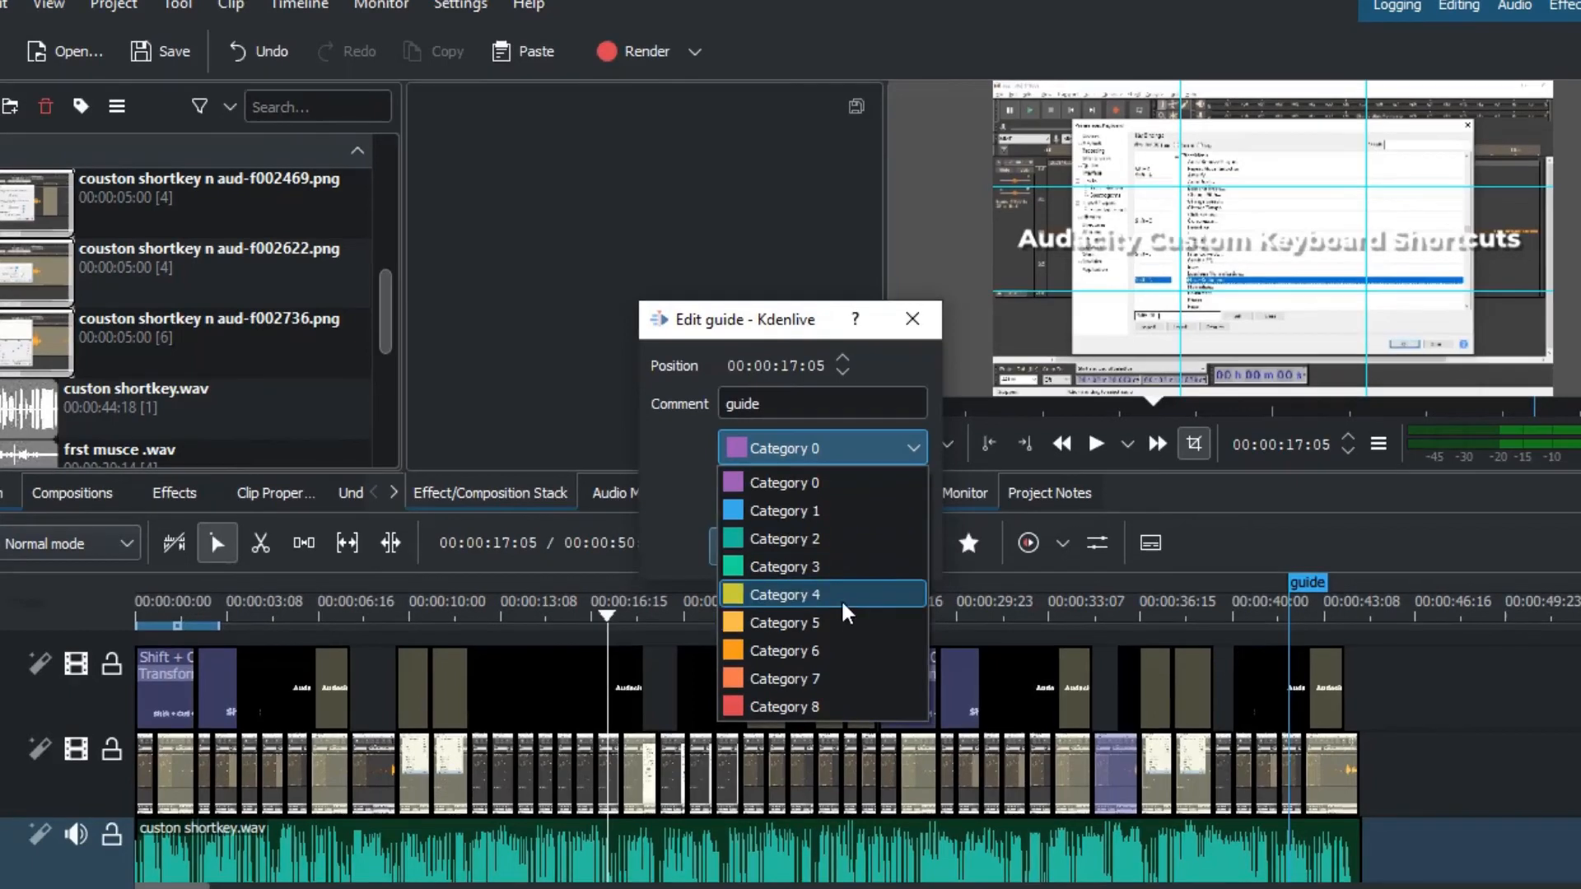
pyautogui.click(754, 483)
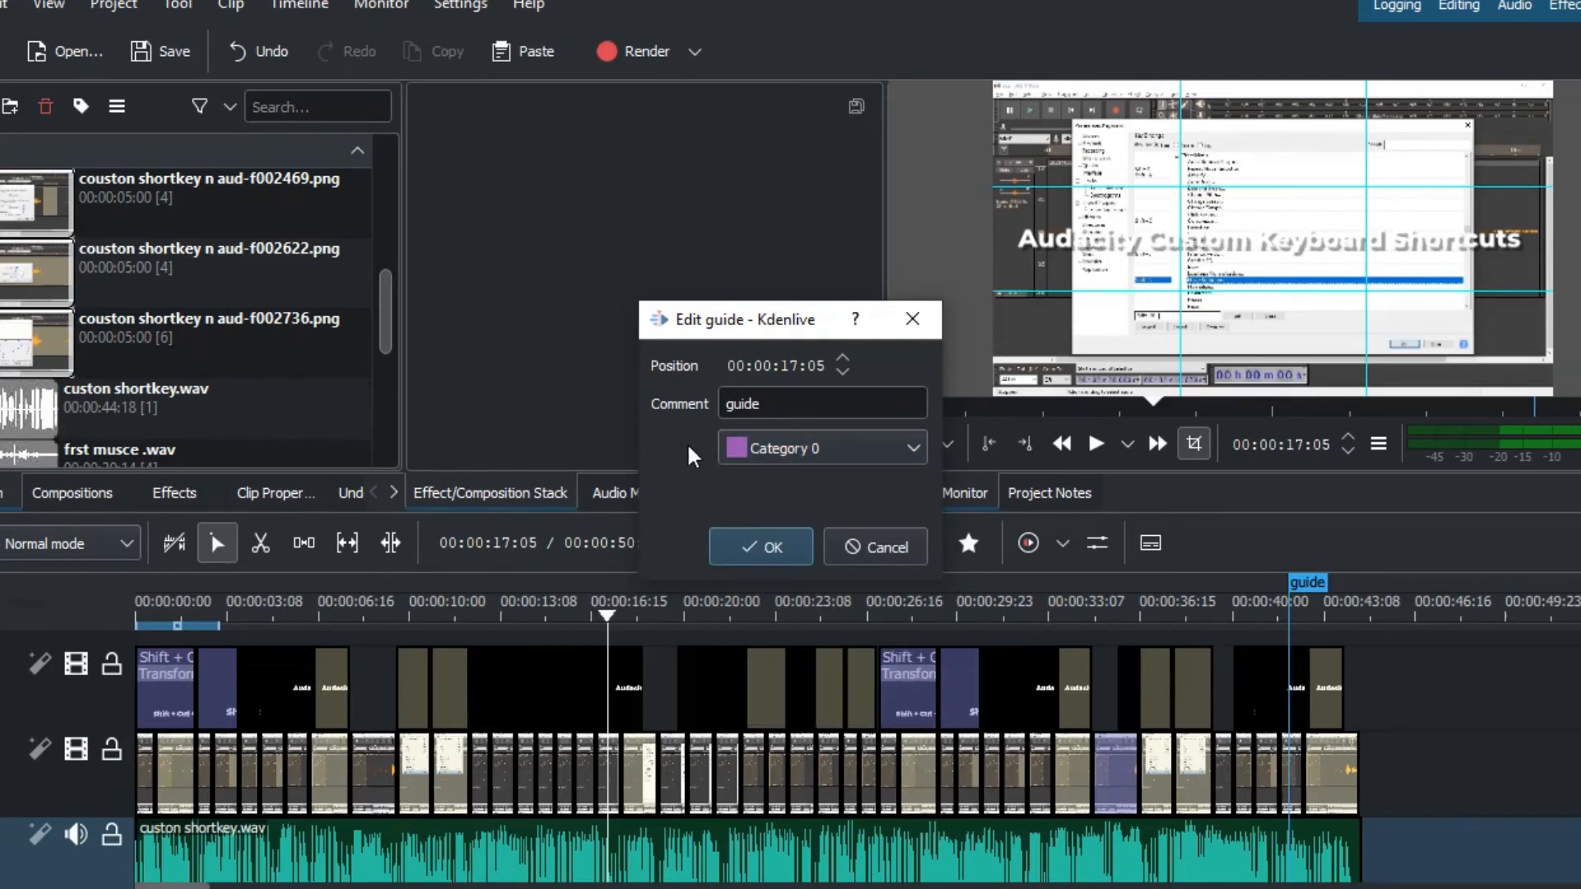
pyautogui.click(751, 550)
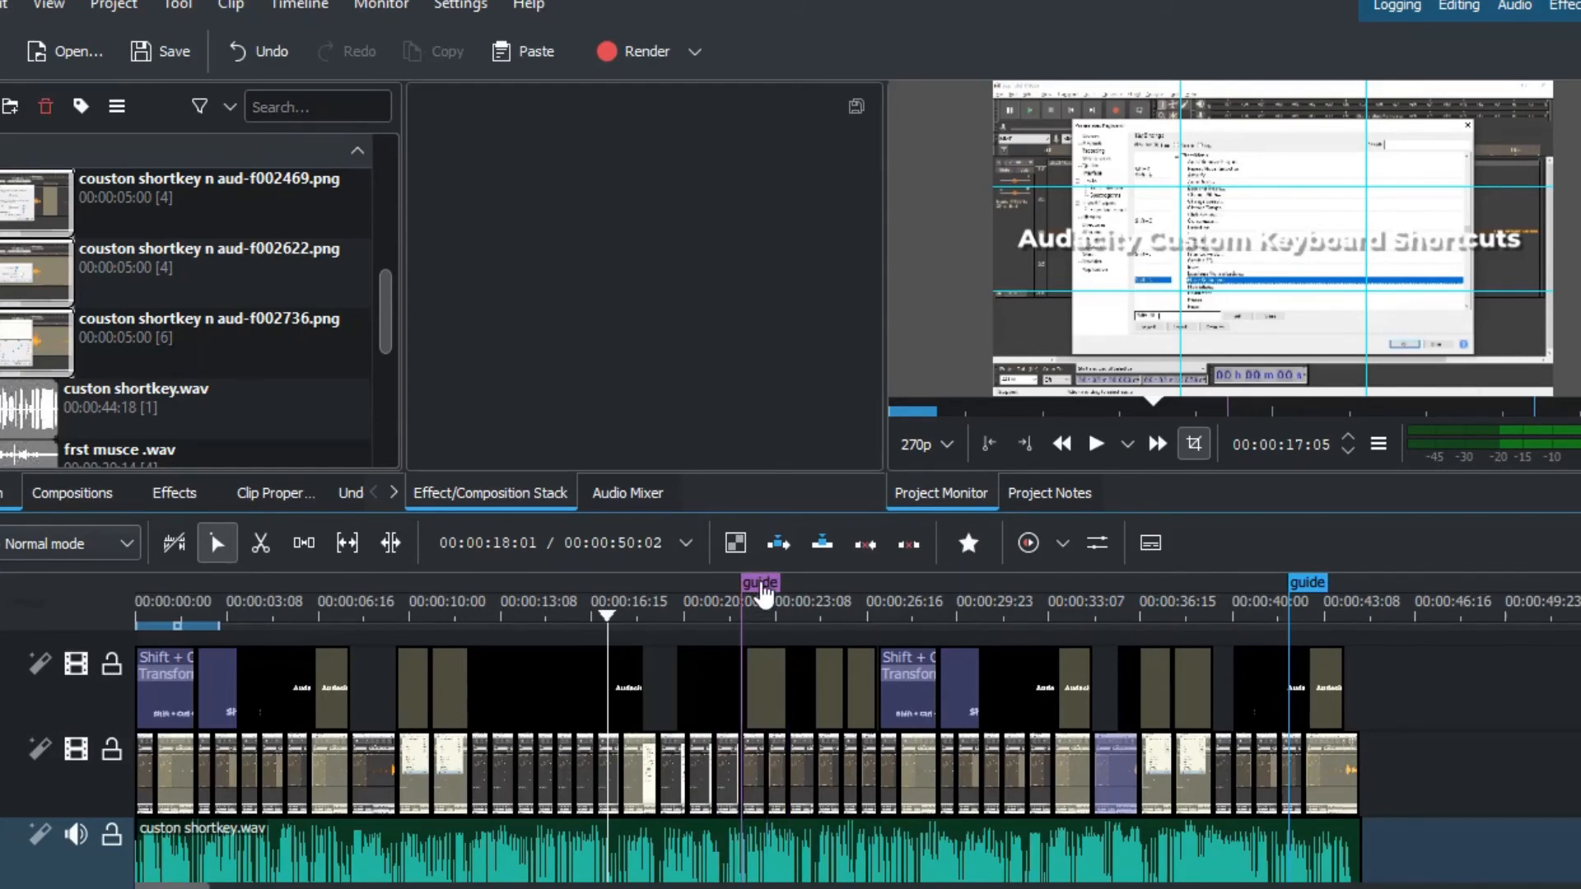
pyautogui.click(760, 584)
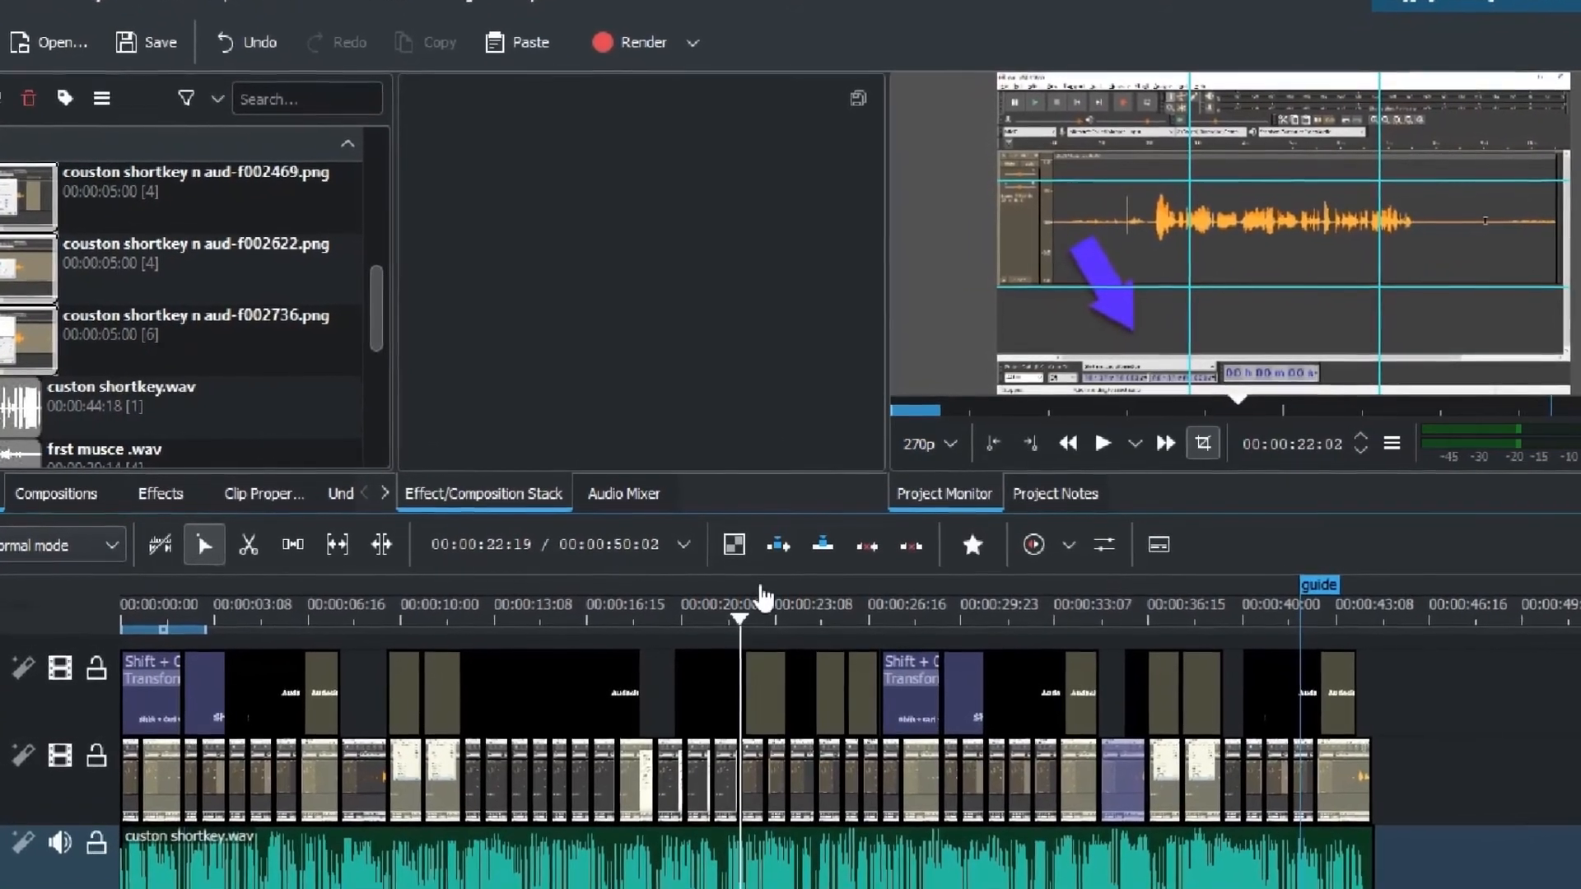
# Step: Place the arrow image clip on V2 at 00:00:47:04 and remove it
pyautogui.click(1444, 729)
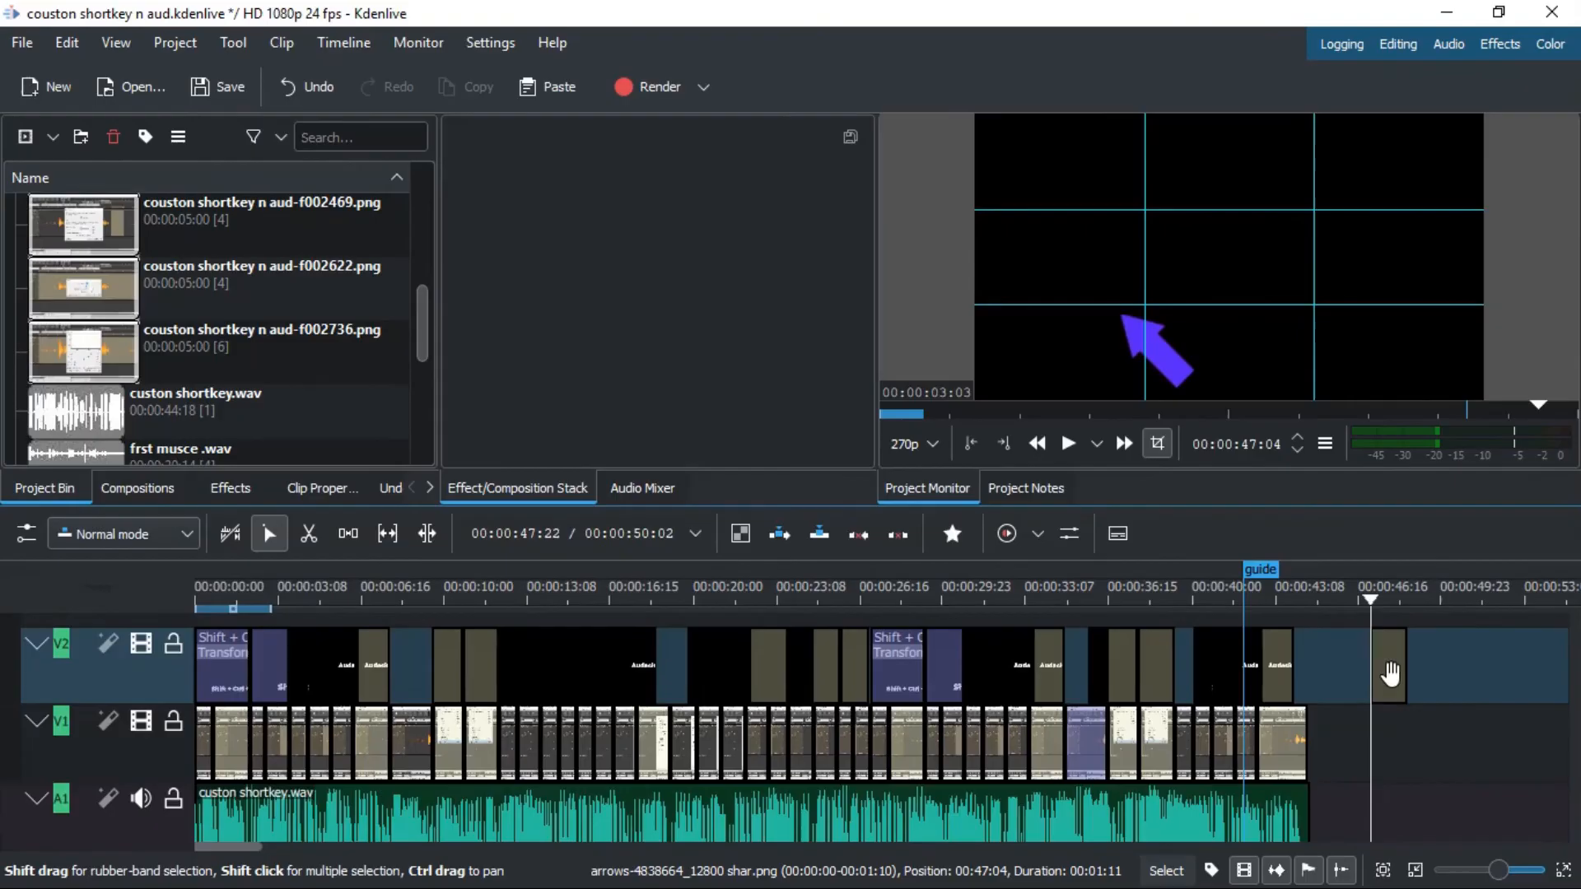
pyautogui.click(1390, 673)
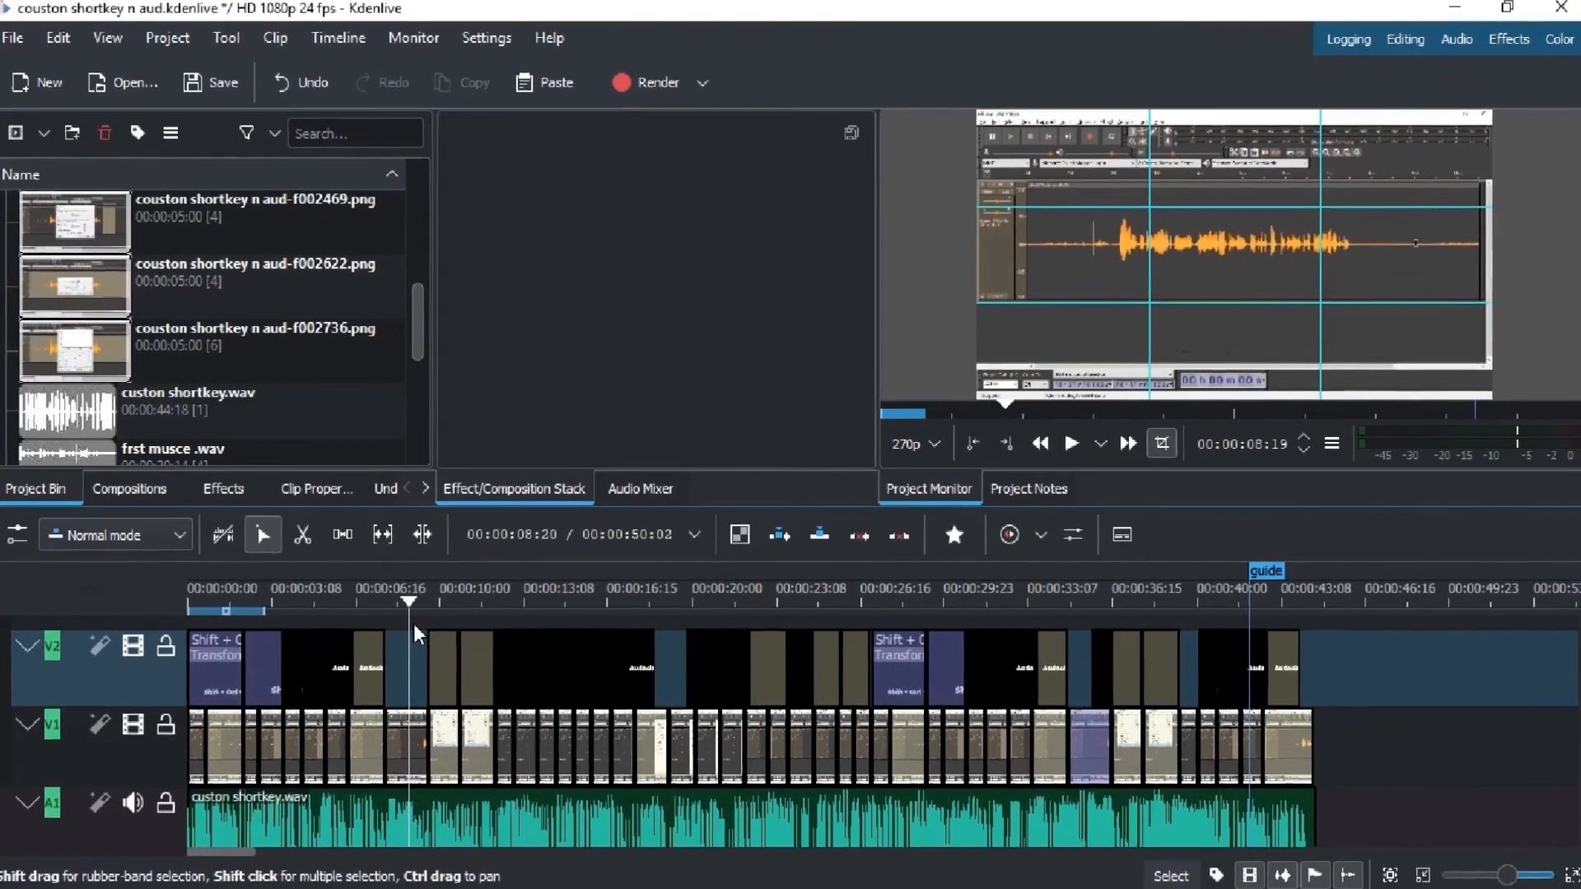
# Step: Open the settings for a new project, examine the available HD 1080p and other profile presets, and cancel
pyautogui.hotkey('ctrl', 'n')
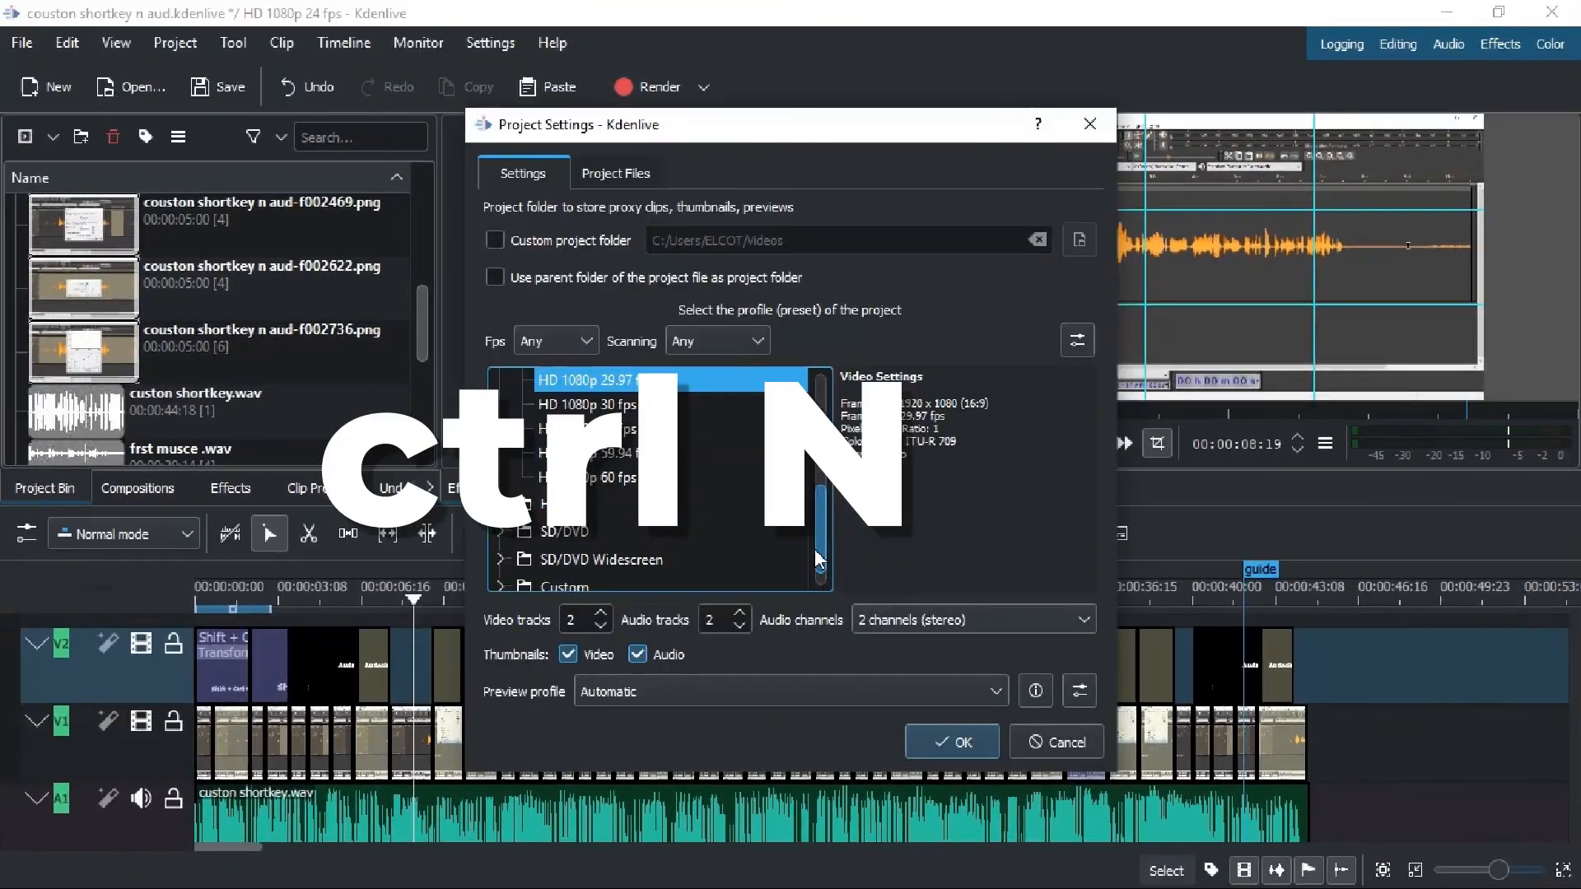
pyautogui.press('Escape')
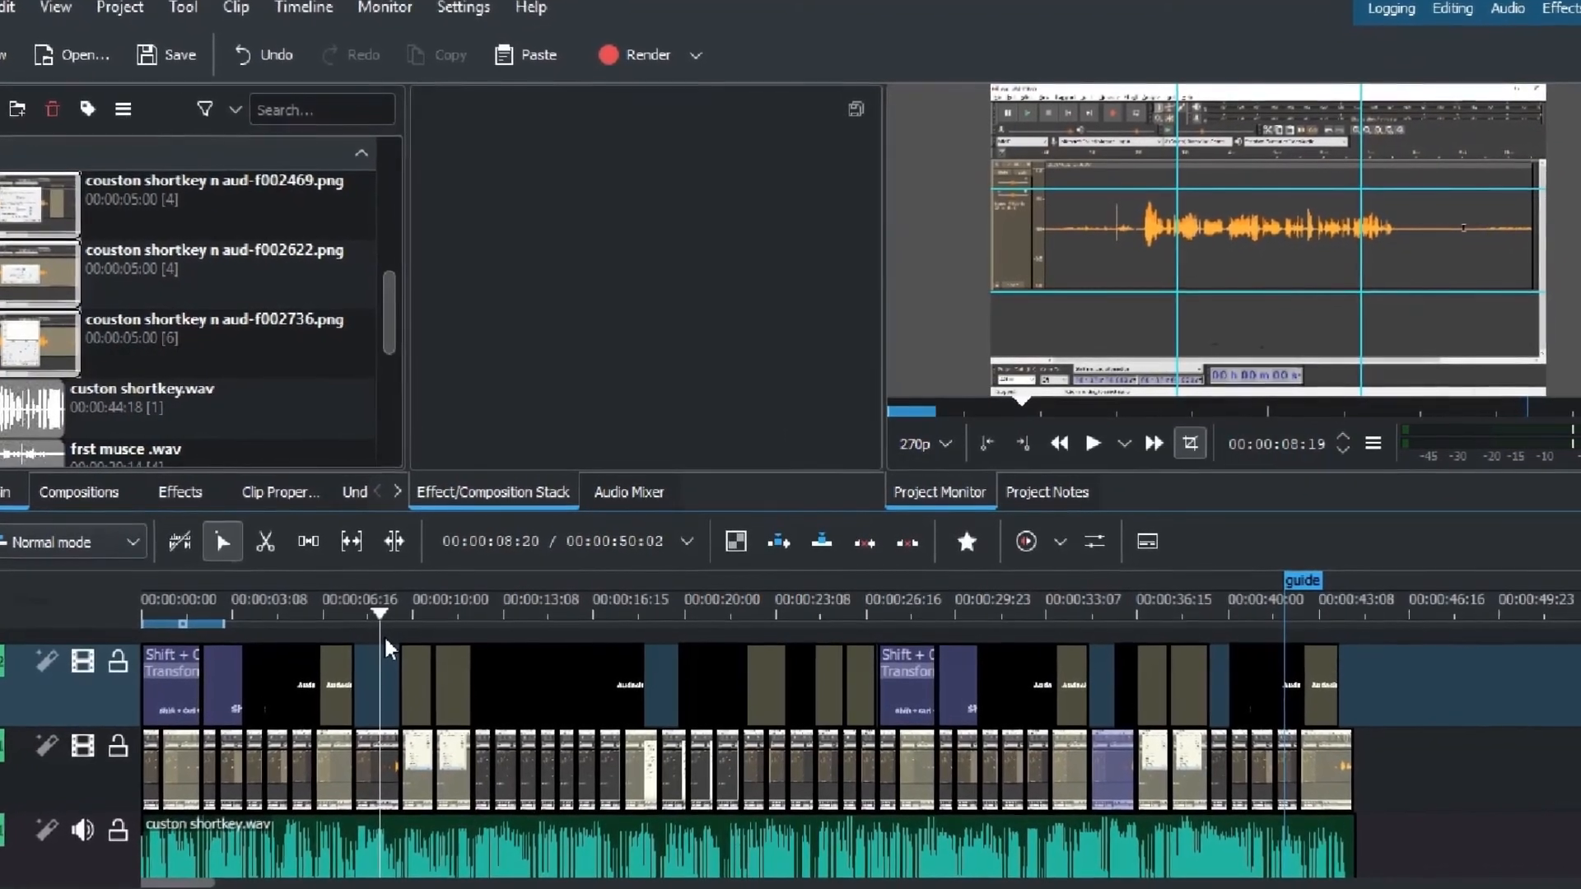
pyautogui.hotkey('ctrl', 'n')
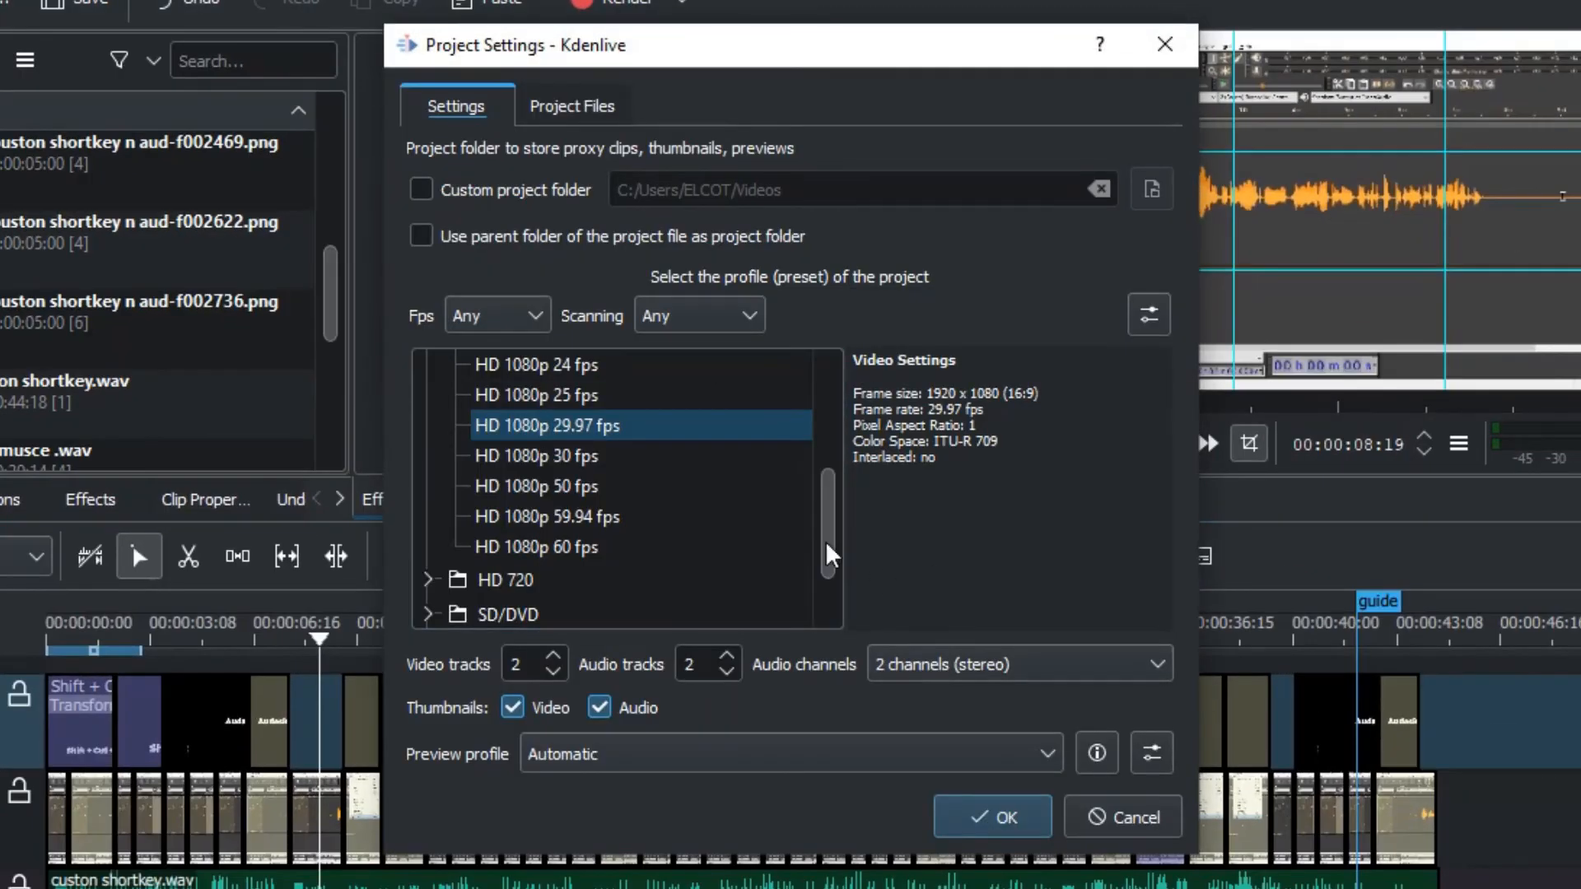
pyautogui.moveTo(827, 554); pyautogui.dragTo(598, 632)
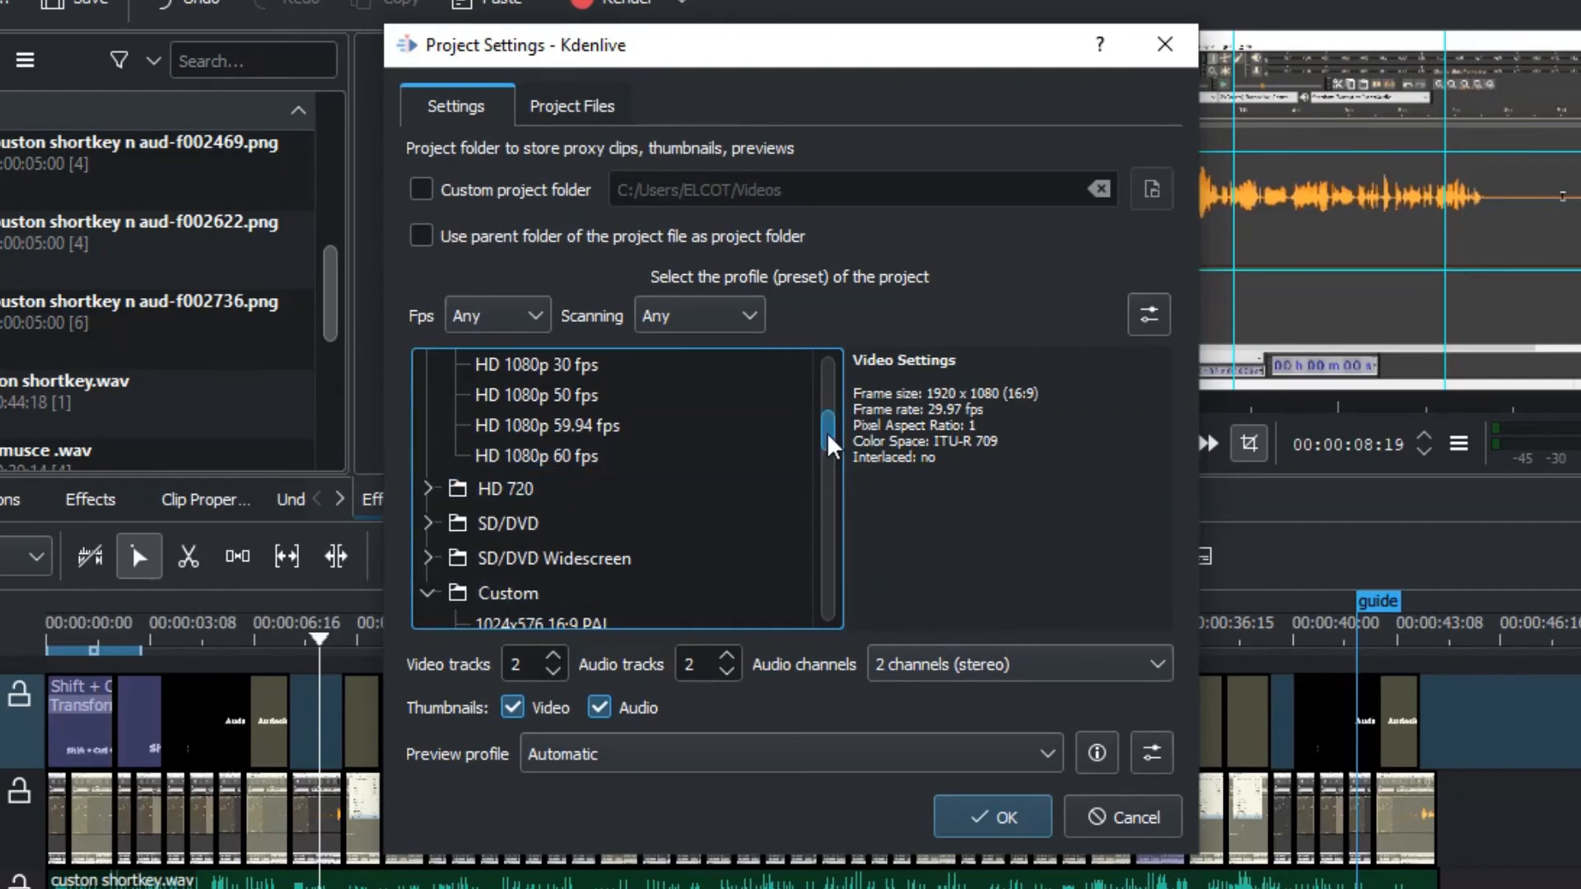
pyautogui.moveTo(827, 435)
pyautogui.mouseDown()
pyautogui.moveTo(834, 632)
pyautogui.moveTo(828, 407)
pyautogui.mouseUp()
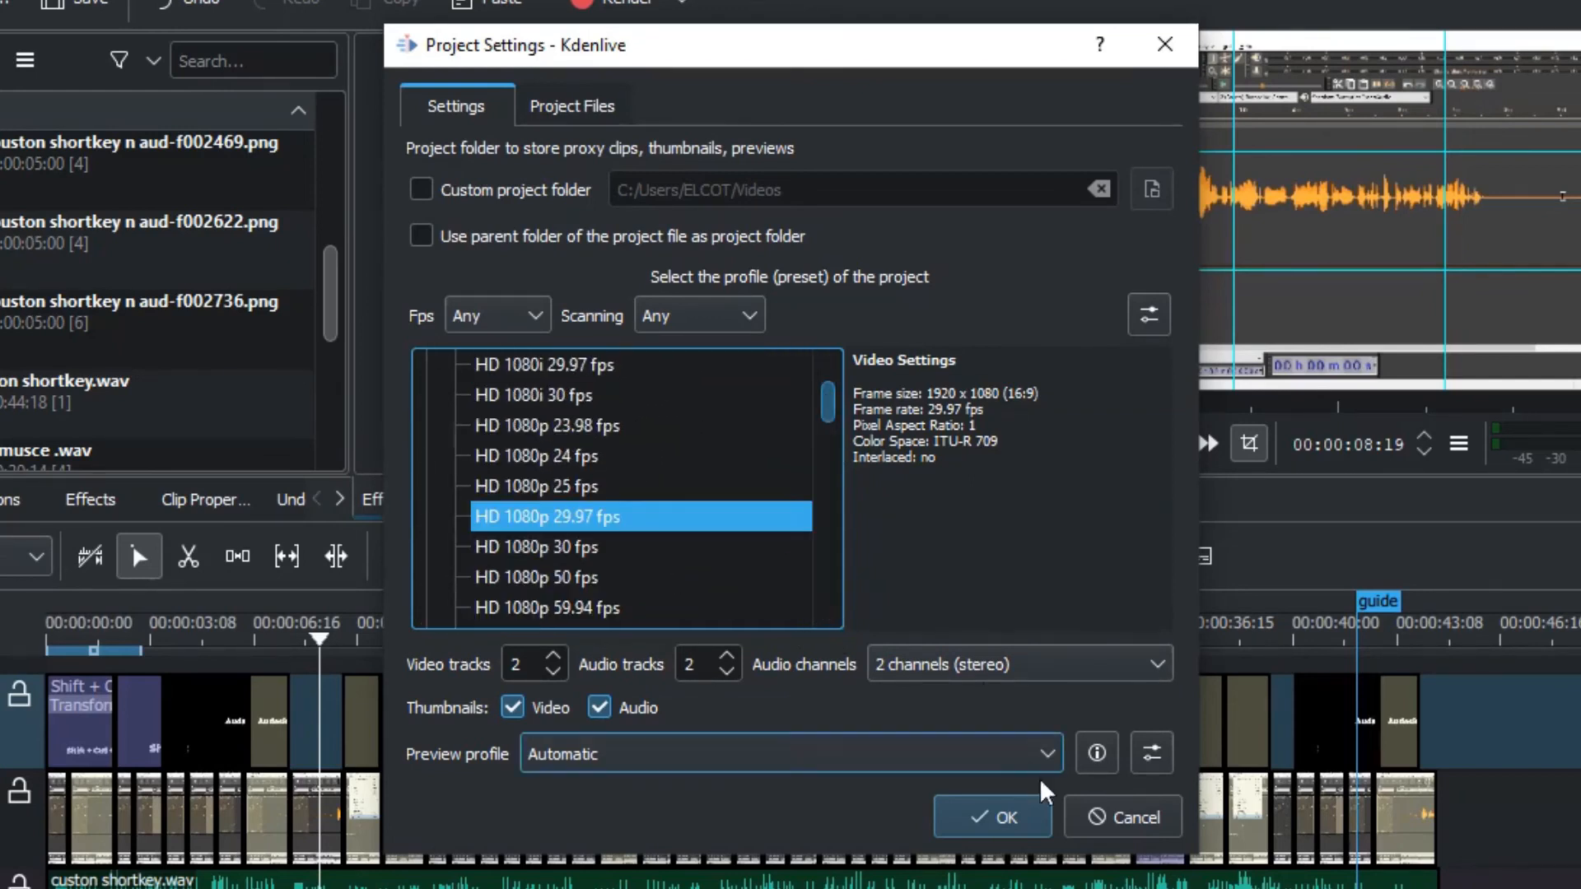
pyautogui.click(1099, 830)
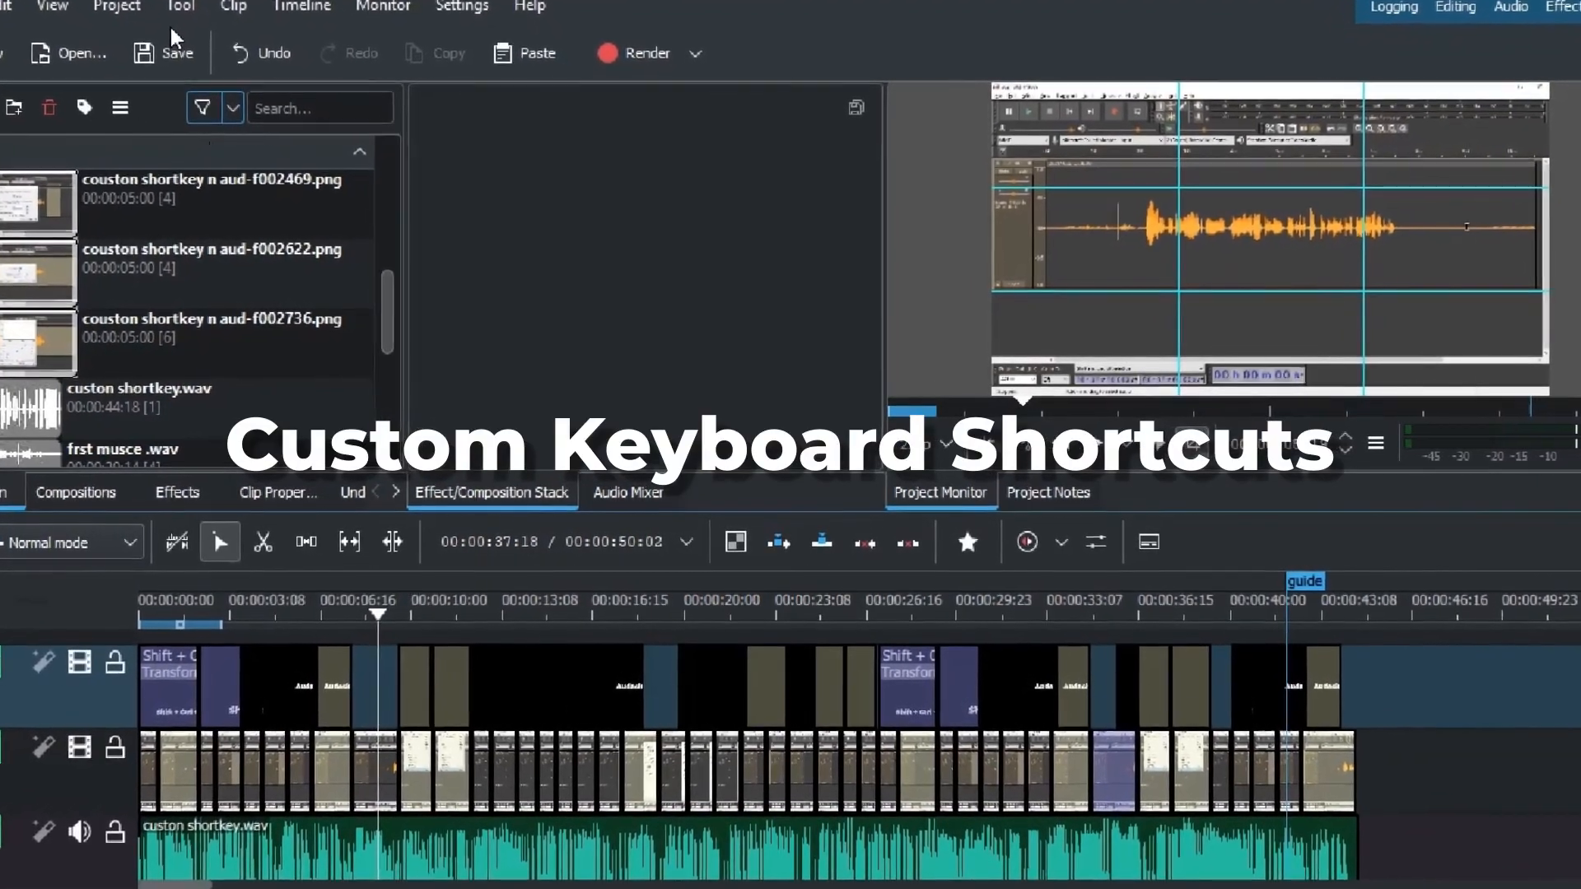
# Step: Search the keyboard shortcut configuration for "tran" and inspect the custom shortcut of the Transform effect
pyautogui.click(467, 12)
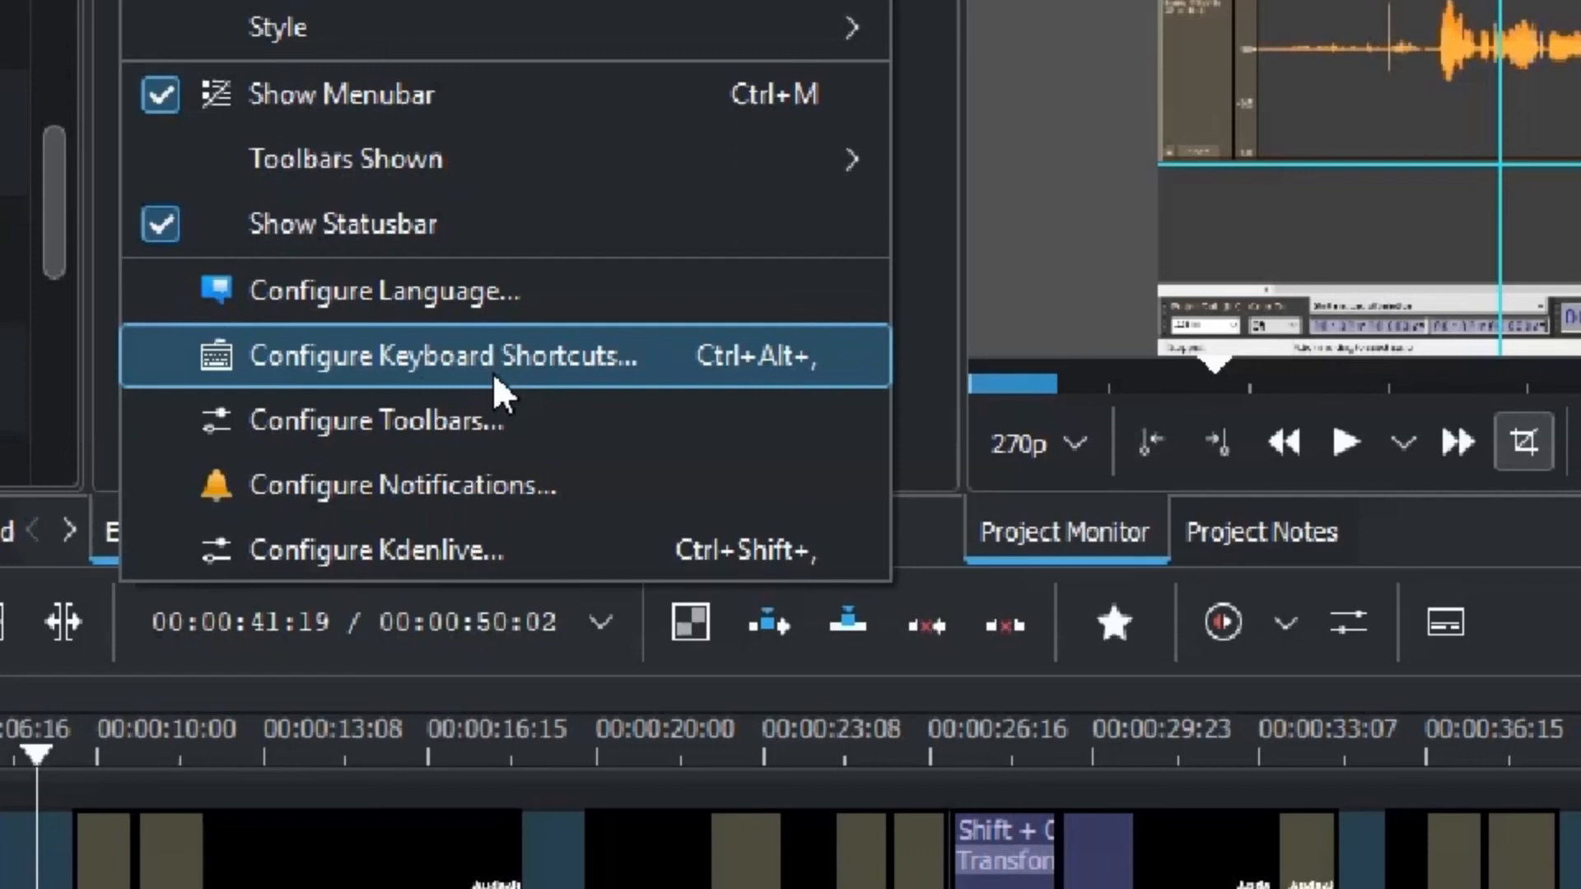
pyautogui.click(492, 373)
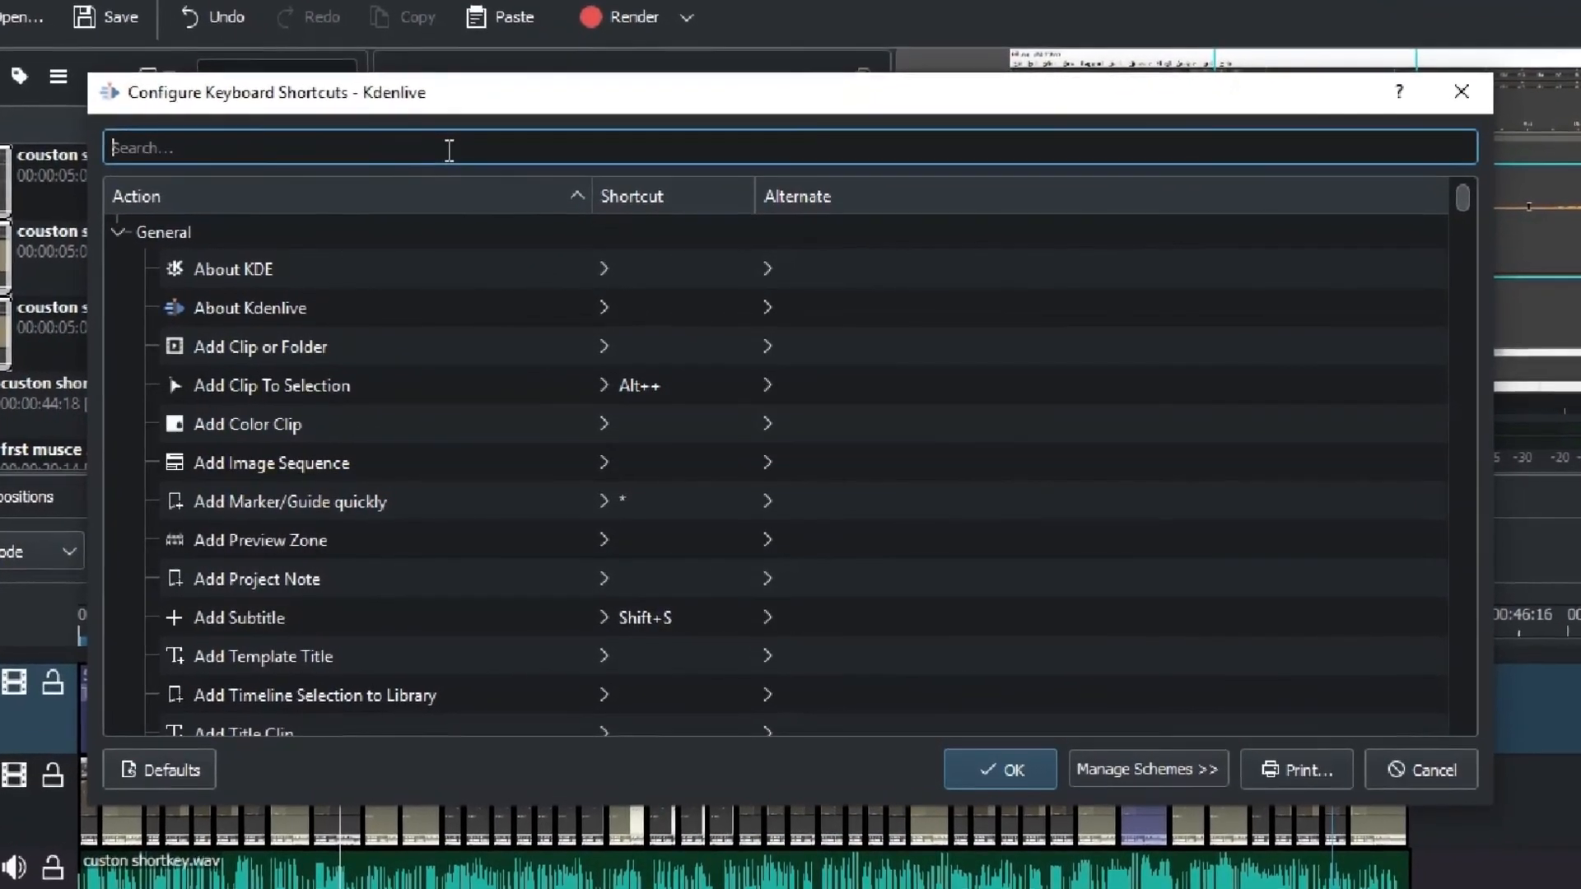
pyautogui.write('tran')
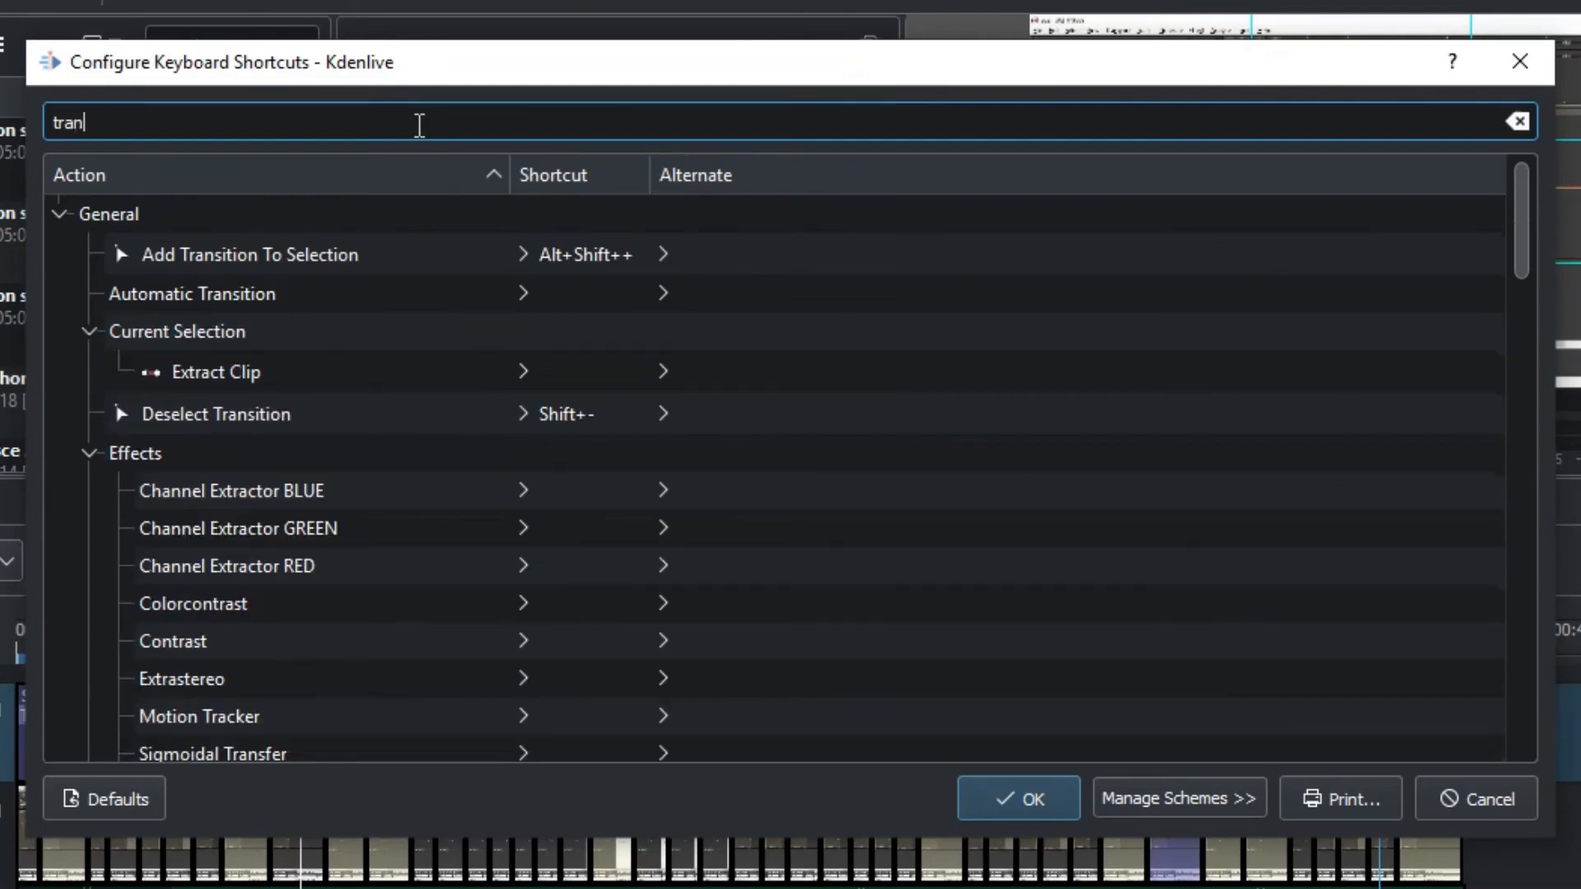
pyautogui.click(183, 449)
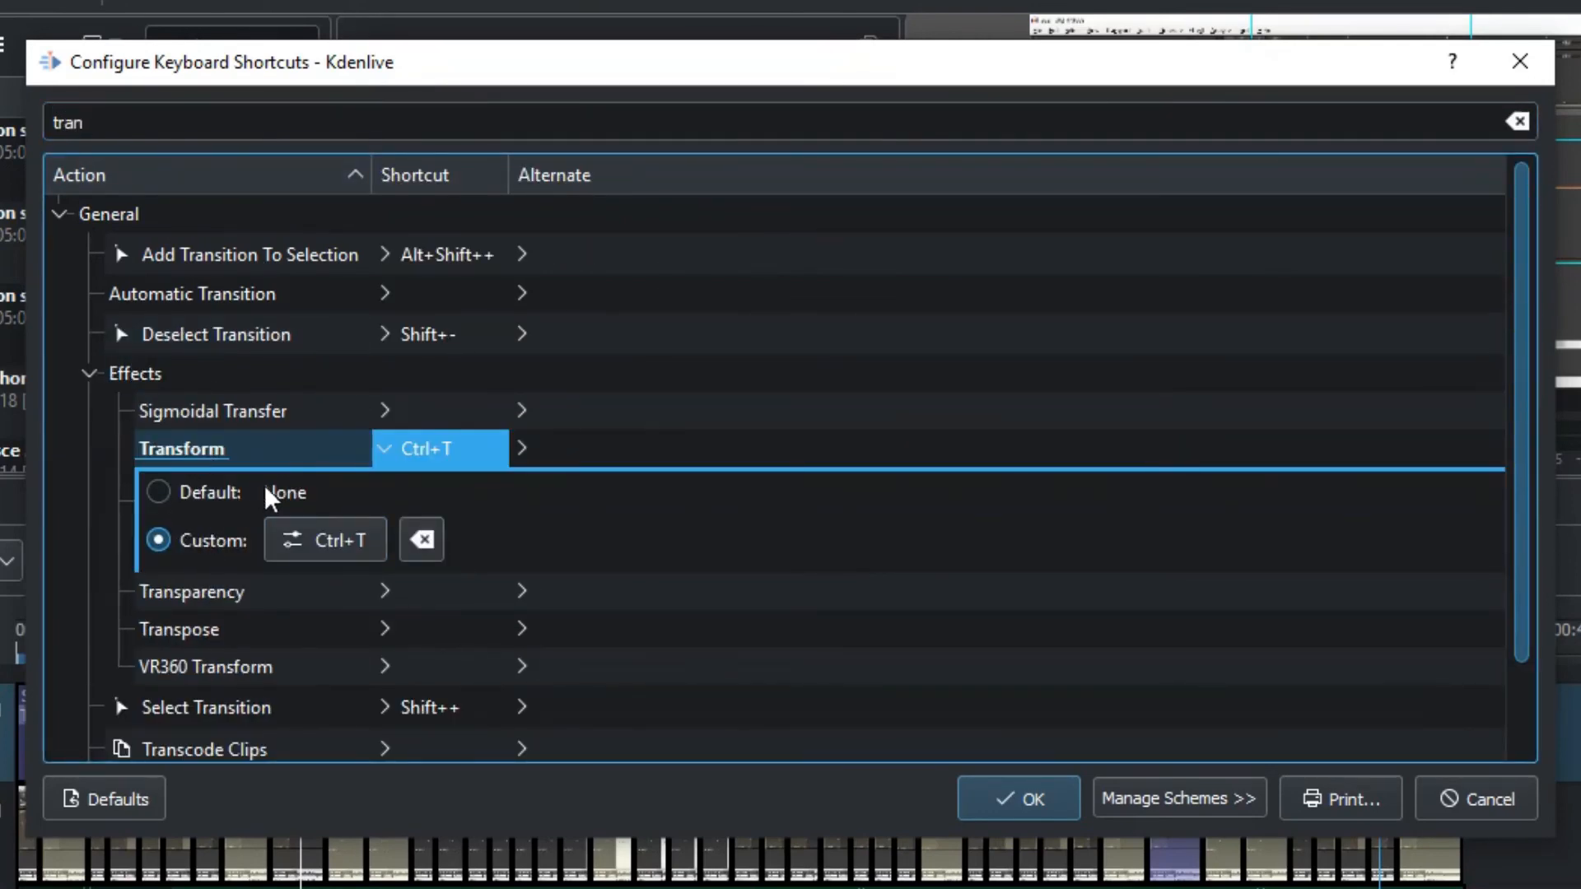
pyautogui.click(210, 541)
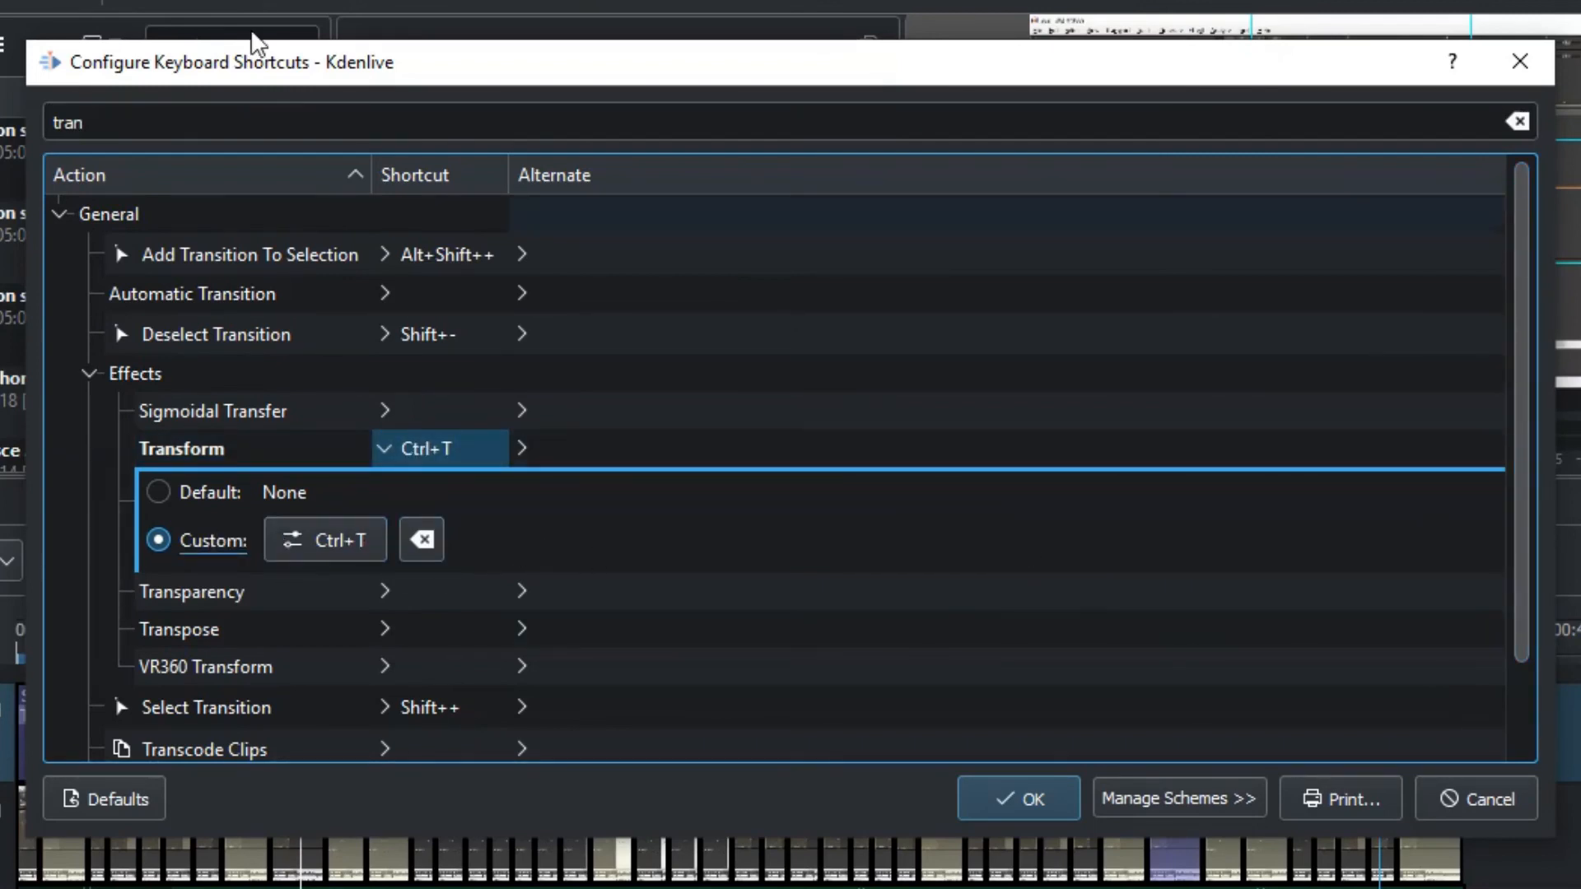
pyautogui.click(132, 121)
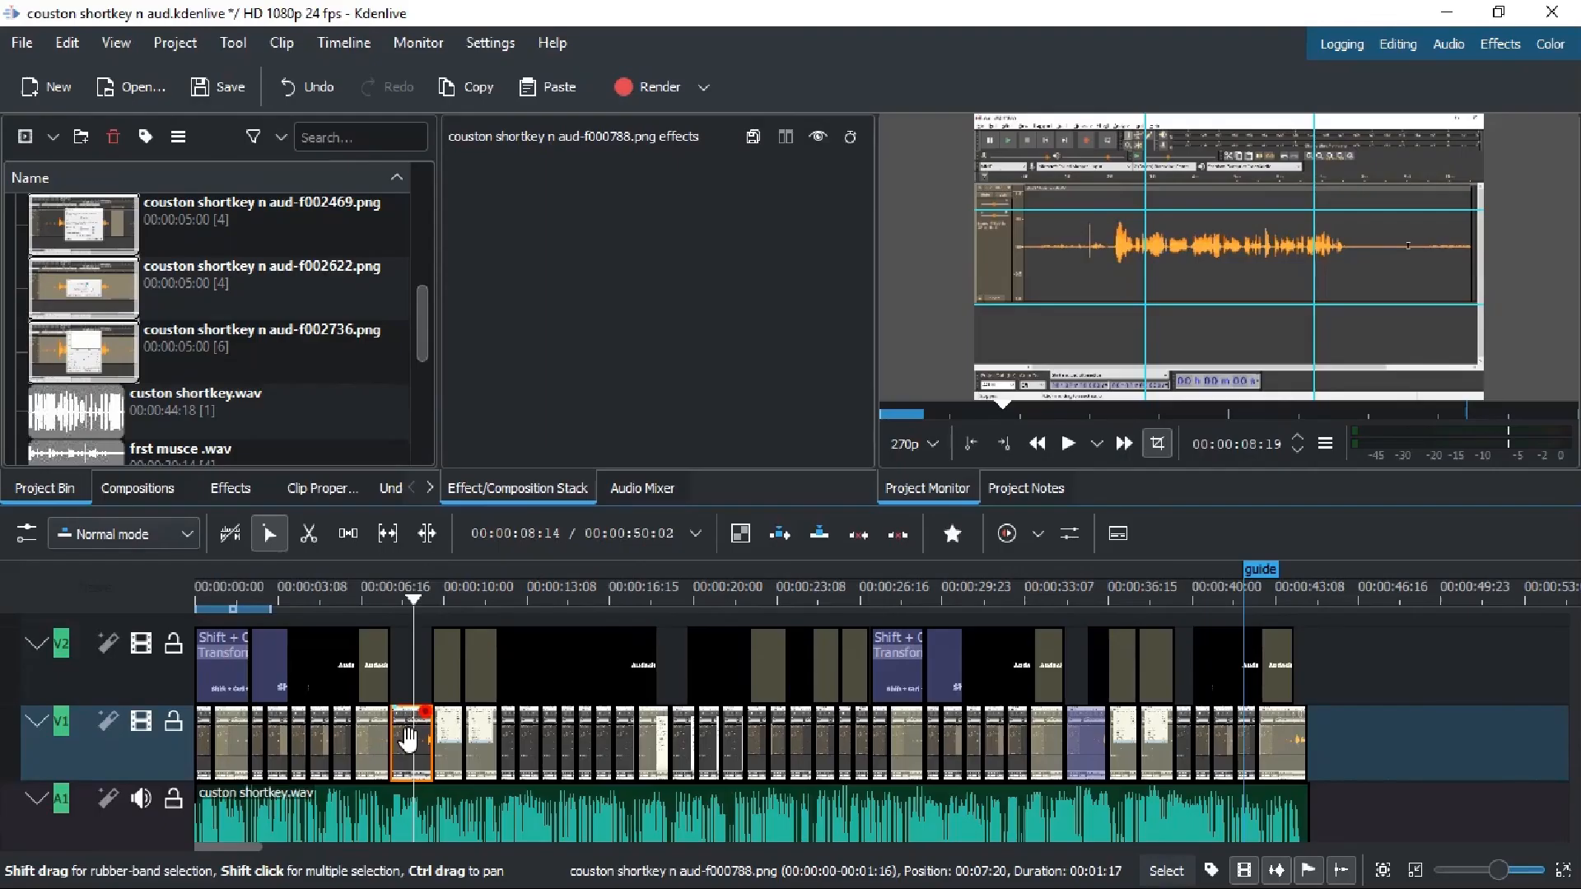
# Step: Apply the Transform effect to the selected couston shortkey n aud-f000788.png clip on V1
pyautogui.press('t')
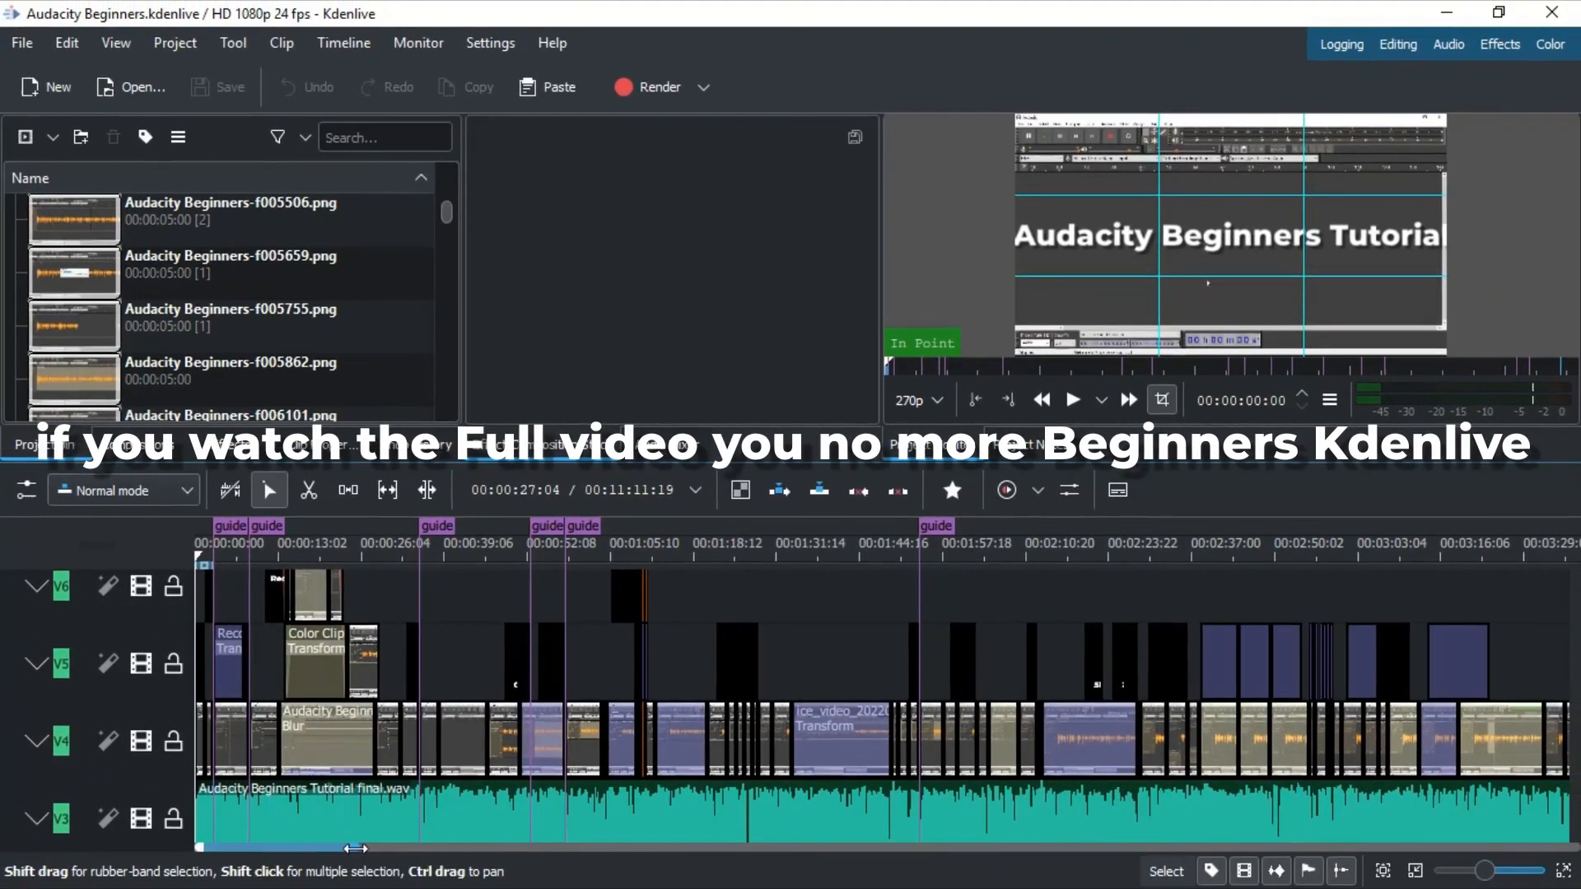
pyautogui.moveTo(298, 846); pyautogui.dragTo(236, 848)
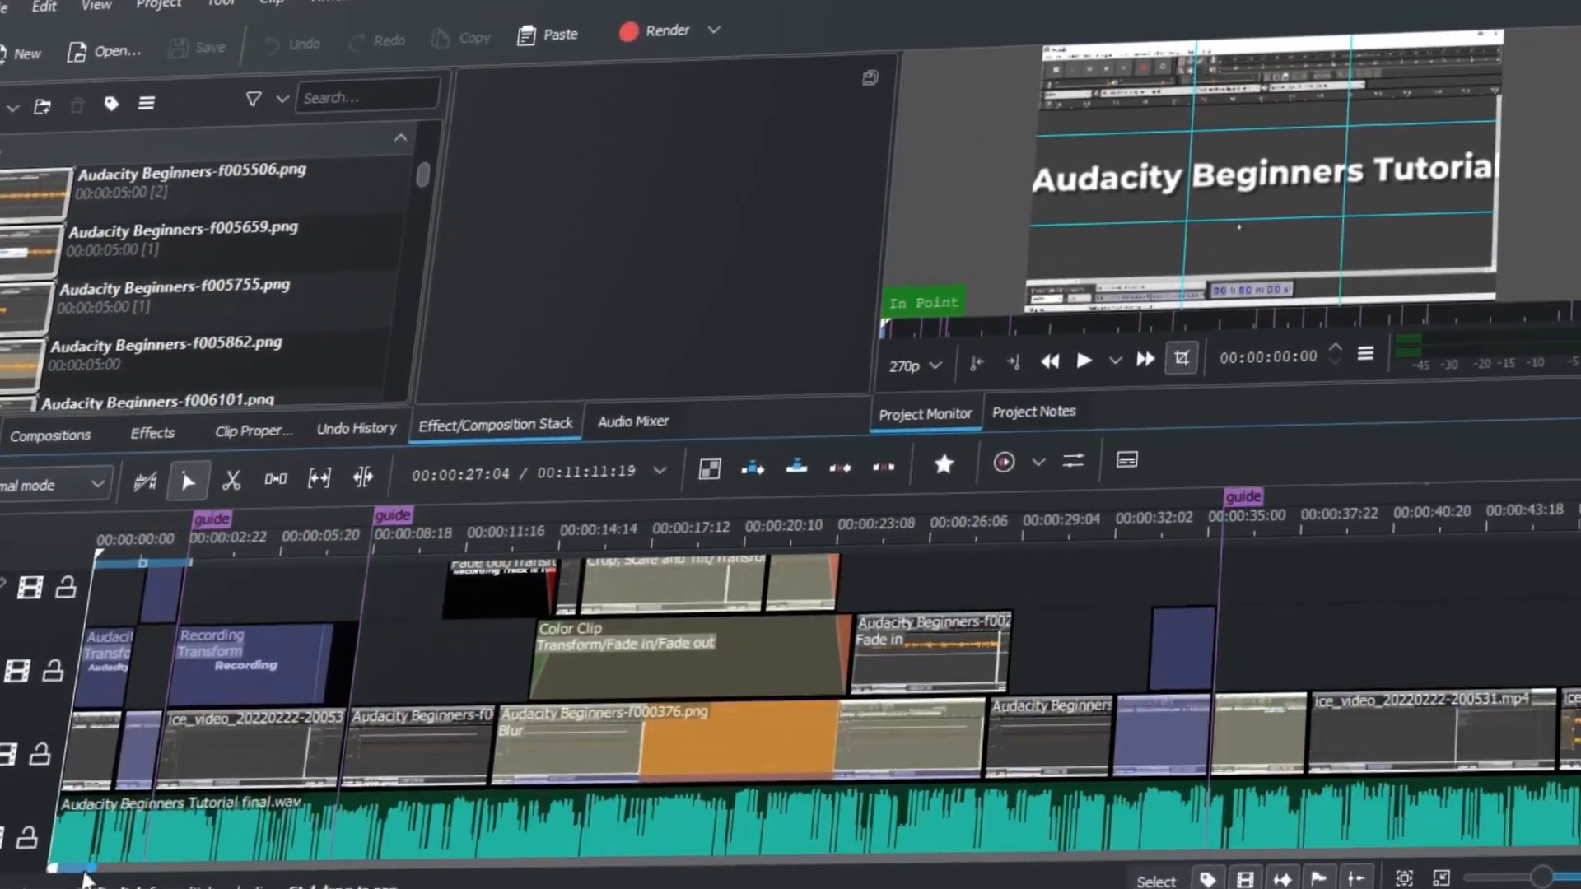
pyautogui.moveTo(86, 874); pyautogui.dragTo(969, 877)
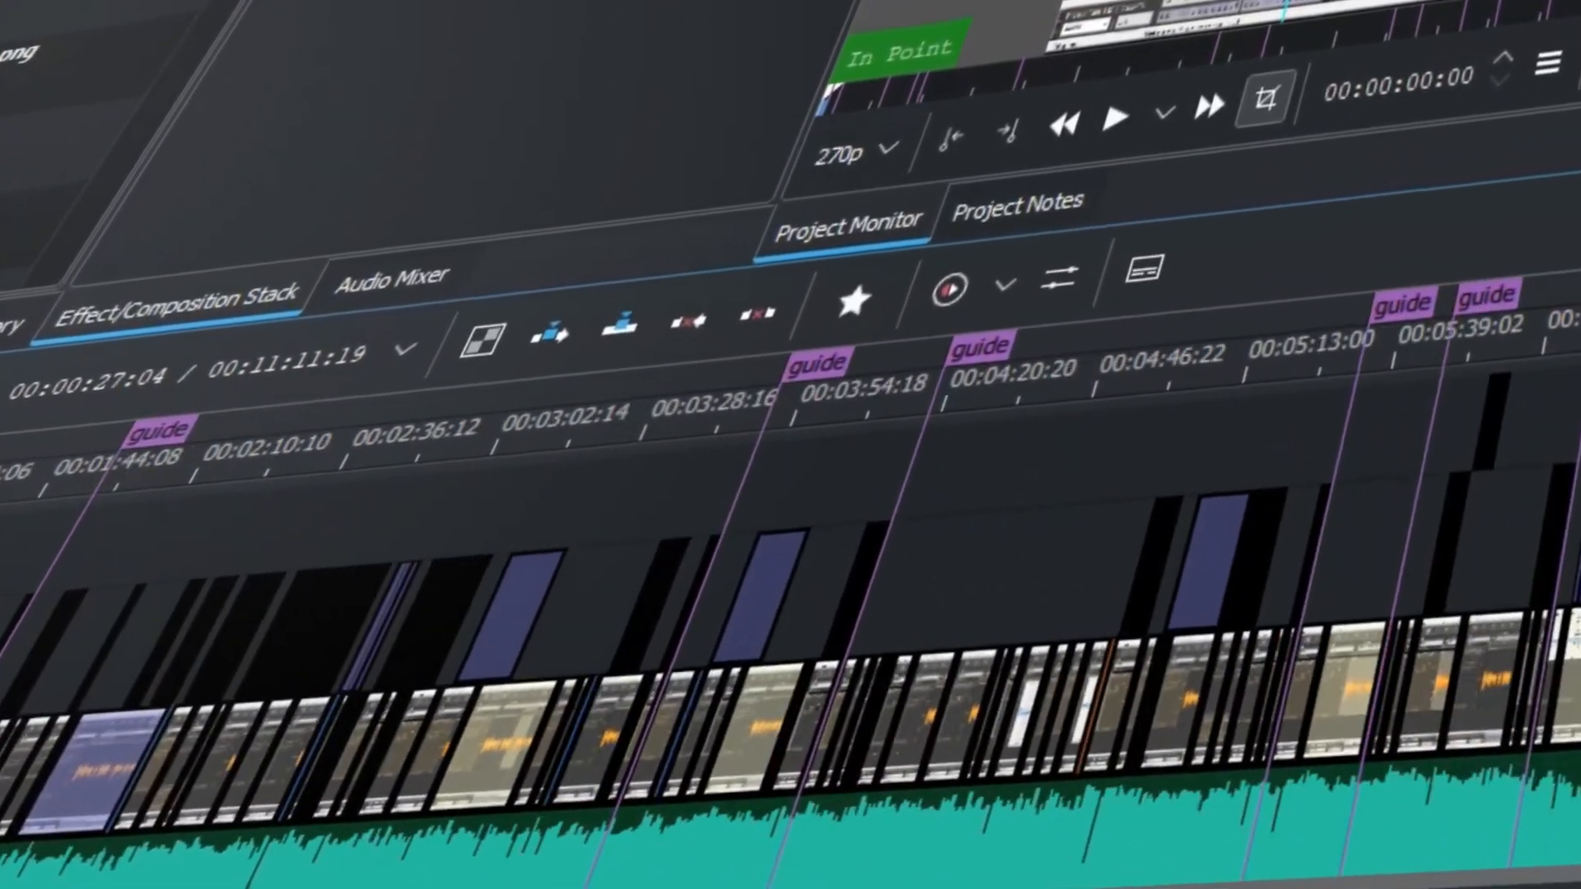